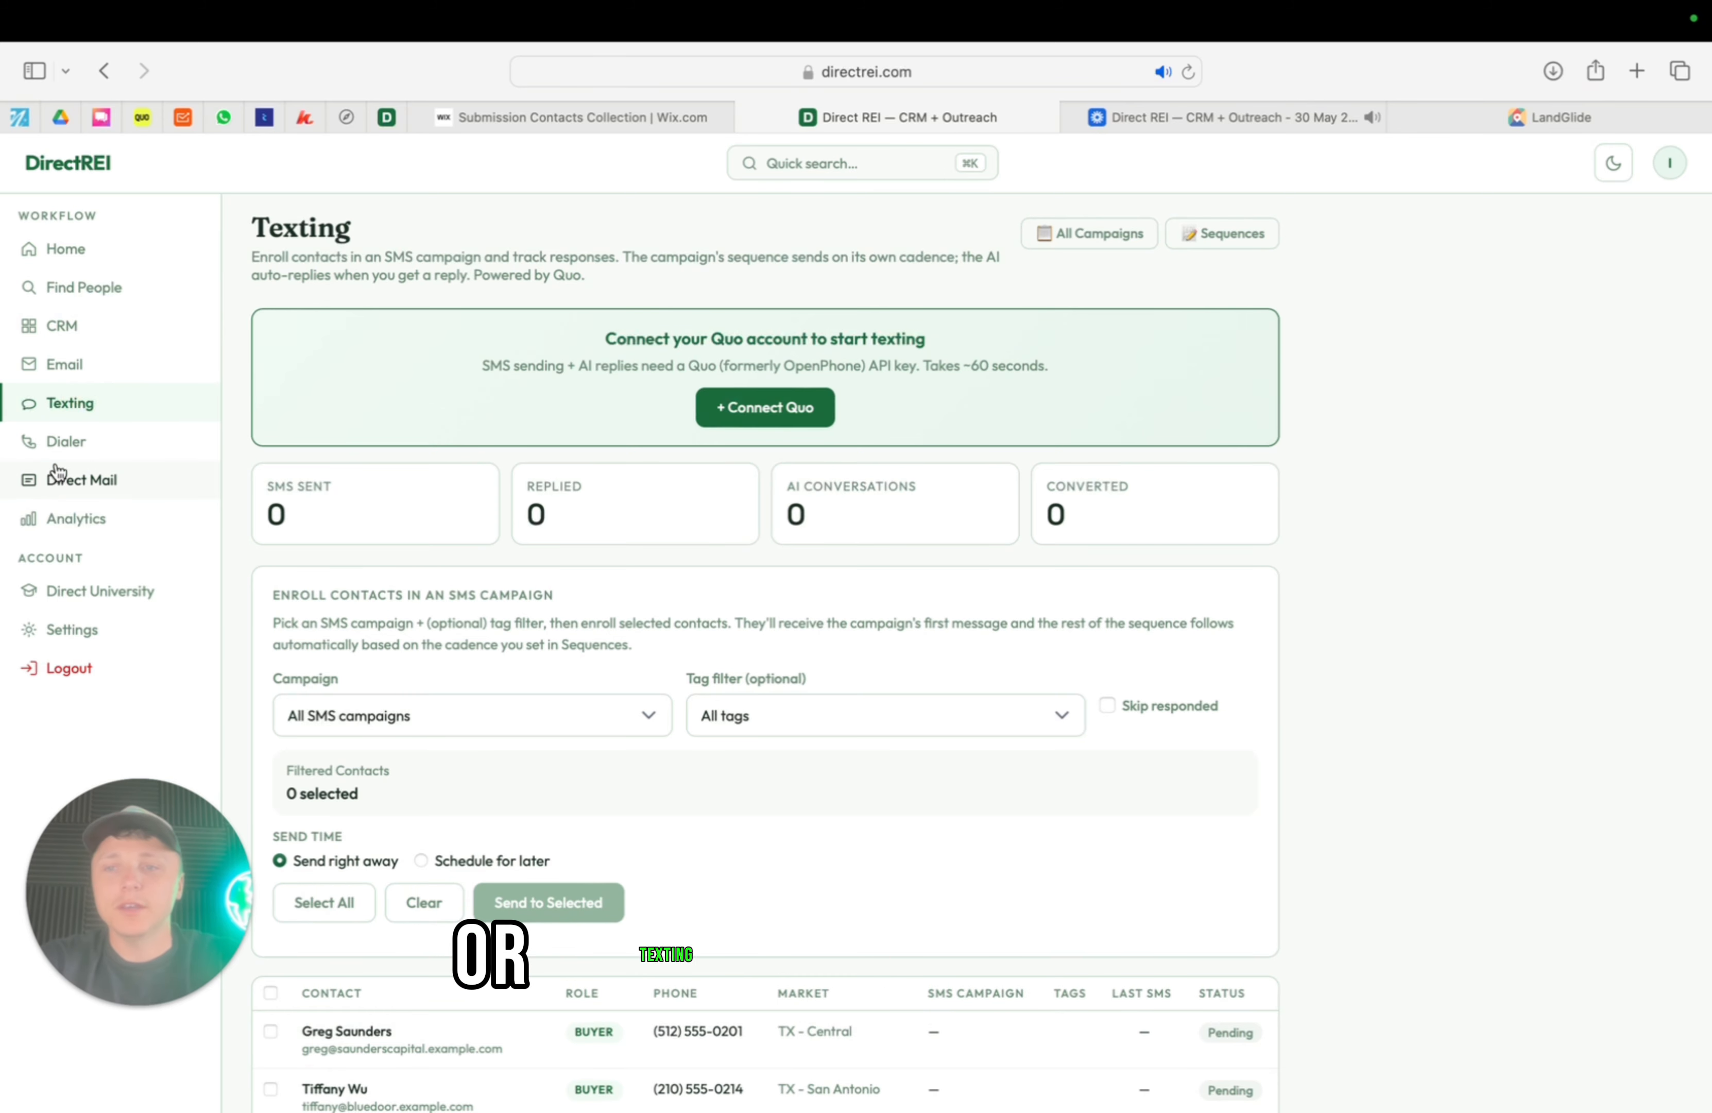
pyautogui.click(69, 442)
pyautogui.click(87, 480)
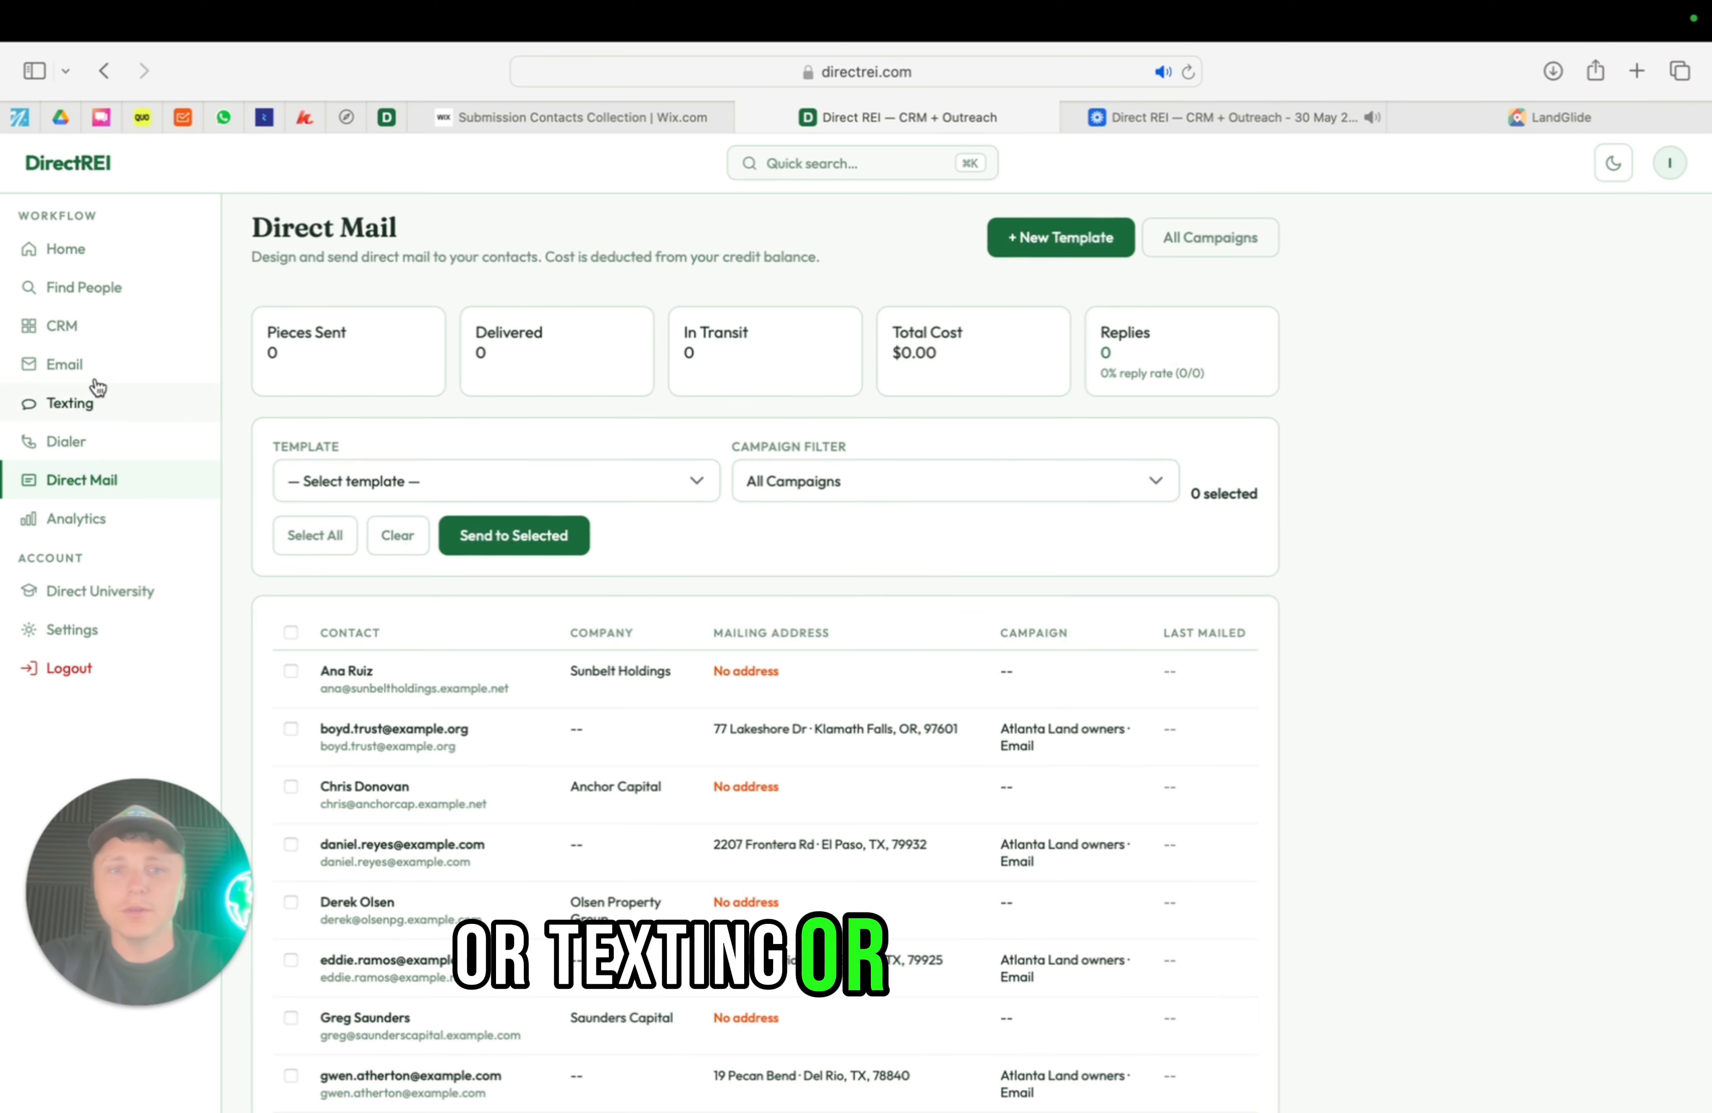
# From the CRM's overview of all campaigns, start a new multi-channel campaign named "Nashville campaign example"
pyautogui.click(73, 328)
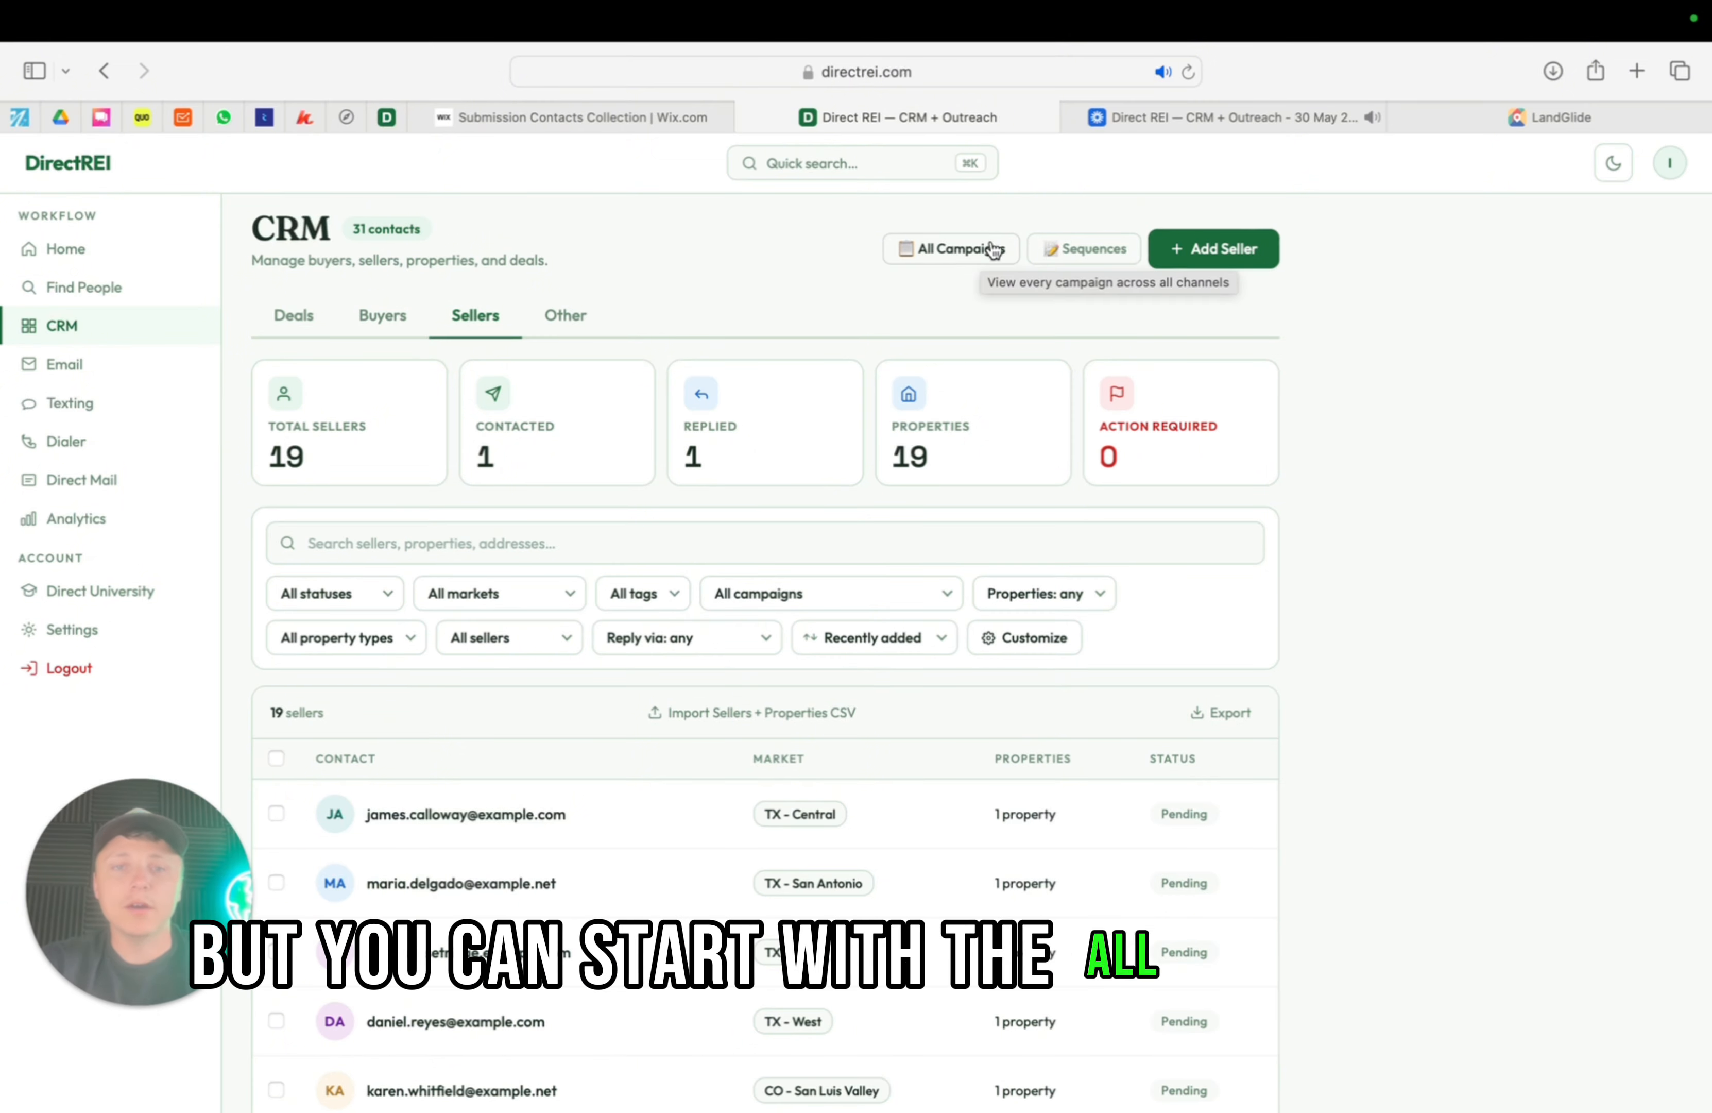
pyautogui.click(961, 250)
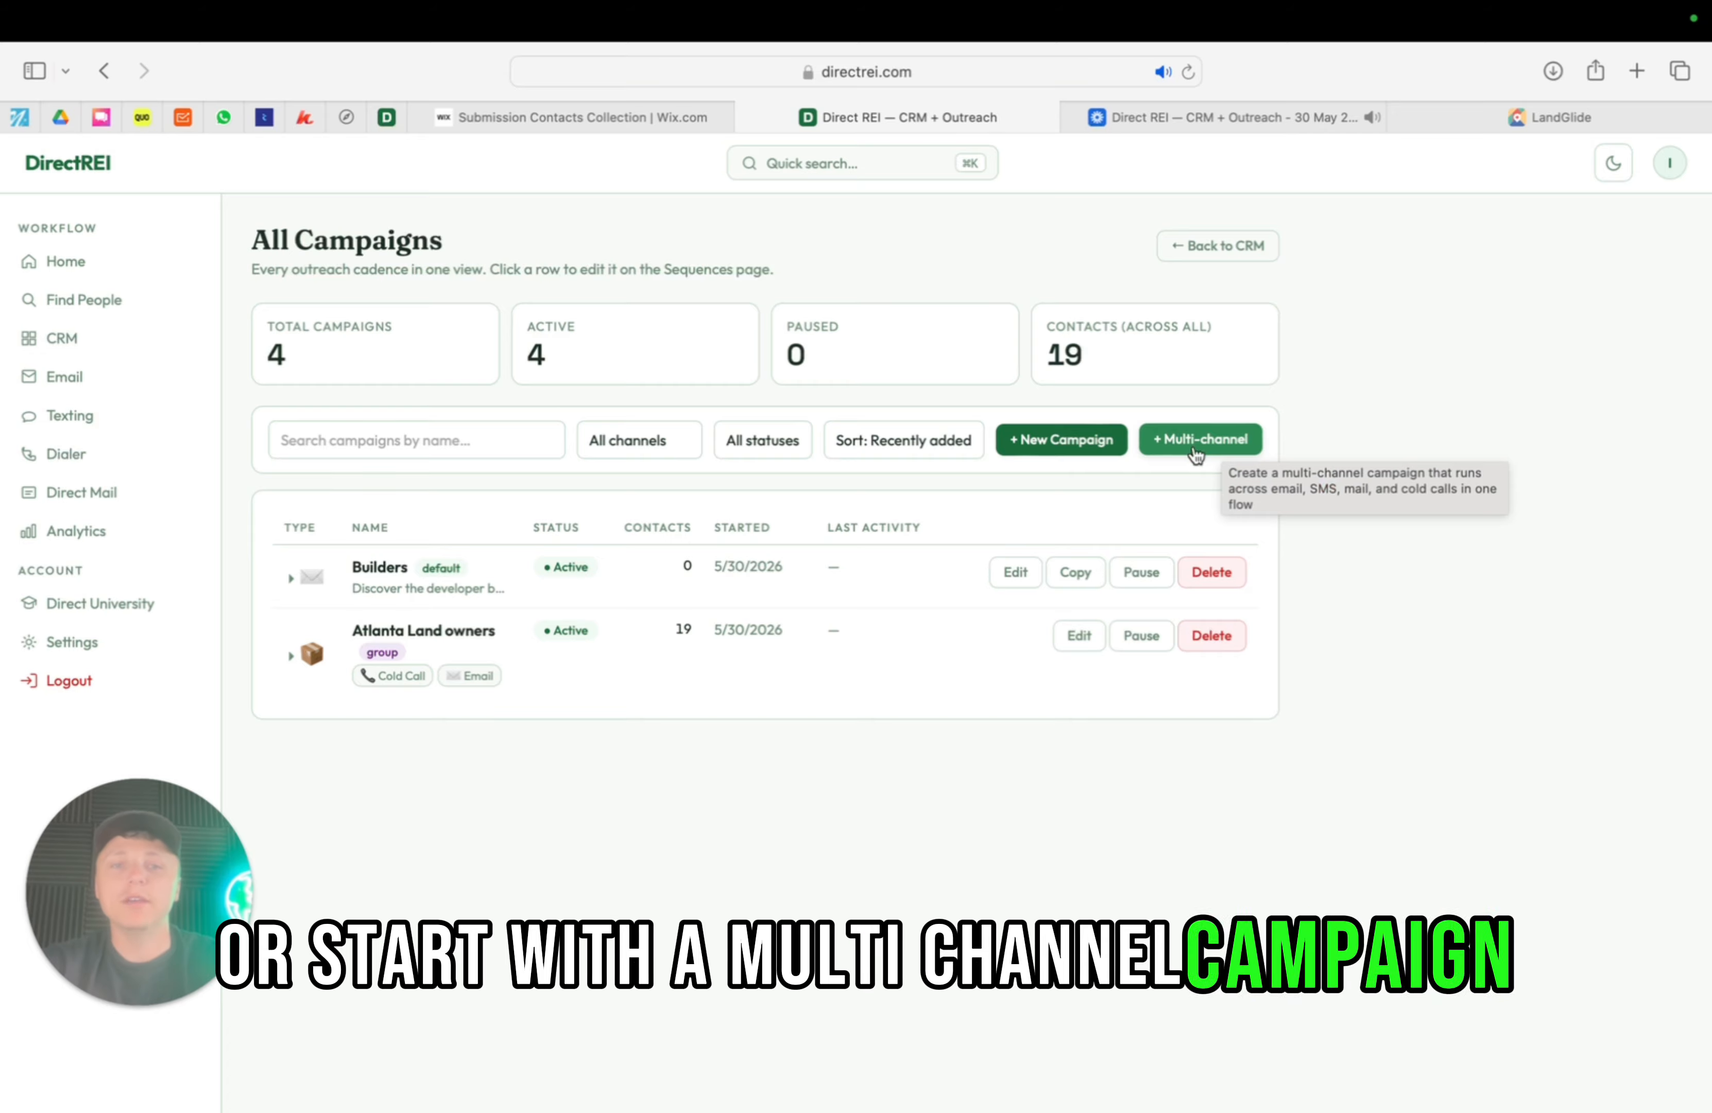
pyautogui.click(1241, 440)
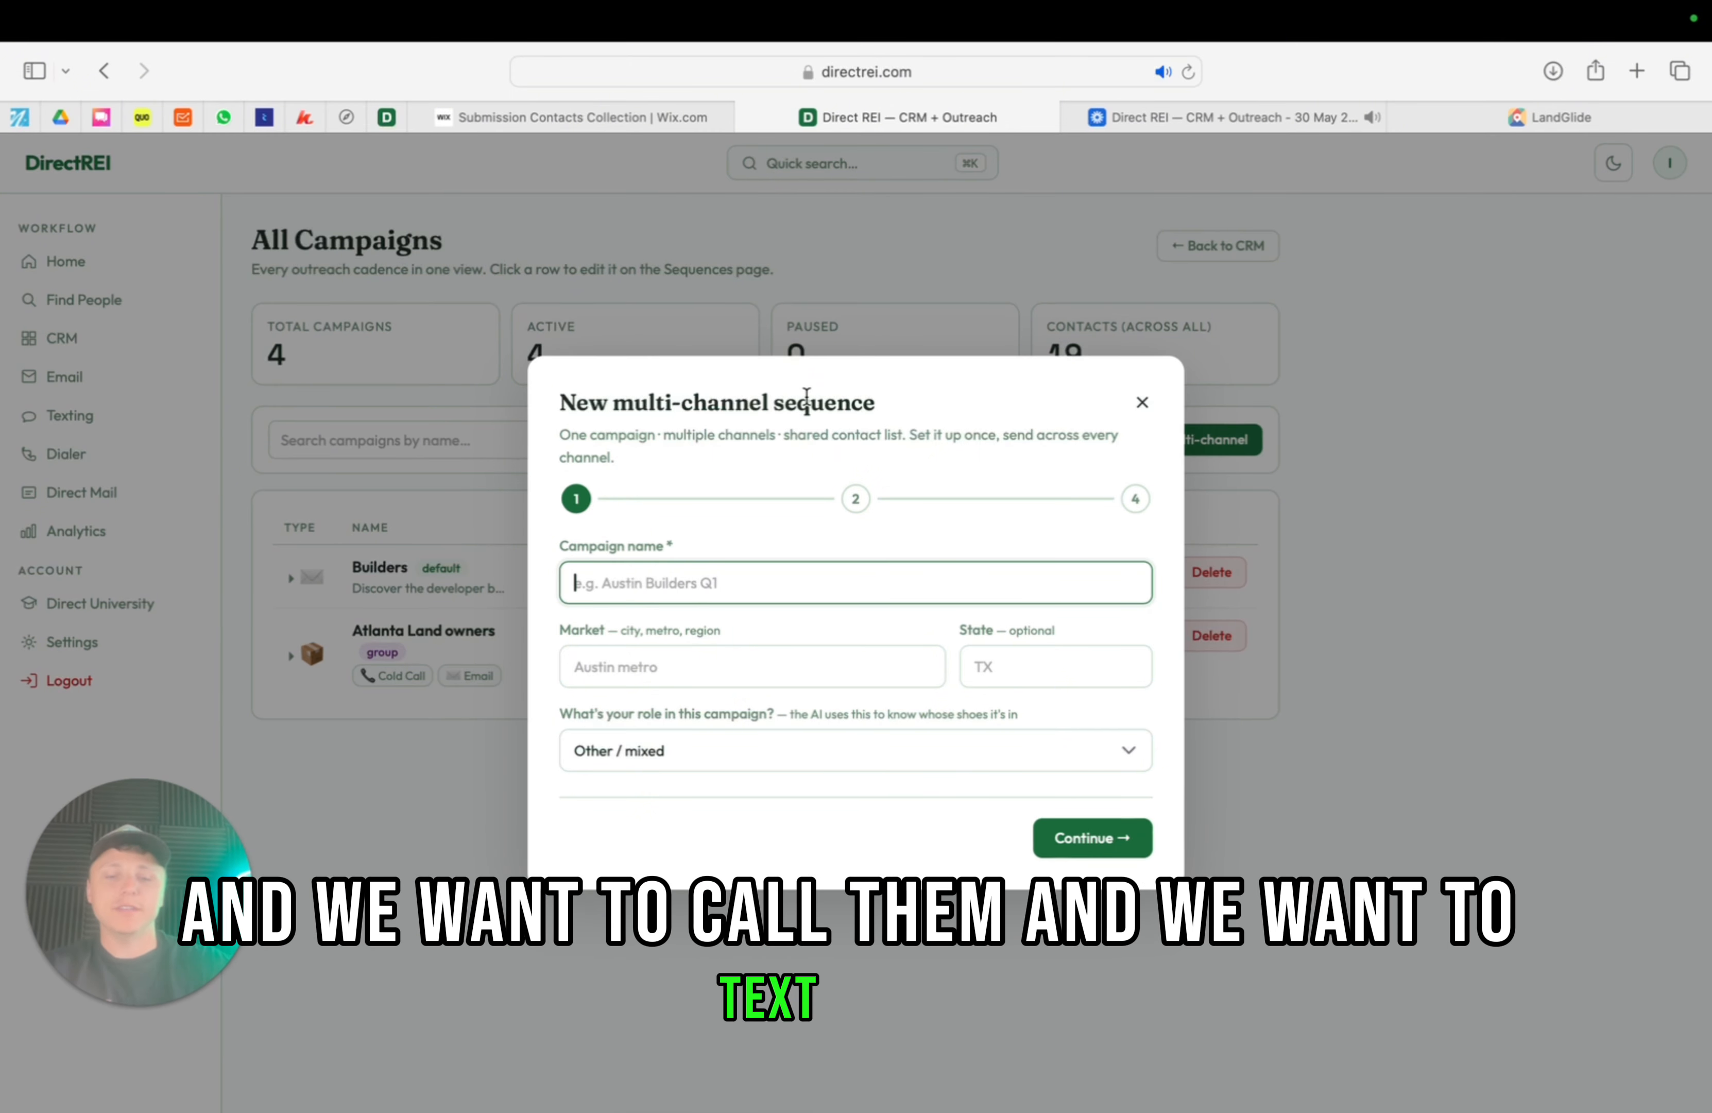
pyautogui.write('Nas')
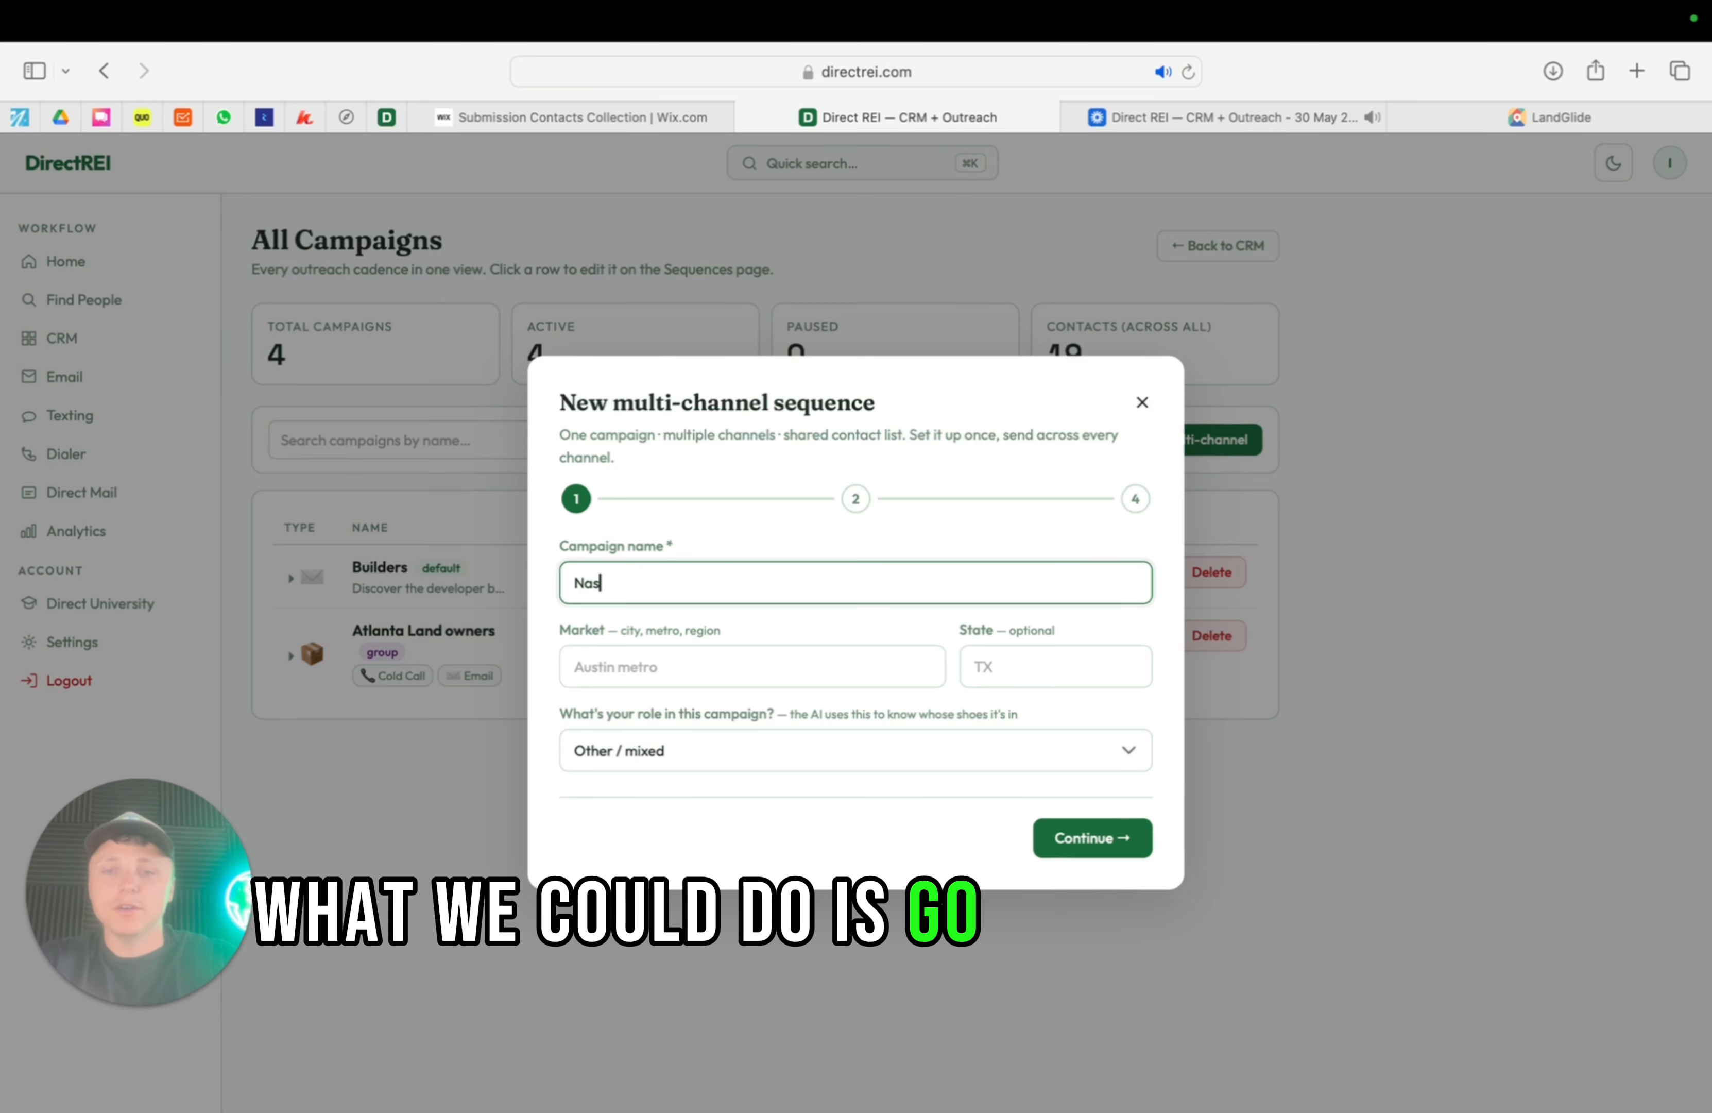
pyautogui.write('vhille')
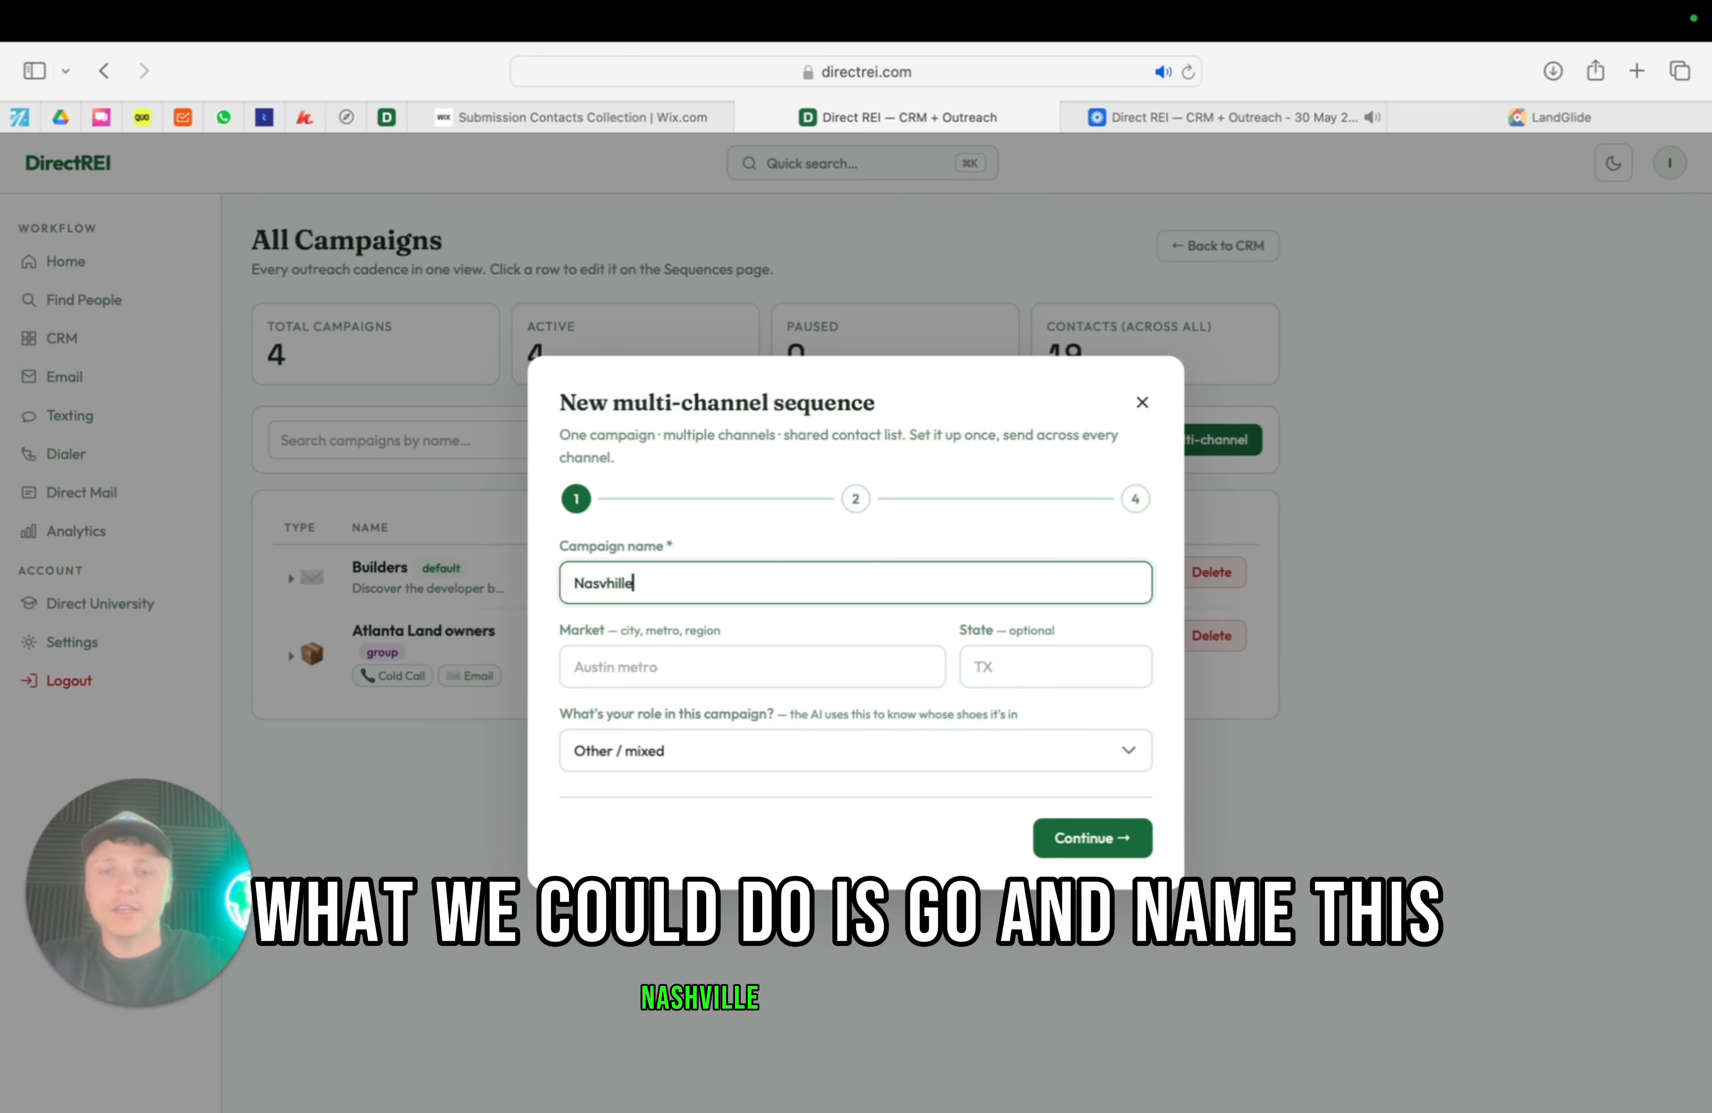
pyautogui.write(' camp')
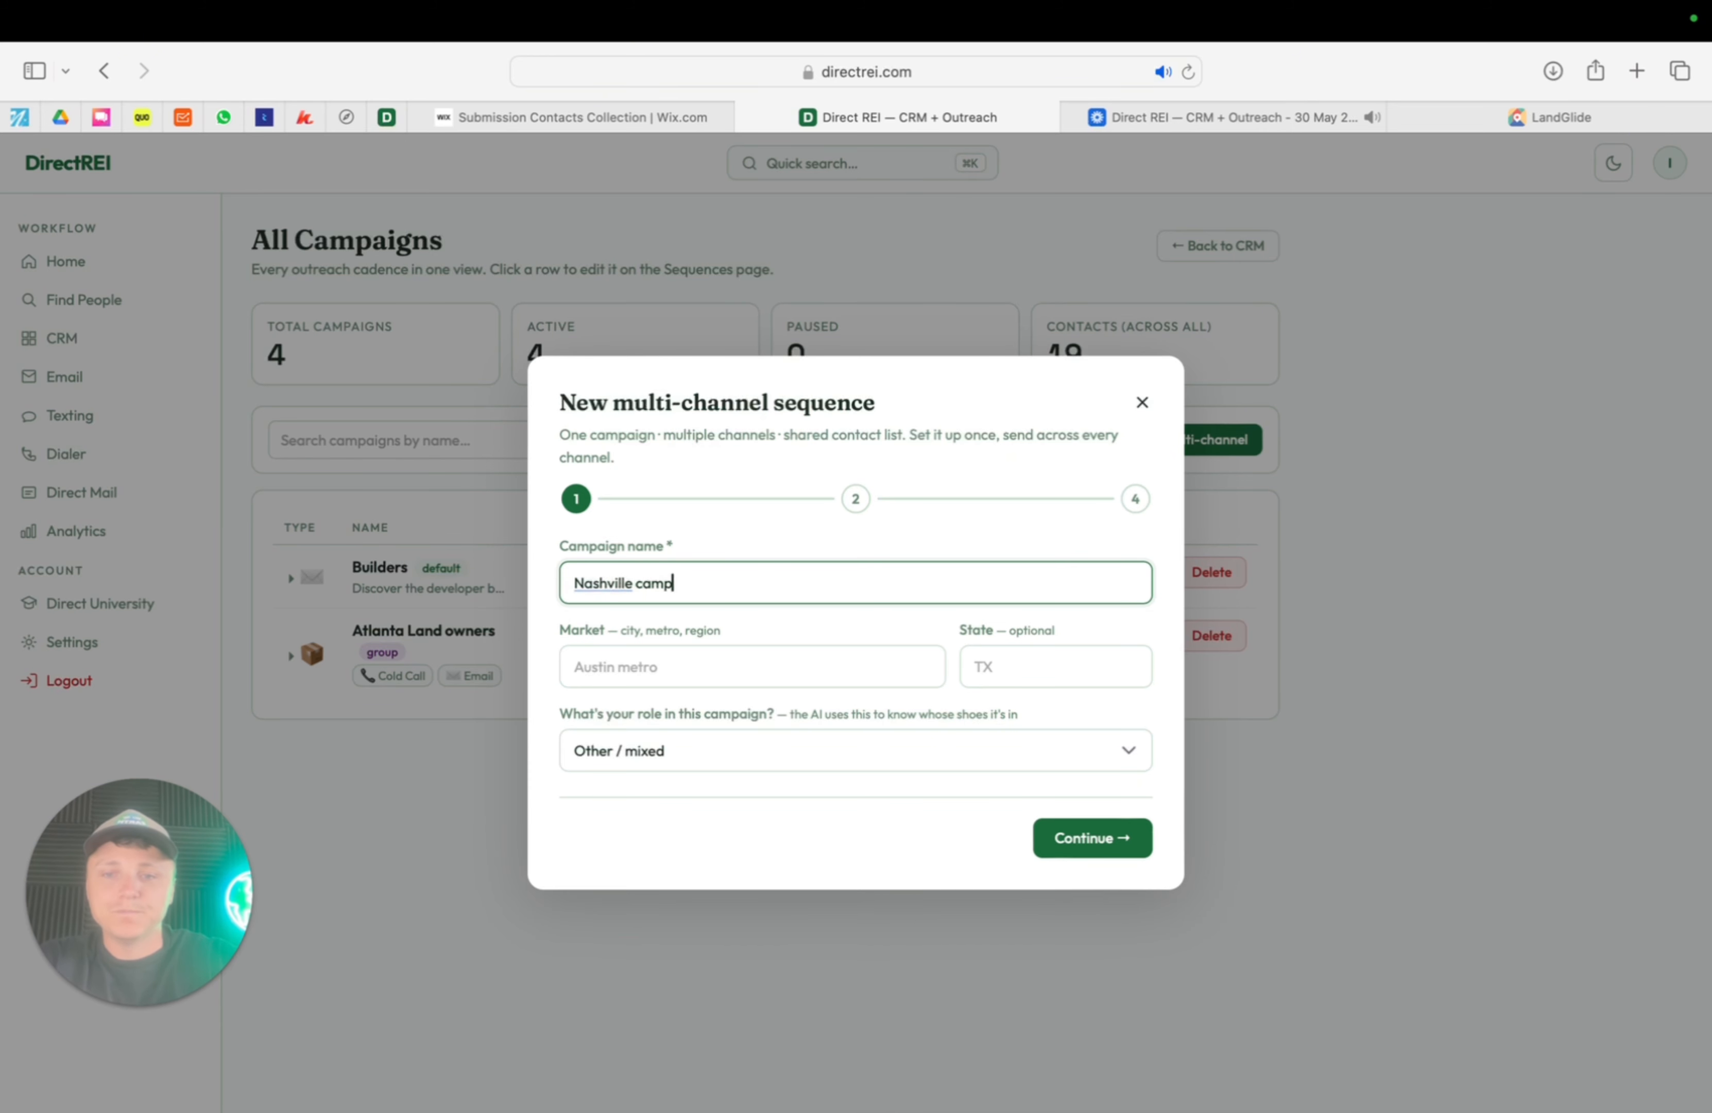
pyautogui.write('aign exa,p')
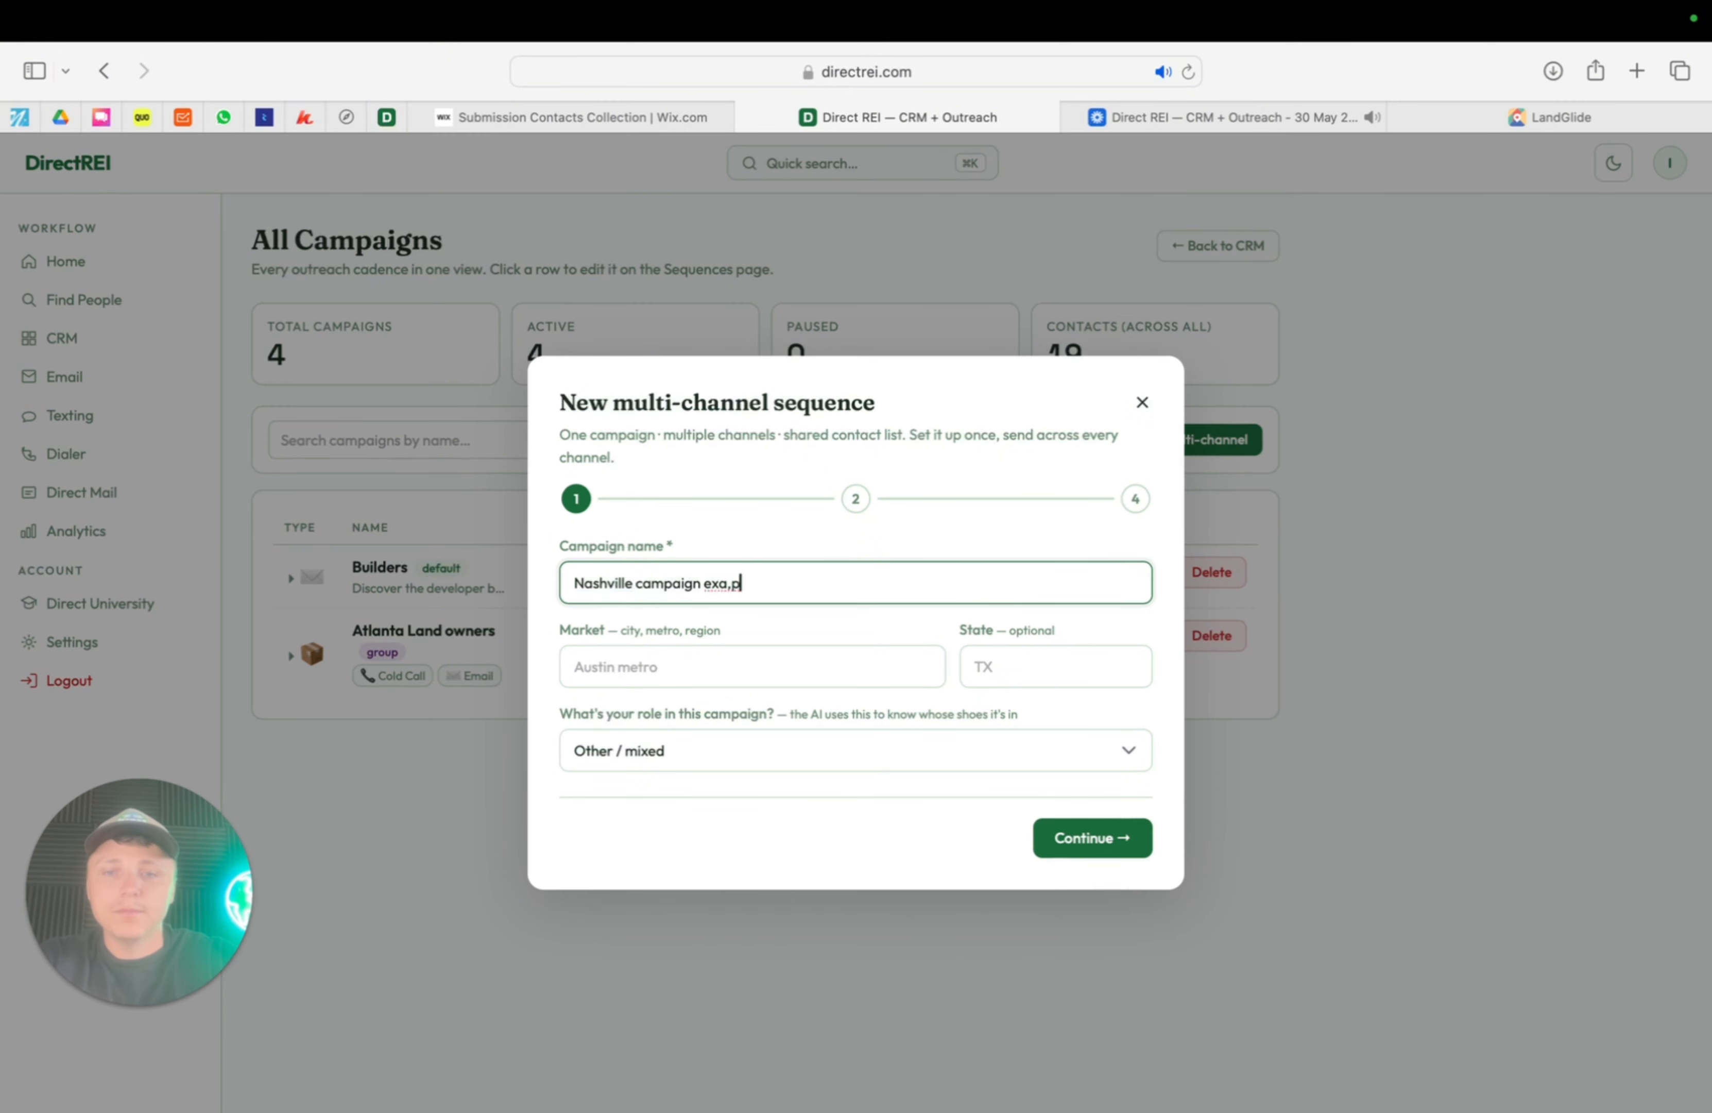
# Set the campaign's market to Nashville, state to TN and role to "I'm trying to BUY (acquiring from the recipient)", and continue
pyautogui.click(655, 666)
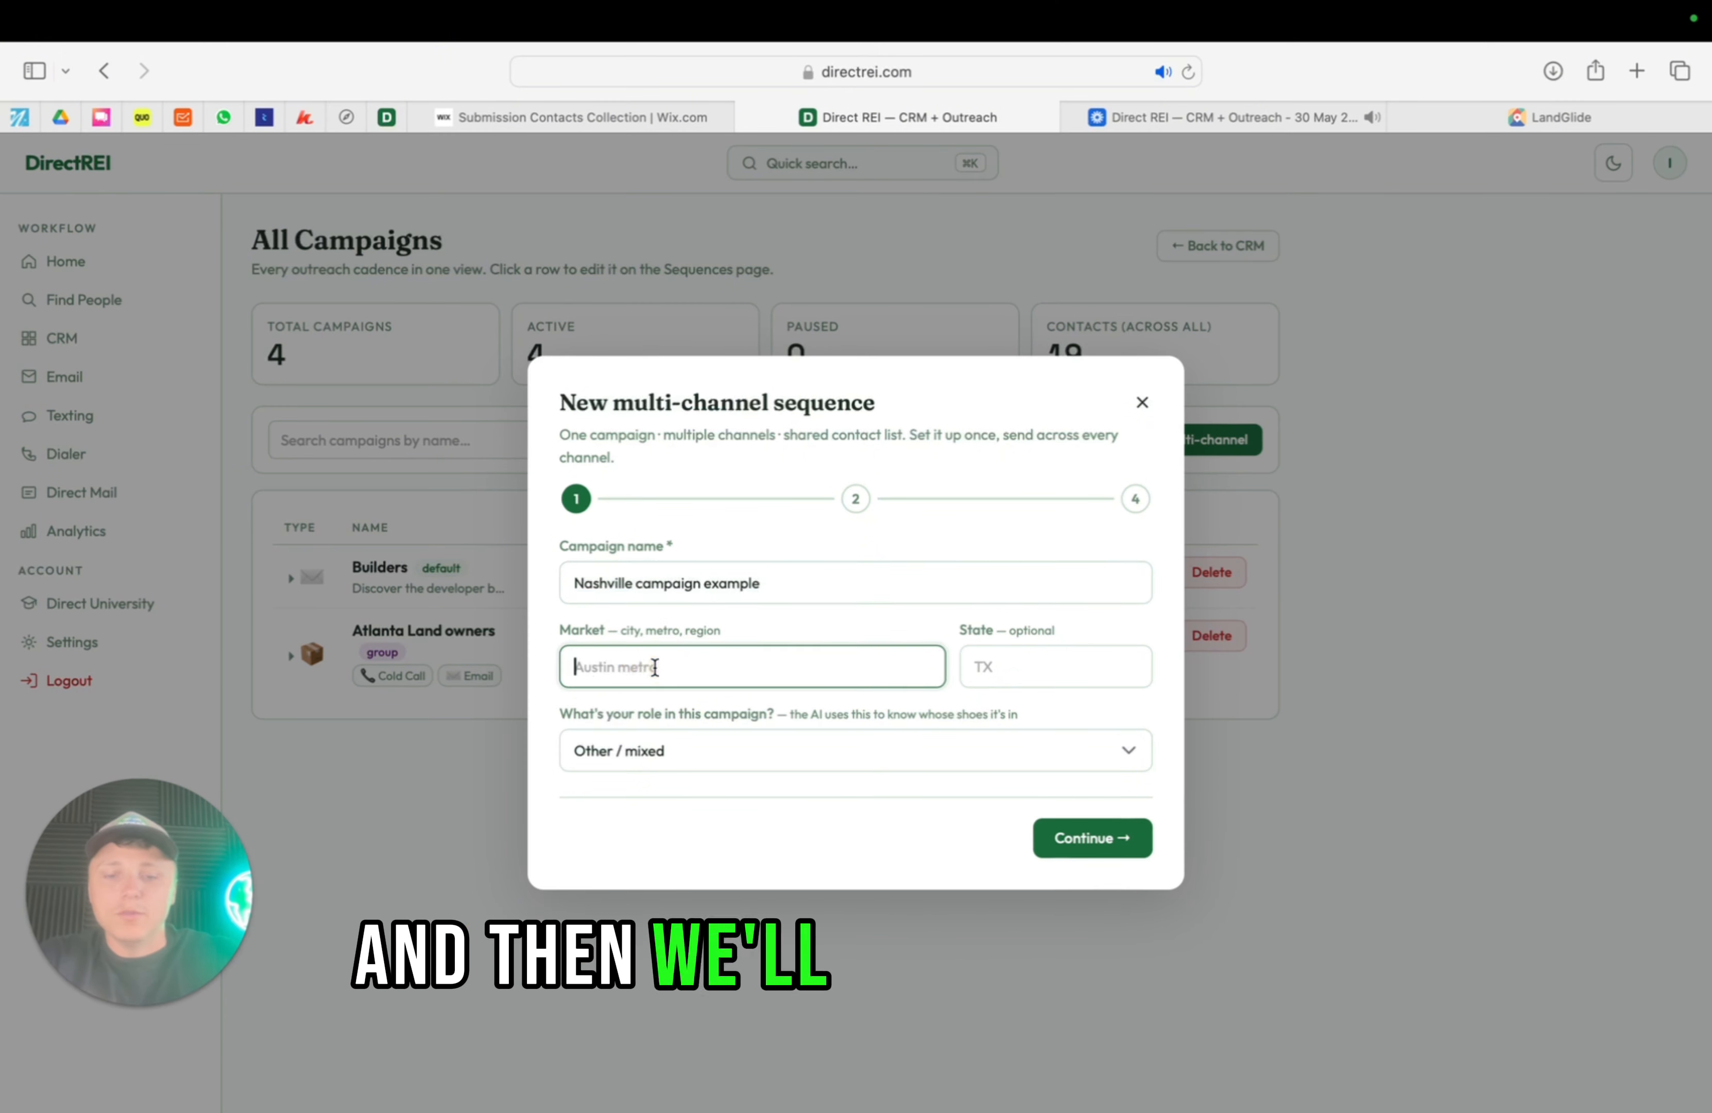
pyautogui.write('Nashville')
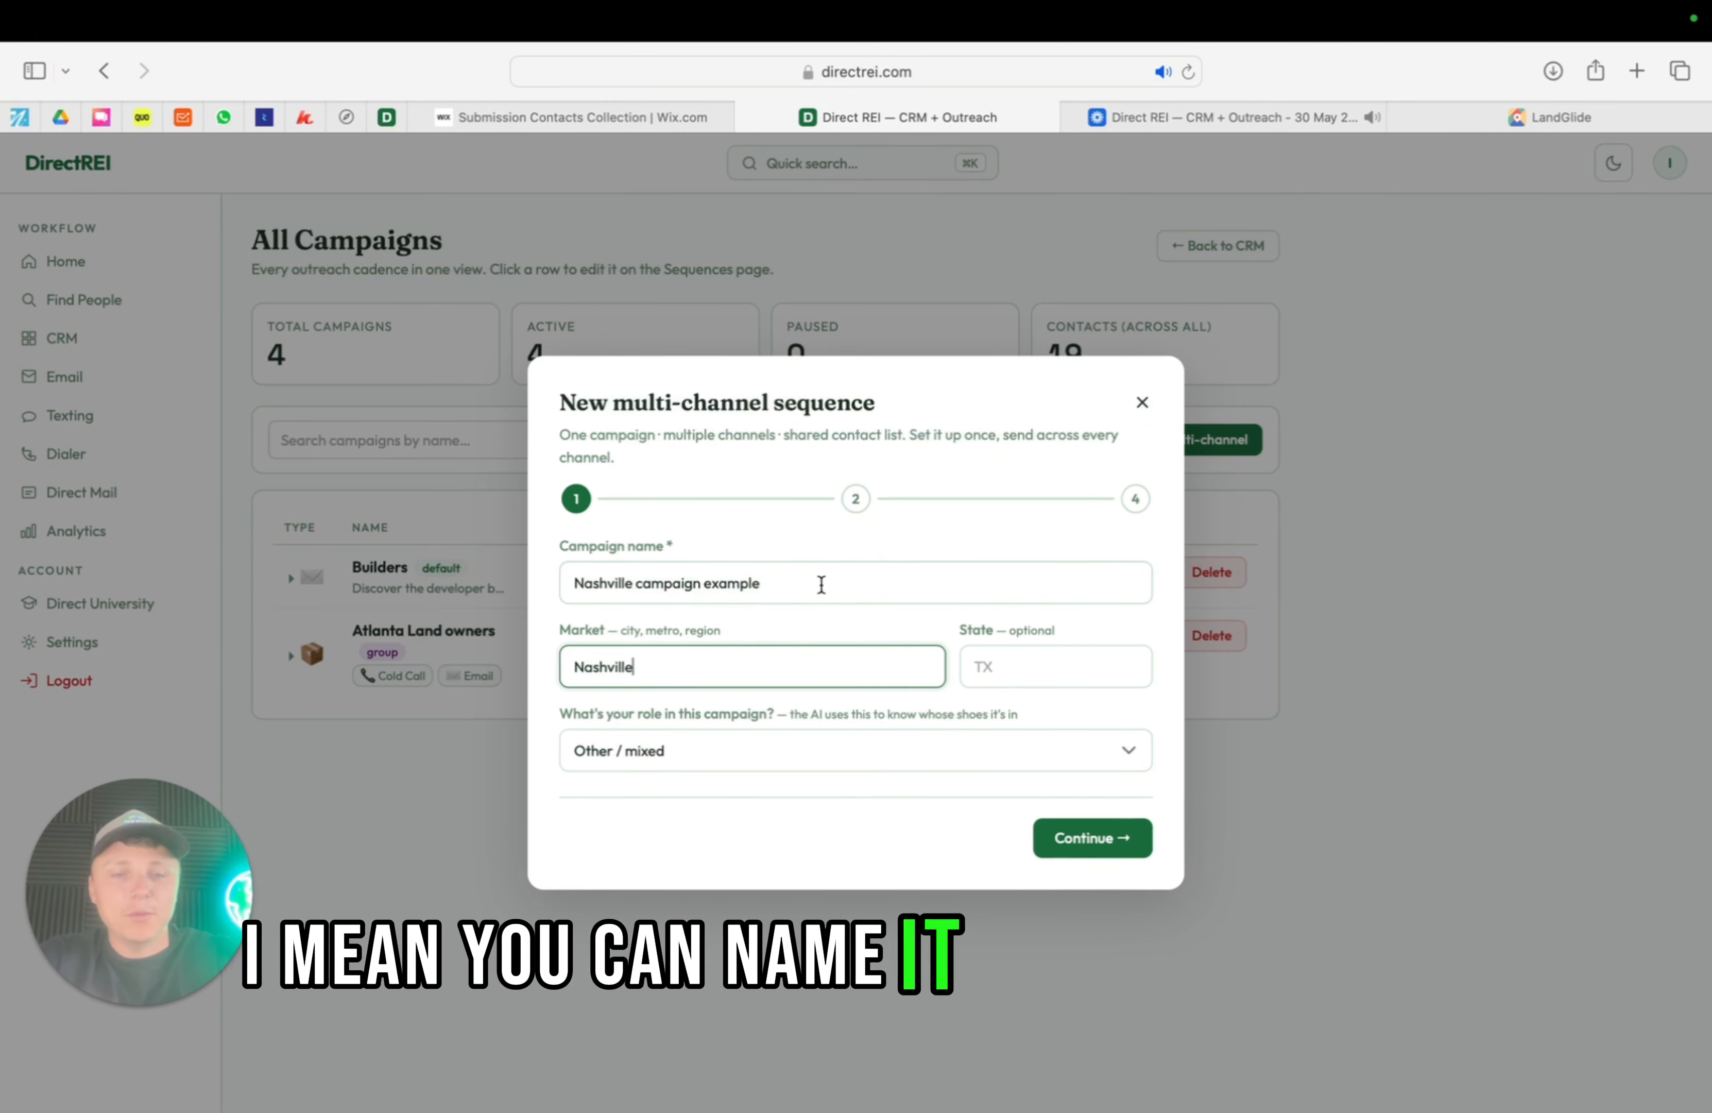
pyautogui.click(1010, 678)
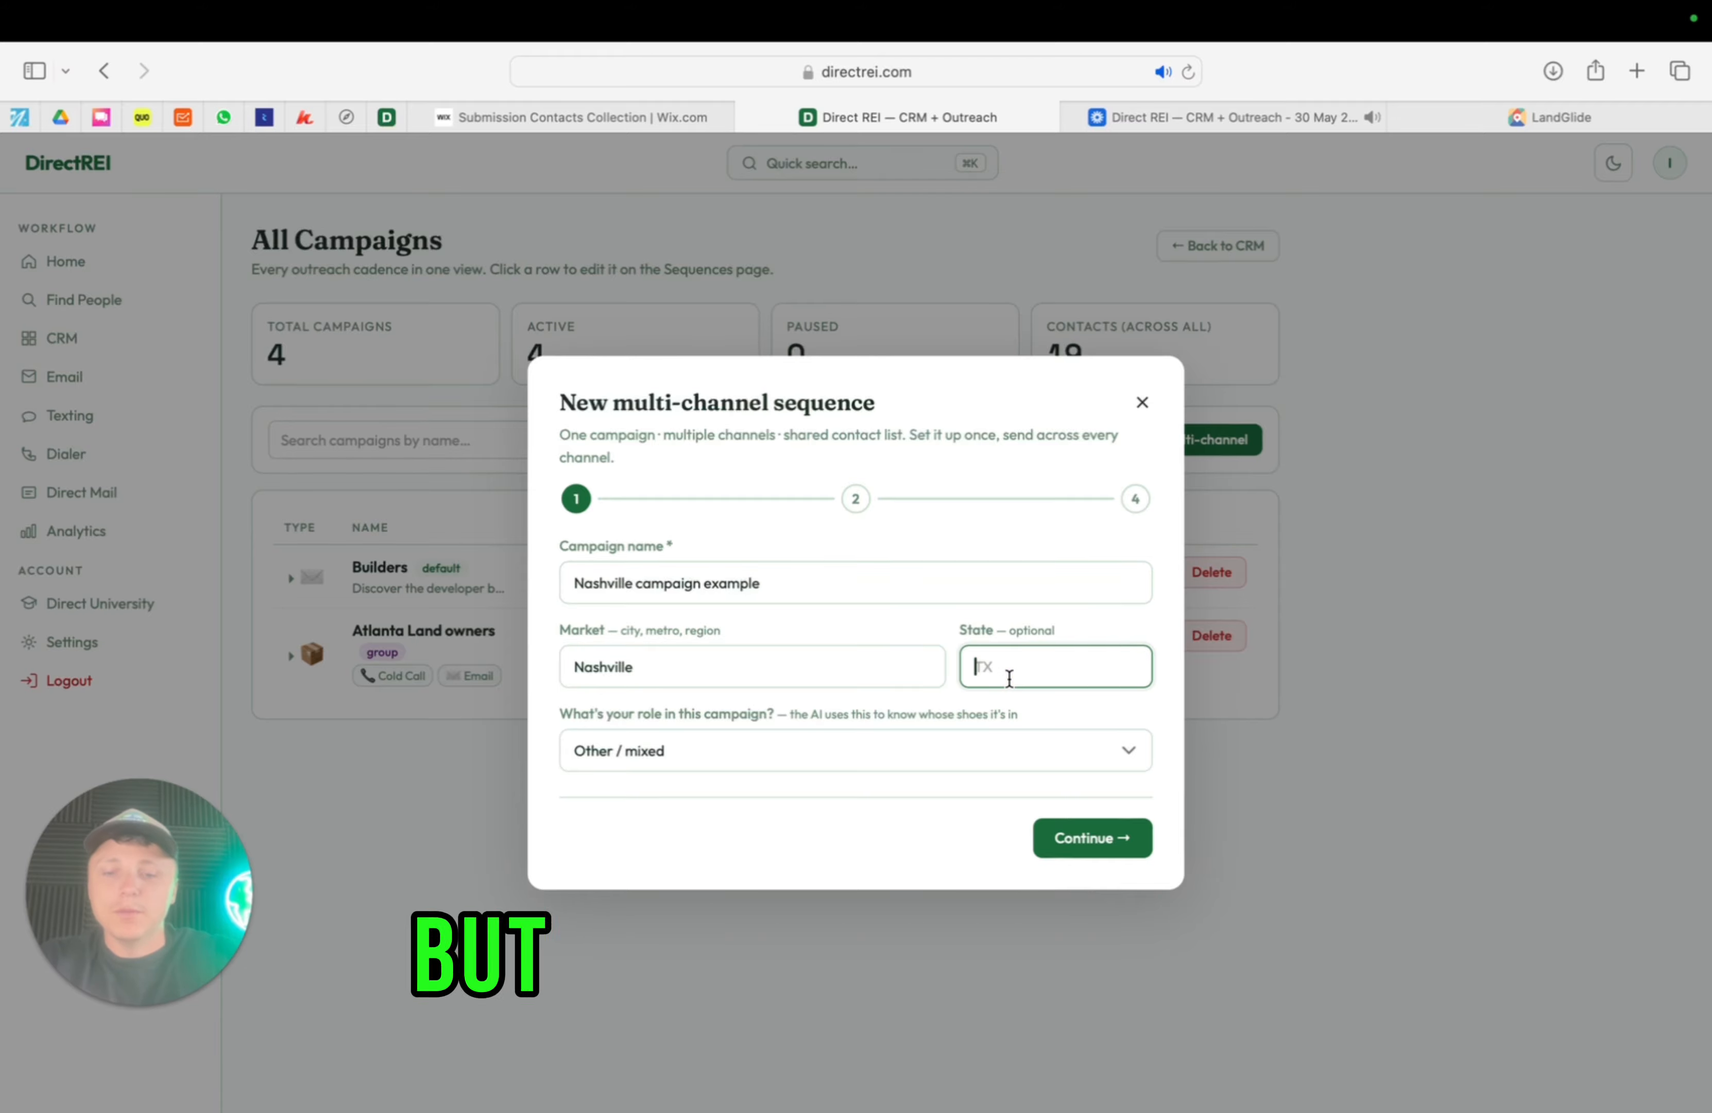
pyautogui.write('TN')
pyautogui.click(679, 759)
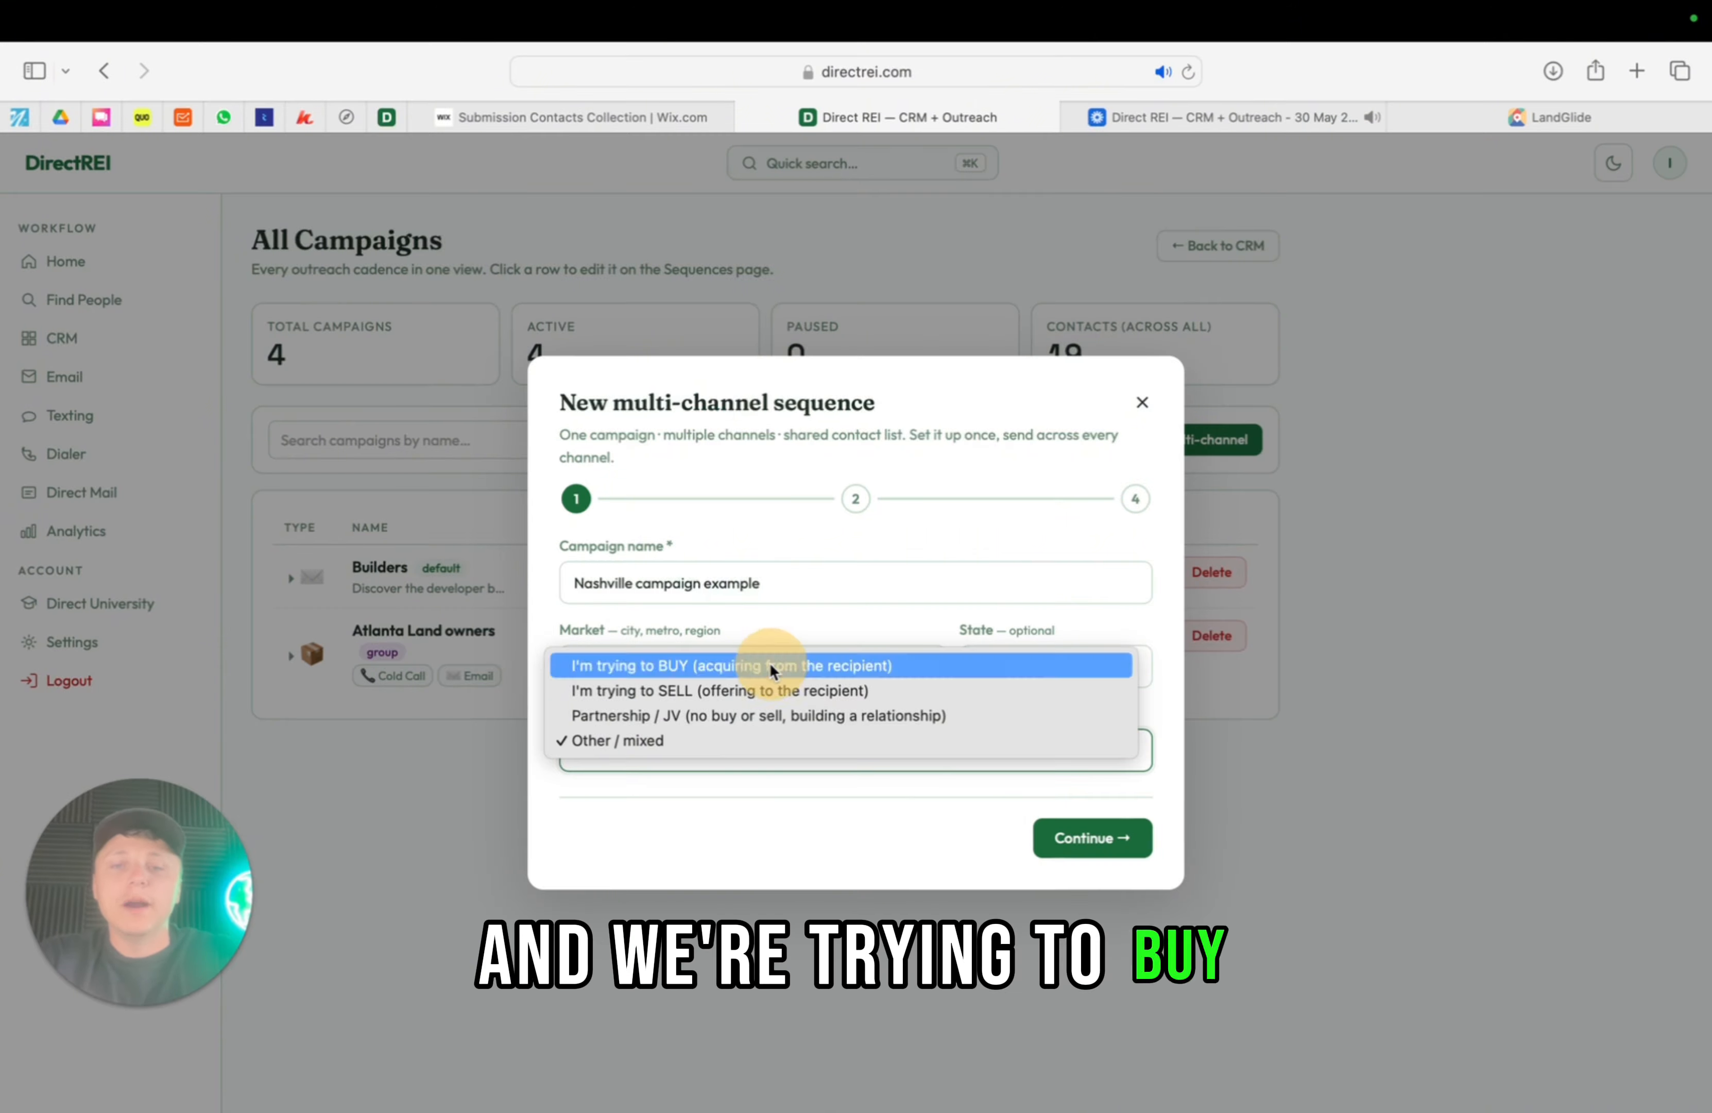
pyautogui.click(773, 667)
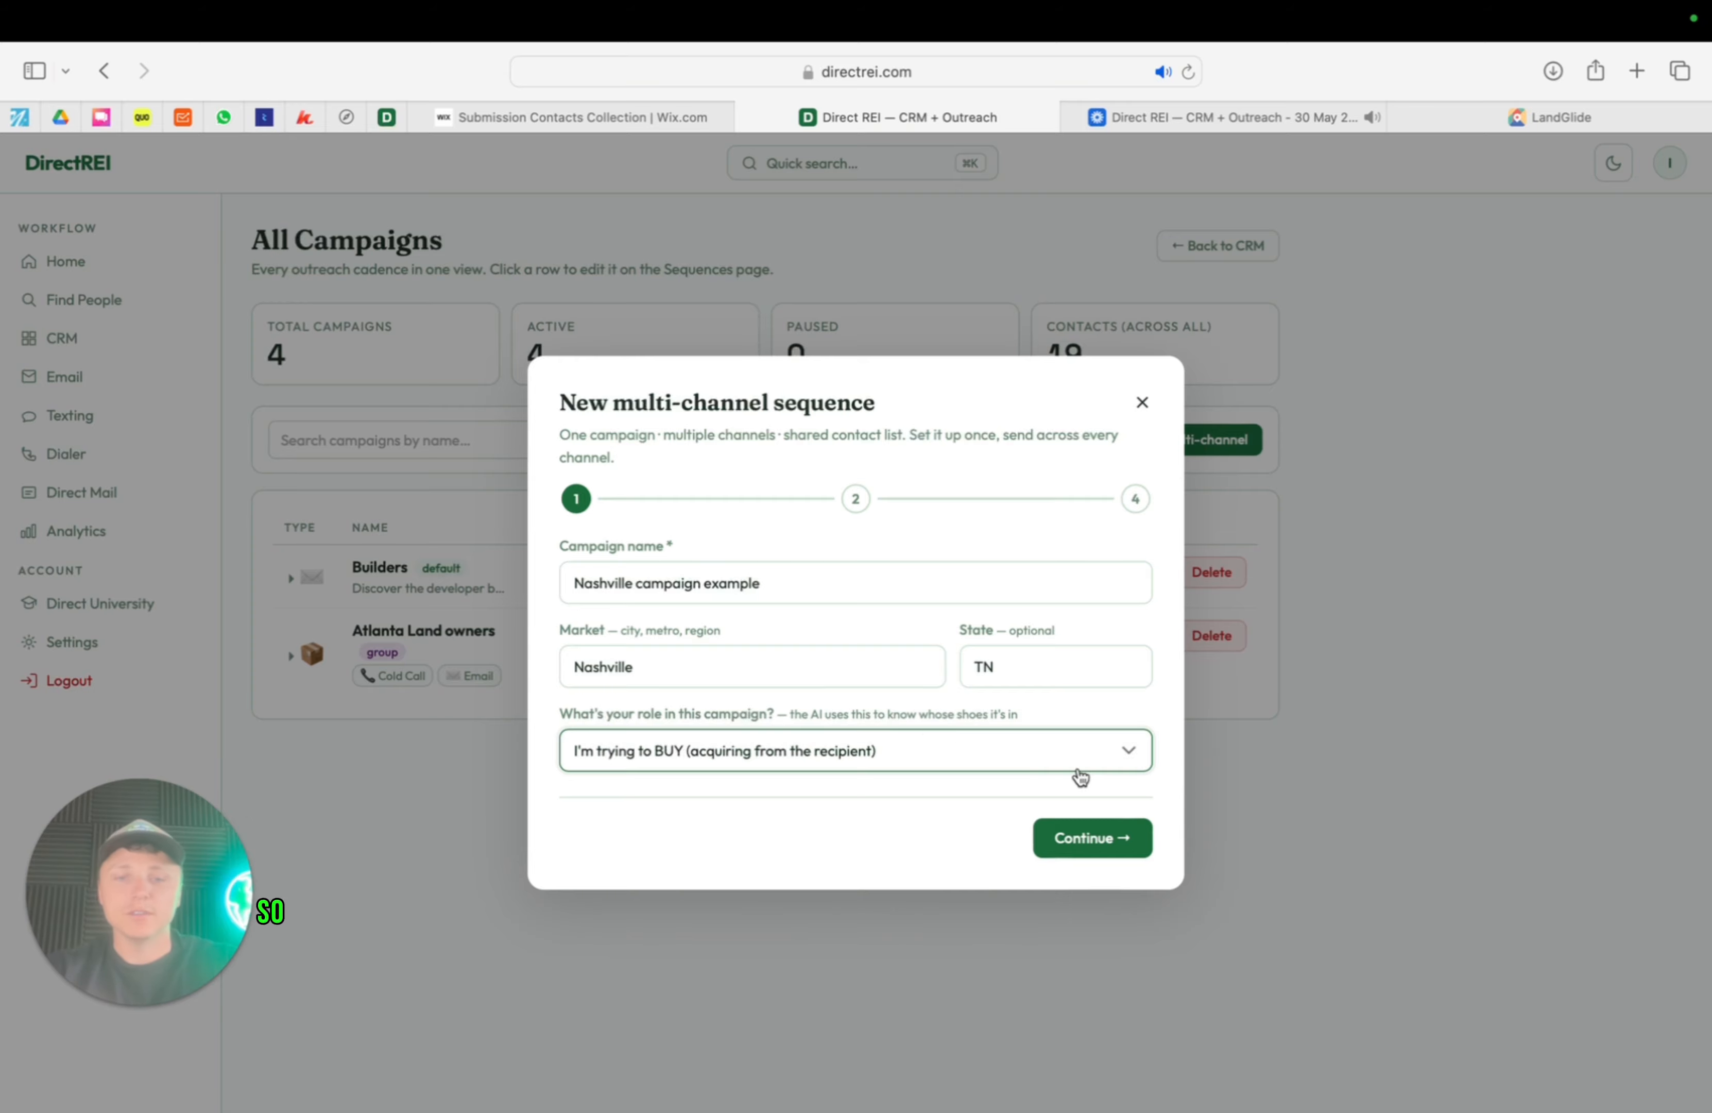
pyautogui.click(1108, 835)
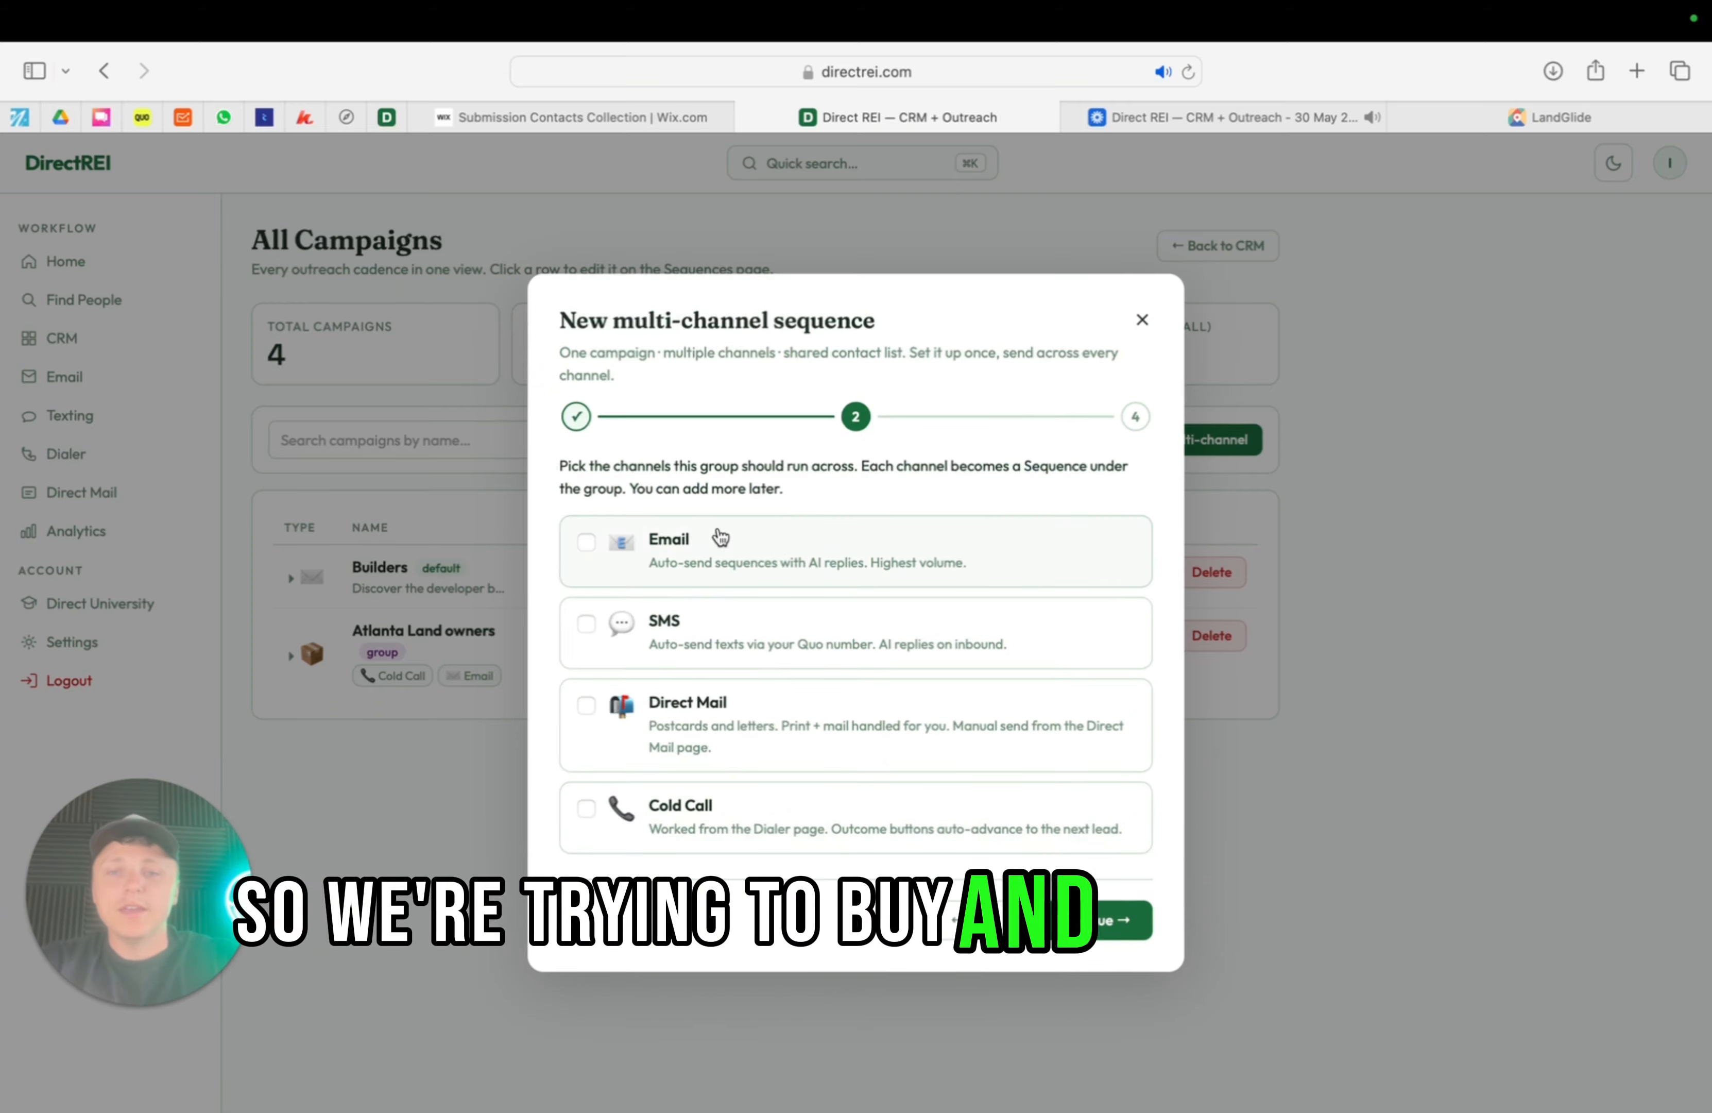
# Choose Email and Cold Call as the campaign's channels and continue to the reply goals
pyautogui.click(781, 560)
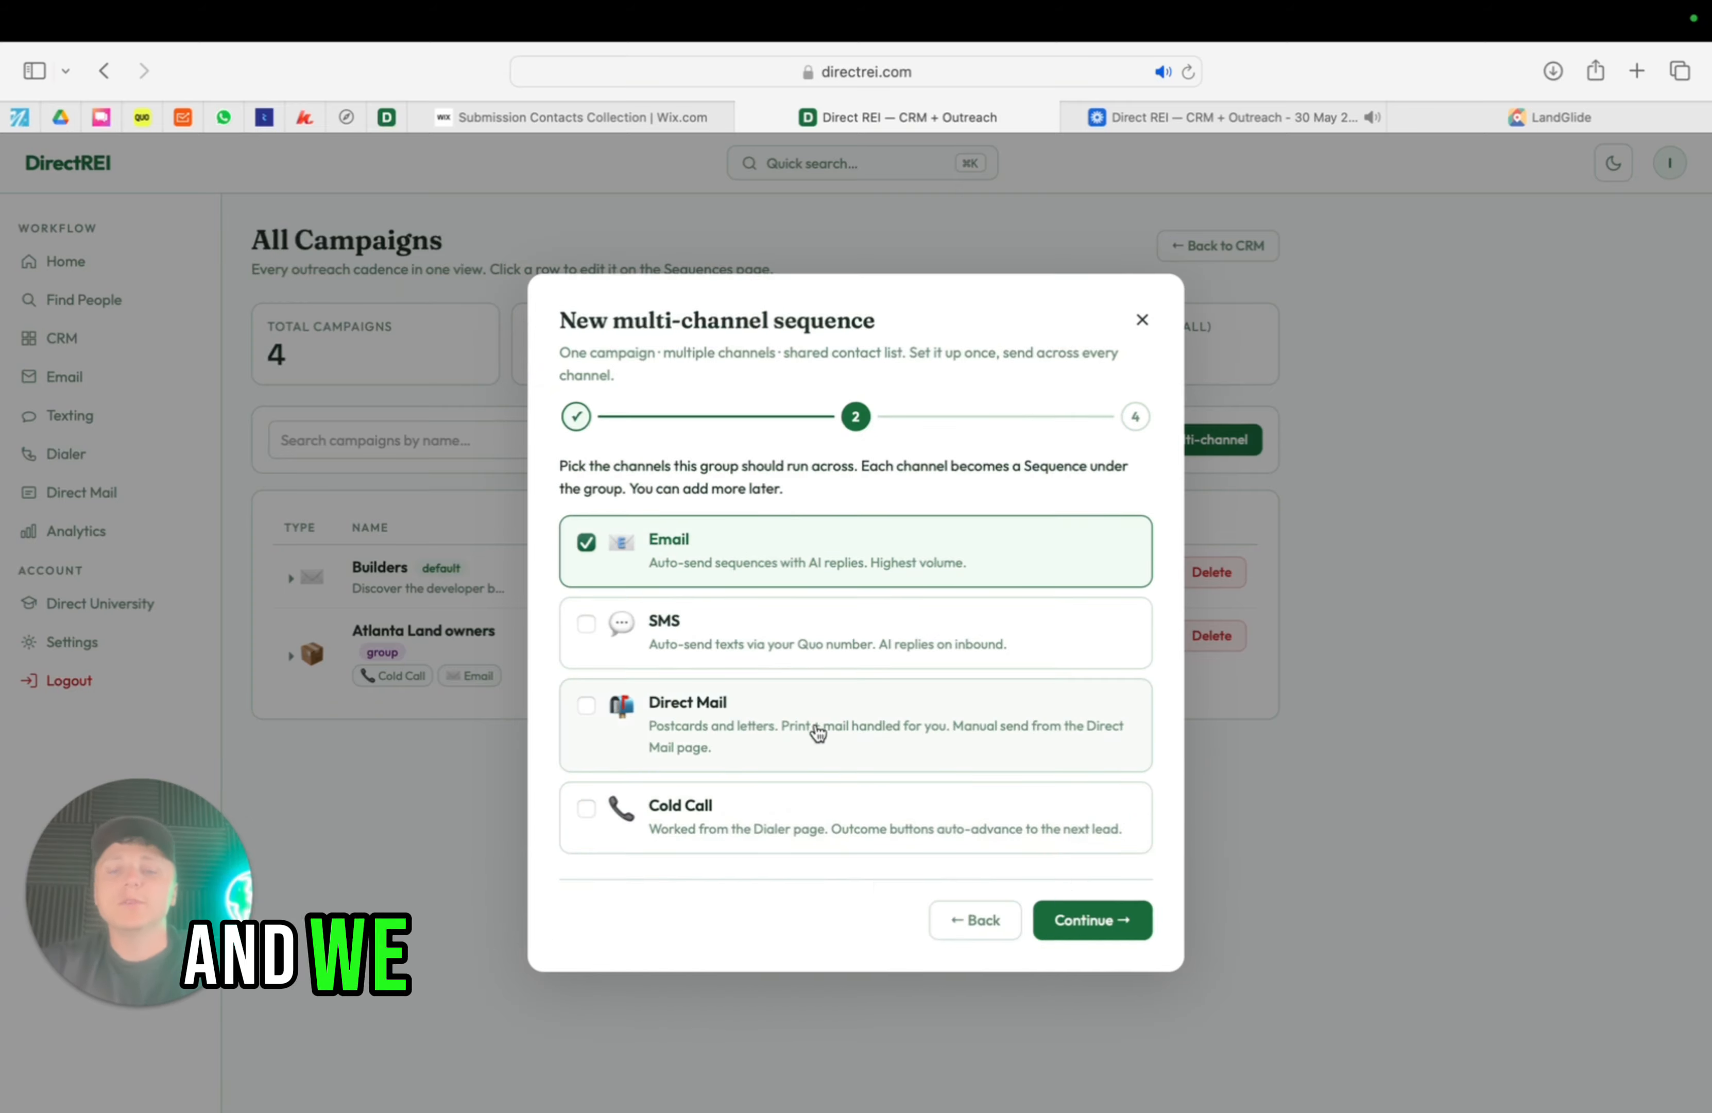
pyautogui.click(763, 810)
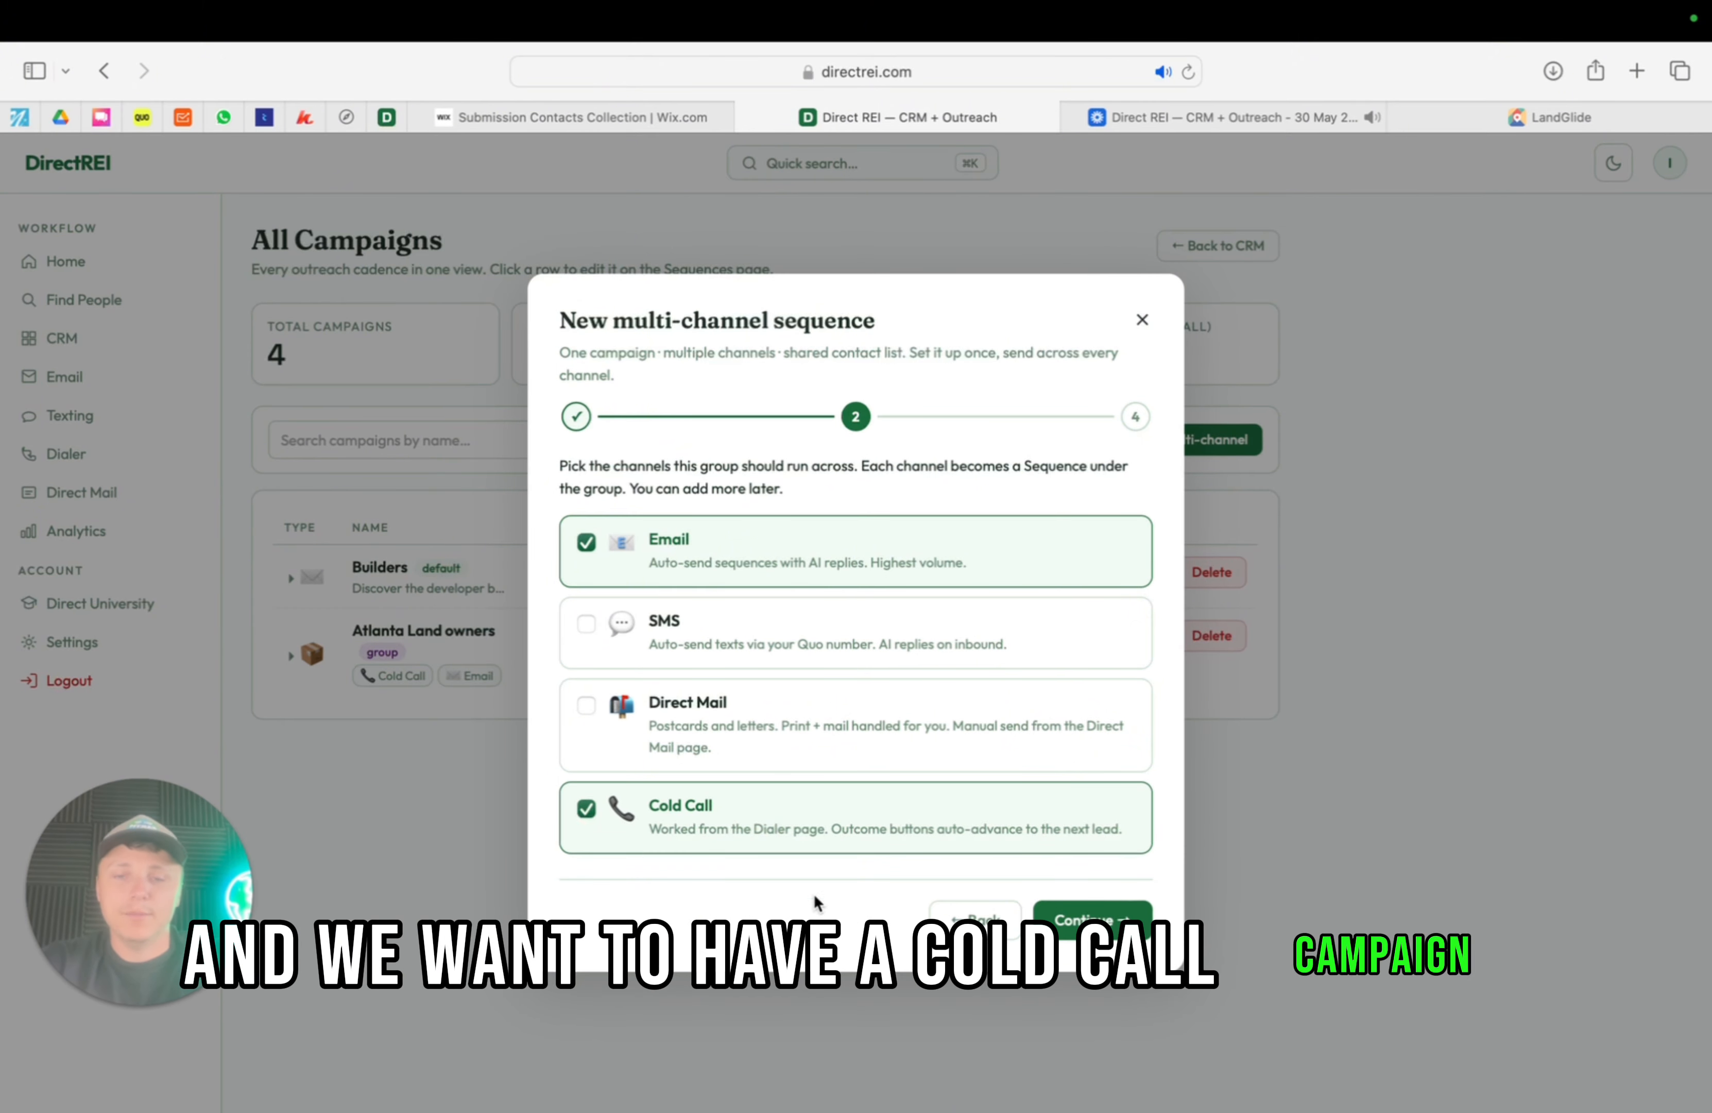
pyautogui.click(1090, 932)
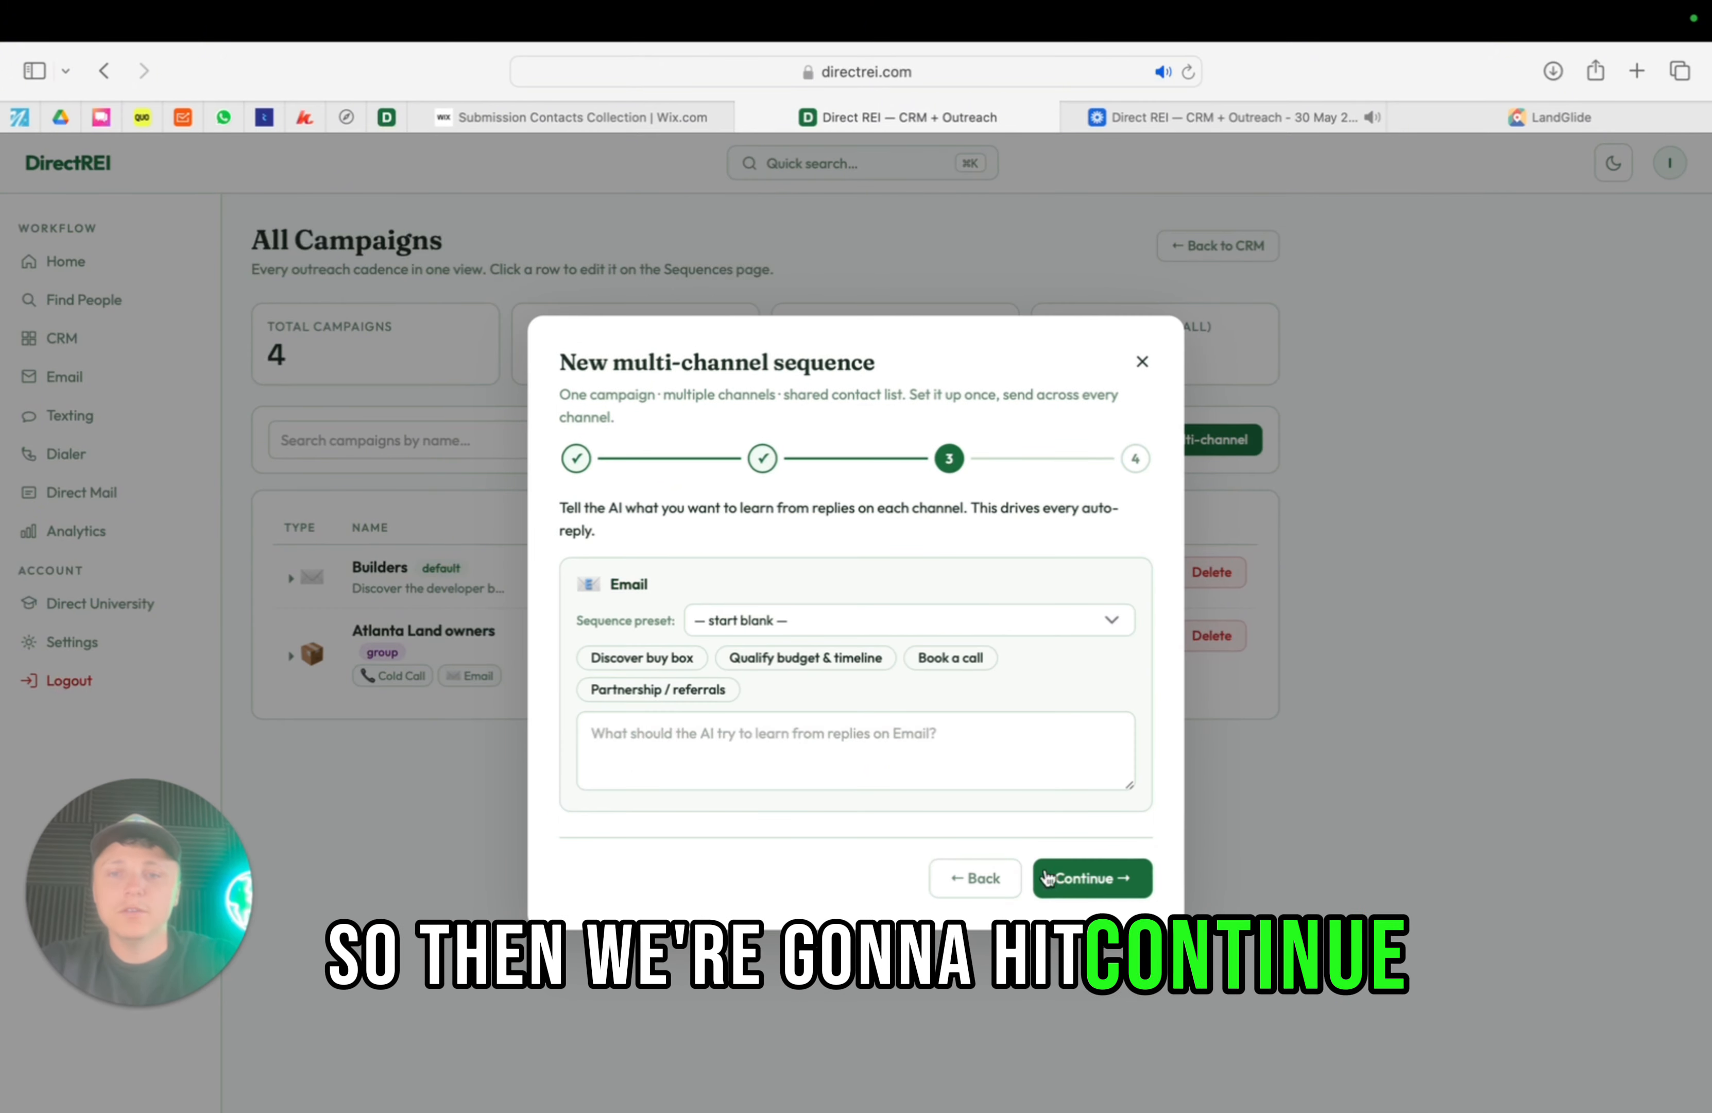
# Keep the Email sequence preset on start blank, leave its reply goal empty, and create the campaign
pyautogui.click(779, 623)
pyautogui.click(752, 555)
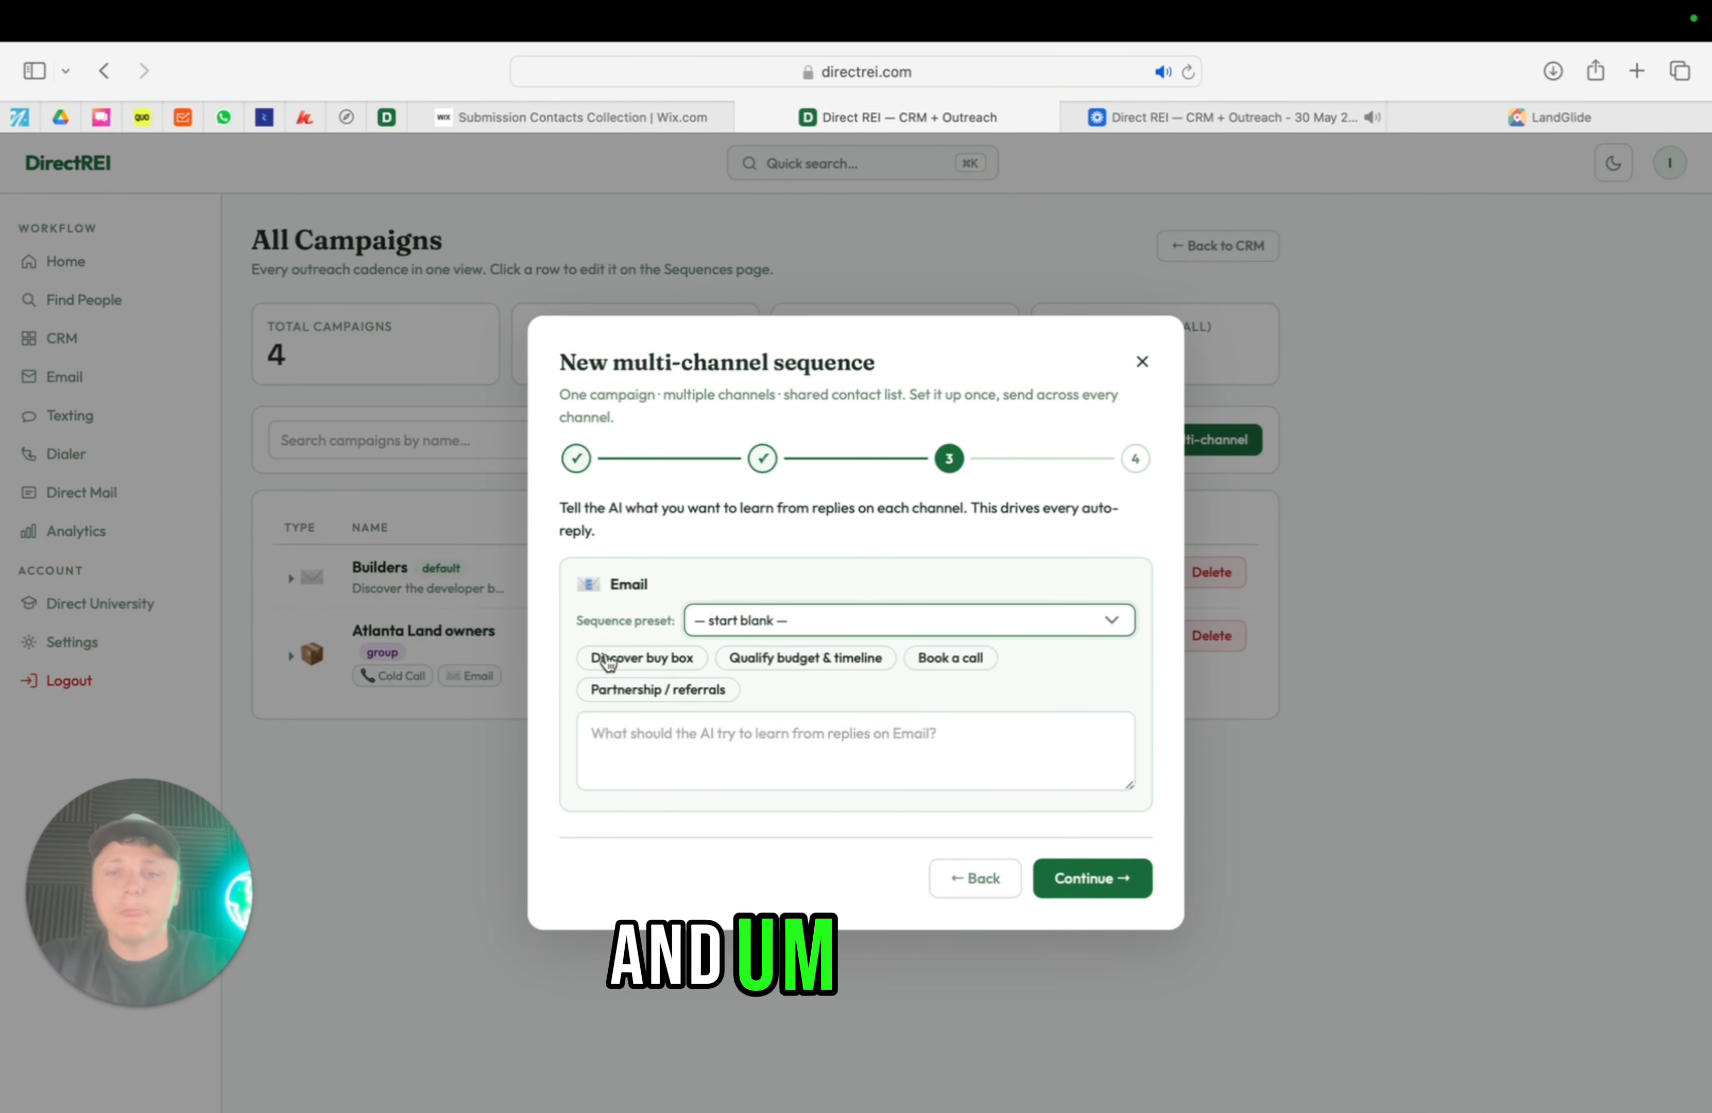
pyautogui.click(752, 738)
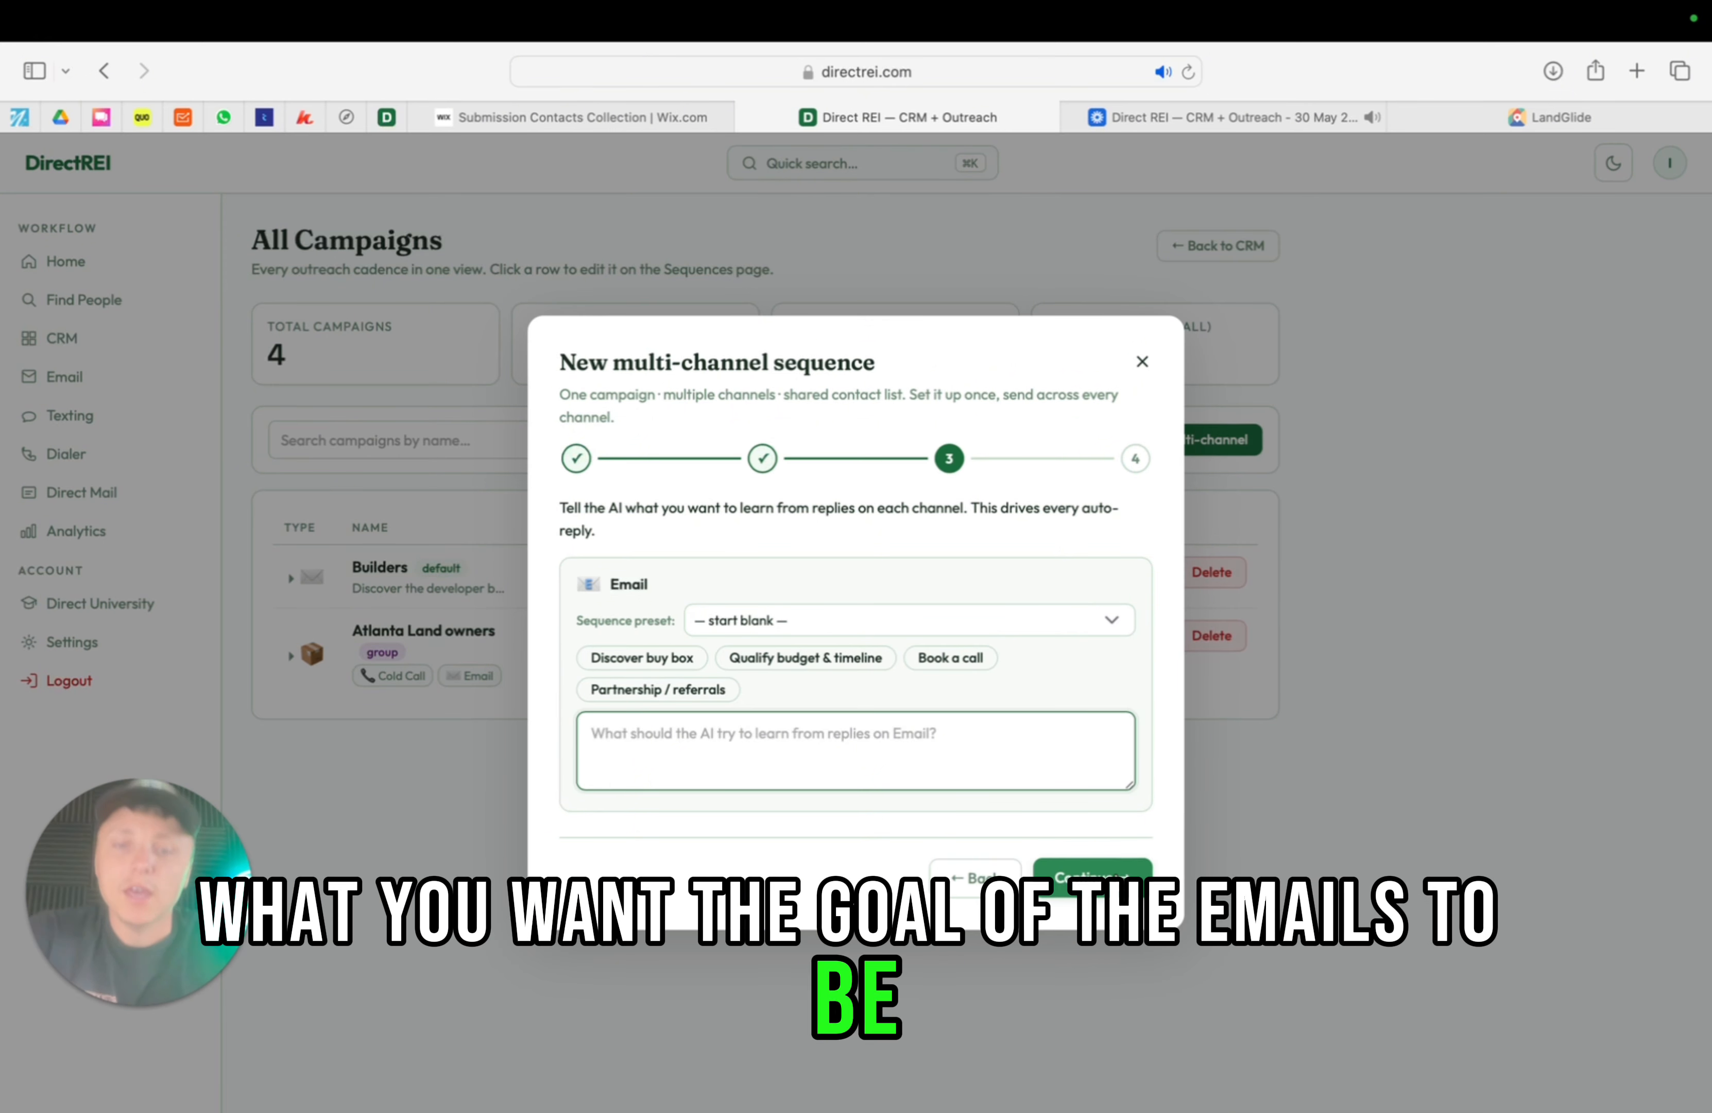
pyautogui.click(1115, 881)
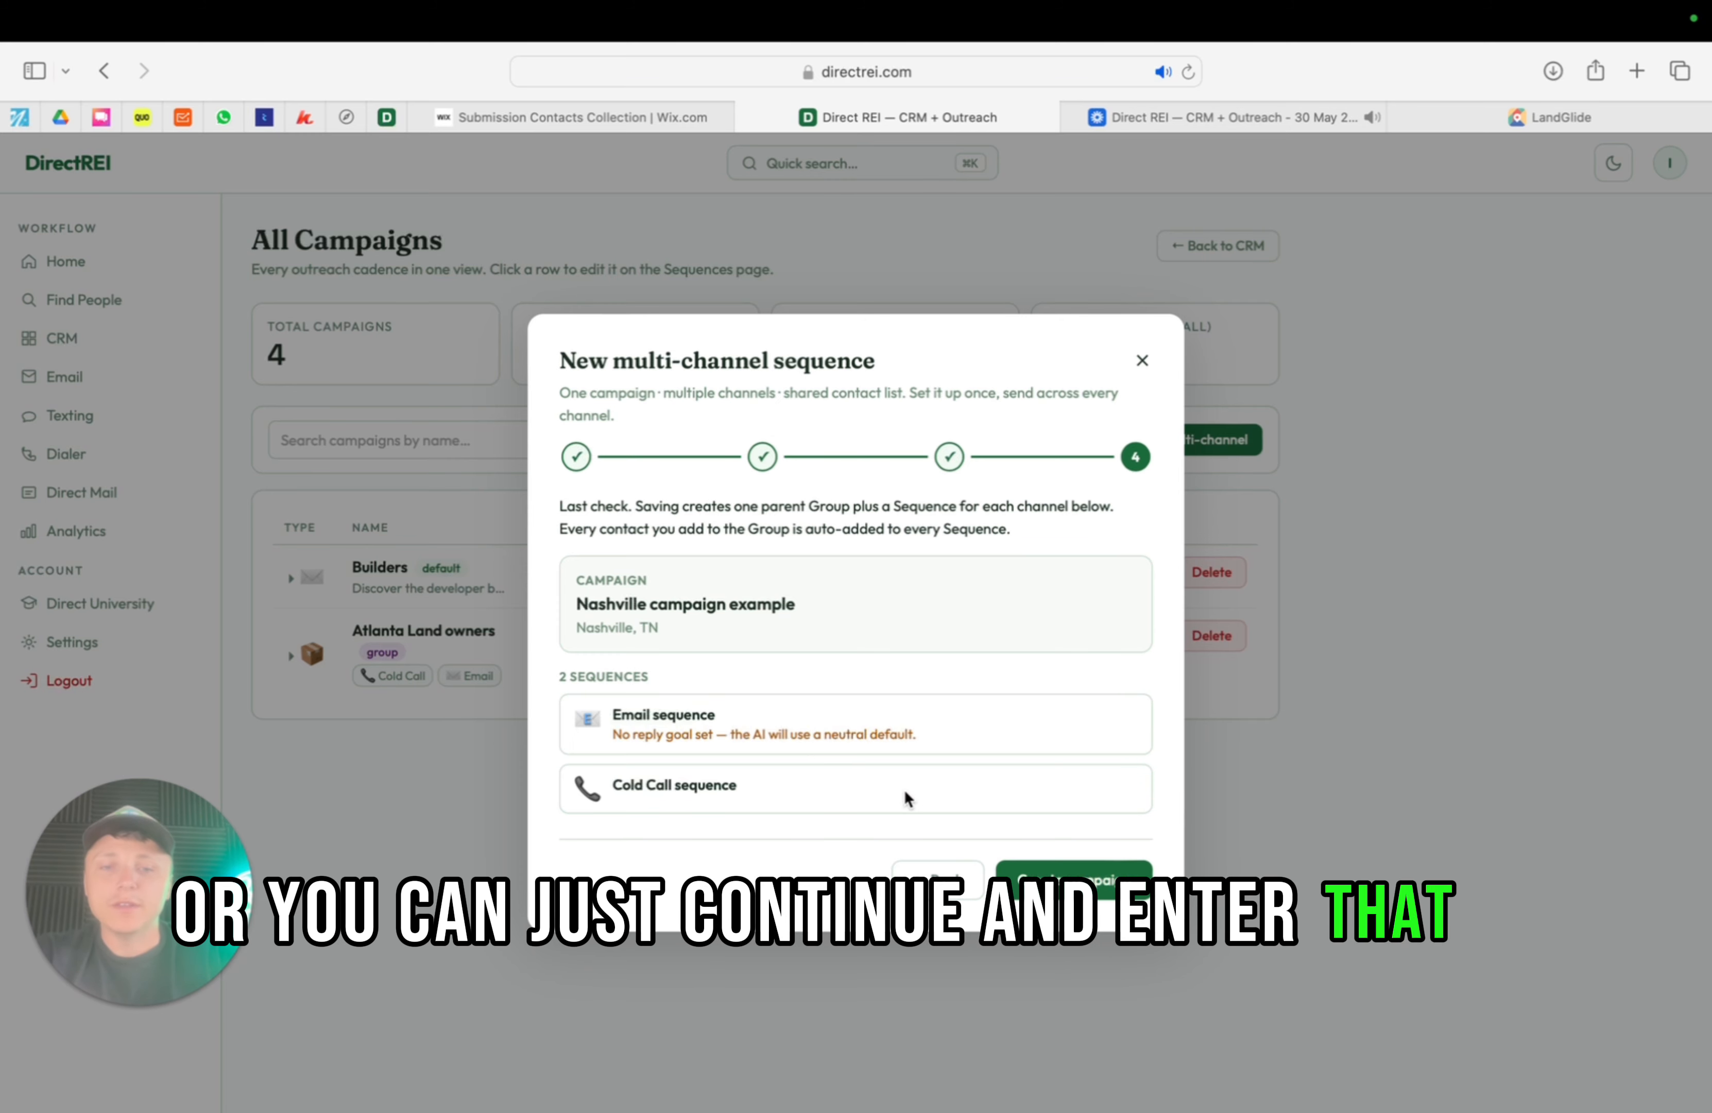
pyautogui.click(1082, 876)
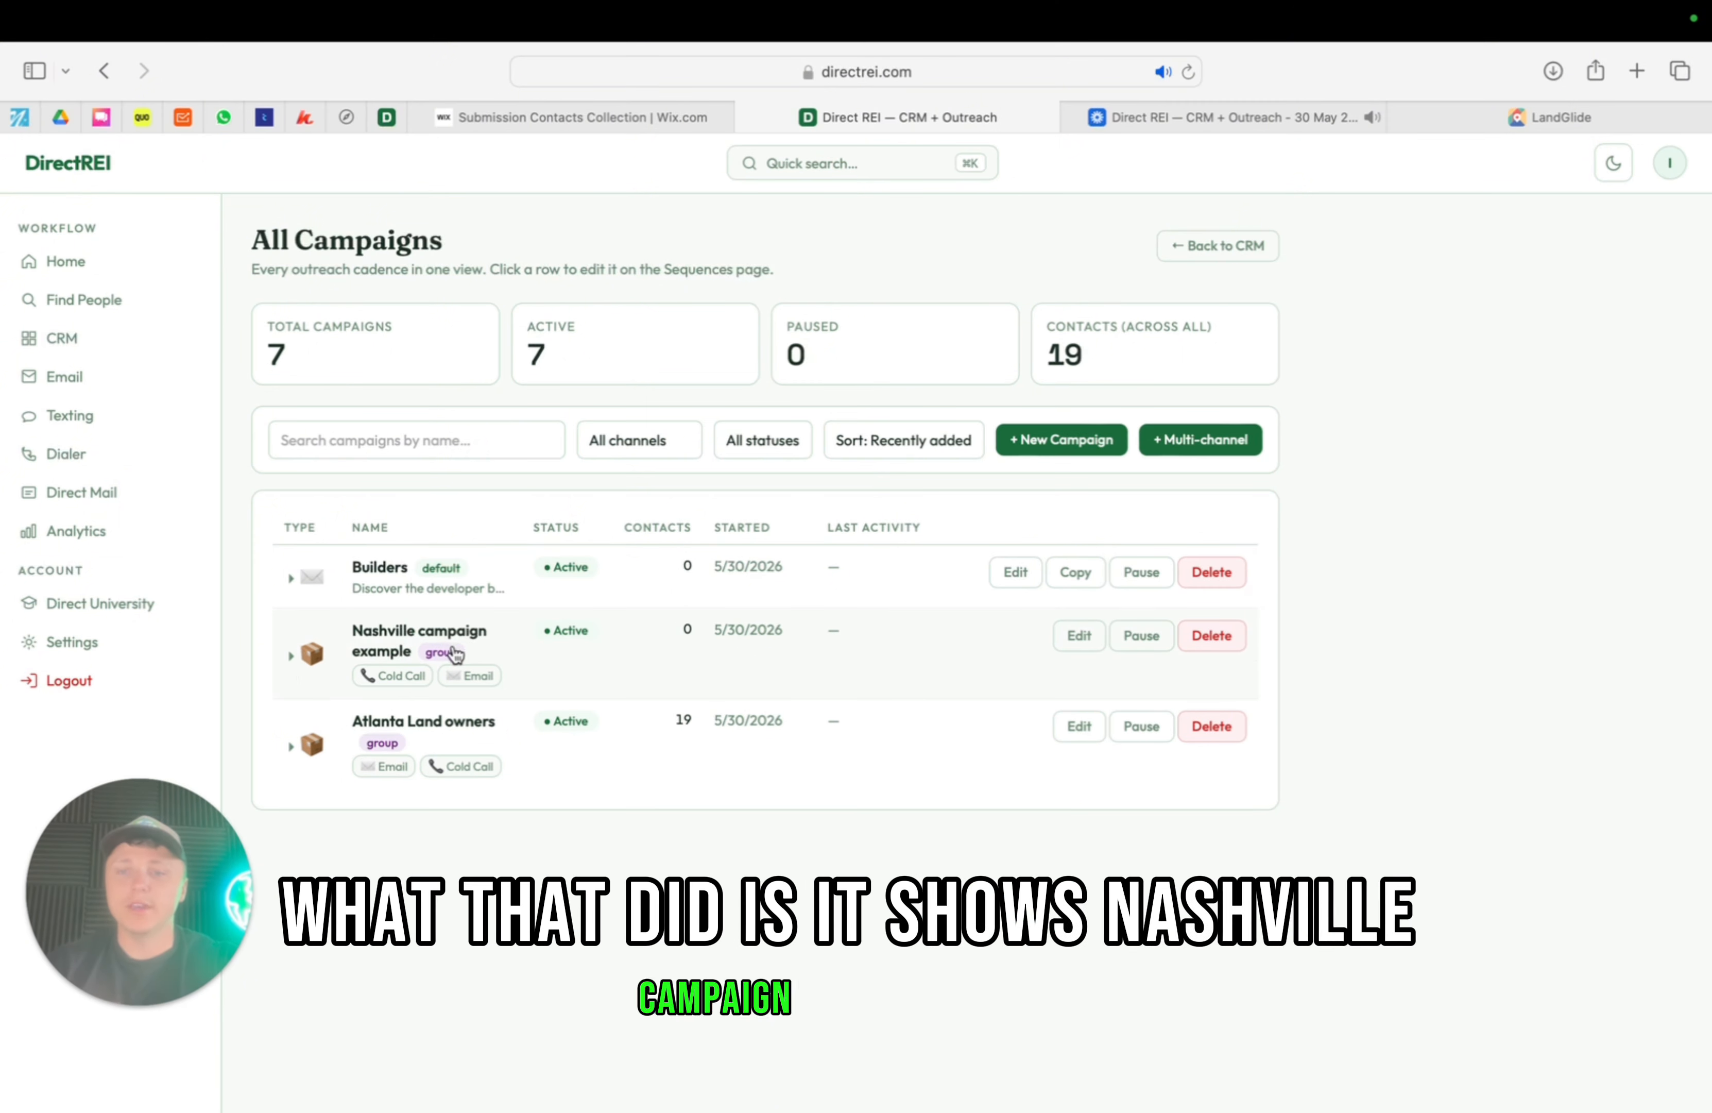
# Expand the Nashville campaign example group and review the editable details of its Email campaign without changing them
pyautogui.click(309, 661)
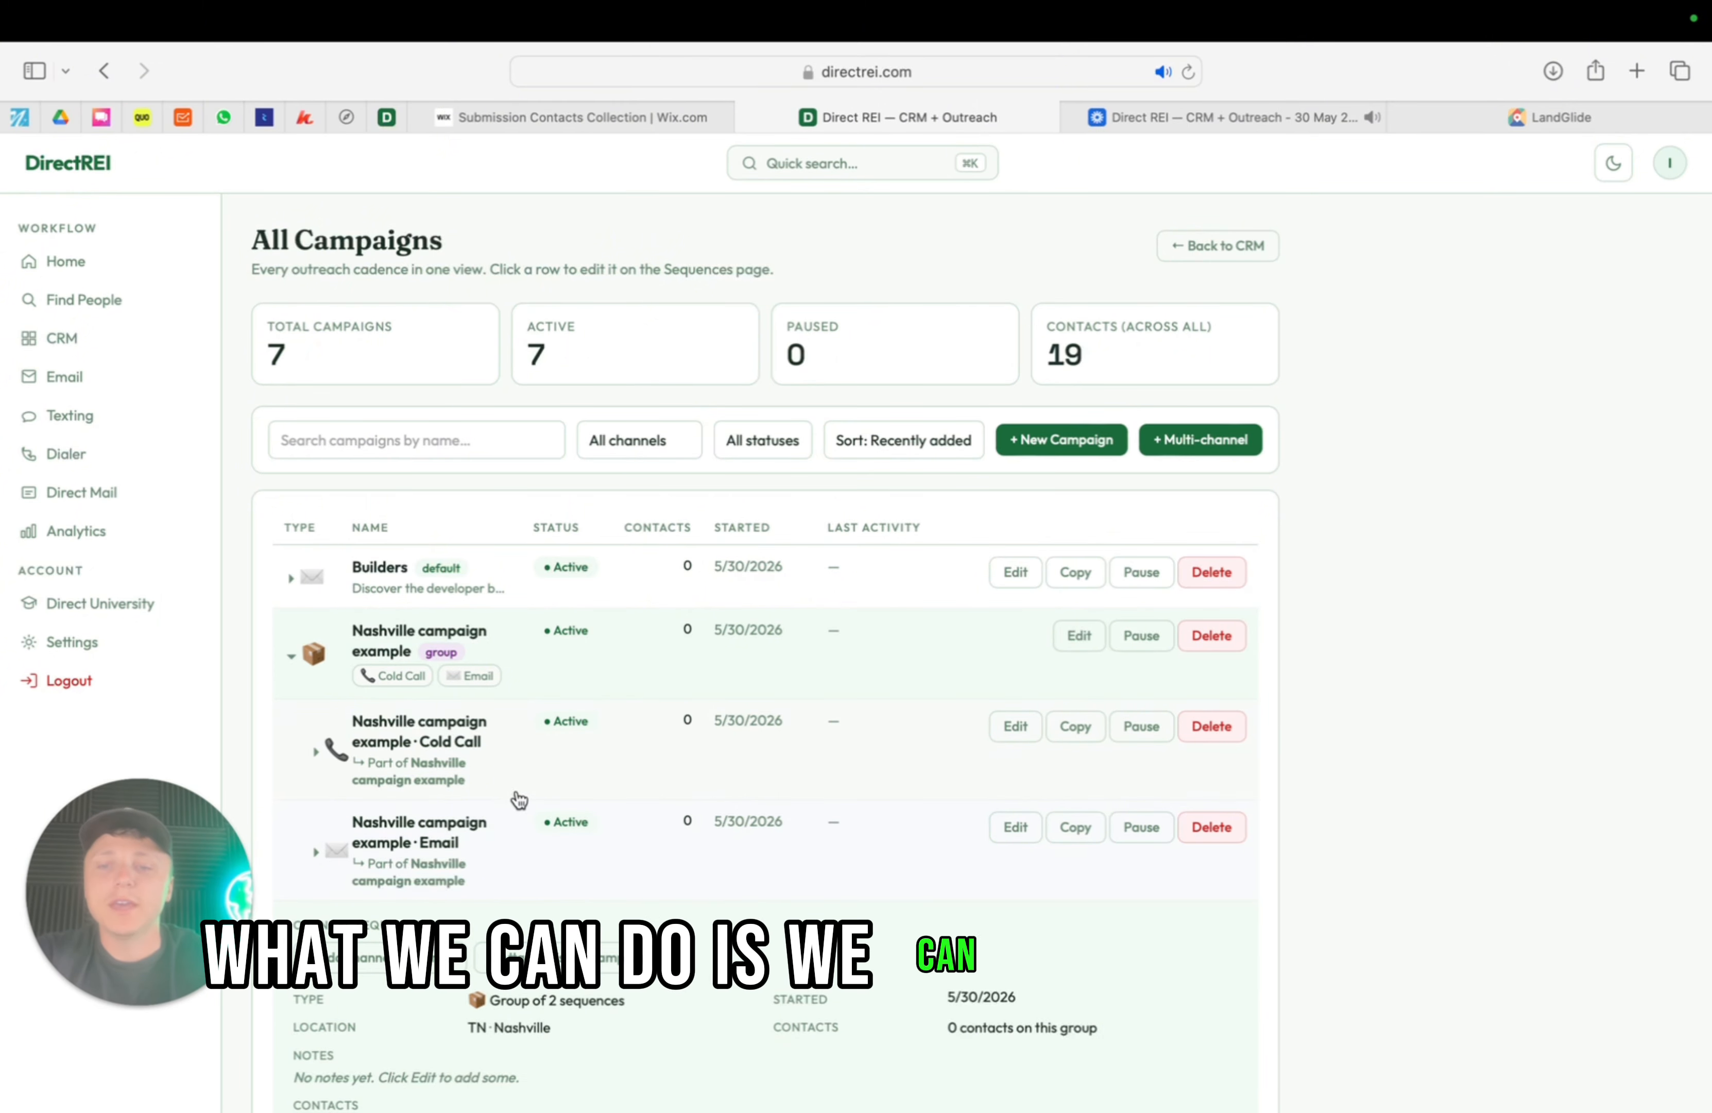
pyautogui.scroll(-1, 645, 844)
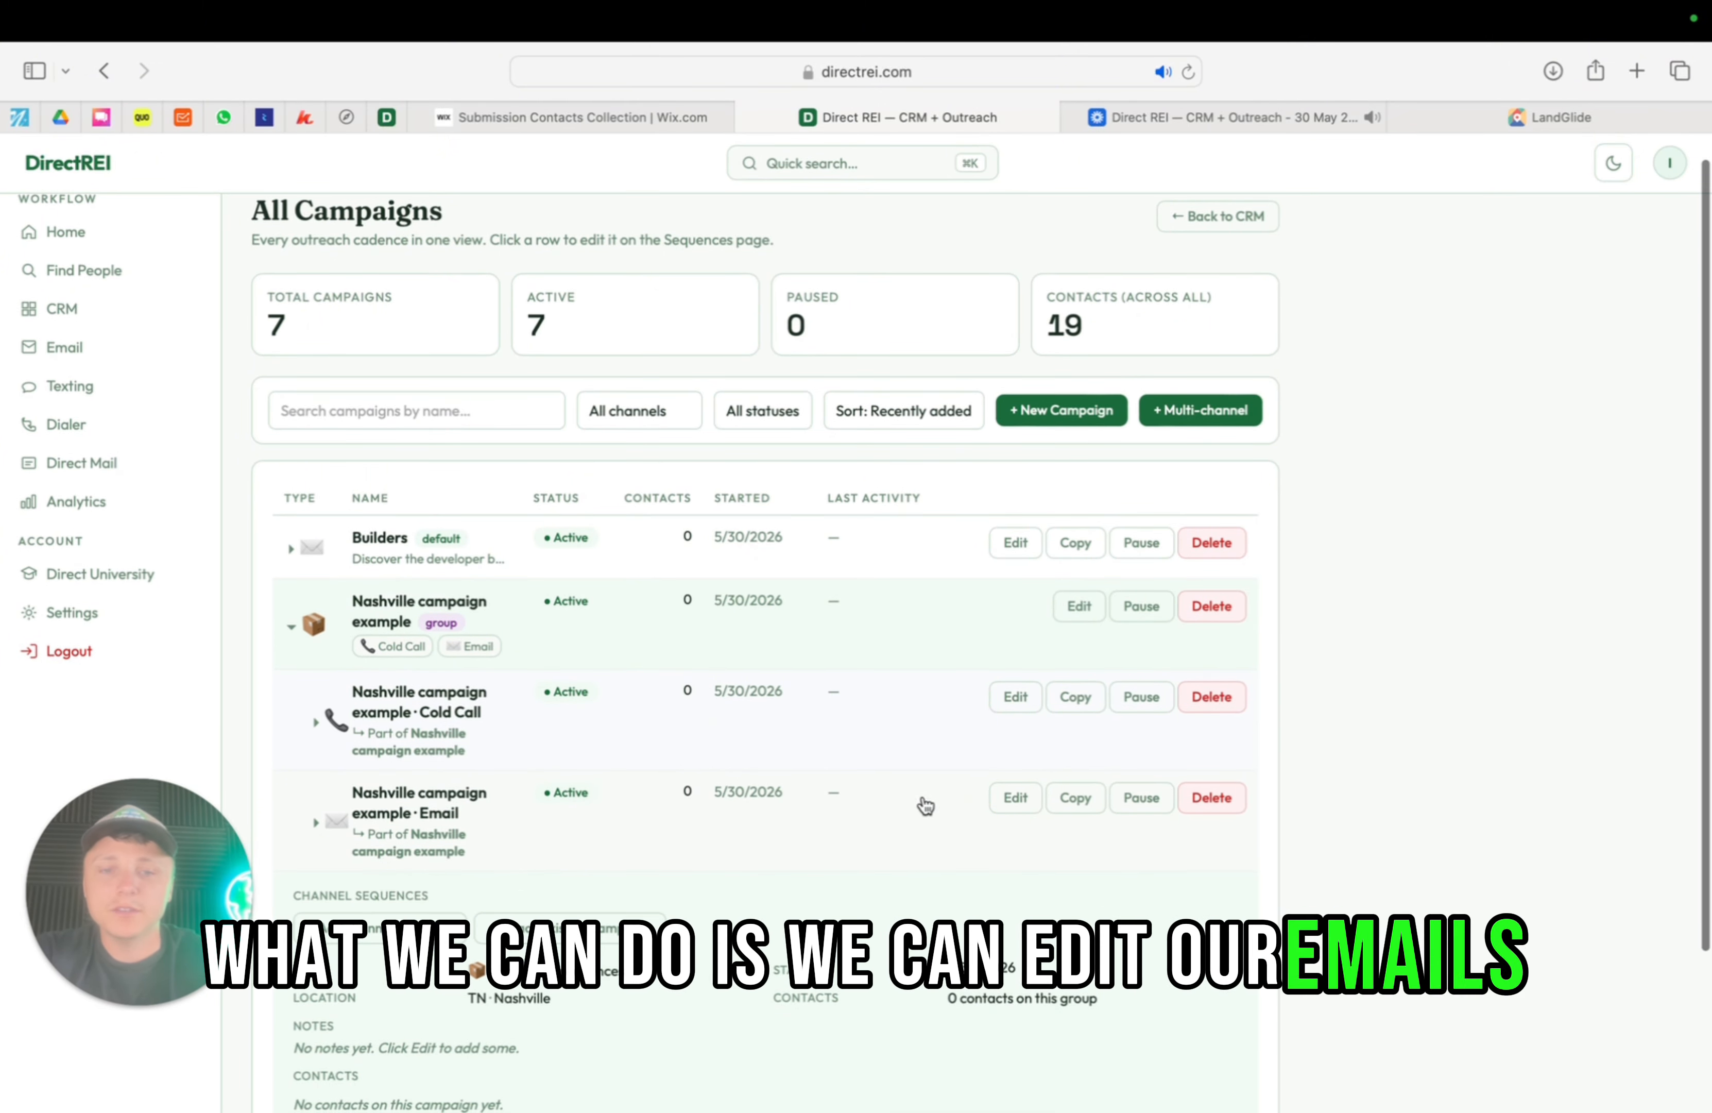
pyautogui.click(1012, 798)
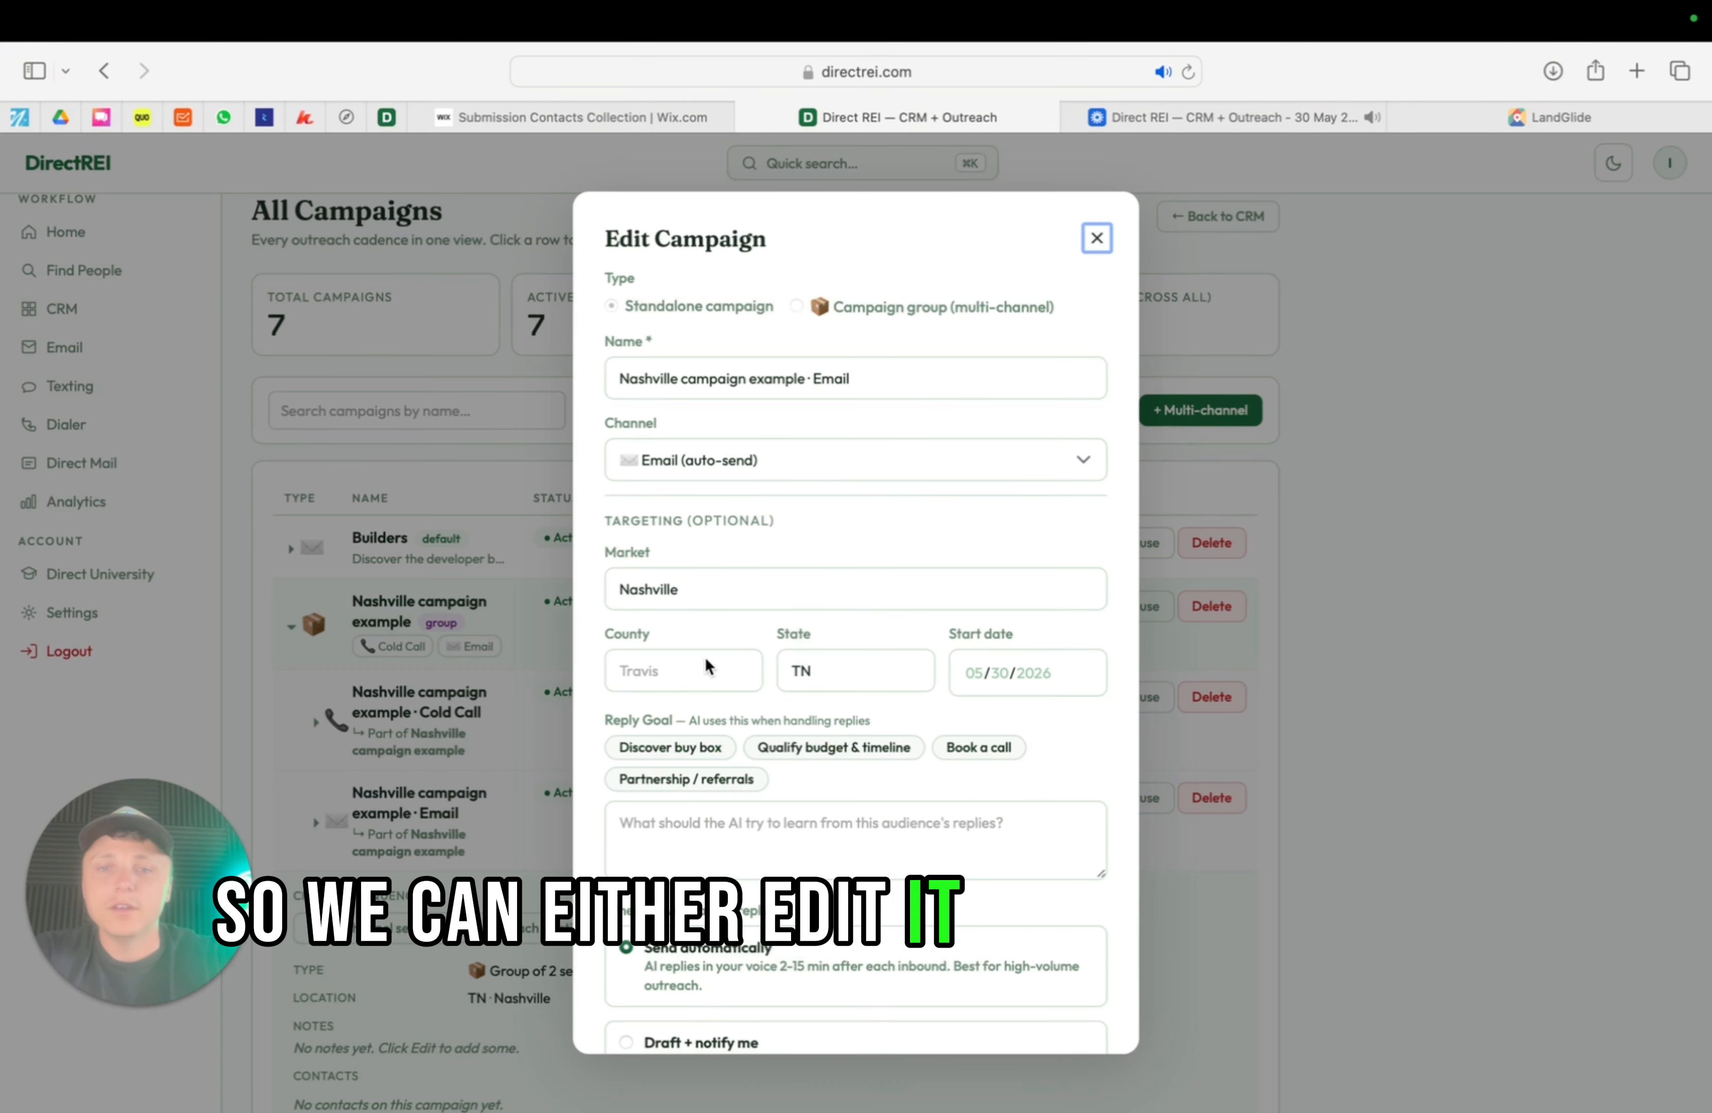
pyautogui.scroll(-5, 854, 751)
pyautogui.scroll(5, 856, 755)
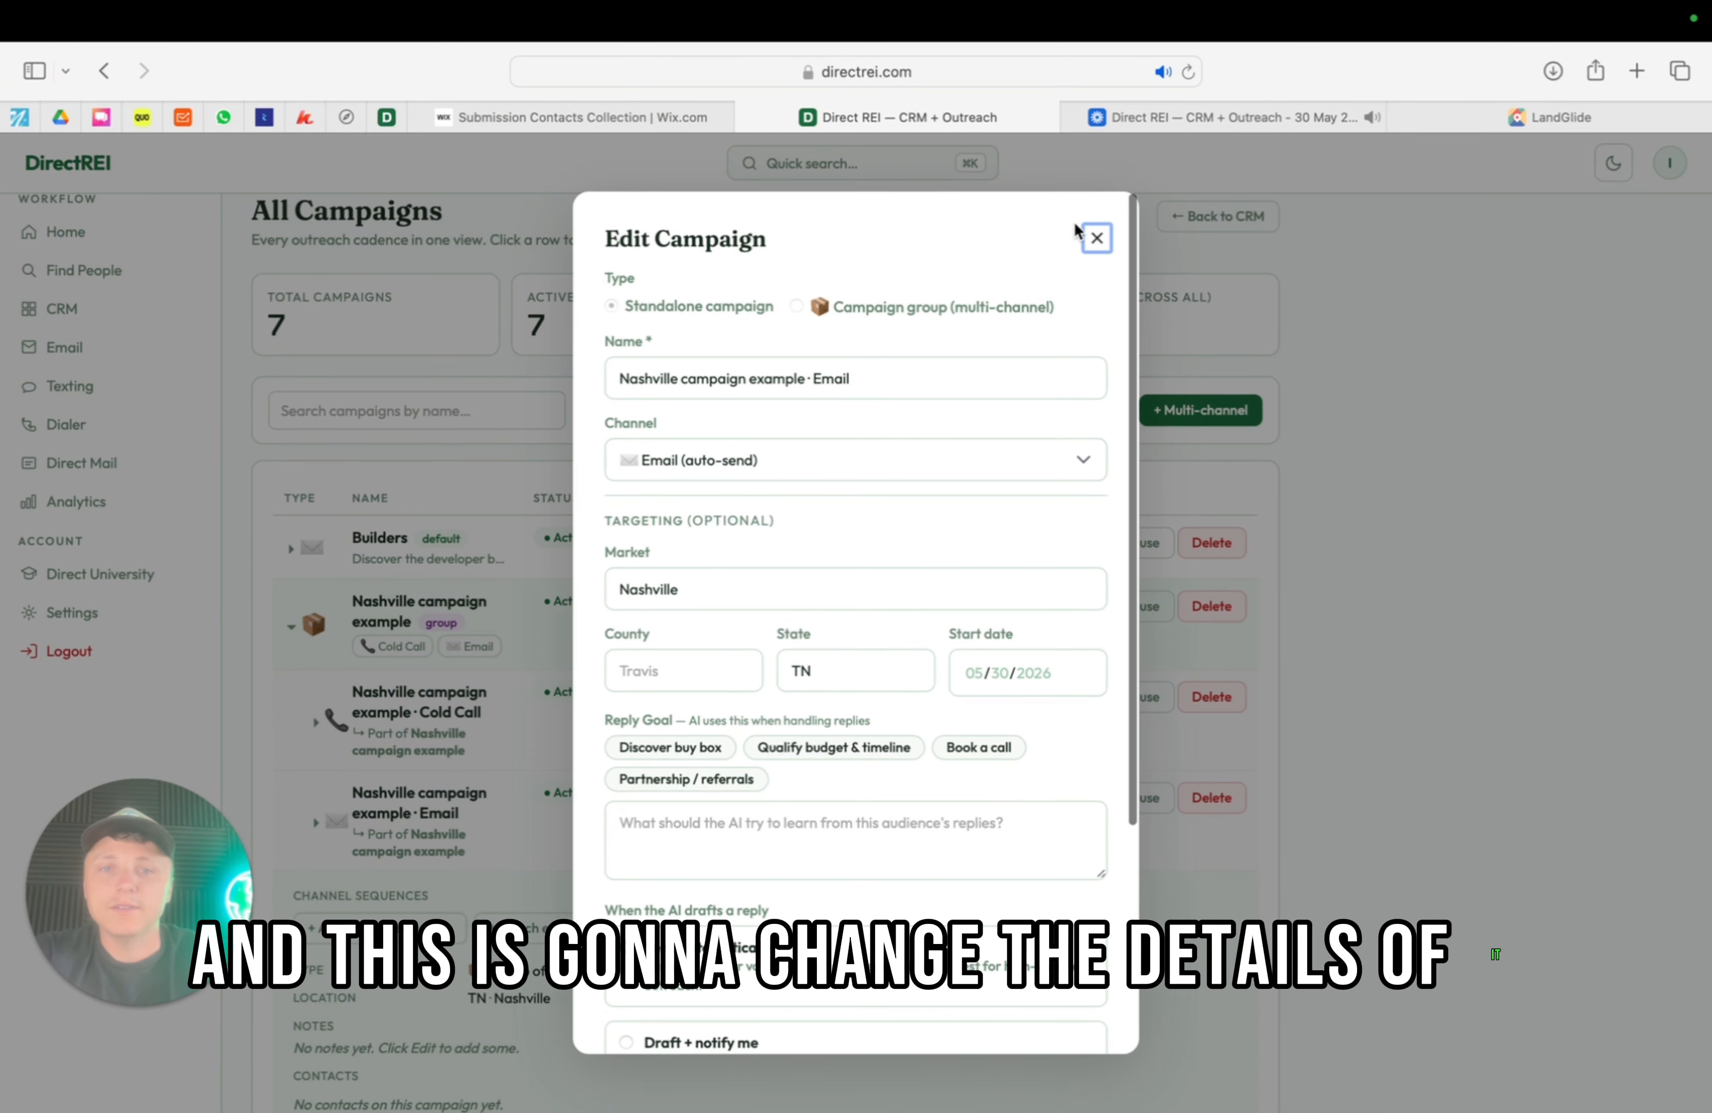
pyautogui.click(1097, 237)
pyautogui.scroll(2, 1079, 382)
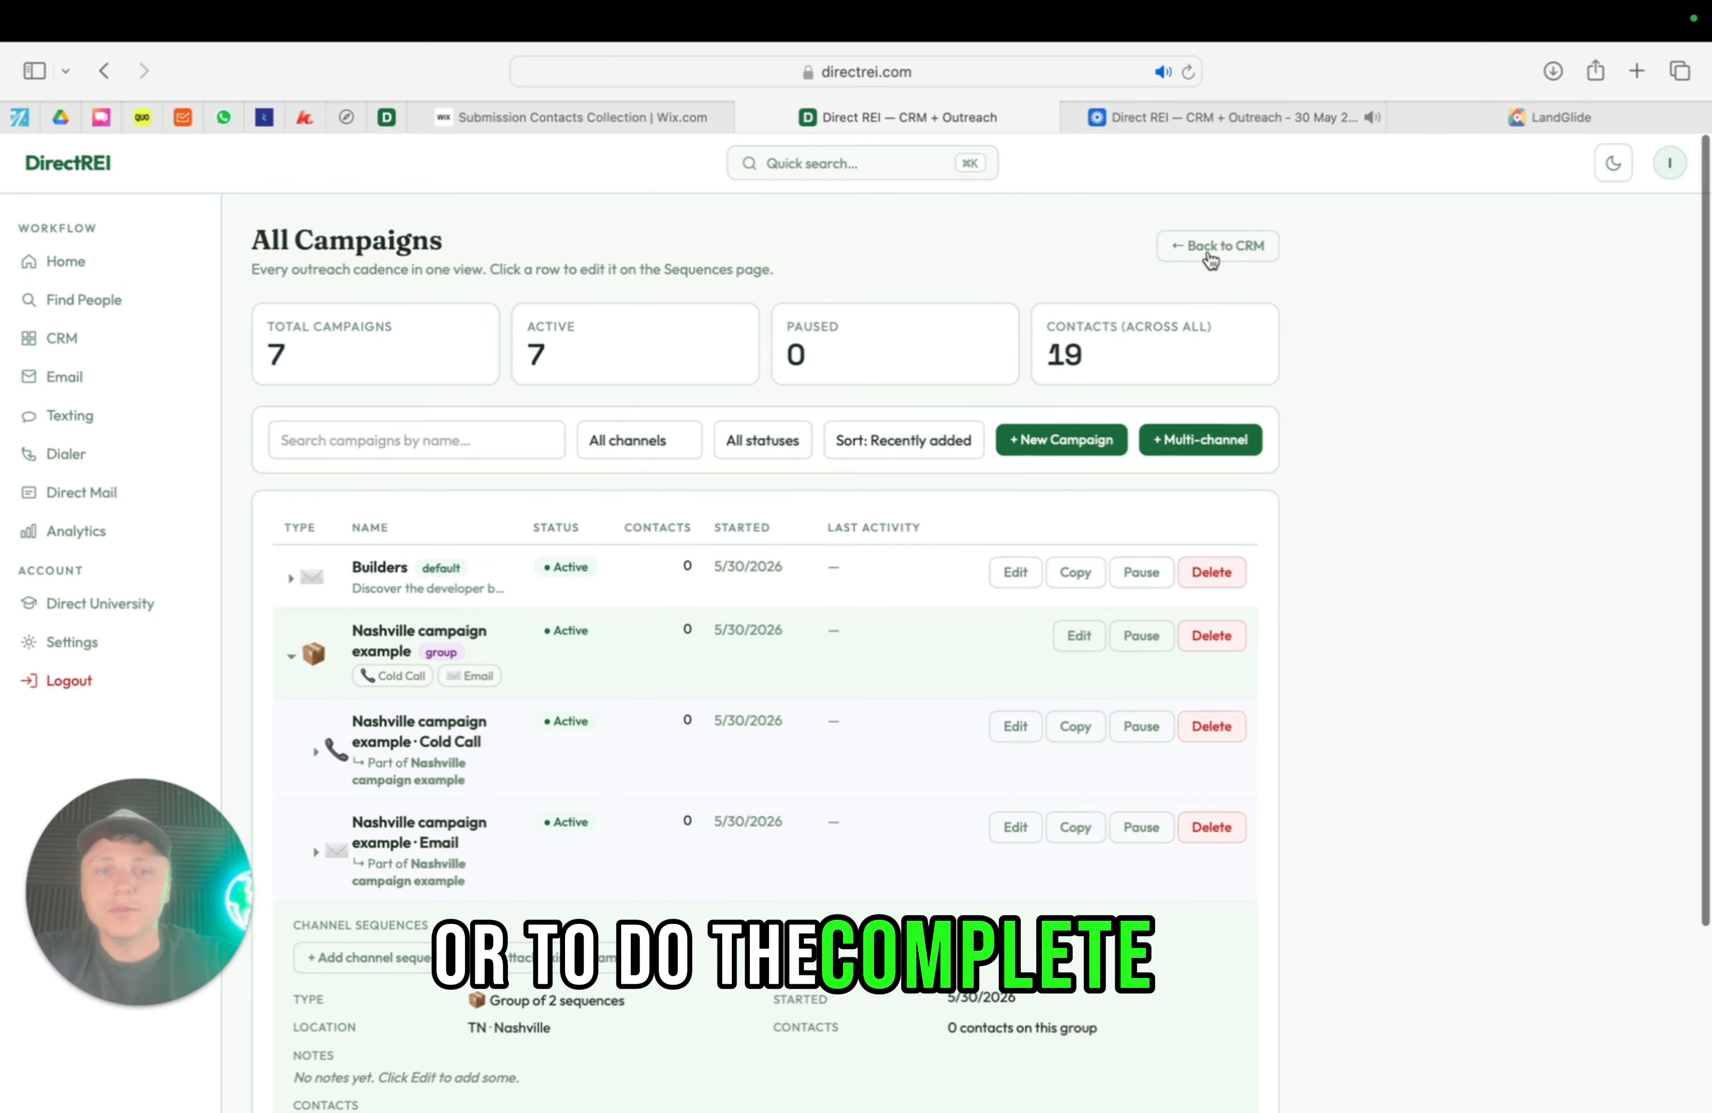
# Look through the Sequences, CRM, Email and Texting pages to see where message sequences can be reached
pyautogui.click(1213, 251)
pyautogui.click(1093, 264)
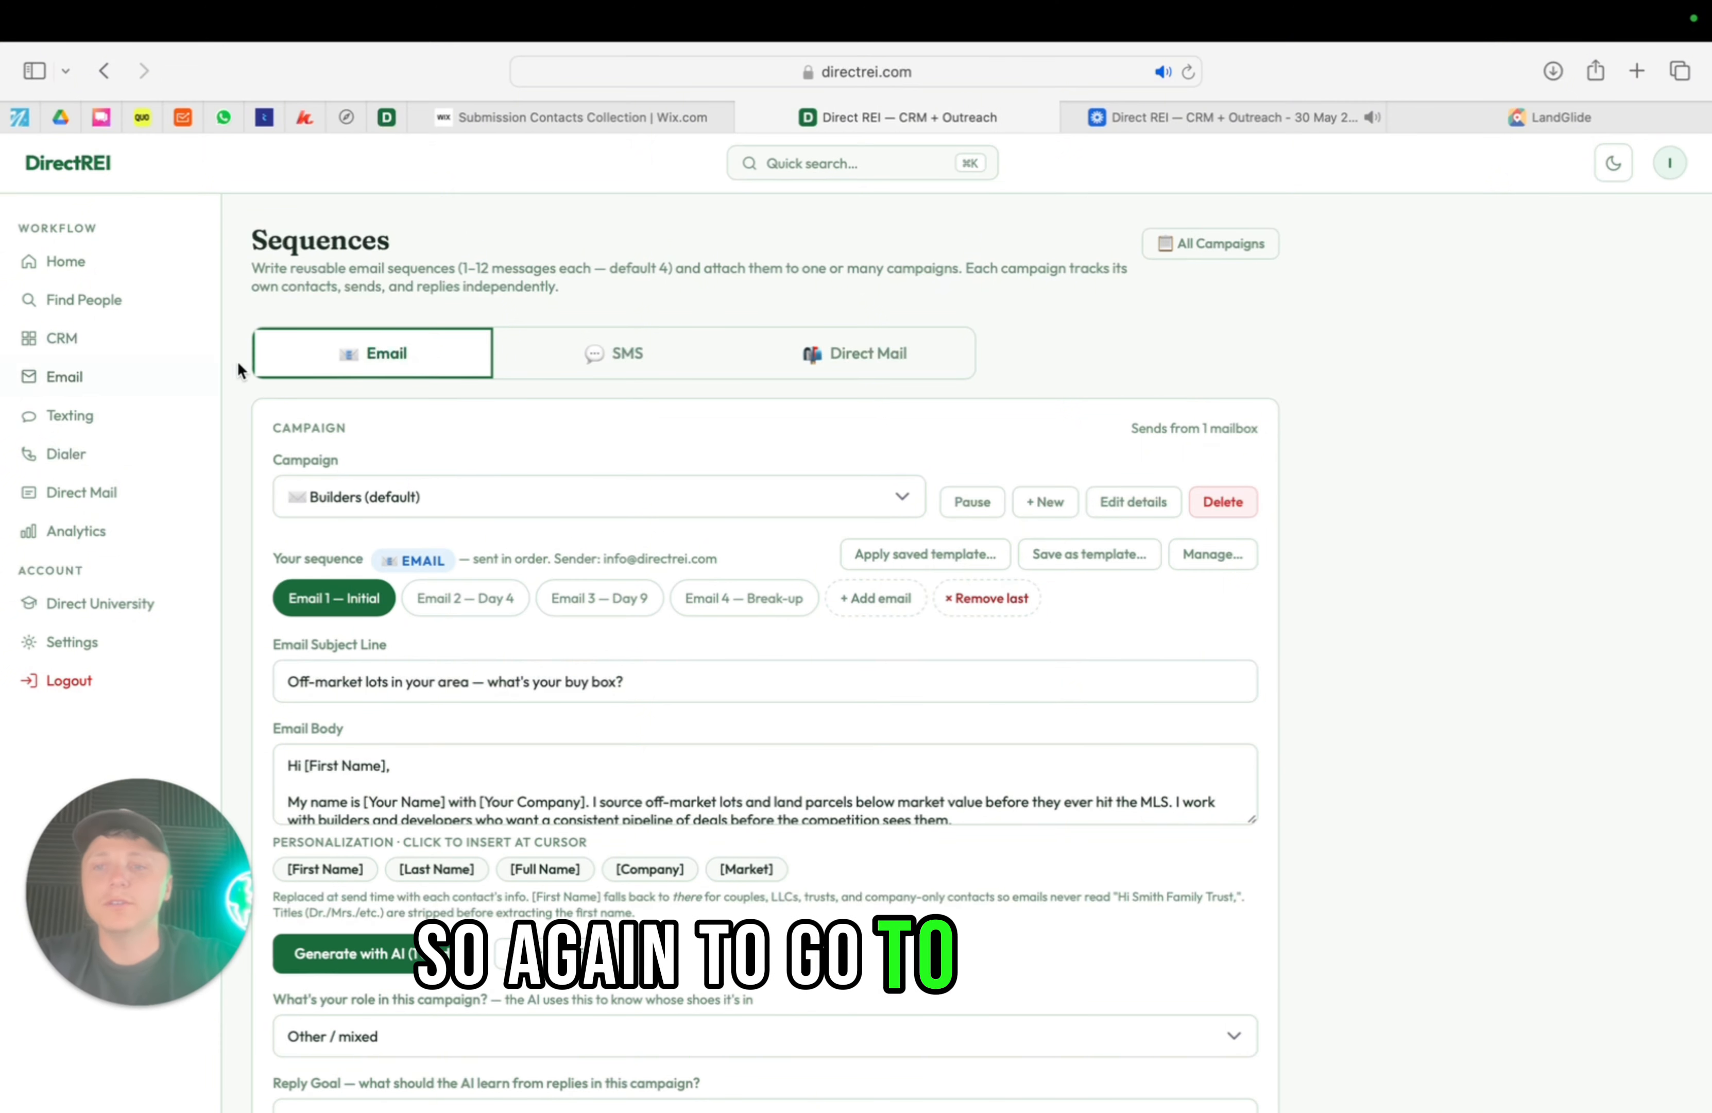
pyautogui.click(100, 386)
pyautogui.click(93, 347)
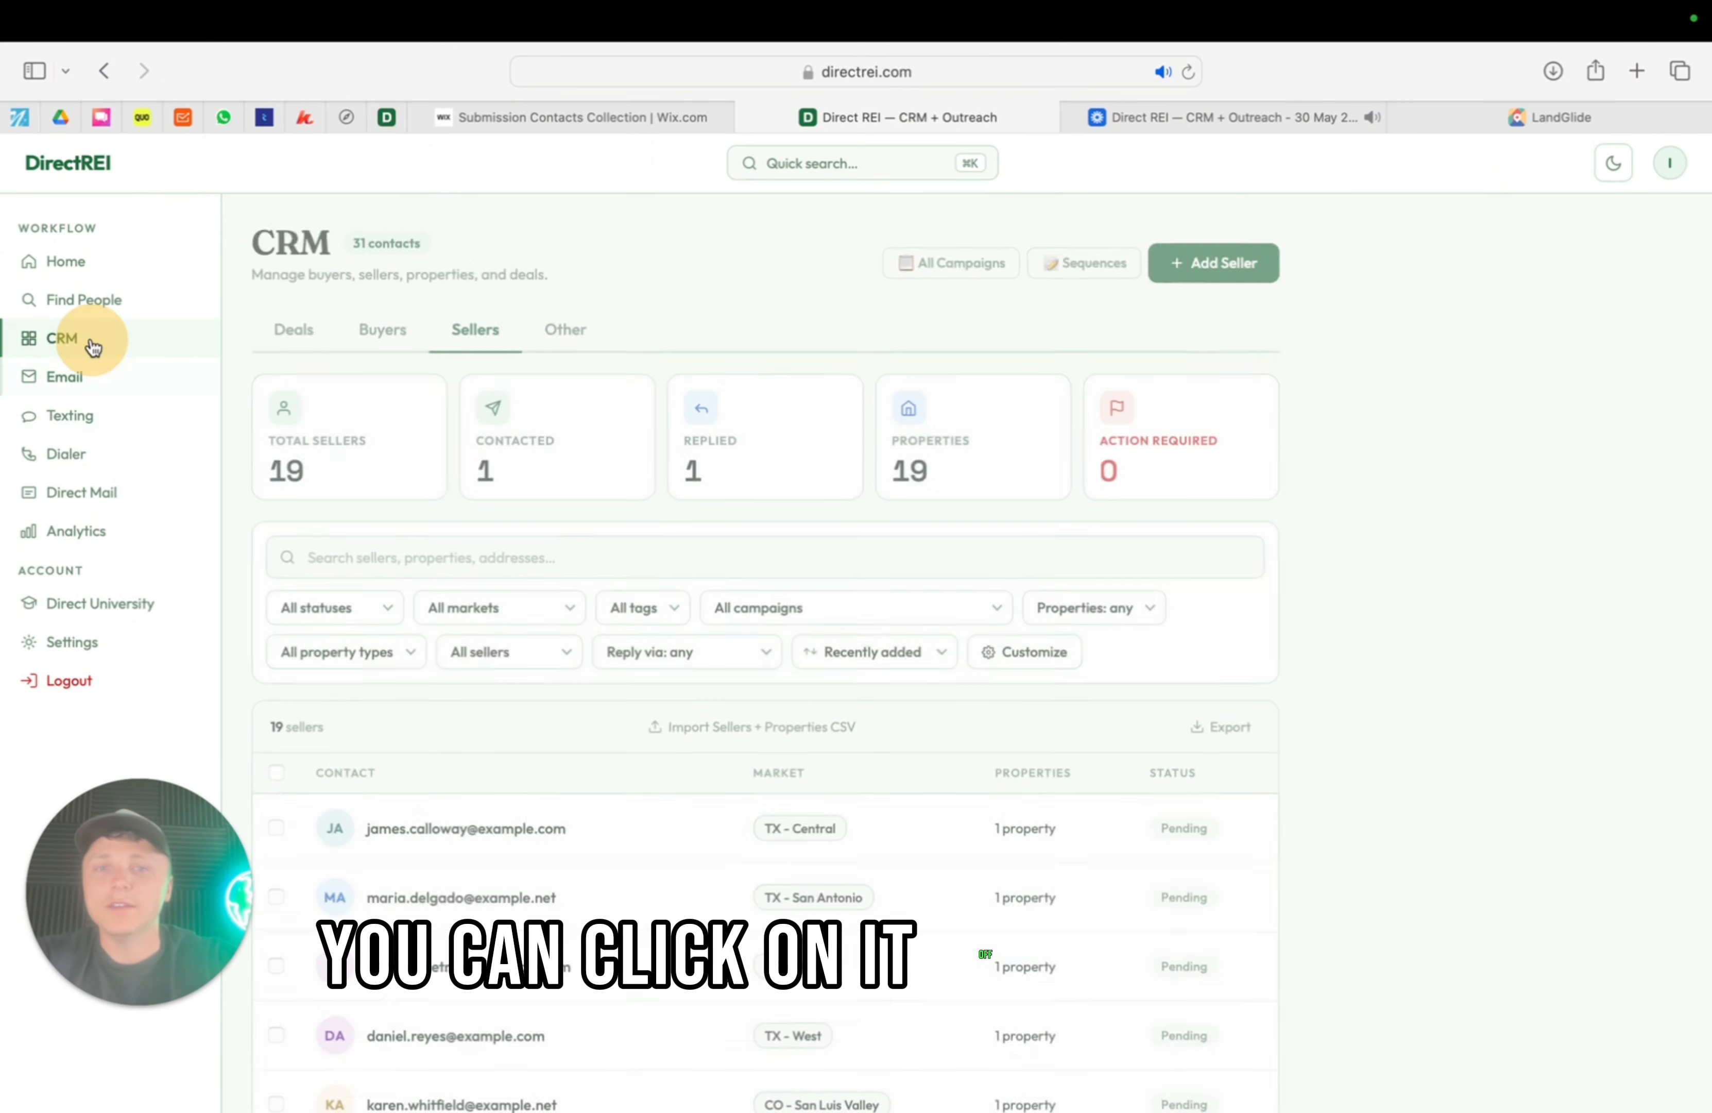
pyautogui.click(124, 390)
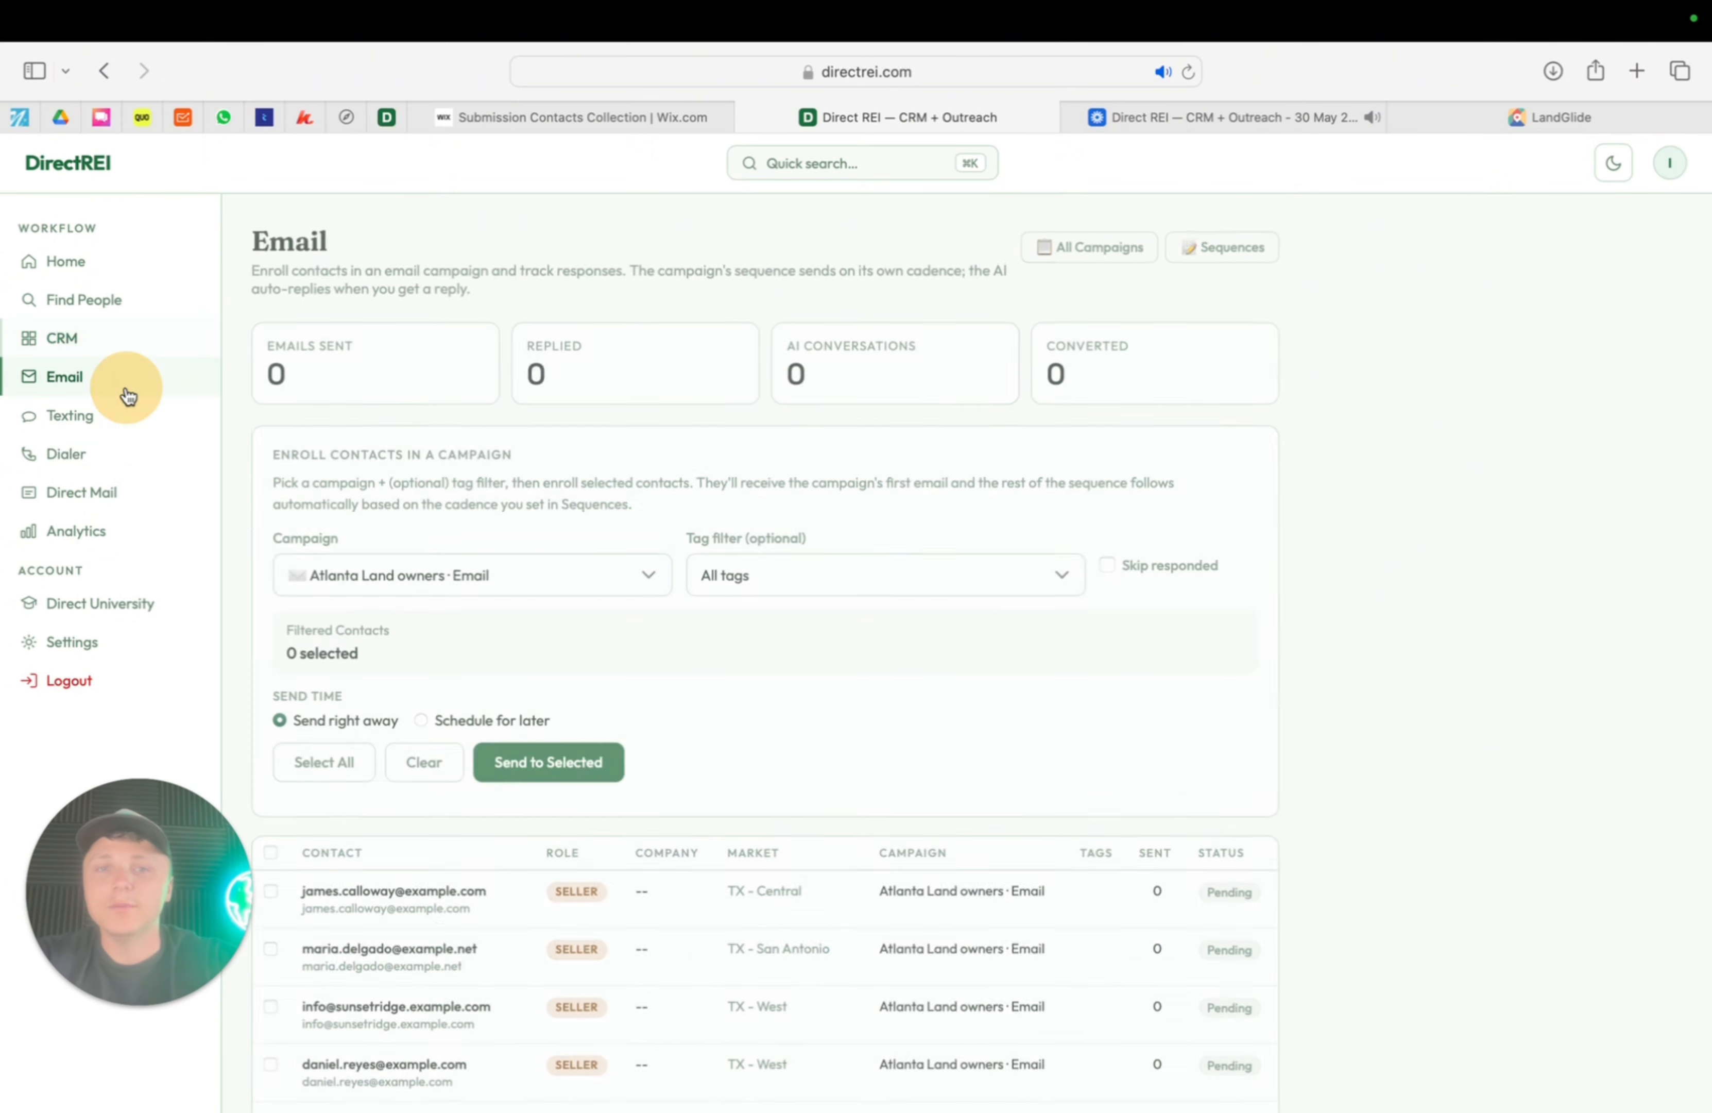
pyautogui.click(79, 418)
# Open the Sequences page from the CRM, glance at the SMS sequence setup, and return to the email sequences
pyautogui.click(75, 355)
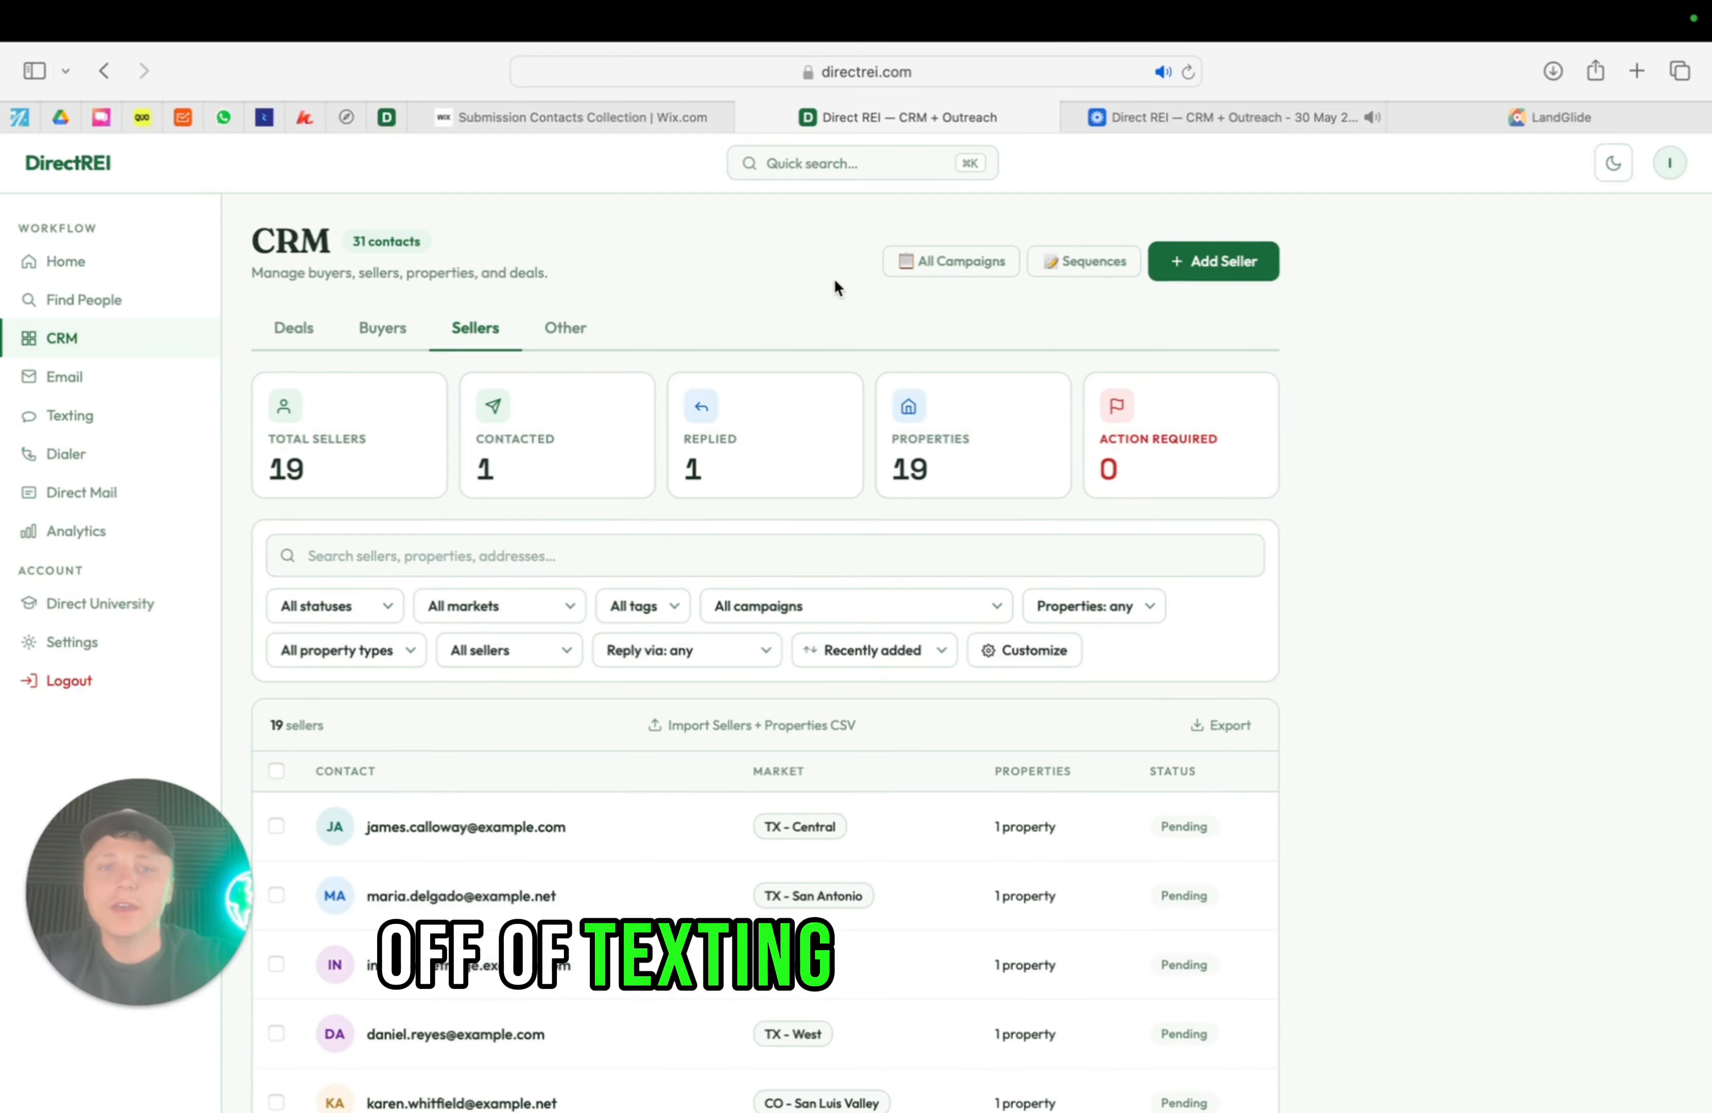
pyautogui.click(1091, 260)
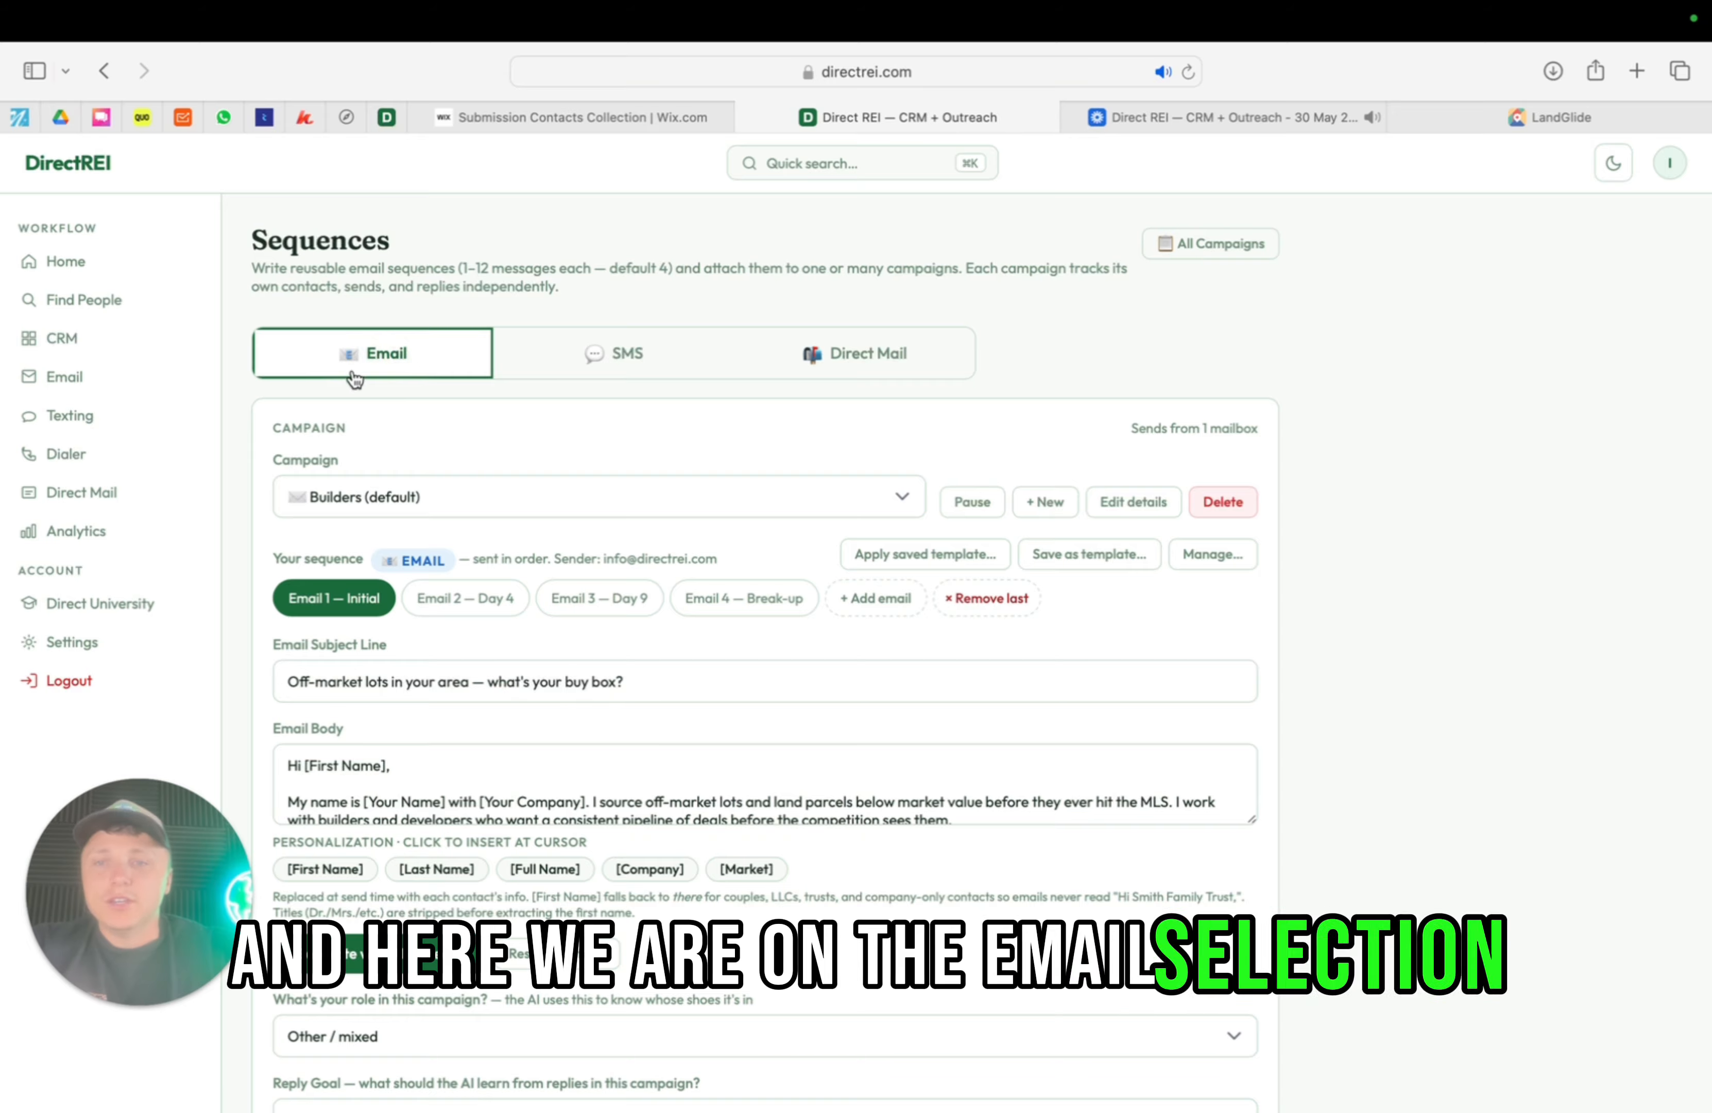
pyautogui.click(380, 350)
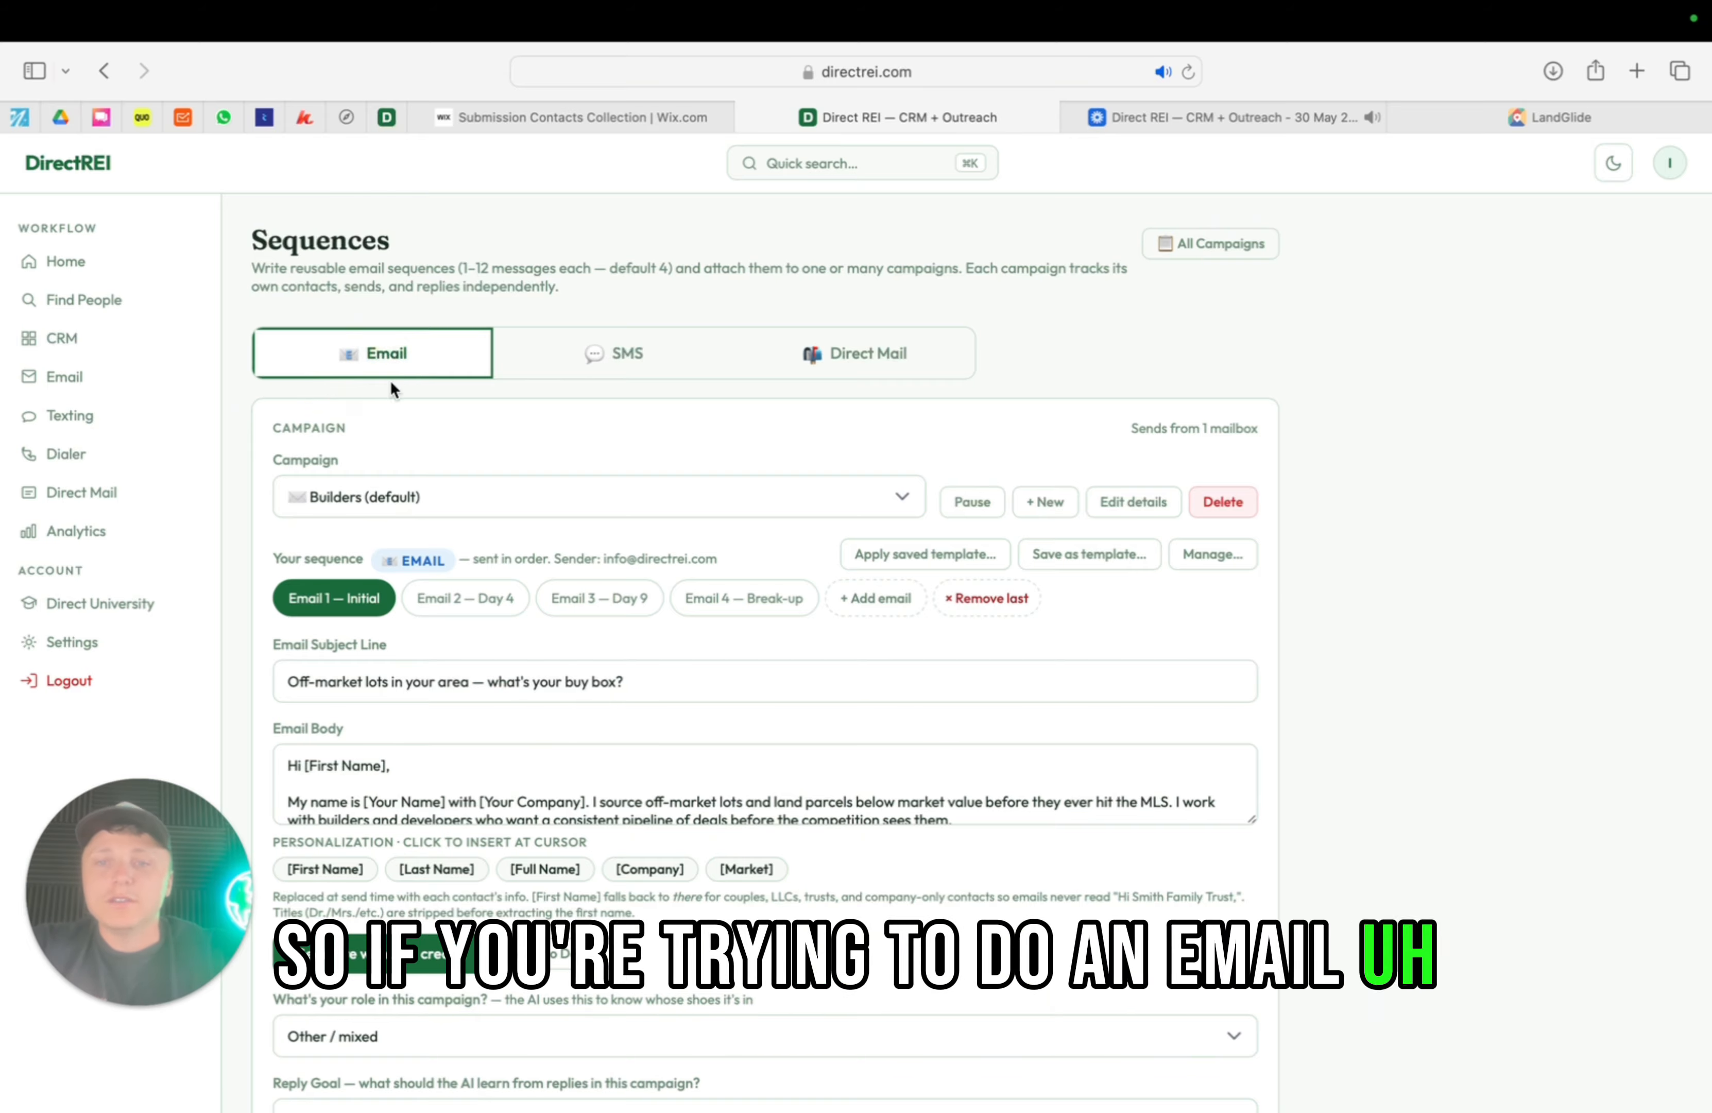
pyautogui.click(565, 349)
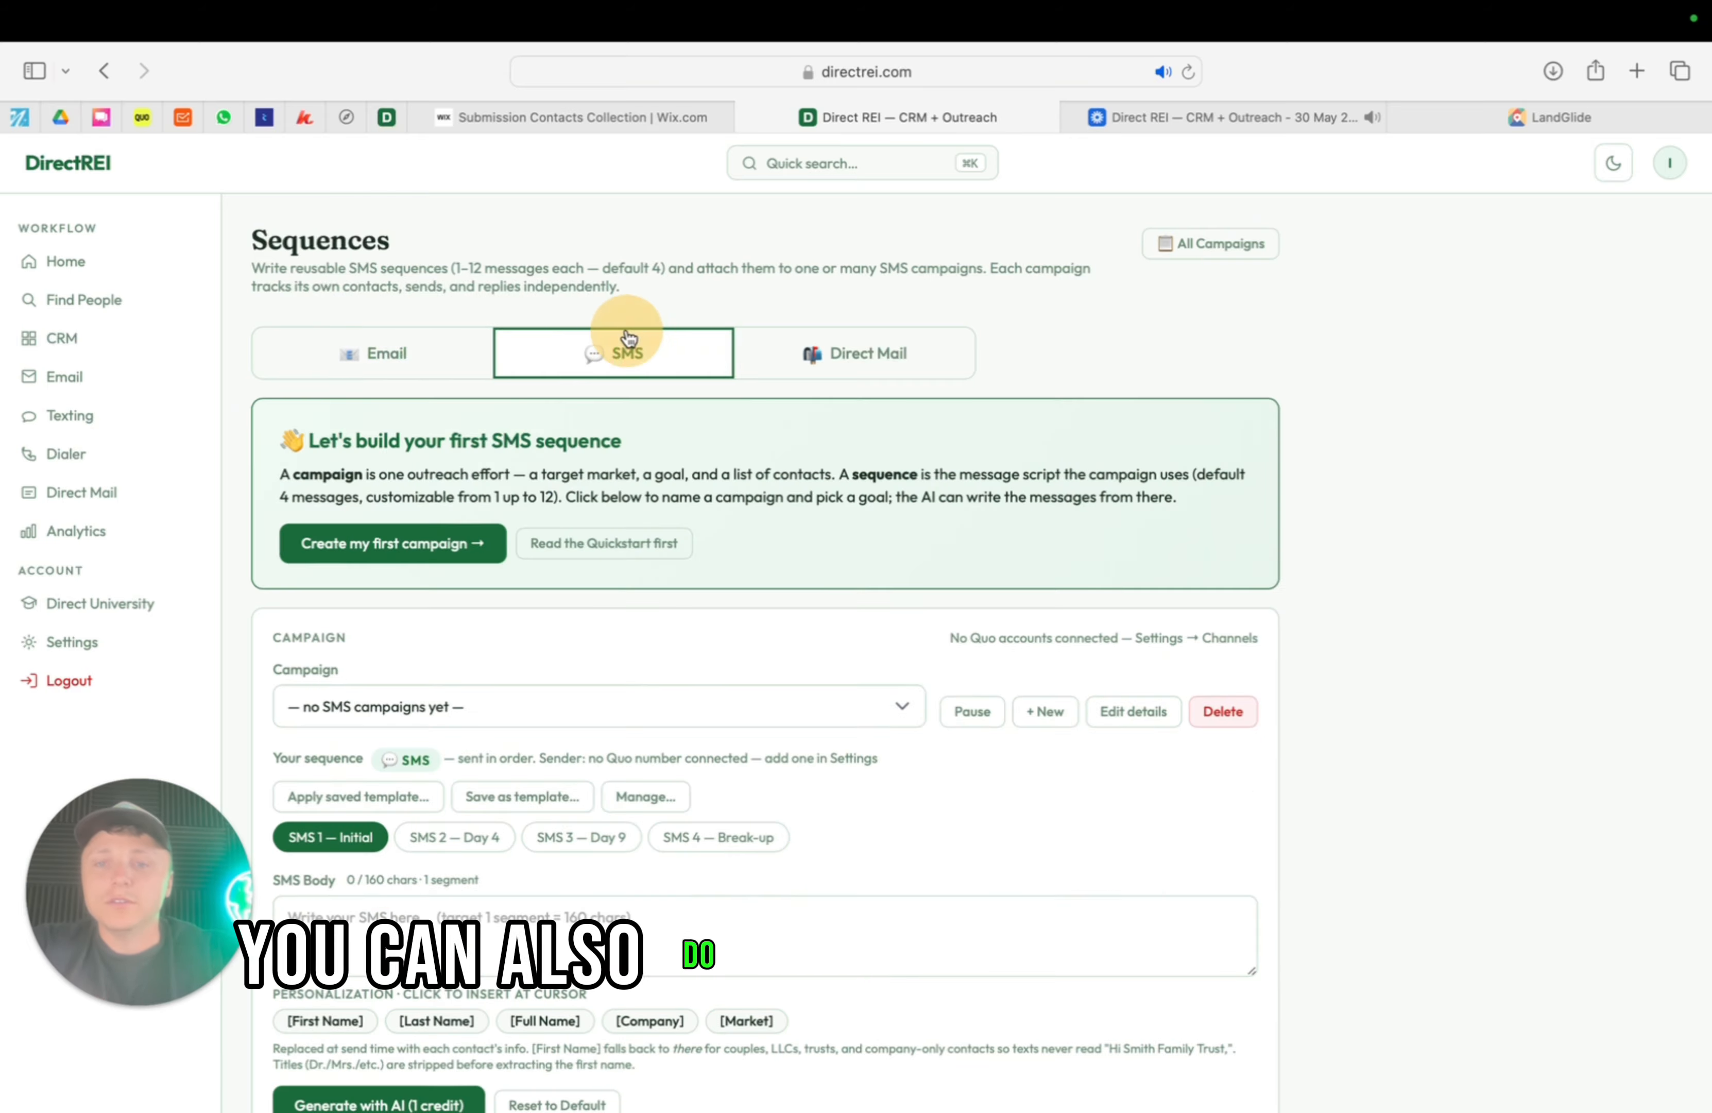
pyautogui.click(383, 359)
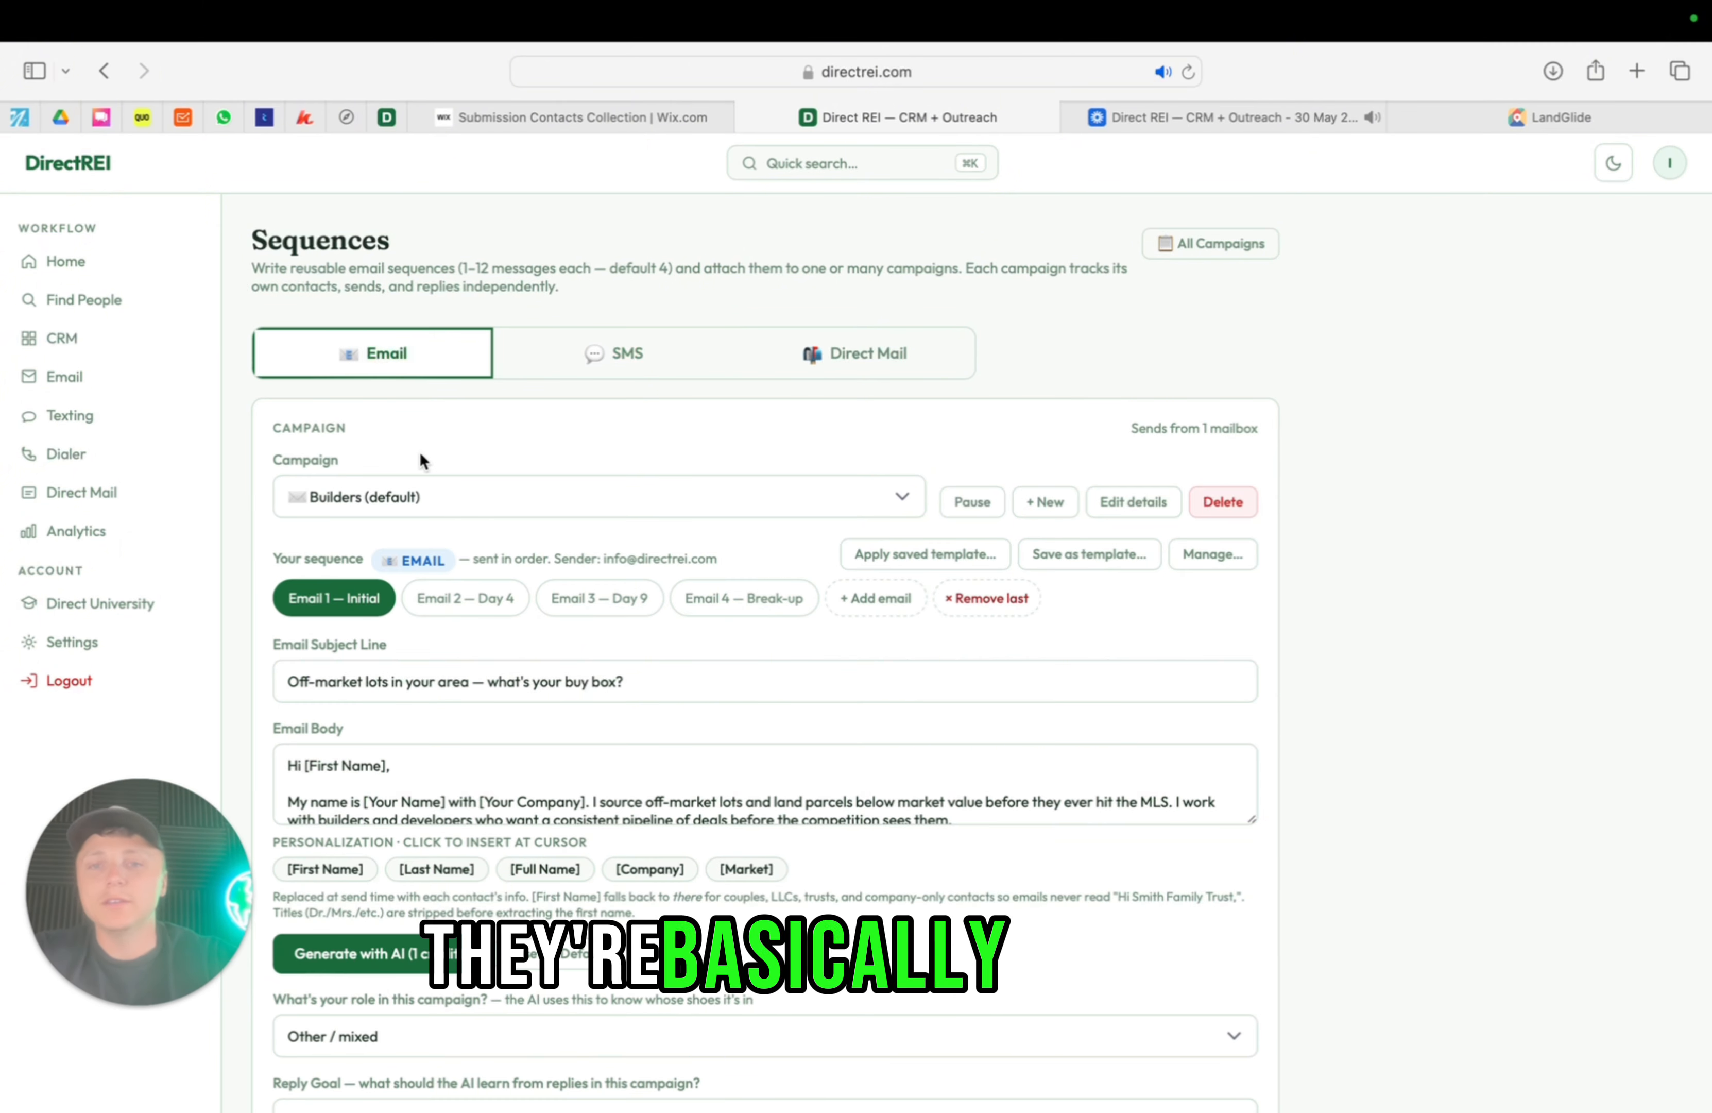
# Choose the Nashville campaign example's email campaign and add two more emails to its sequence, for six in total
pyautogui.click(379, 500)
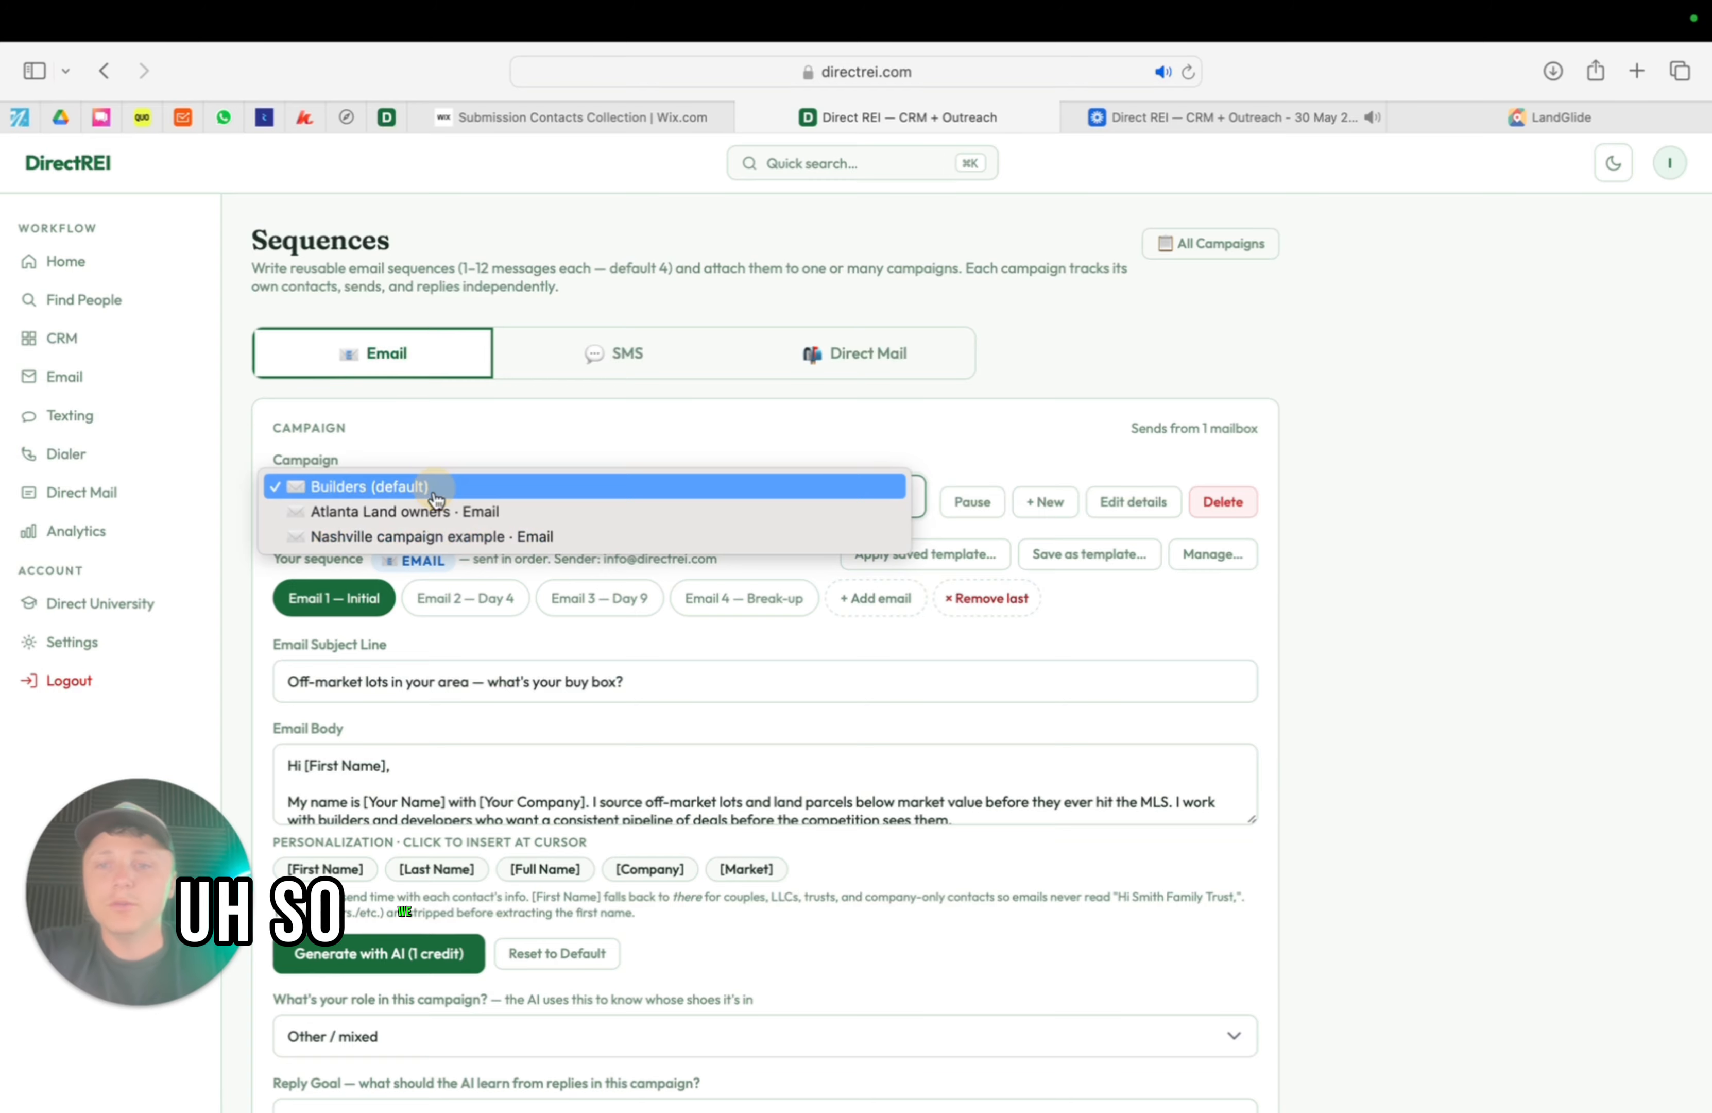
pyautogui.click(418, 543)
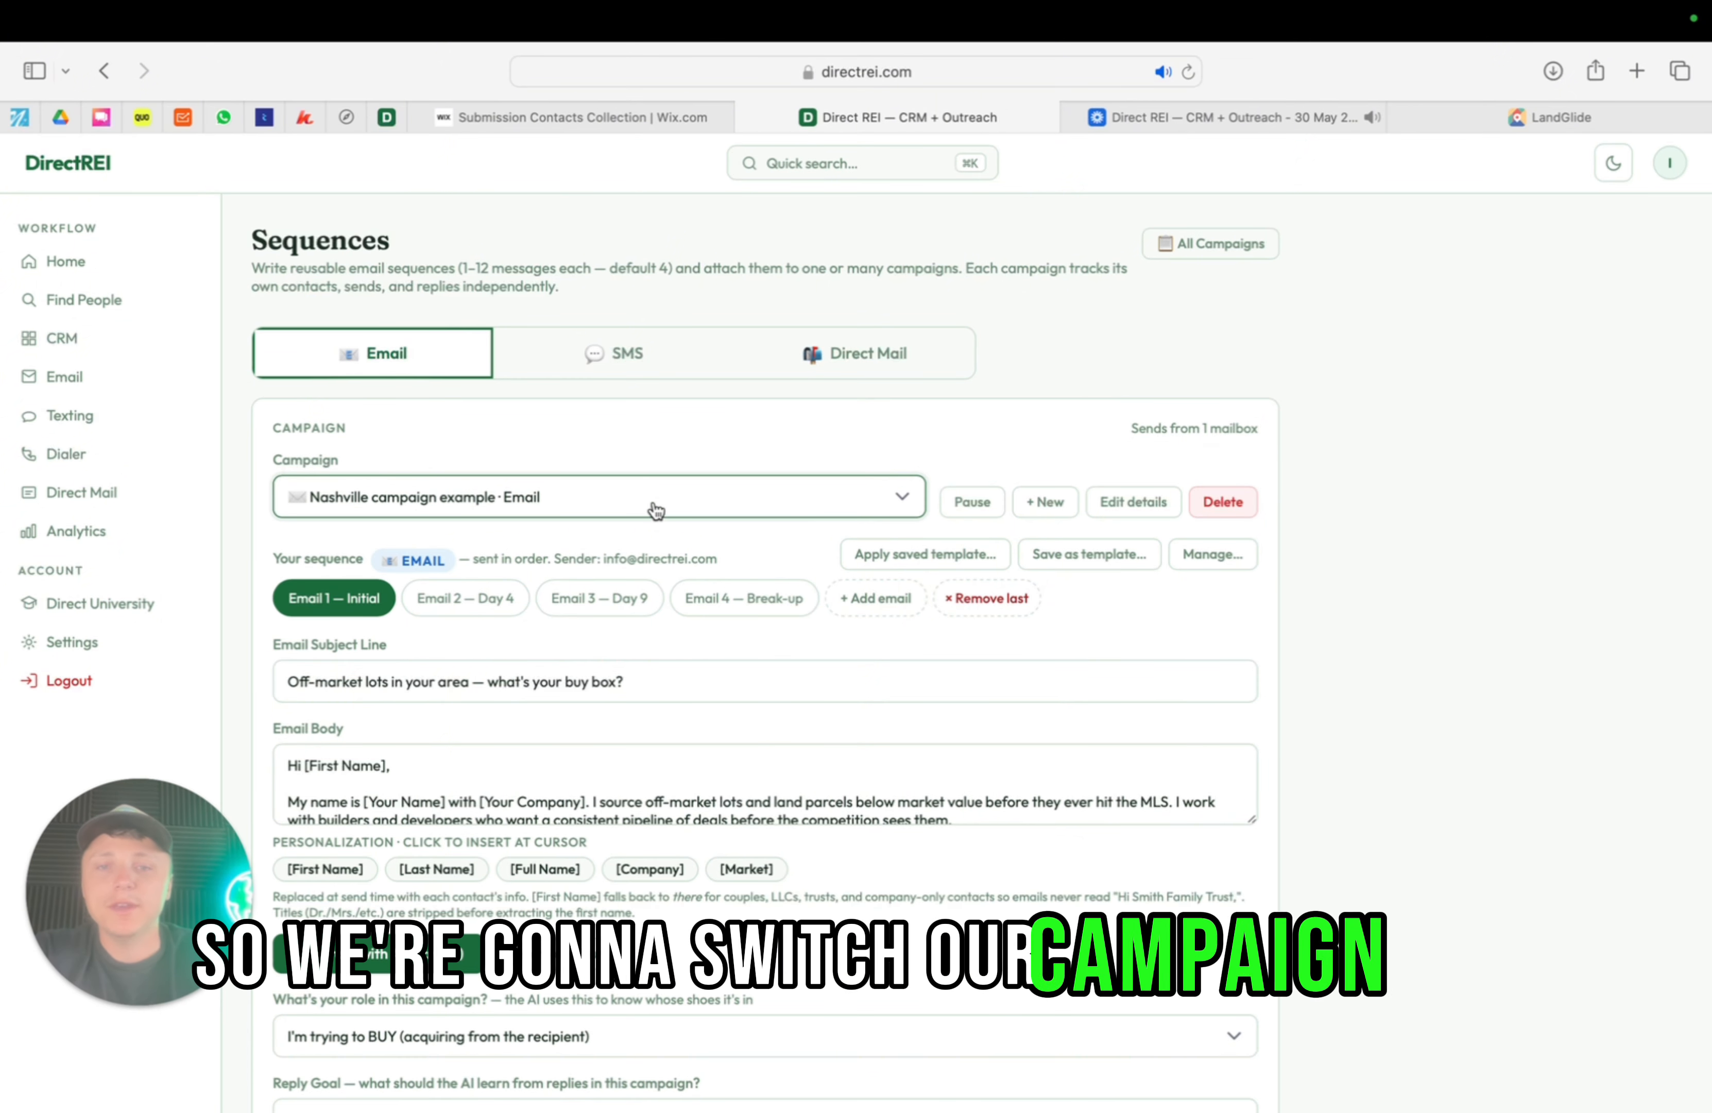
pyautogui.scroll(-3, 707, 477)
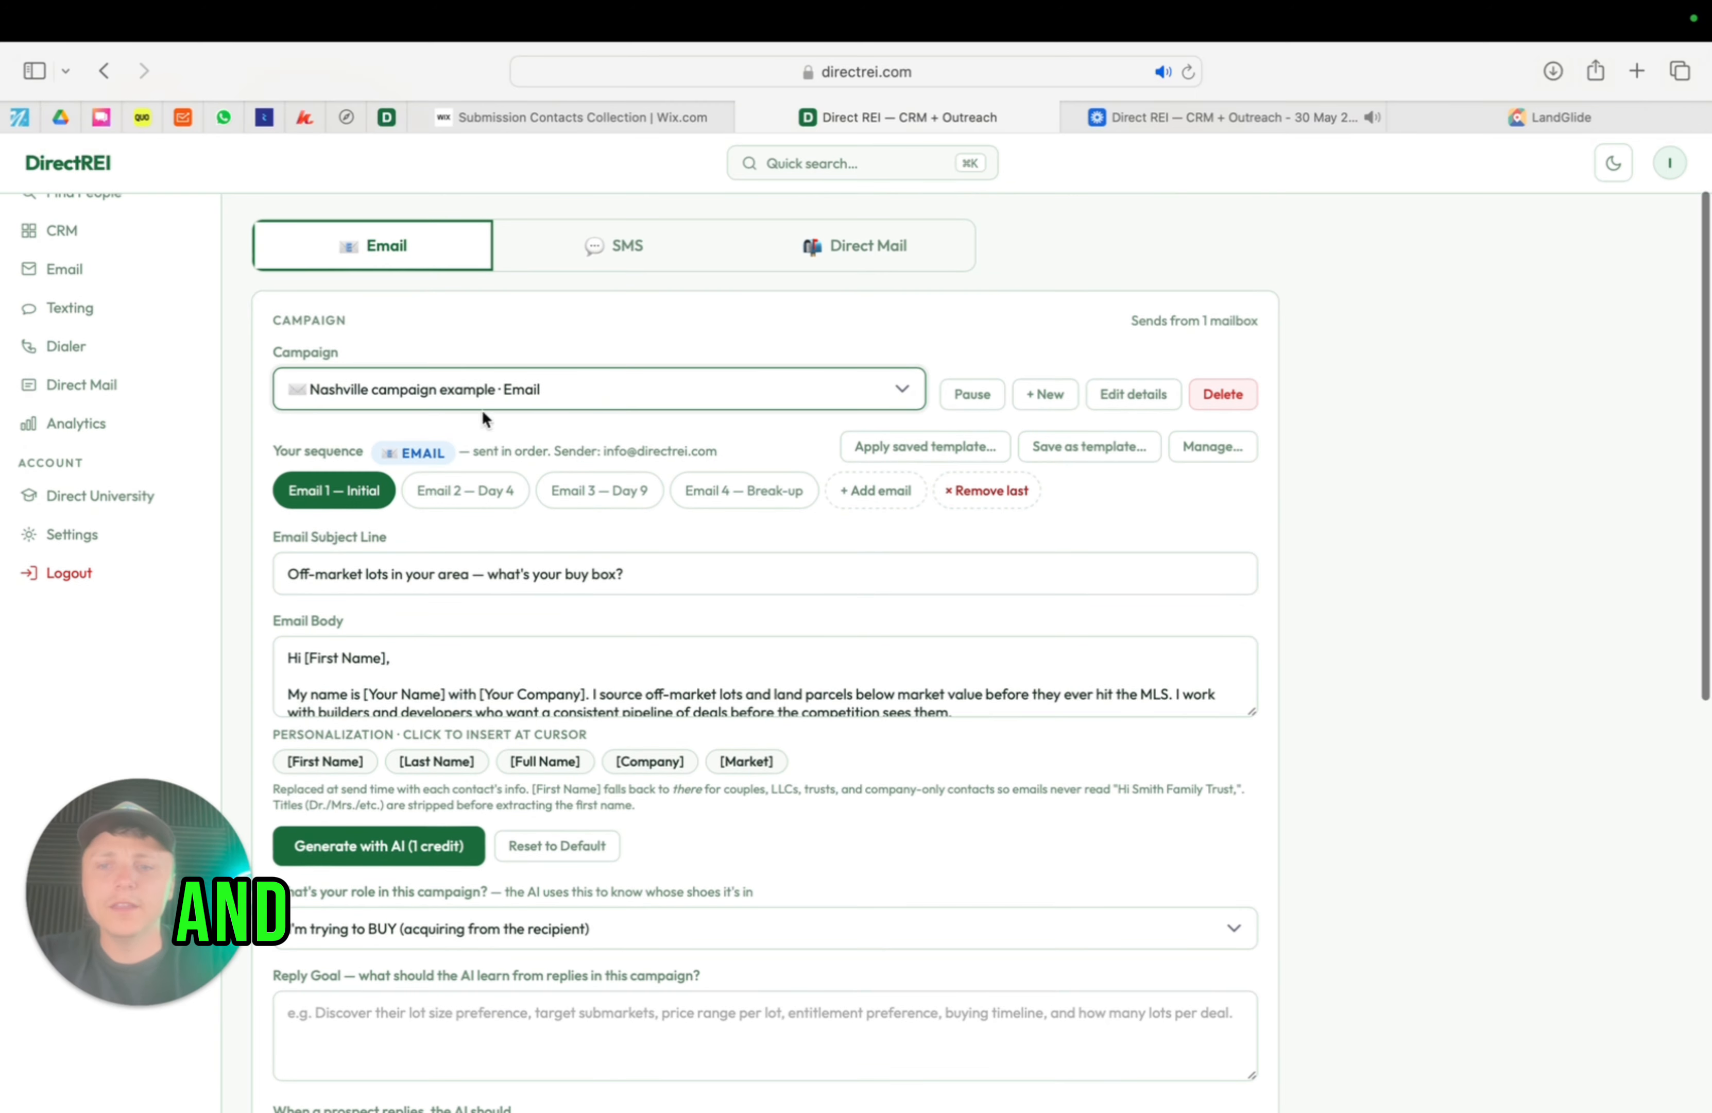
pyautogui.scroll(-3, 592, 679)
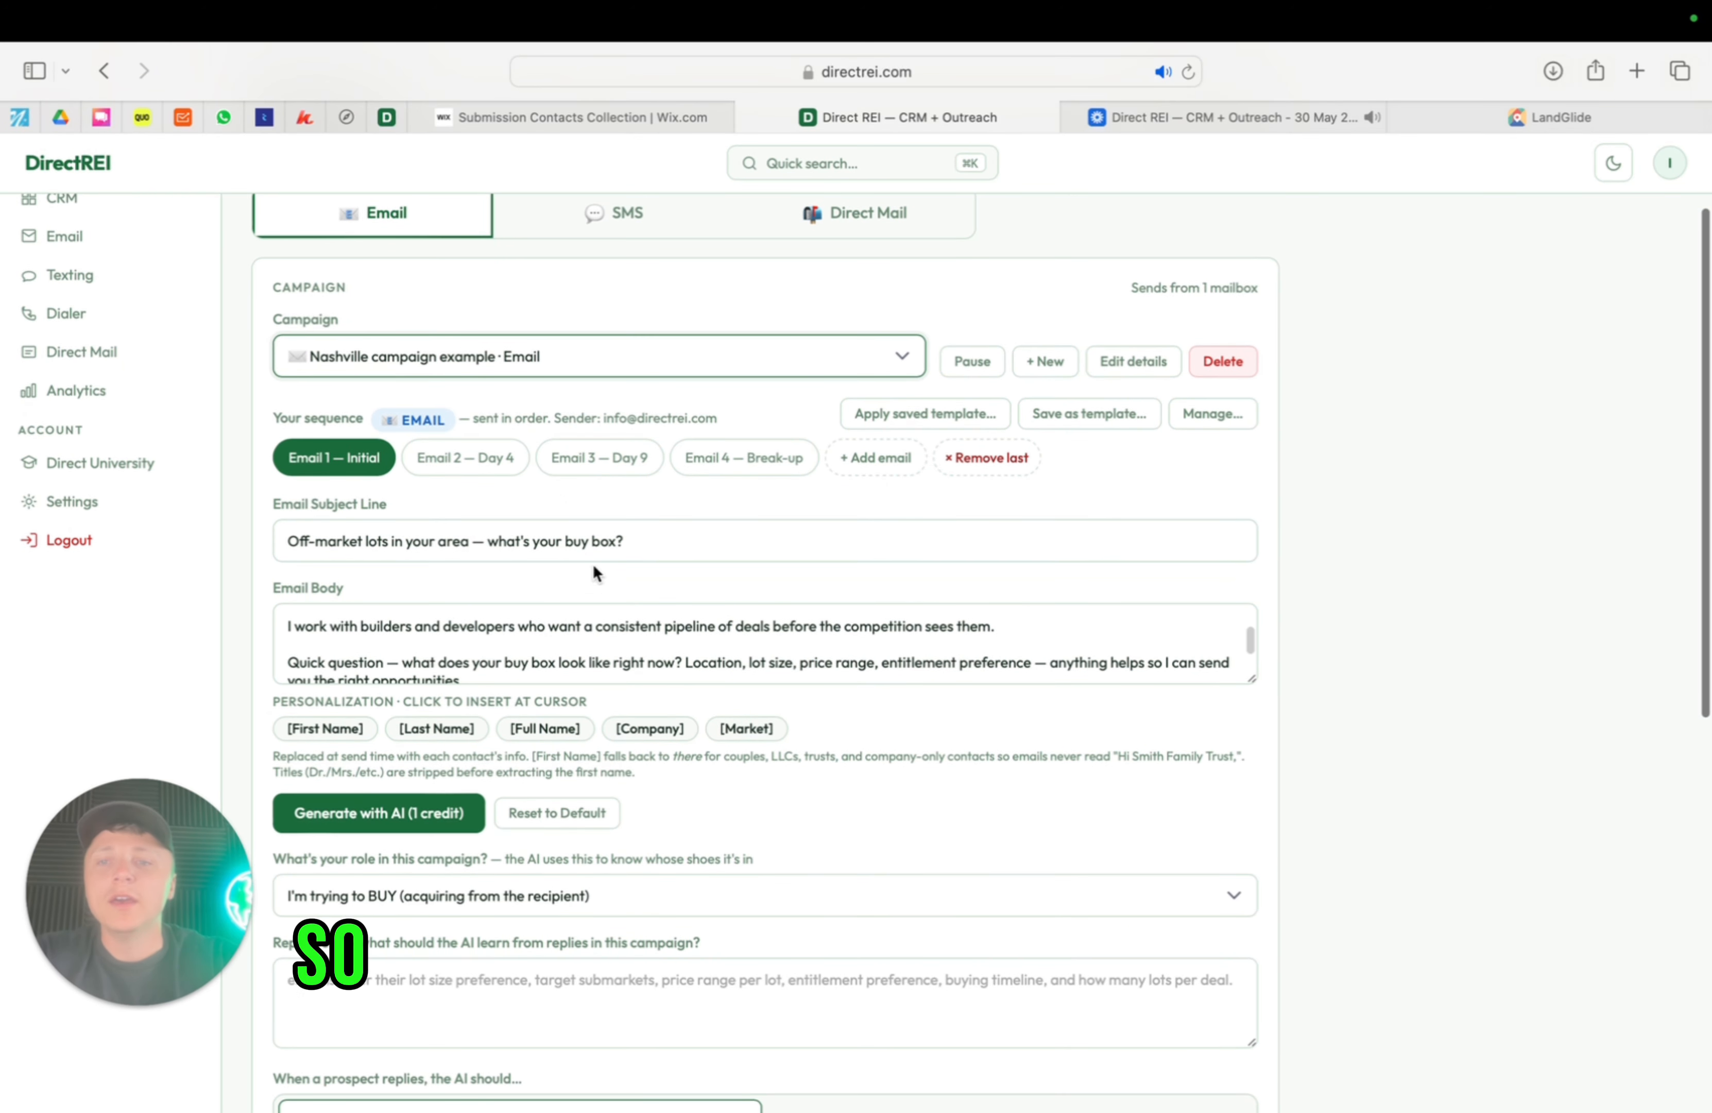
pyautogui.scroll(1, 623, 395)
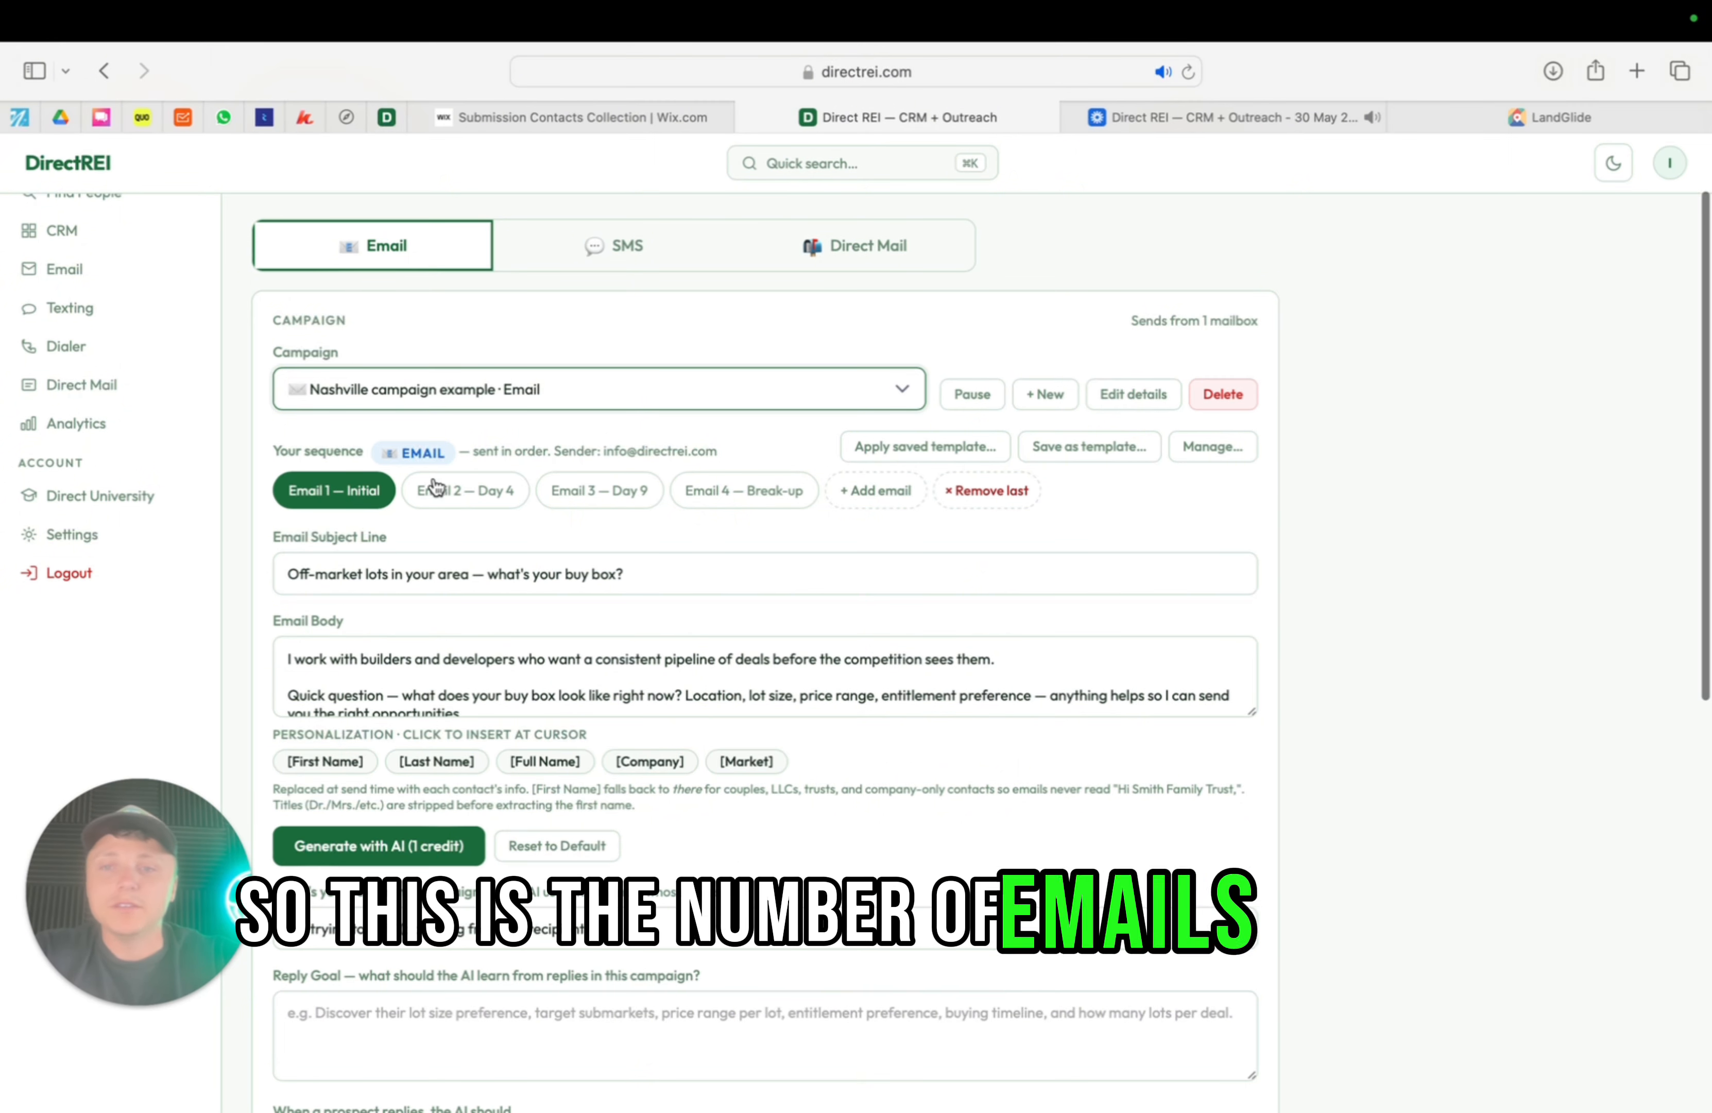
pyautogui.click(876, 492)
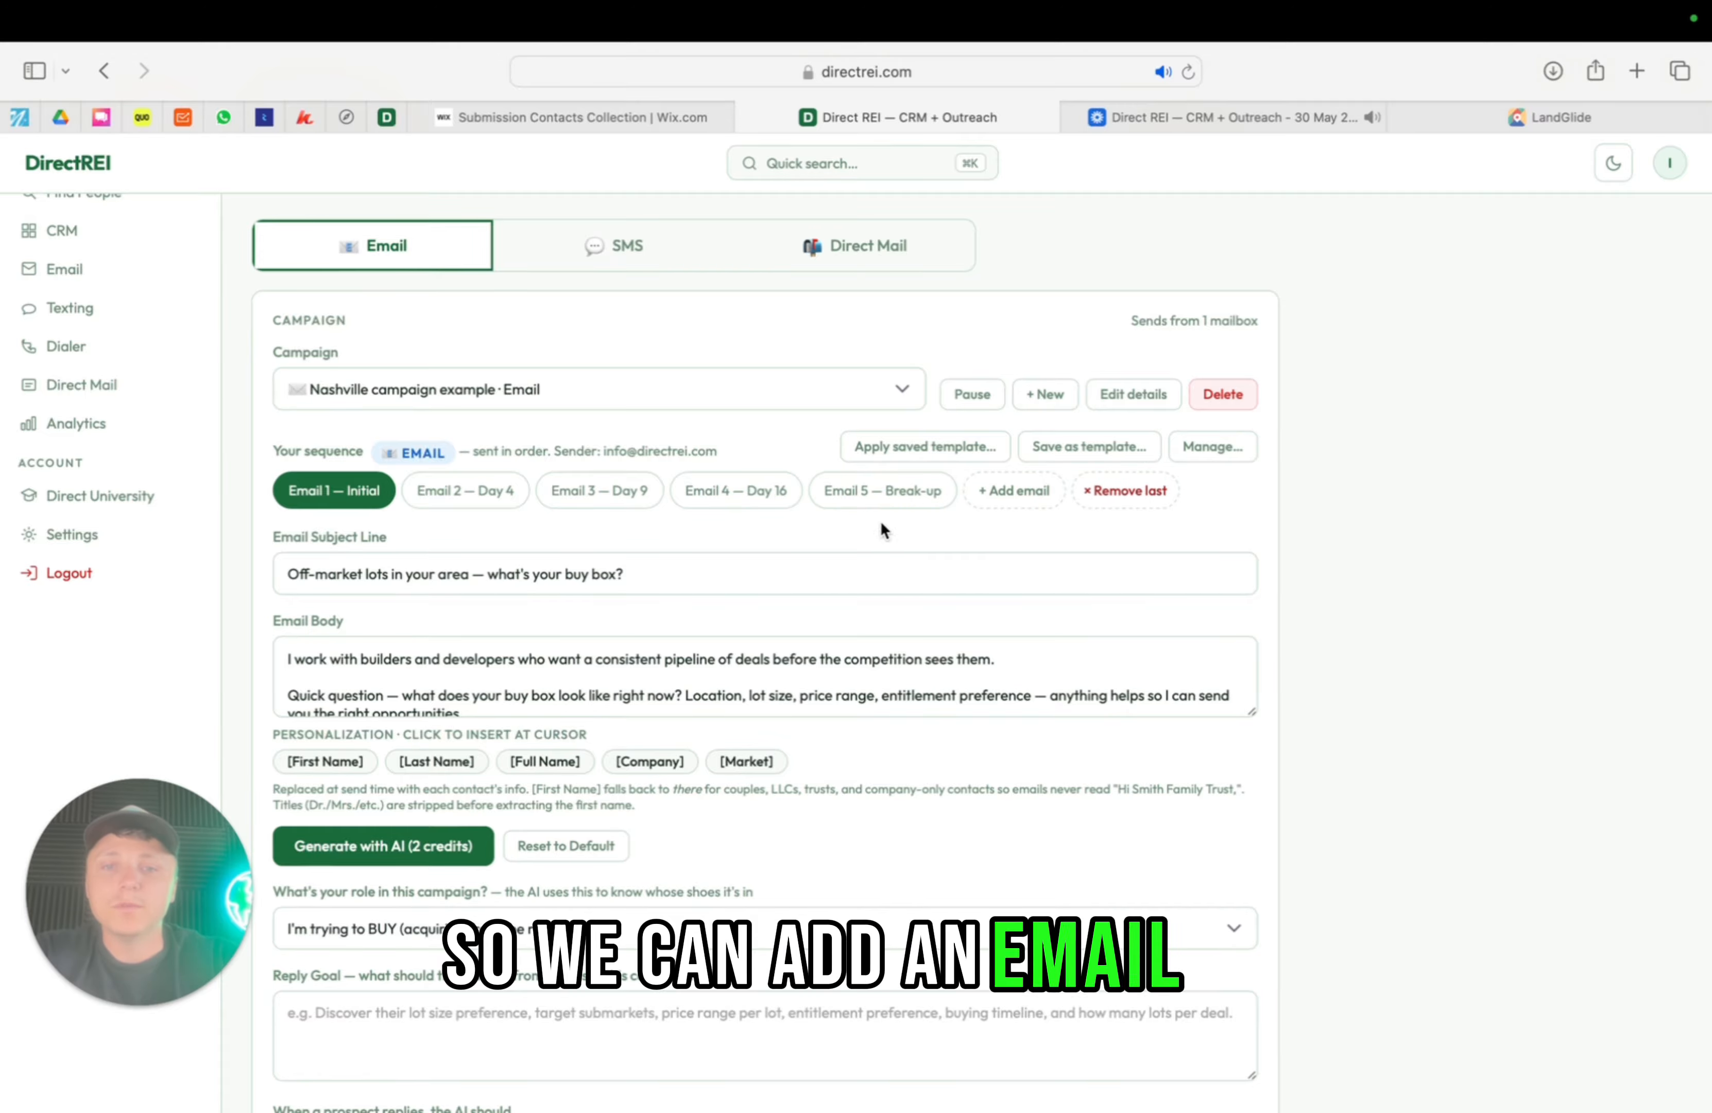
pyautogui.click(1006, 491)
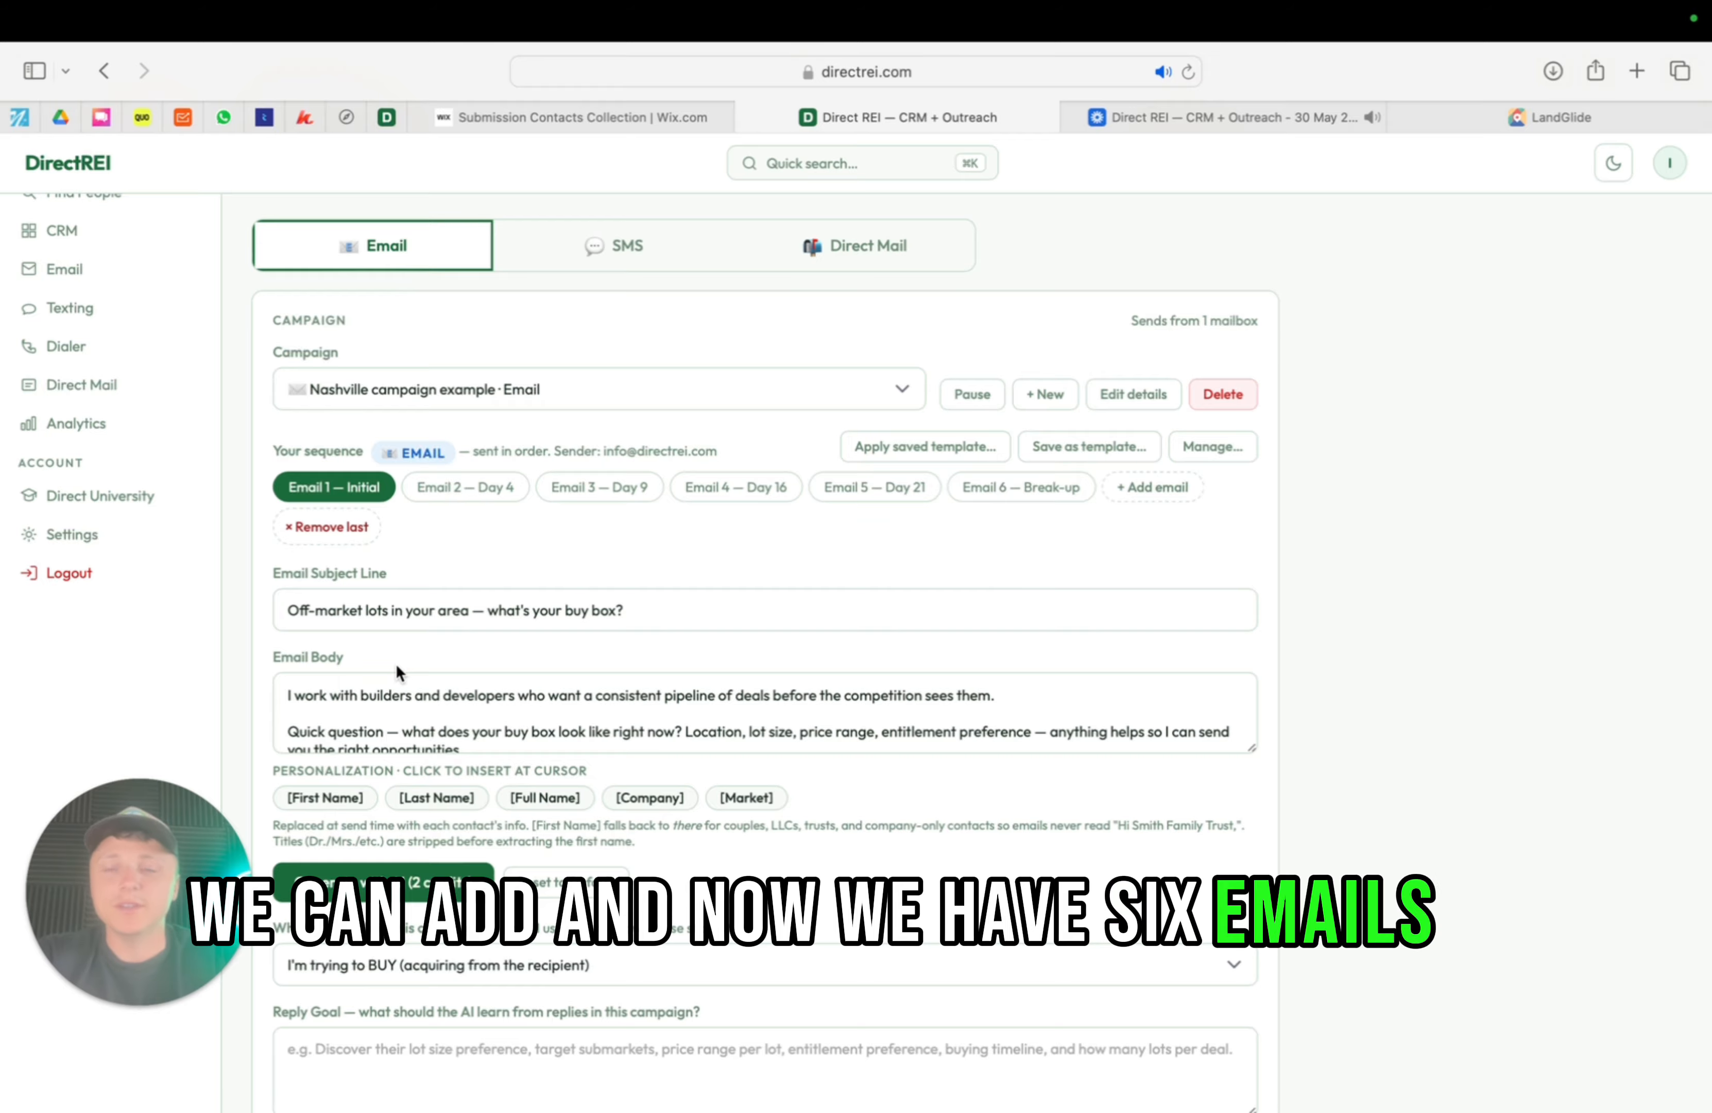
# Review the subject lines and bodies of Email 1, Email 2 and Email 3 without editing them, ending on Email 1
pyautogui.scroll(-3, 382, 506)
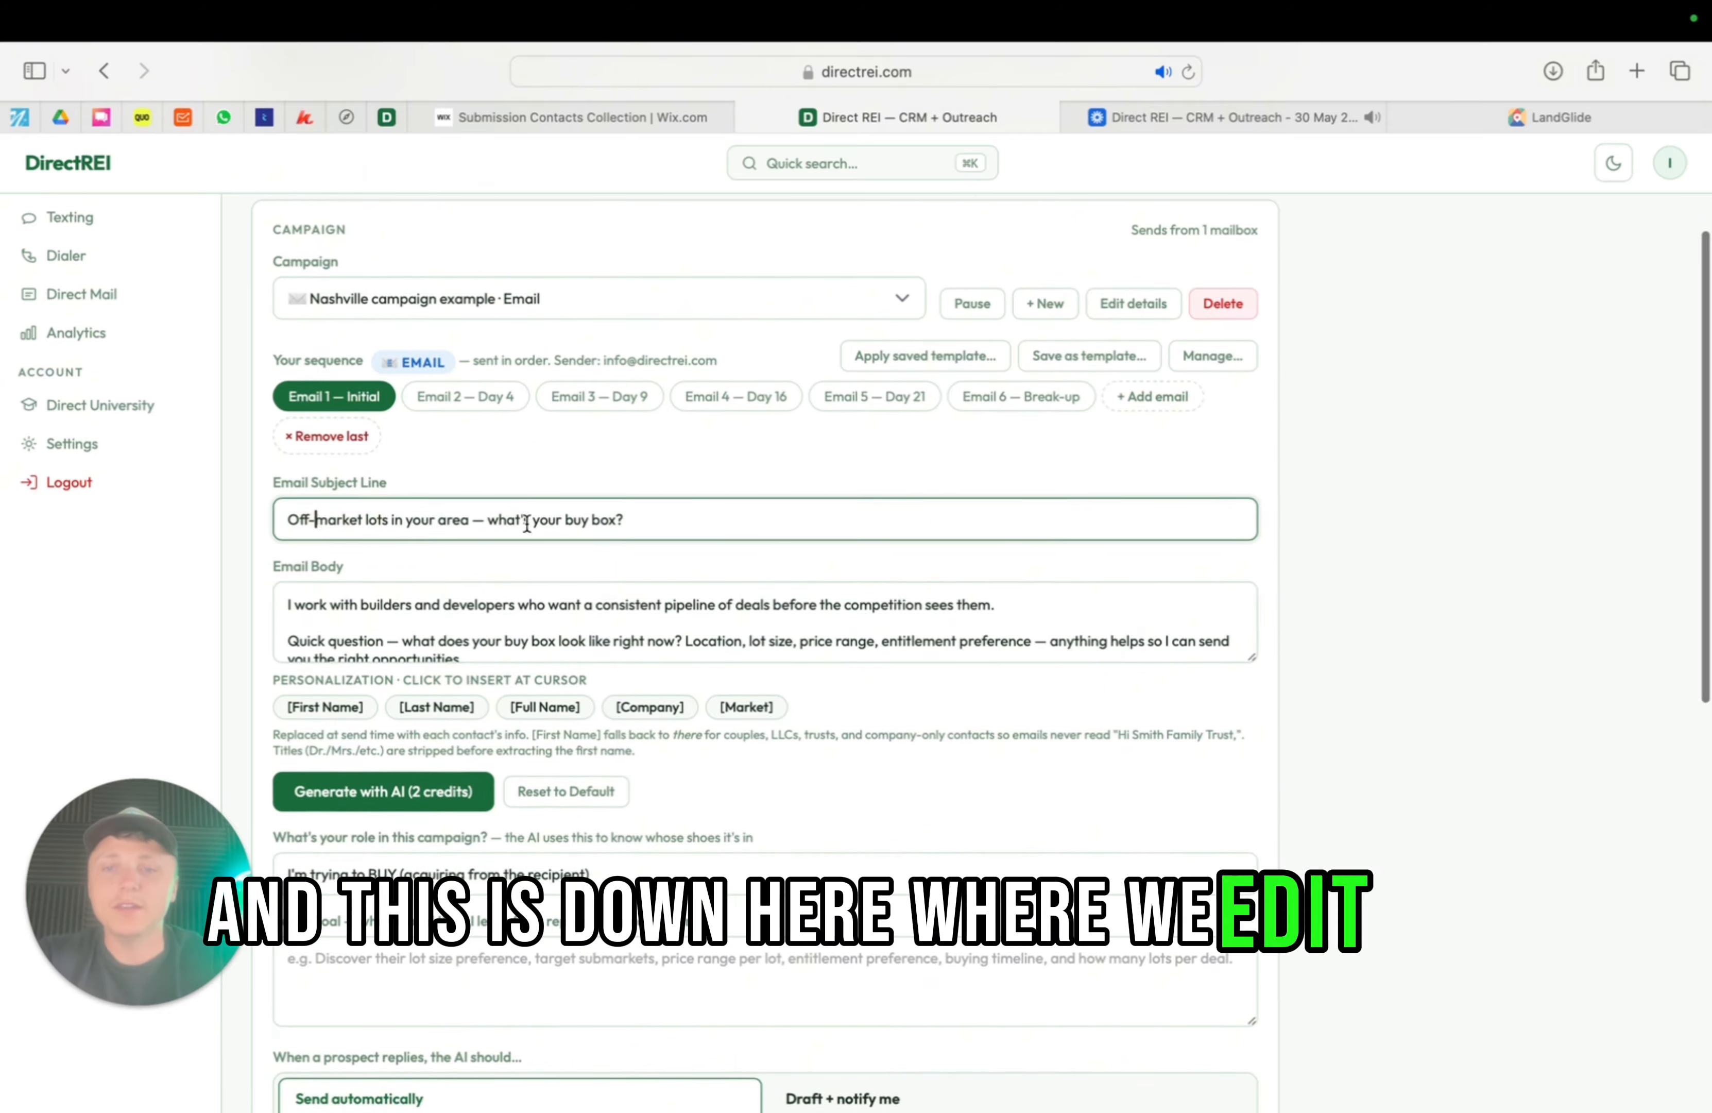
pyautogui.click(469, 397)
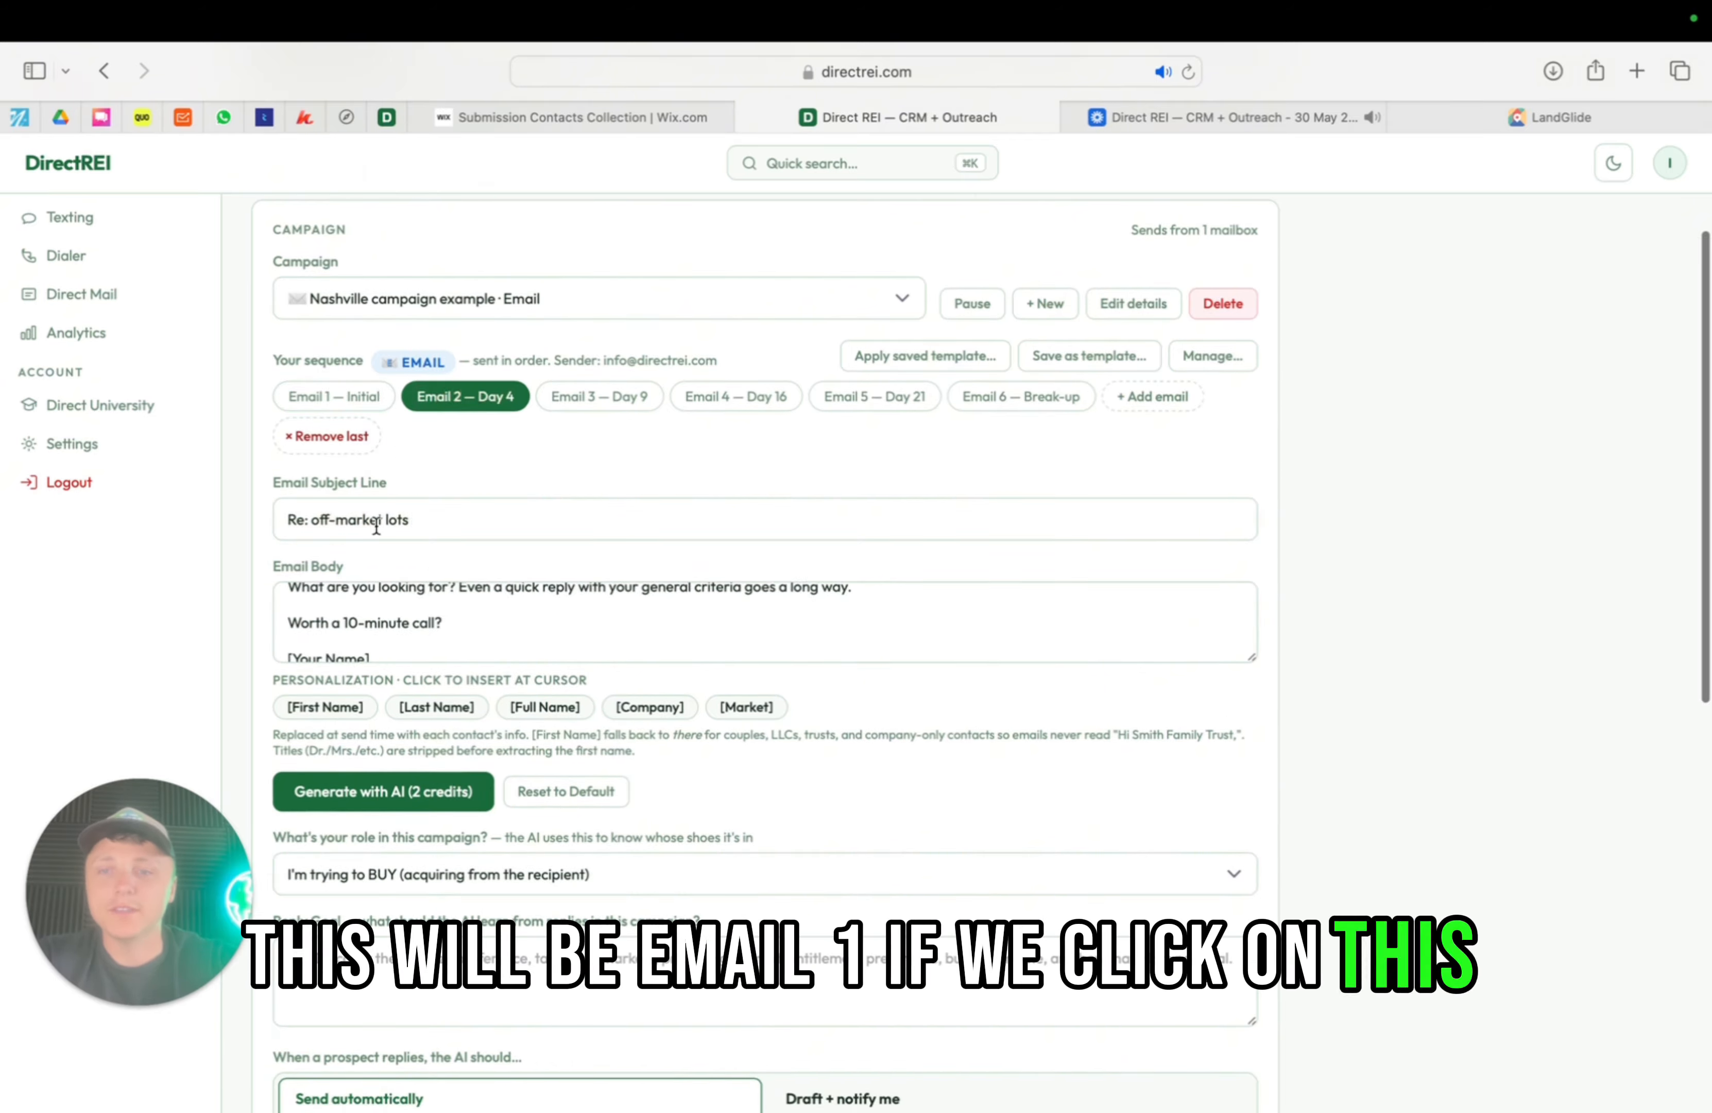
pyautogui.click(611, 399)
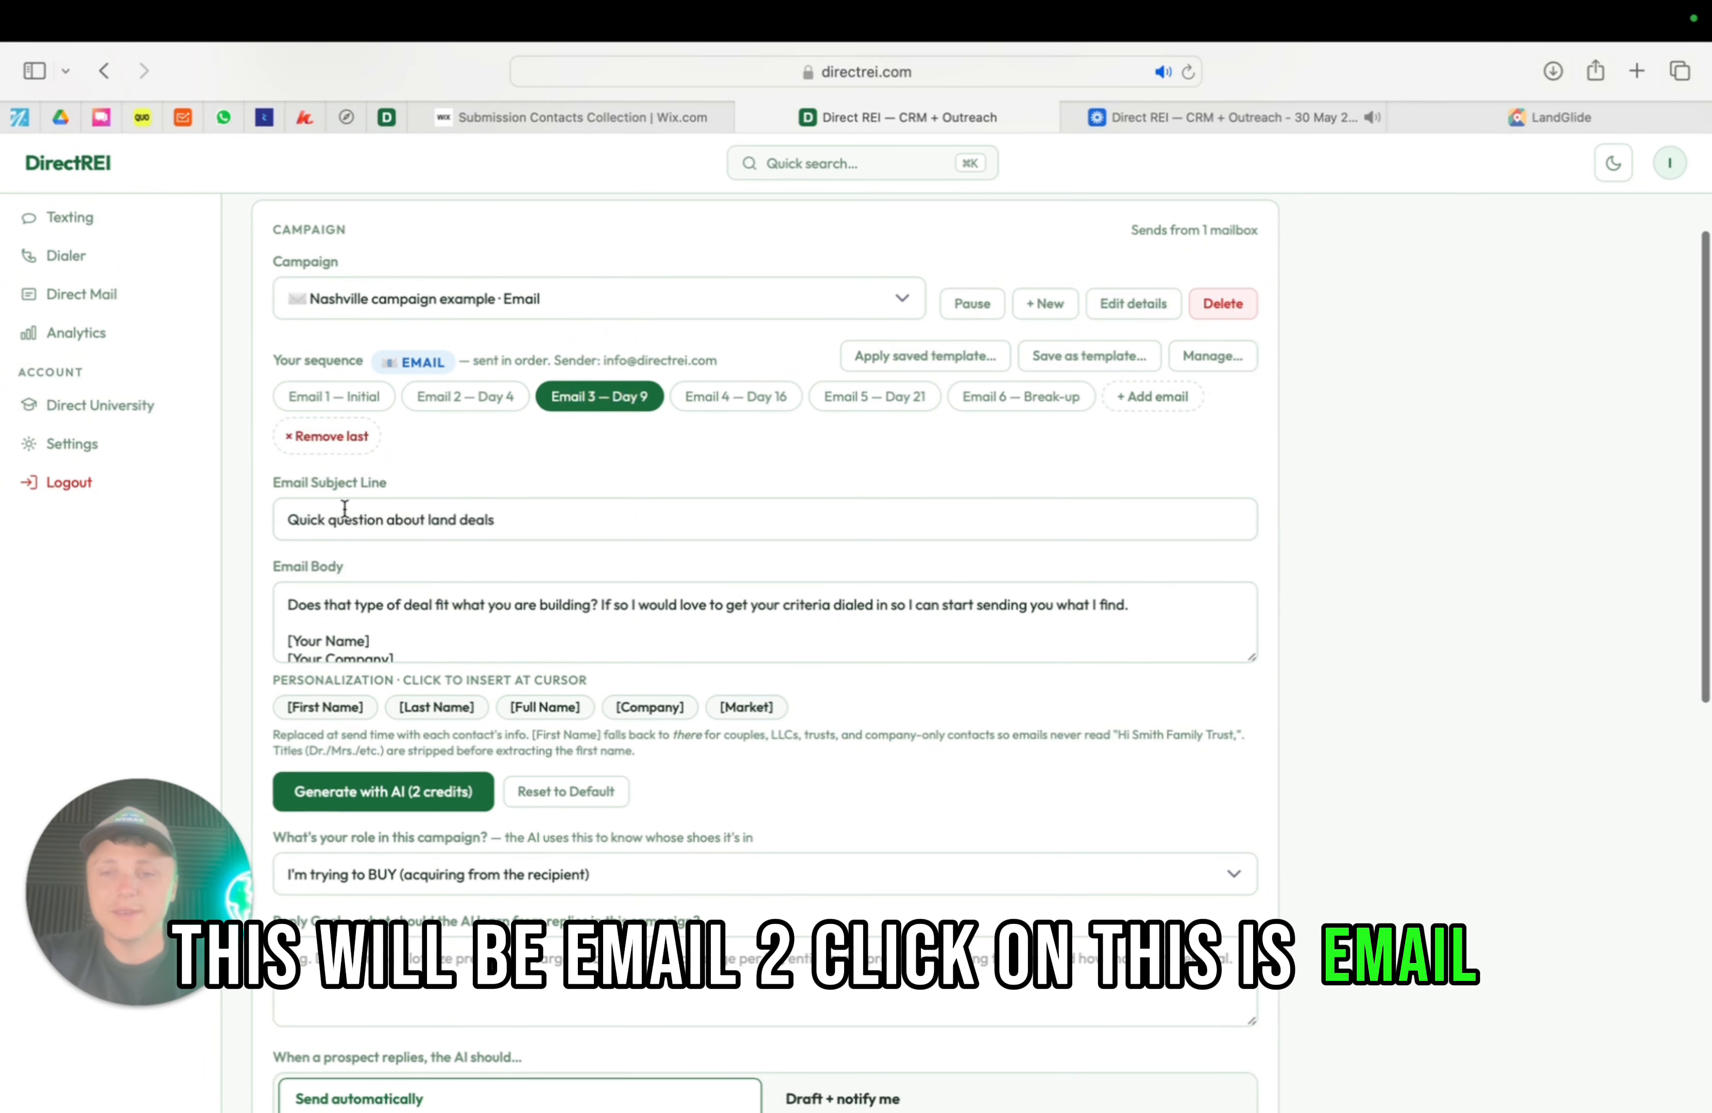
pyautogui.click(296, 514)
pyautogui.click(436, 601)
pyautogui.click(585, 646)
pyautogui.click(469, 522)
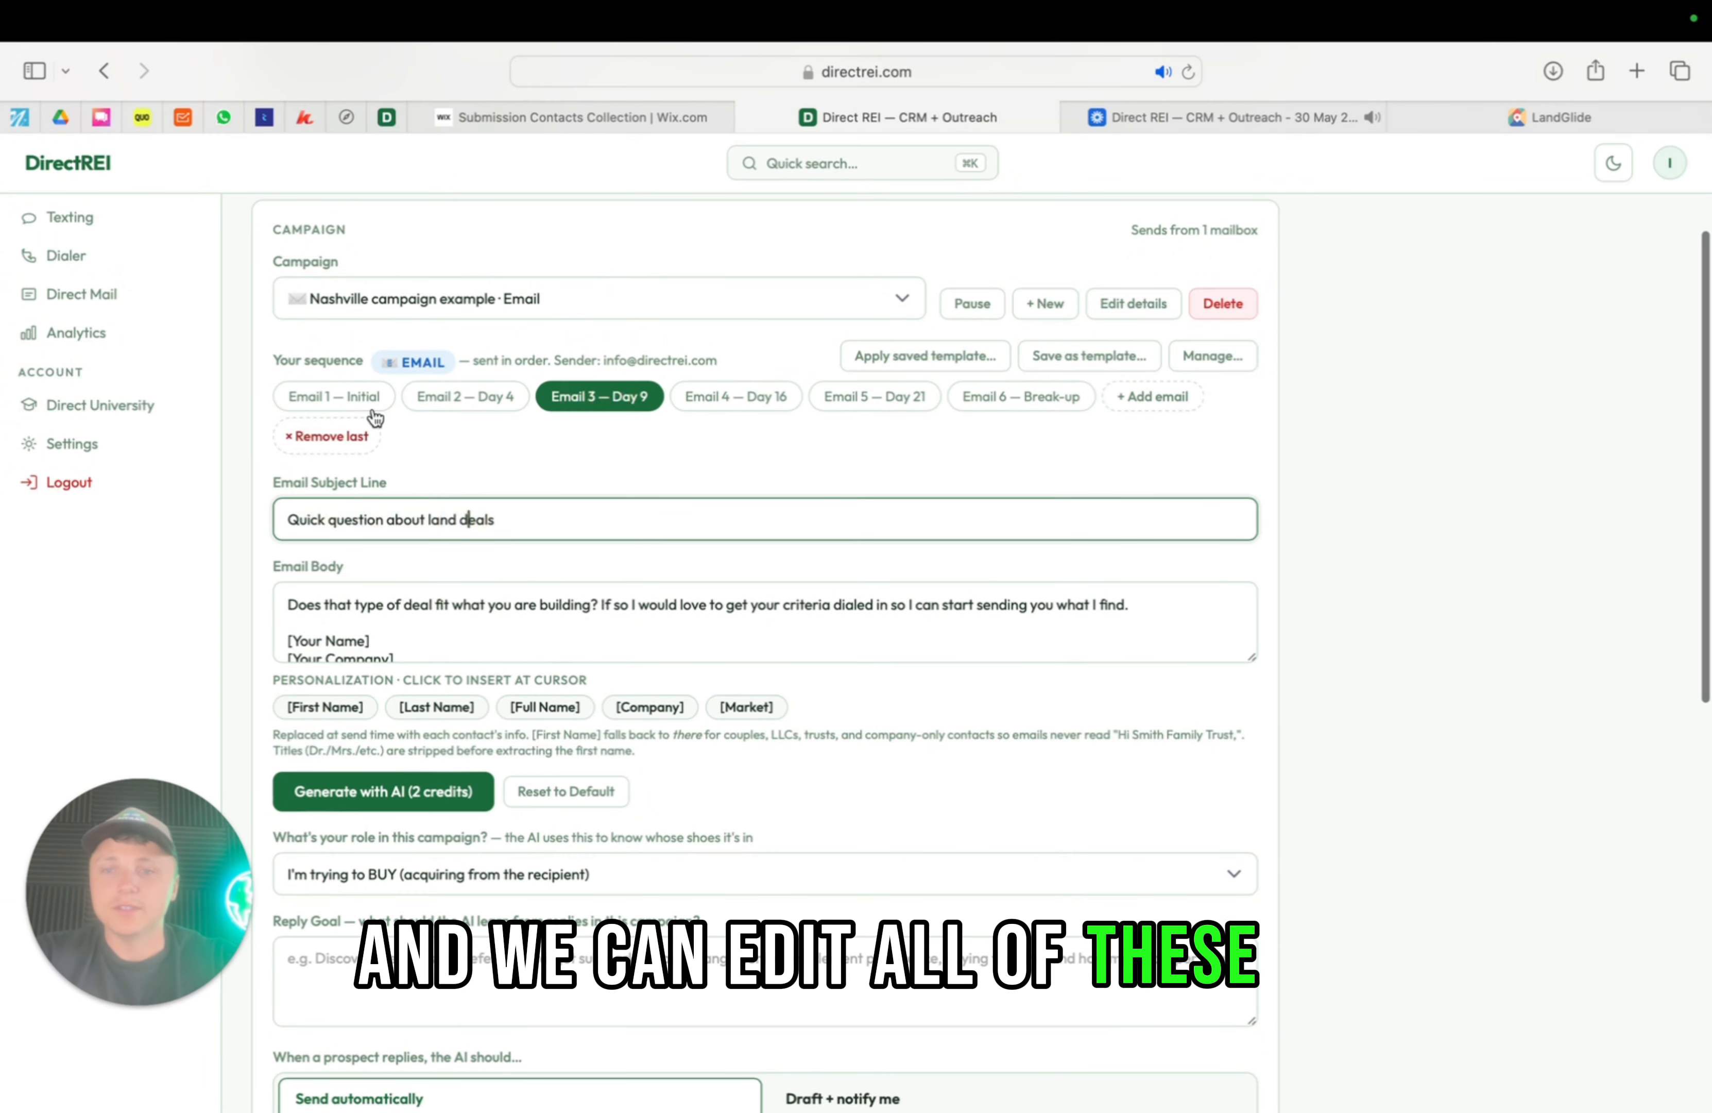
pyautogui.click(336, 397)
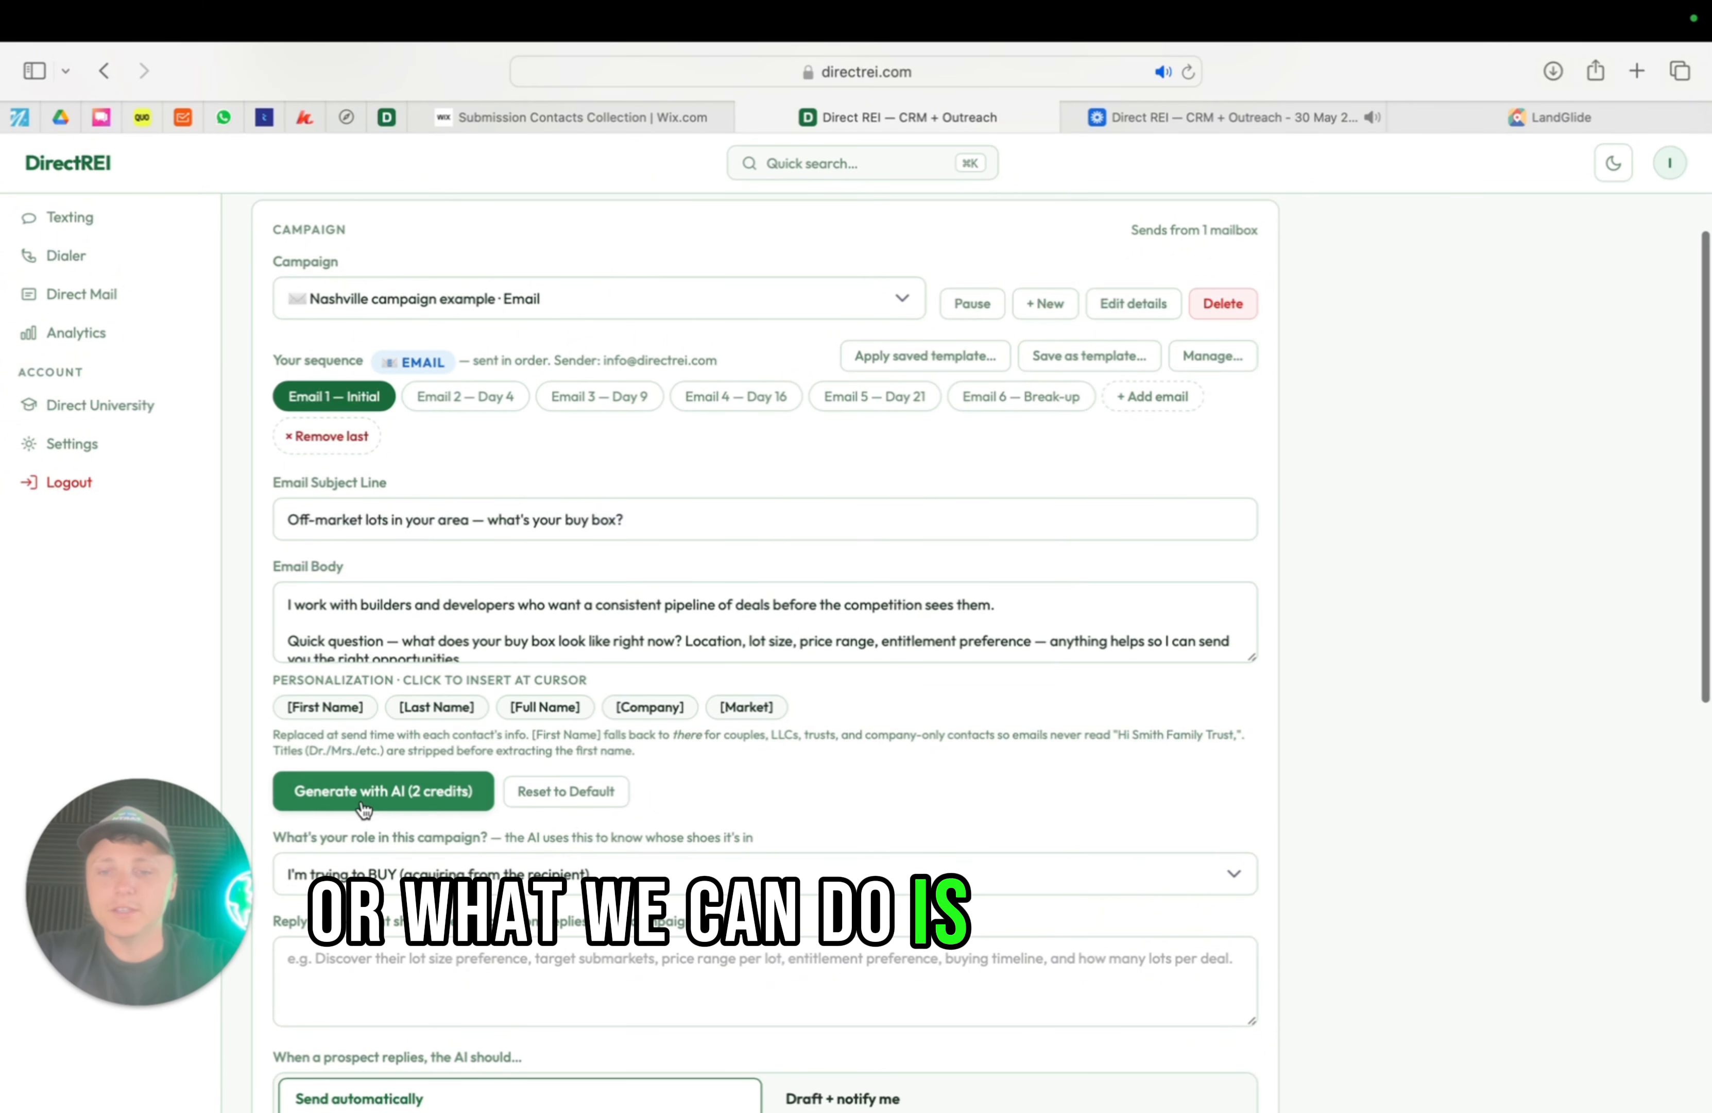
# Enter the reply goal "Get the land owner on the phone to sell their land. We want to buy it from them."
pyautogui.scroll(-3, 404, 813)
pyautogui.click(442, 727)
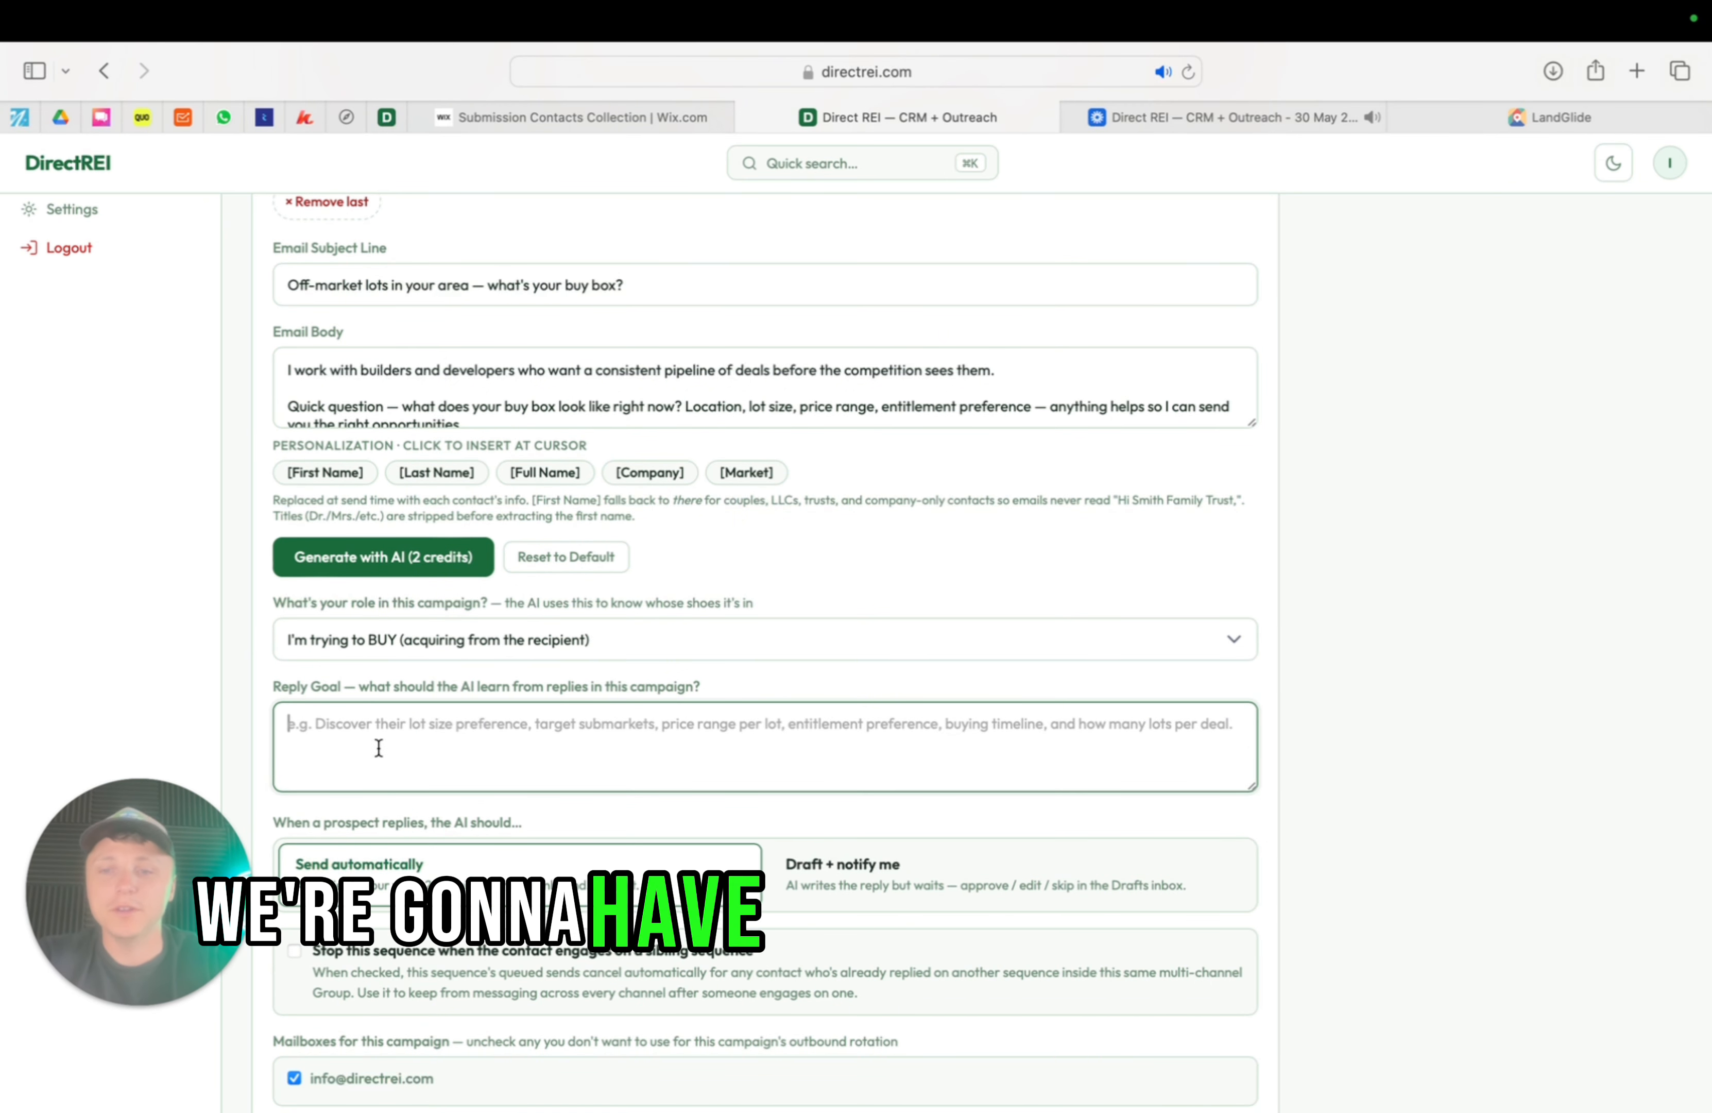
pyautogui.click(399, 732)
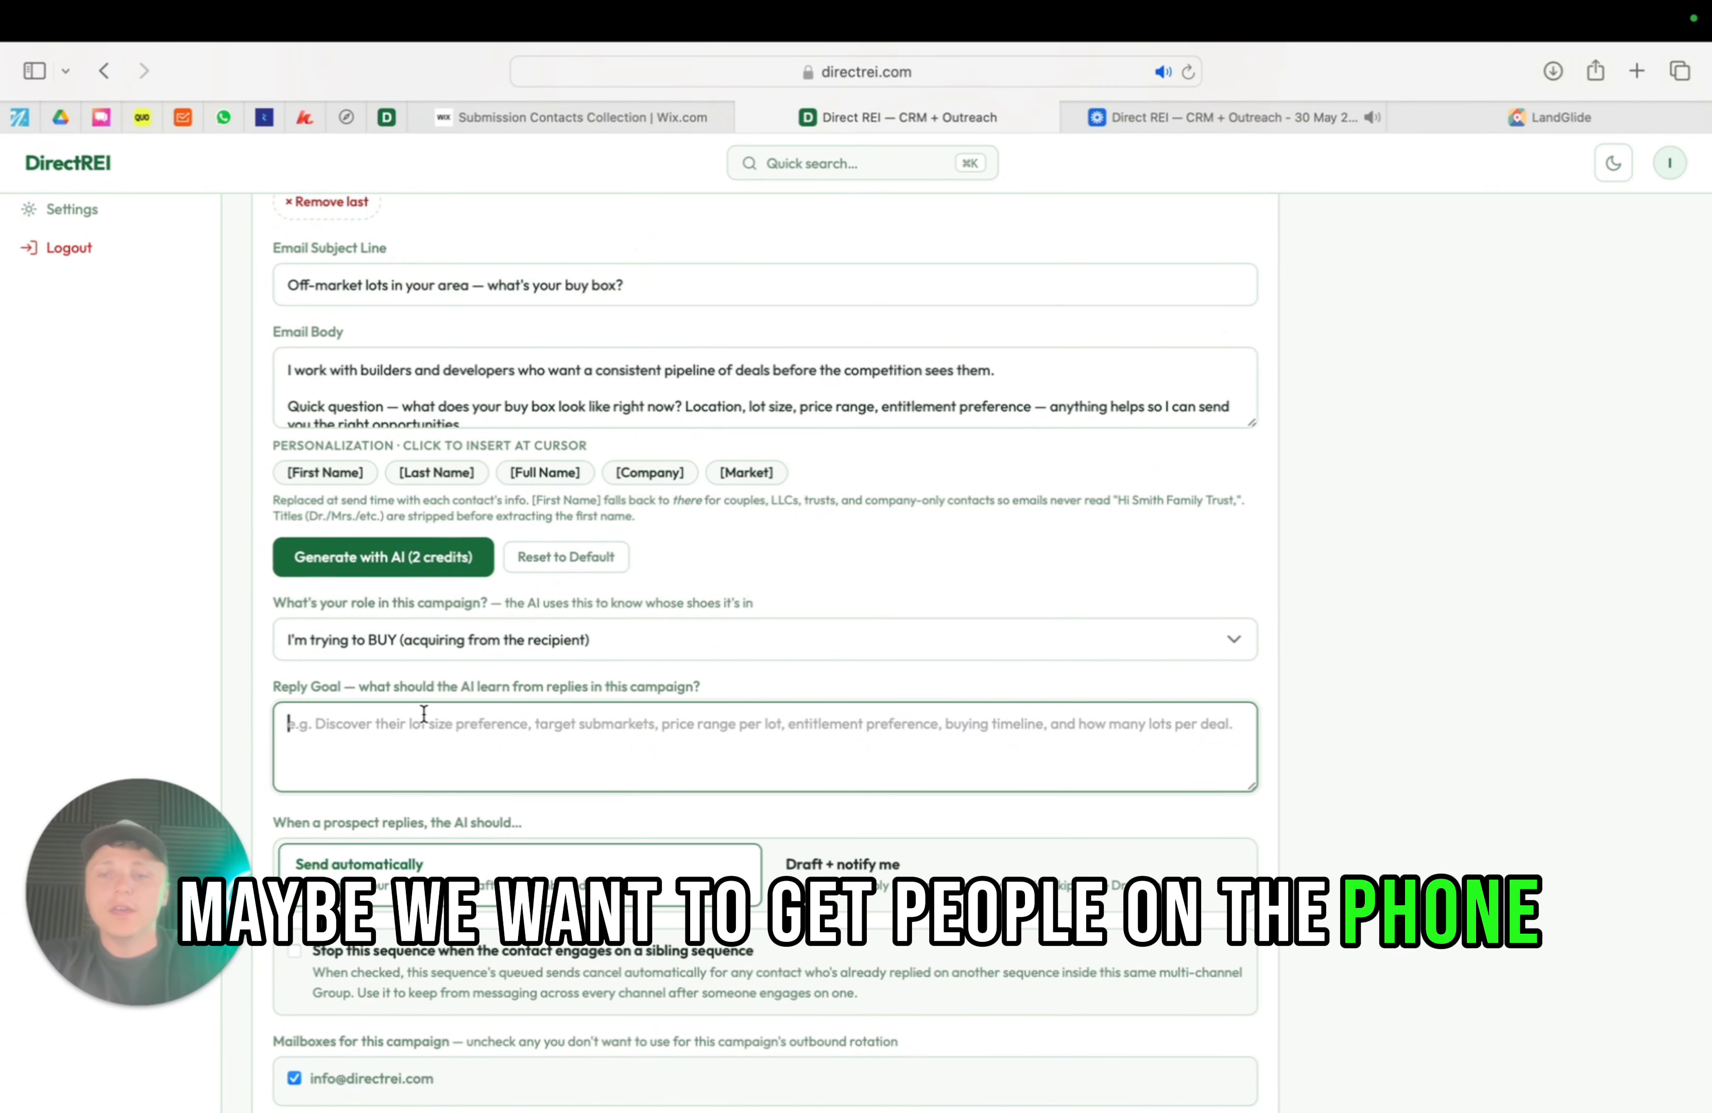
pyautogui.write('Get the')
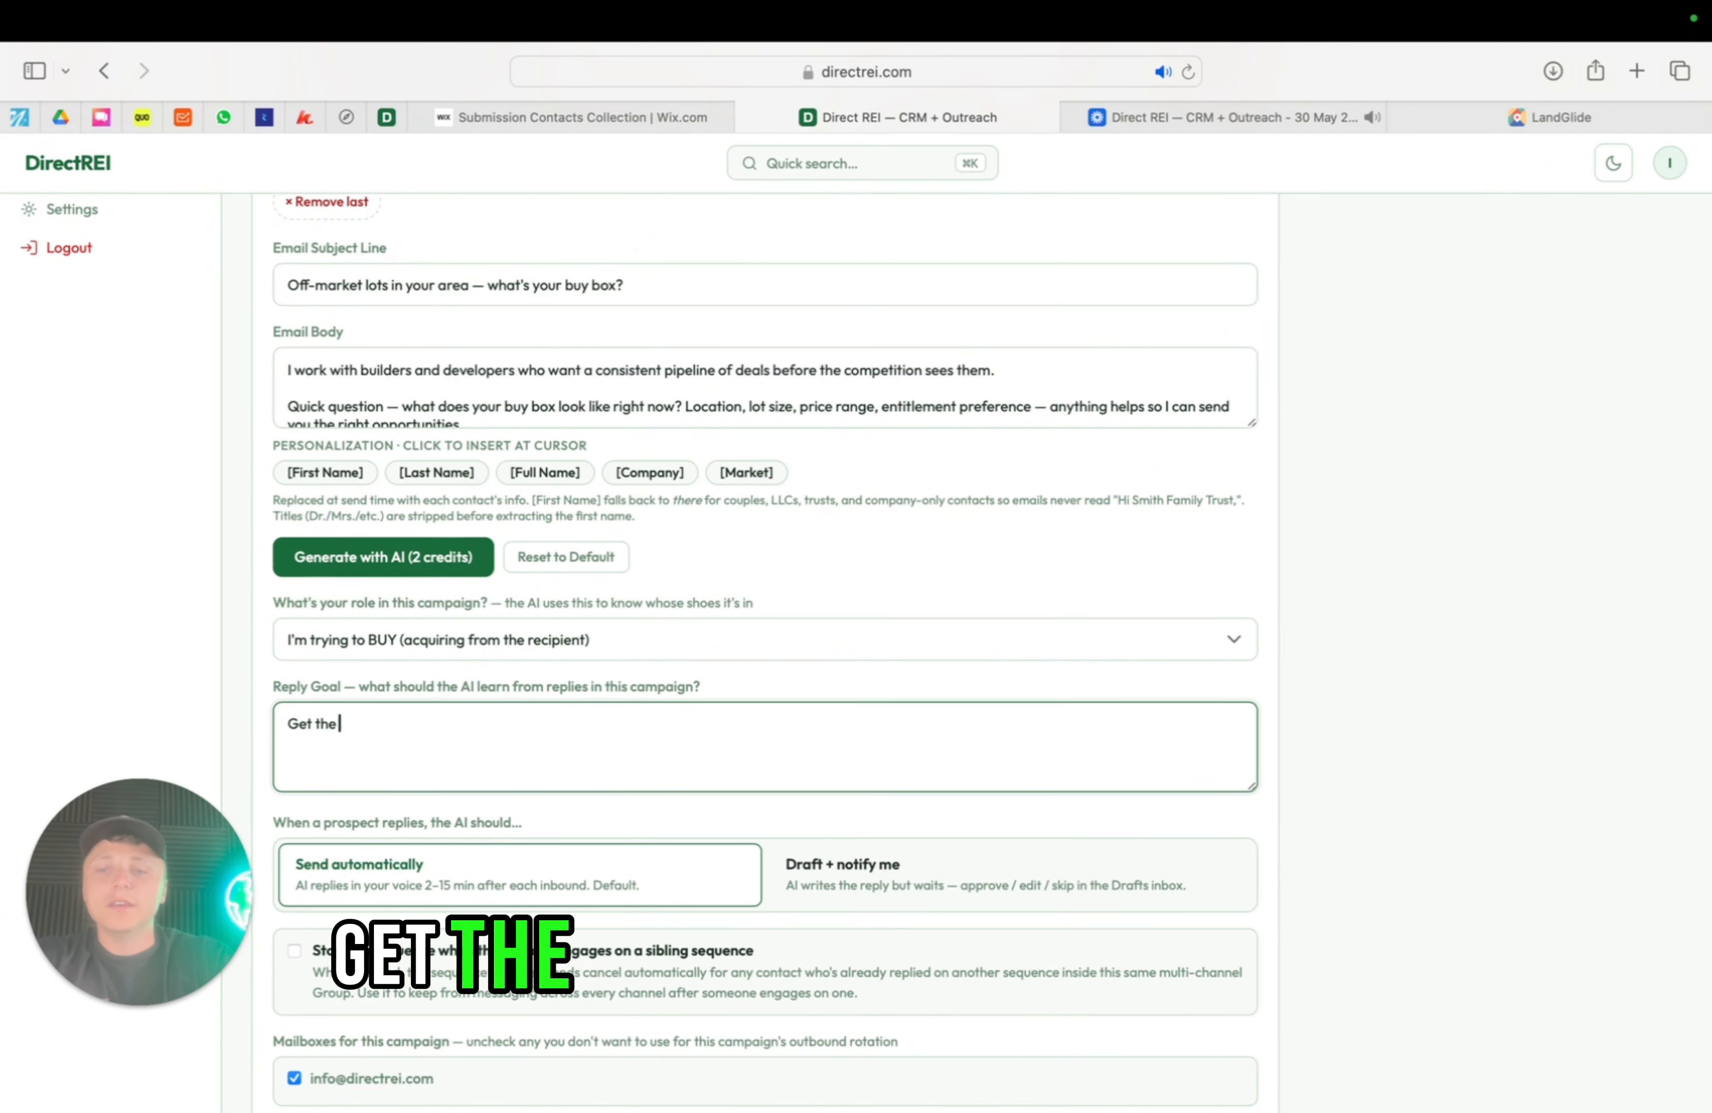
pyautogui.write(' land owner on')
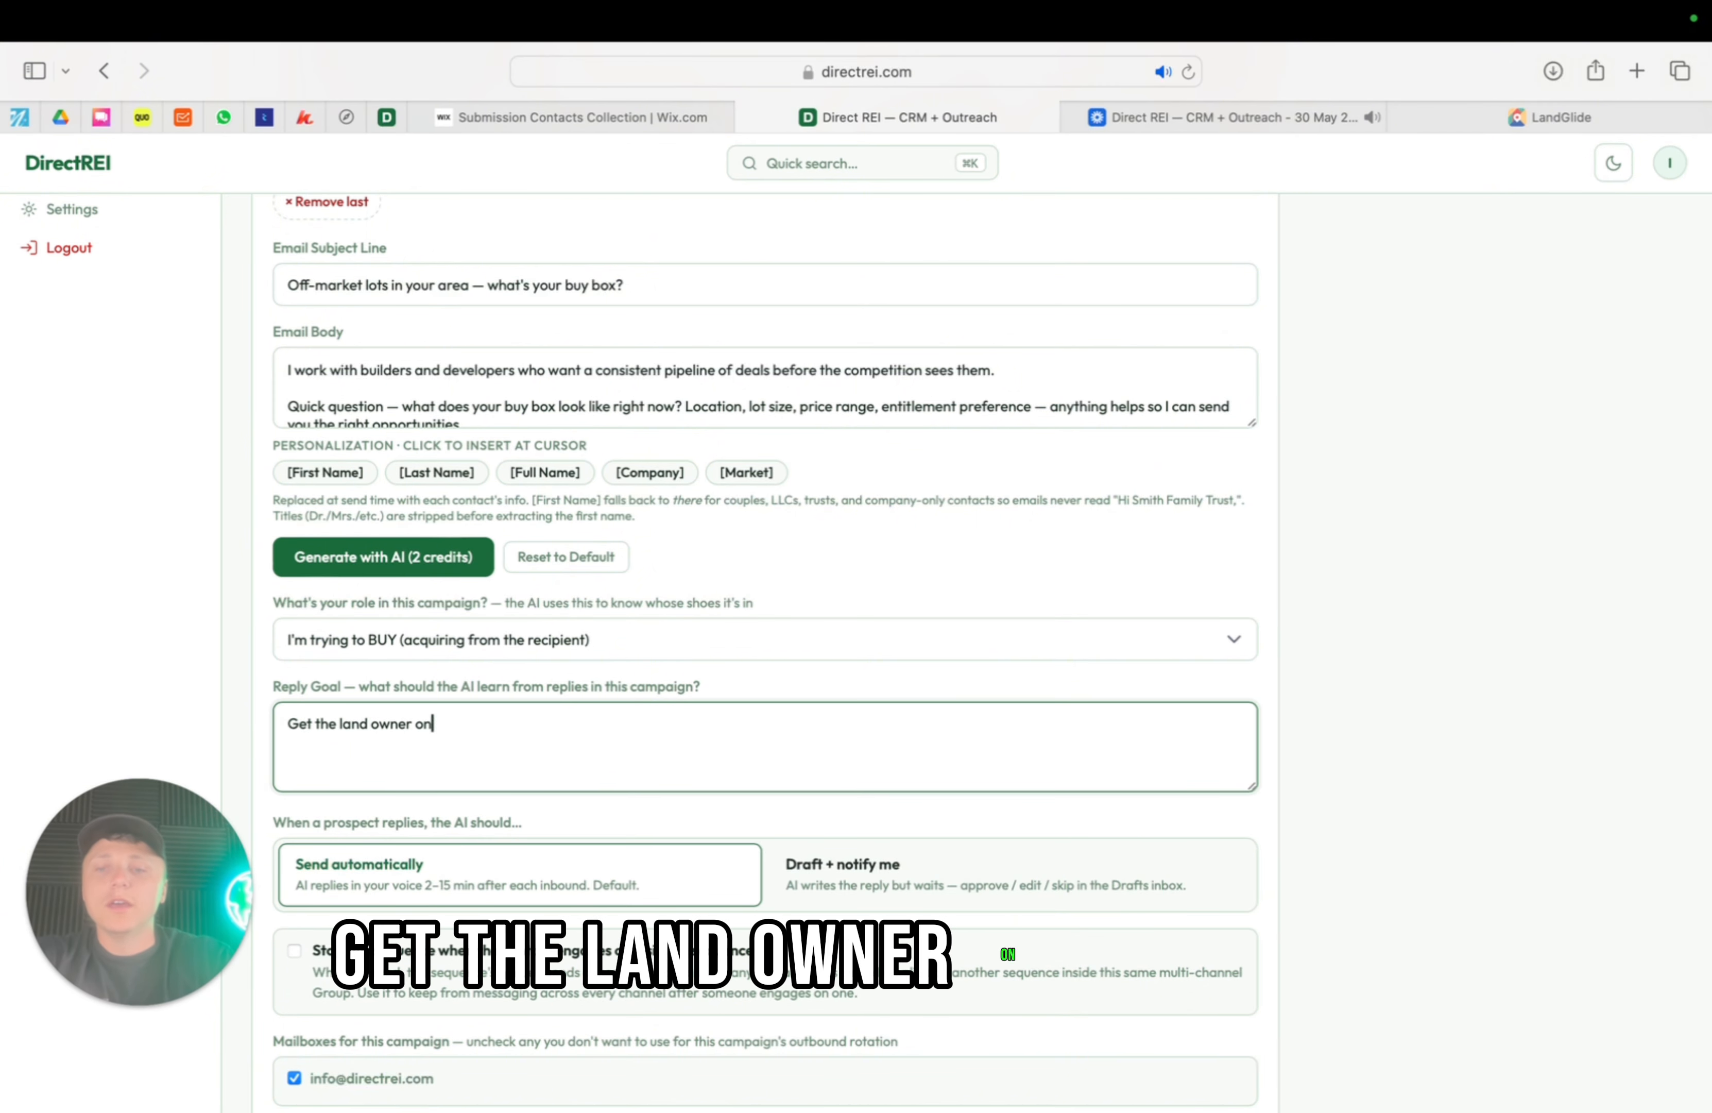
pyautogui.press('BackSpace')
pyautogui.press('BackSpace')
pyautogui.press('BackSpace')
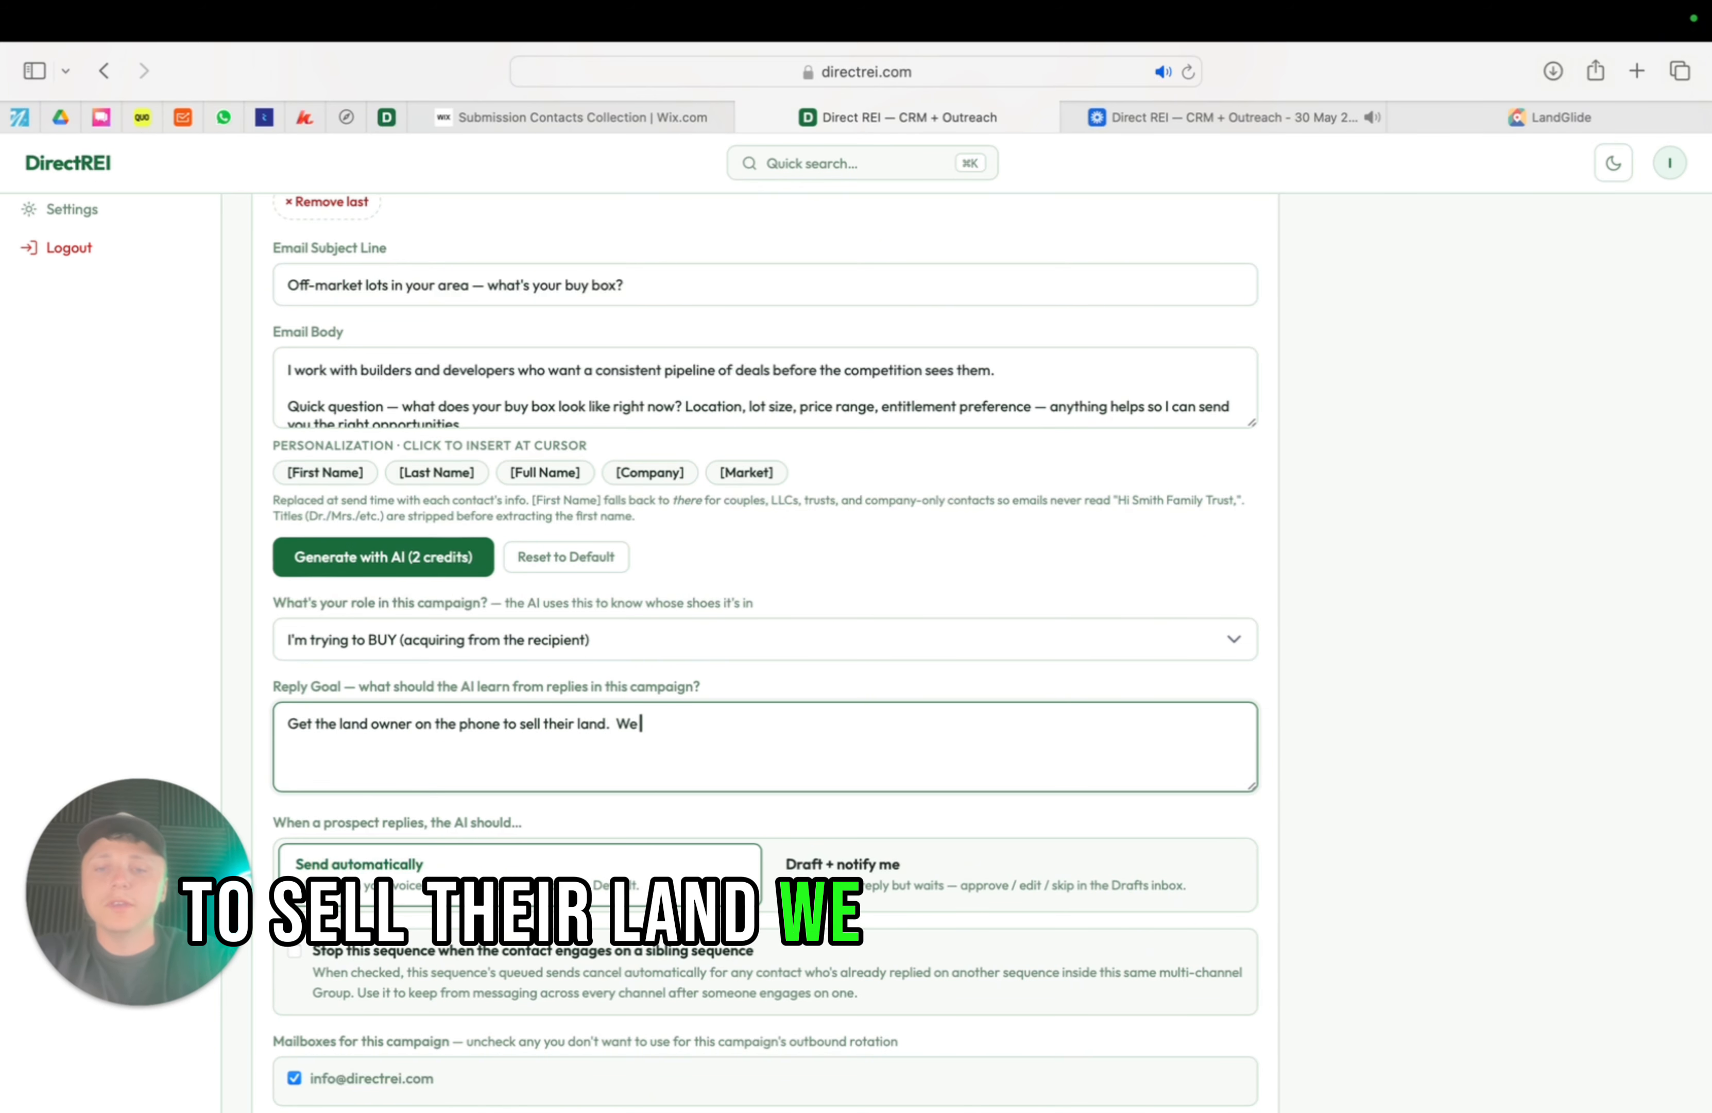
pyautogui.write('to buy it from them.')
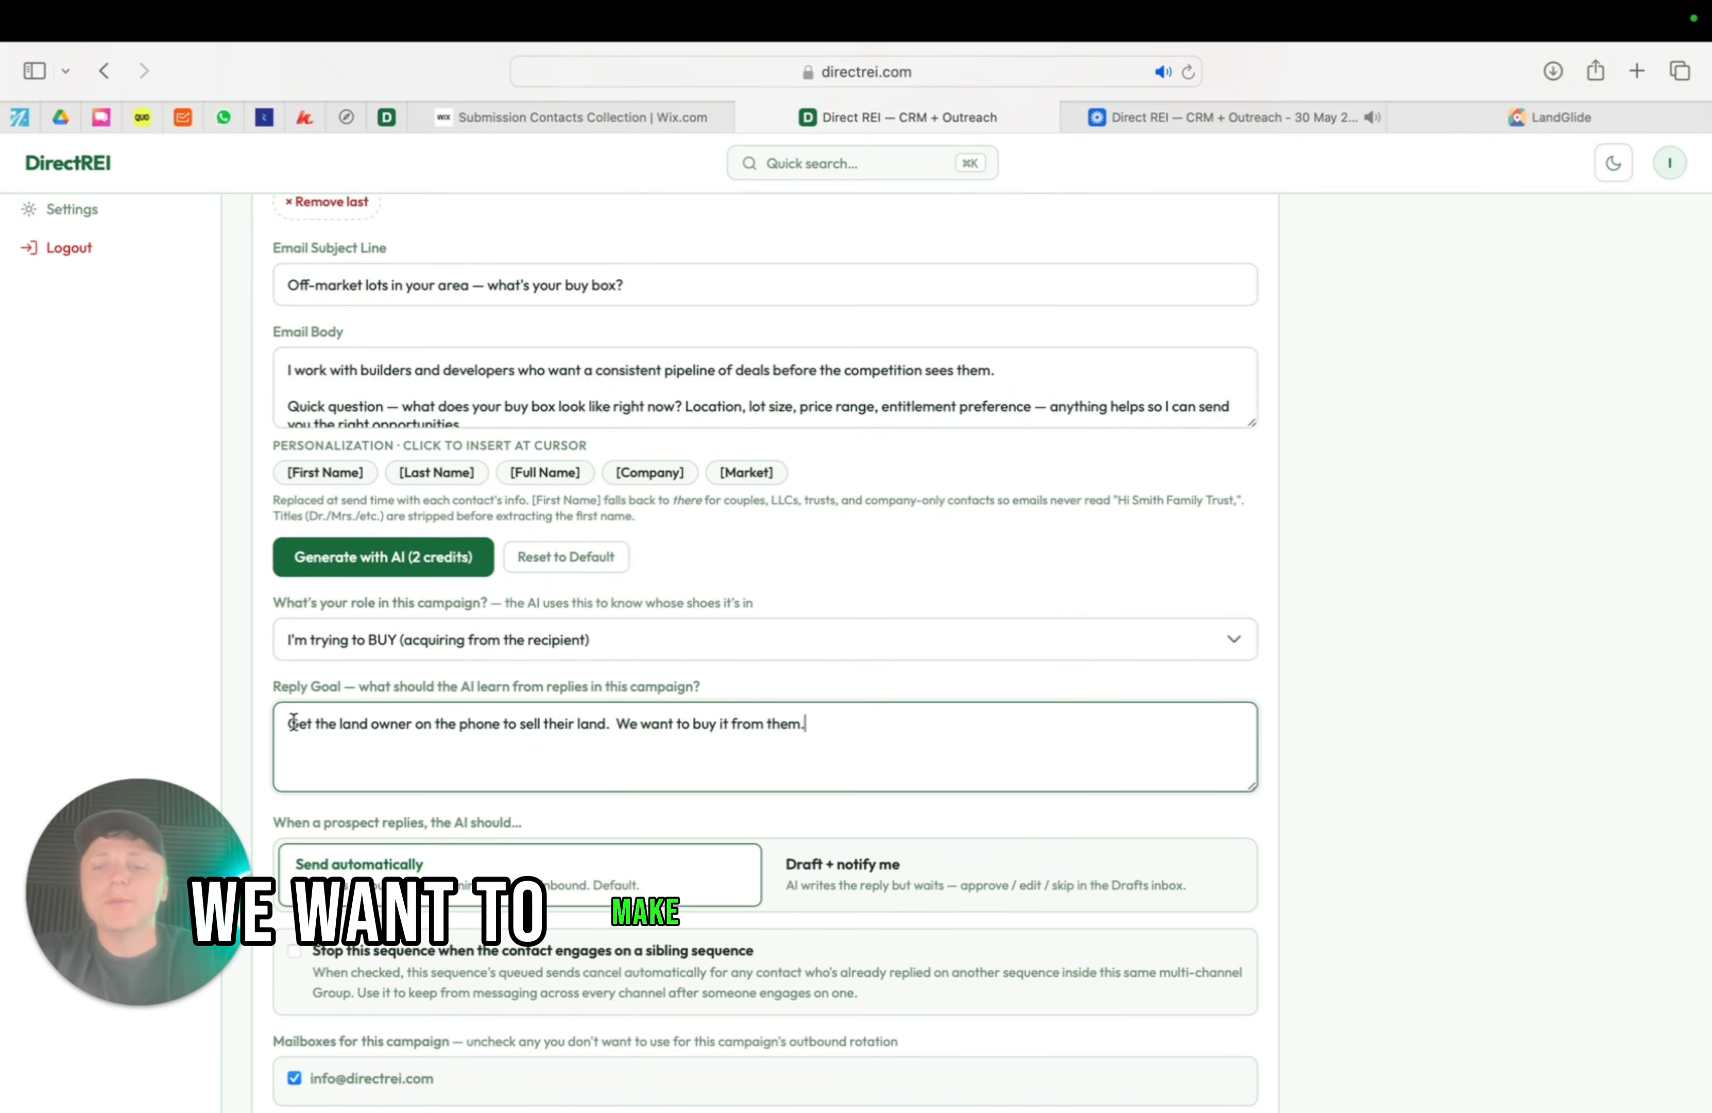
# Extend the reply goal with the tone instruction "Act professional." after the existing sentences
pyautogui.moveTo(290, 723); pyautogui.dragTo(669, 745)
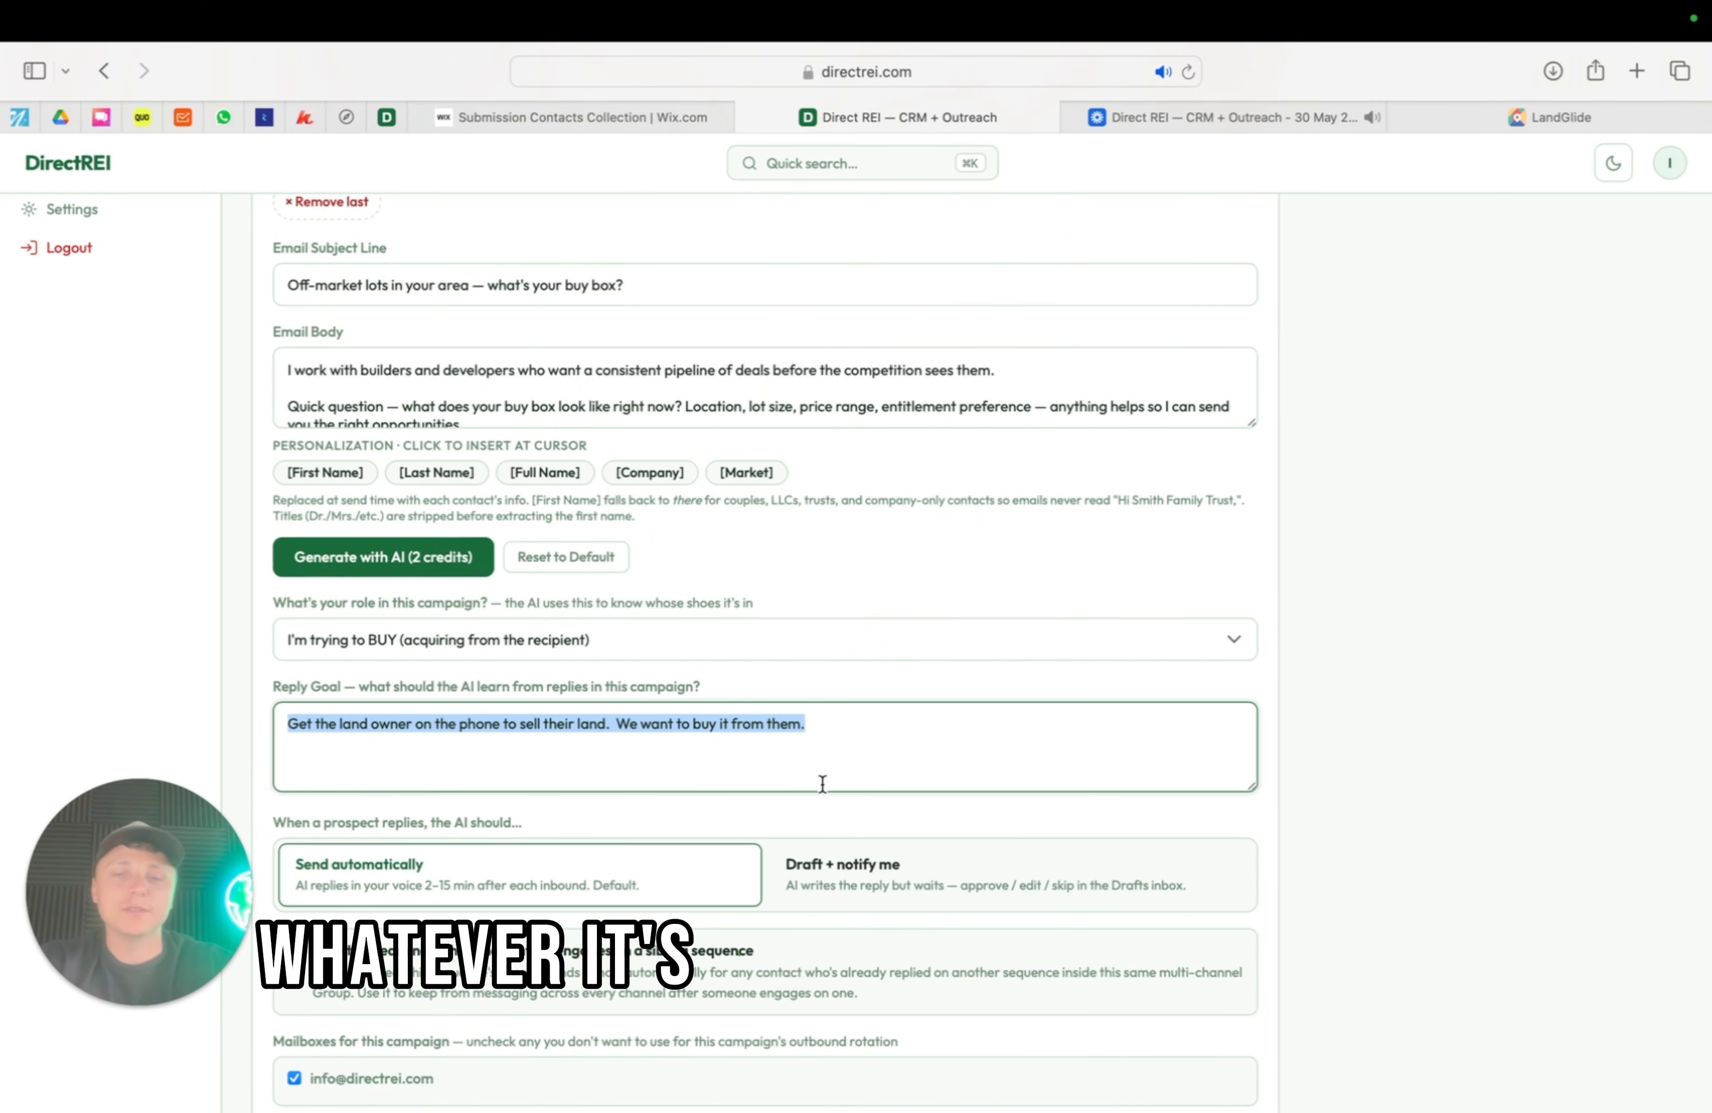
pyautogui.click(875, 757)
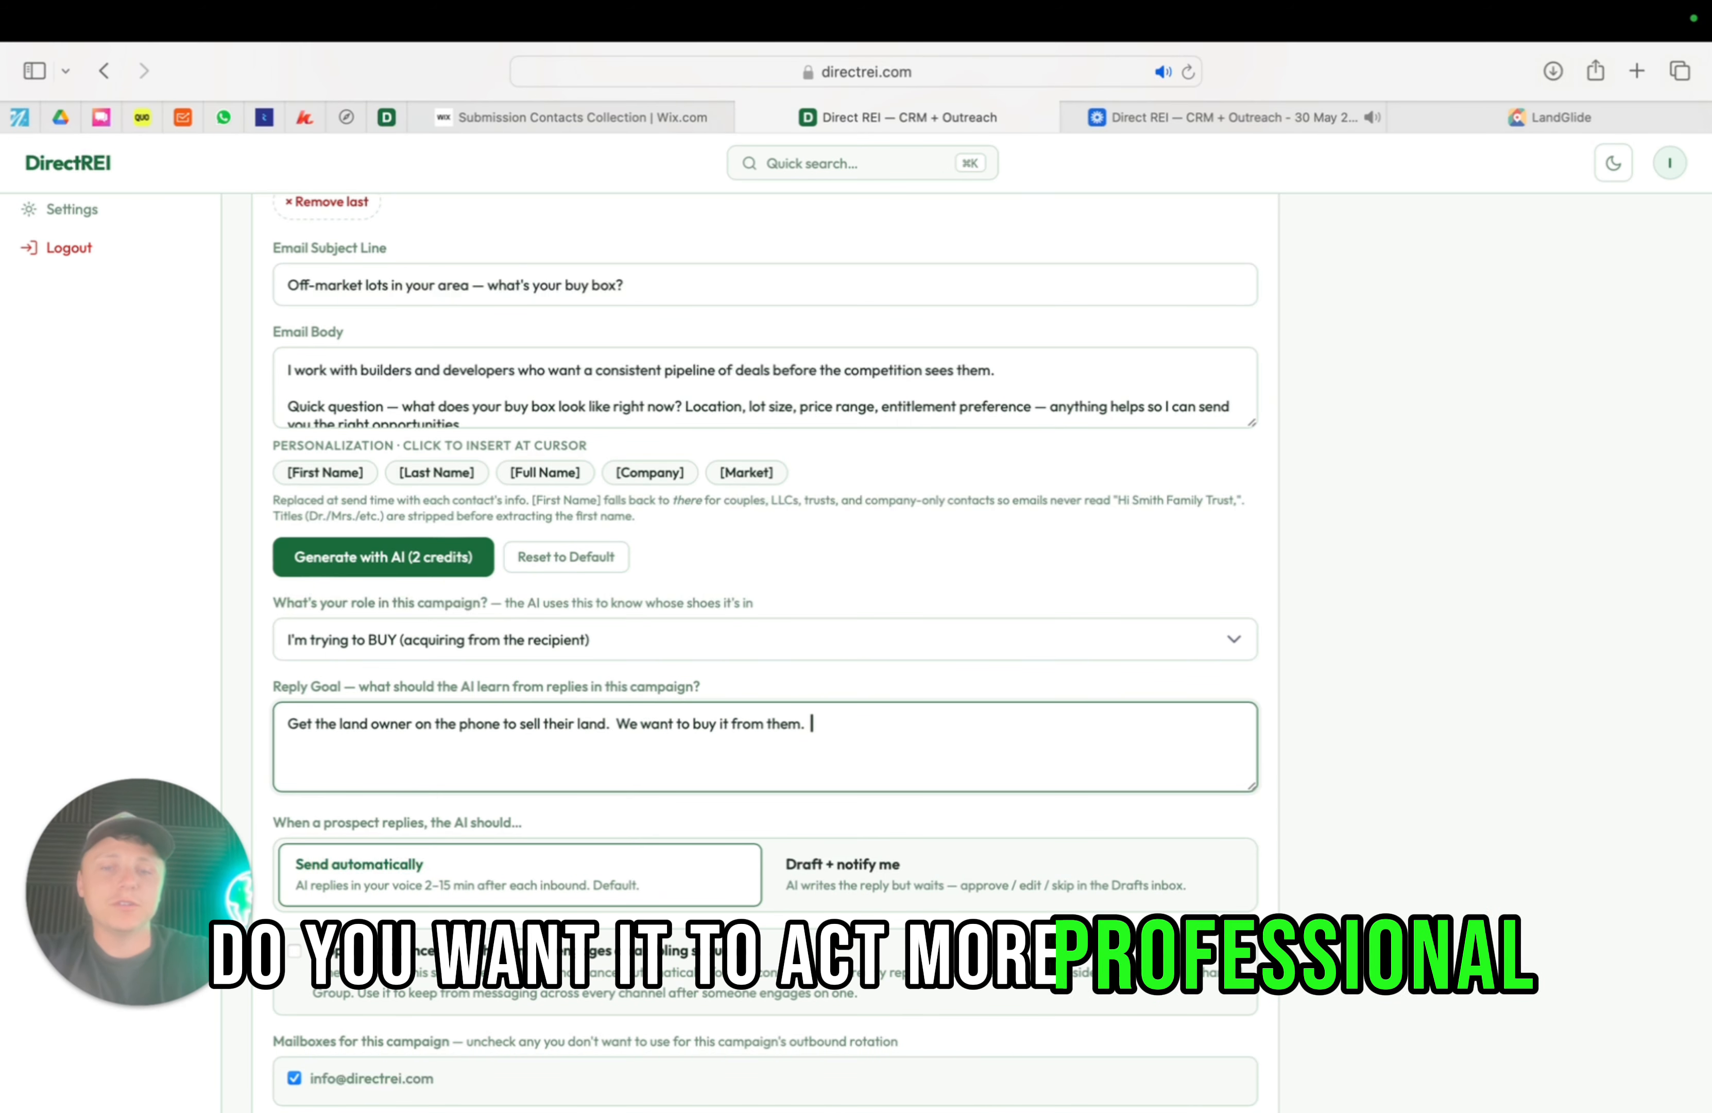
pyautogui.press('BackSpace')
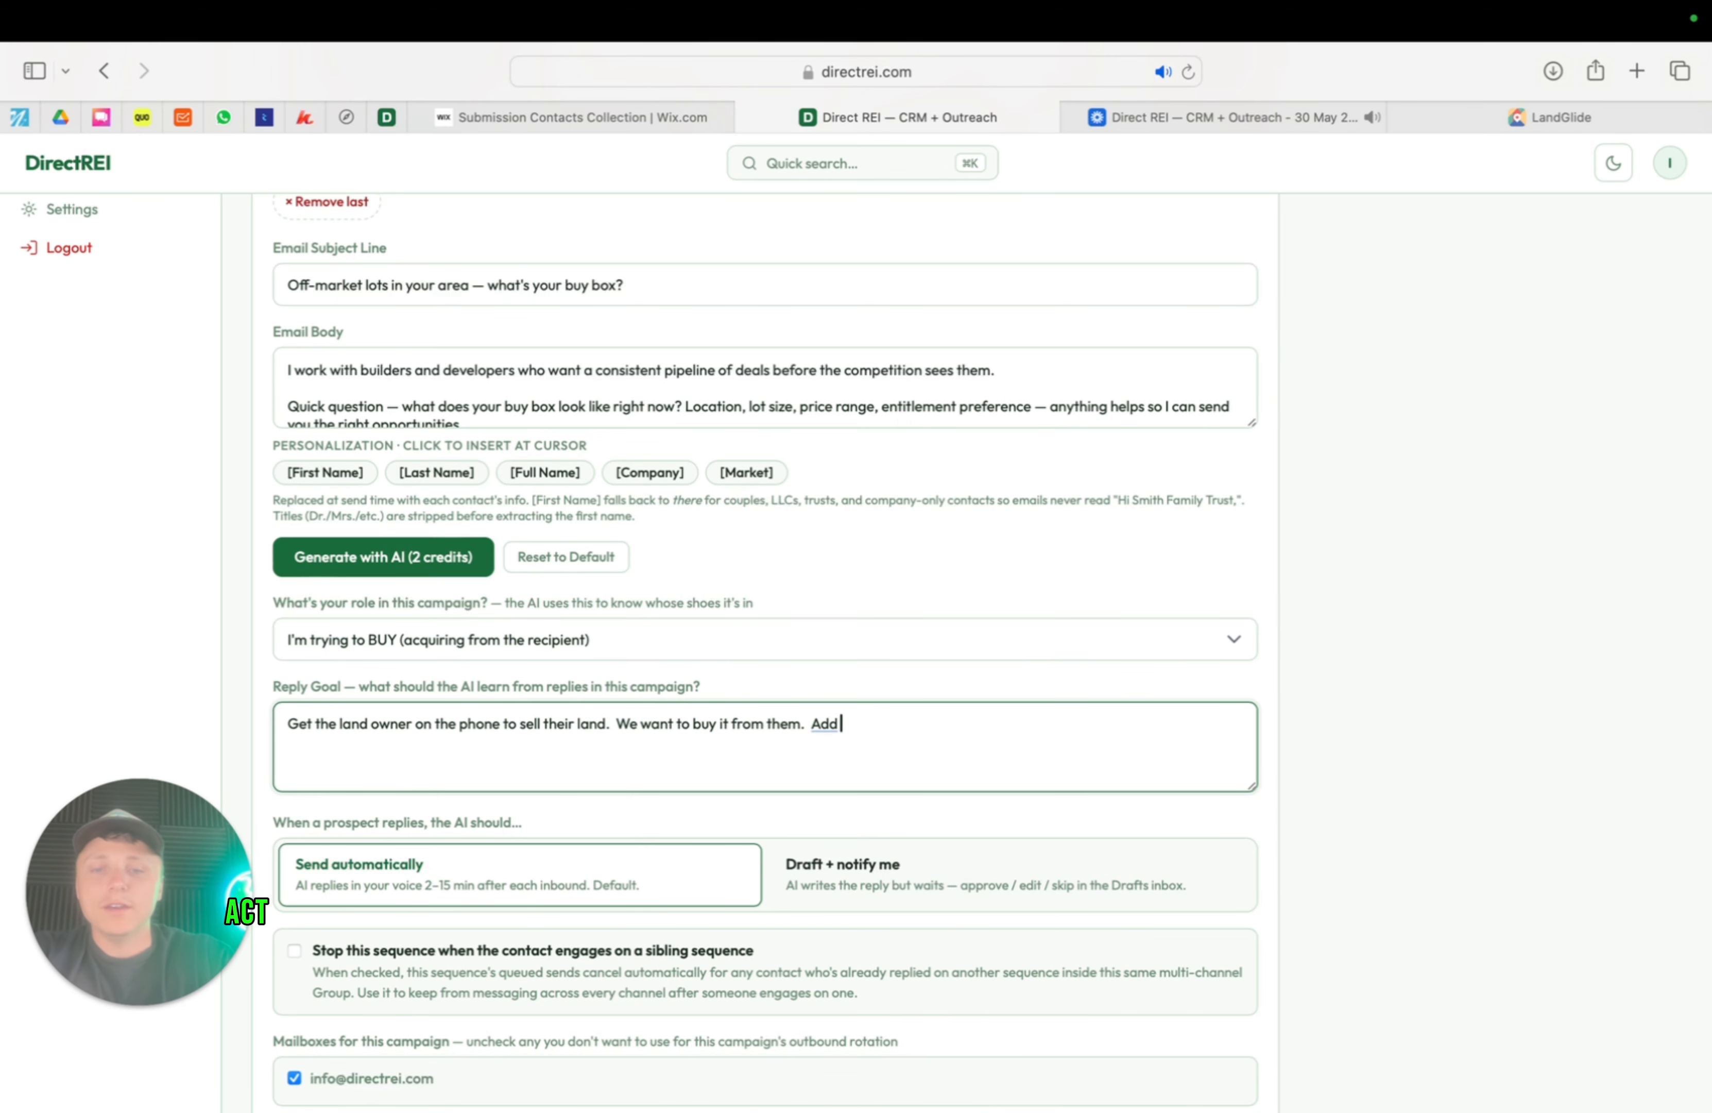
pyautogui.write('professional')
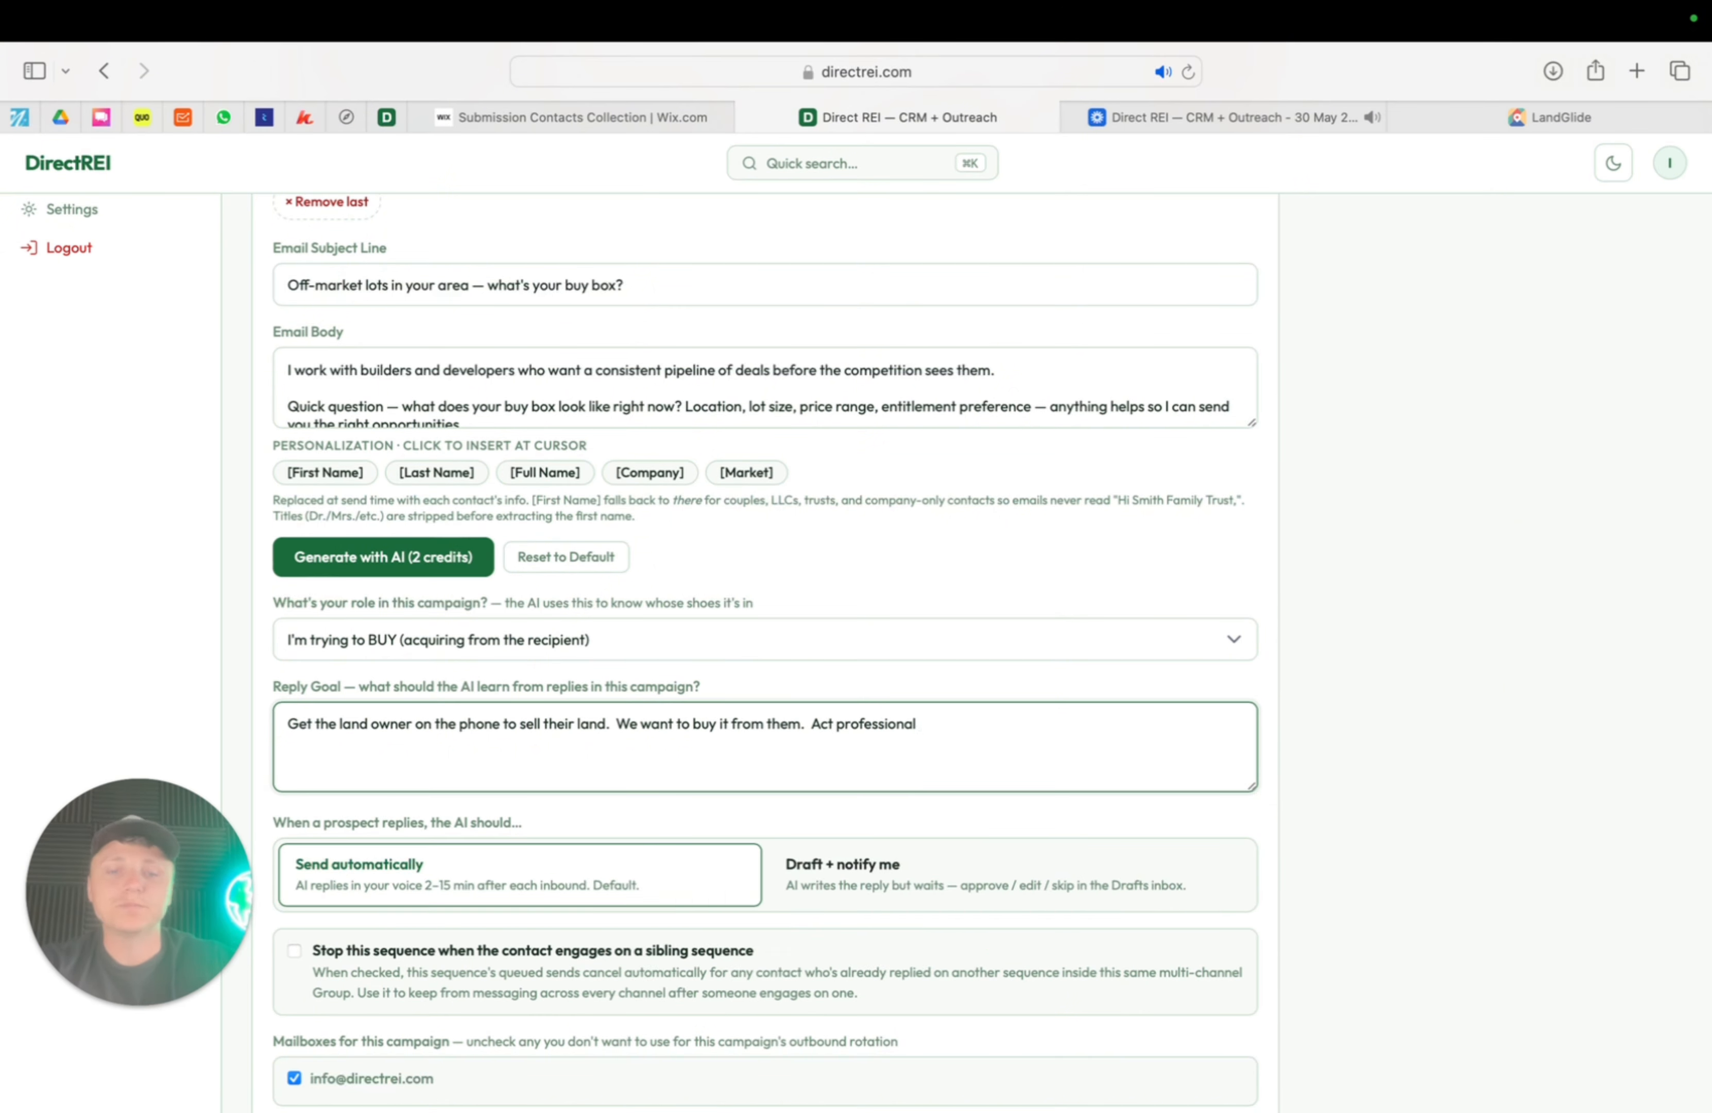
pyautogui.press('BackSpace')
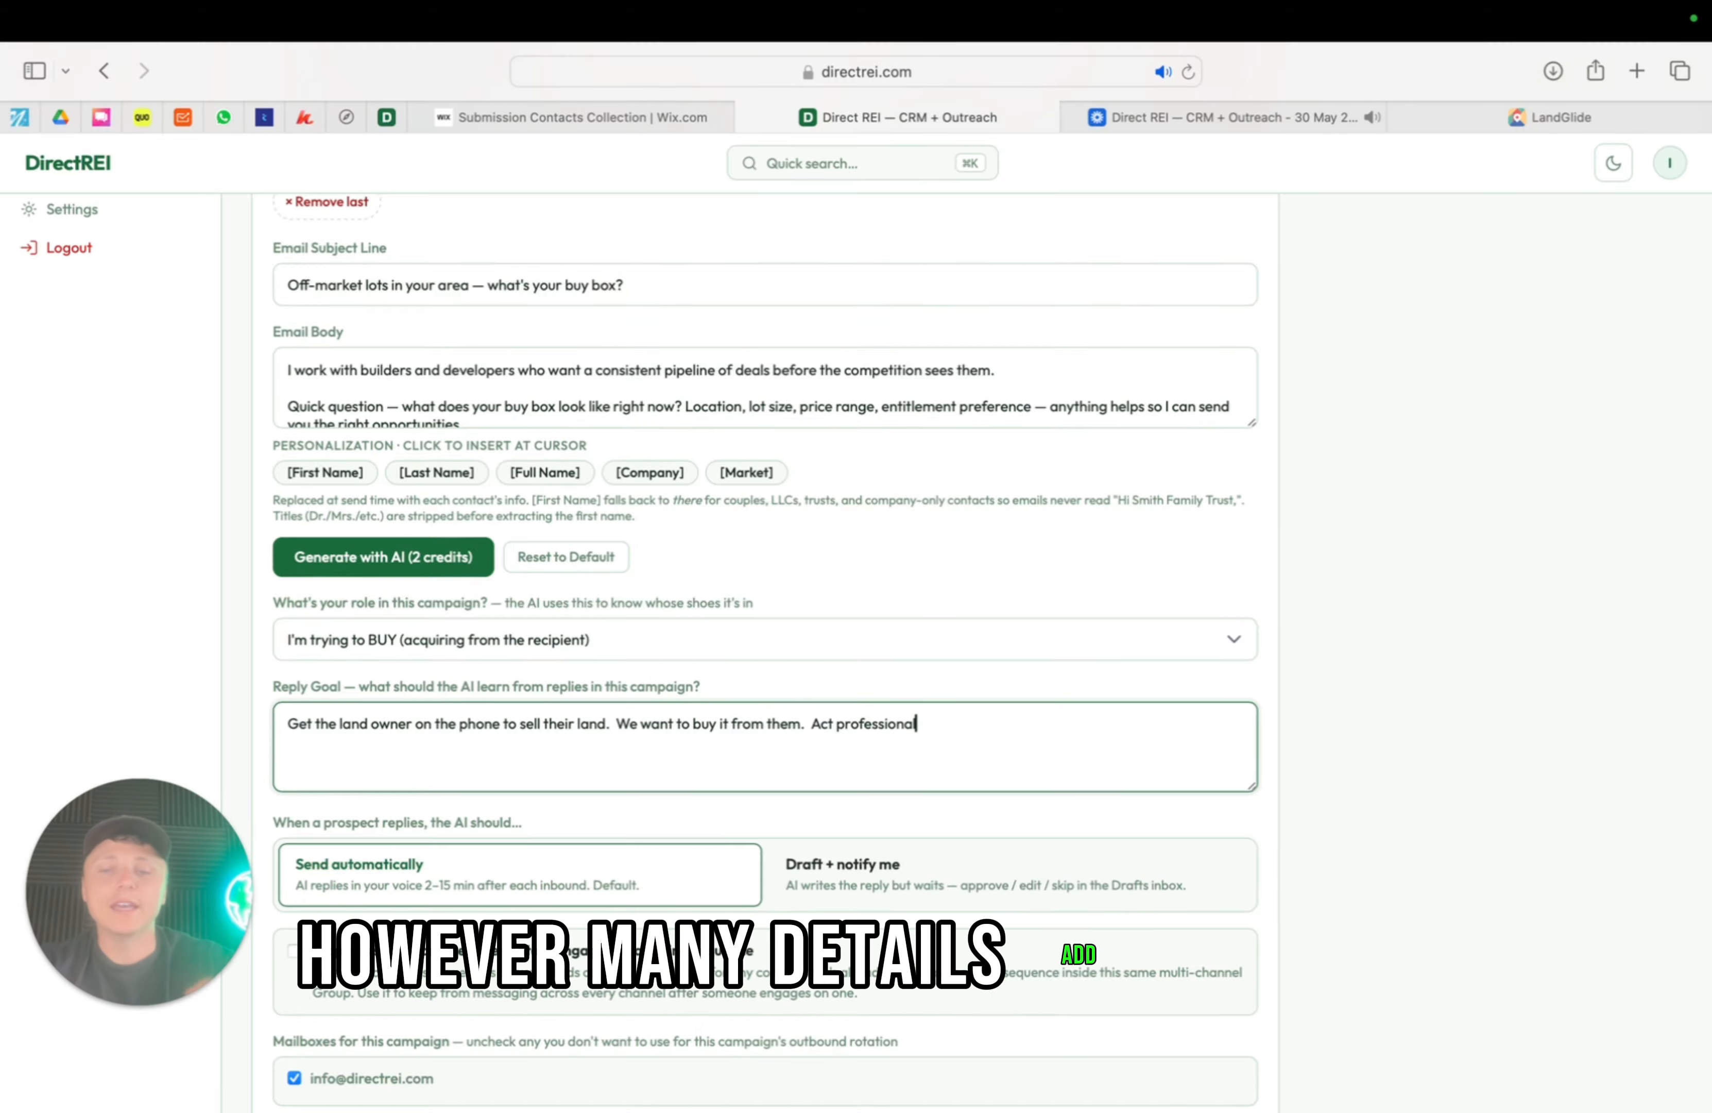
pyautogui.write('.')
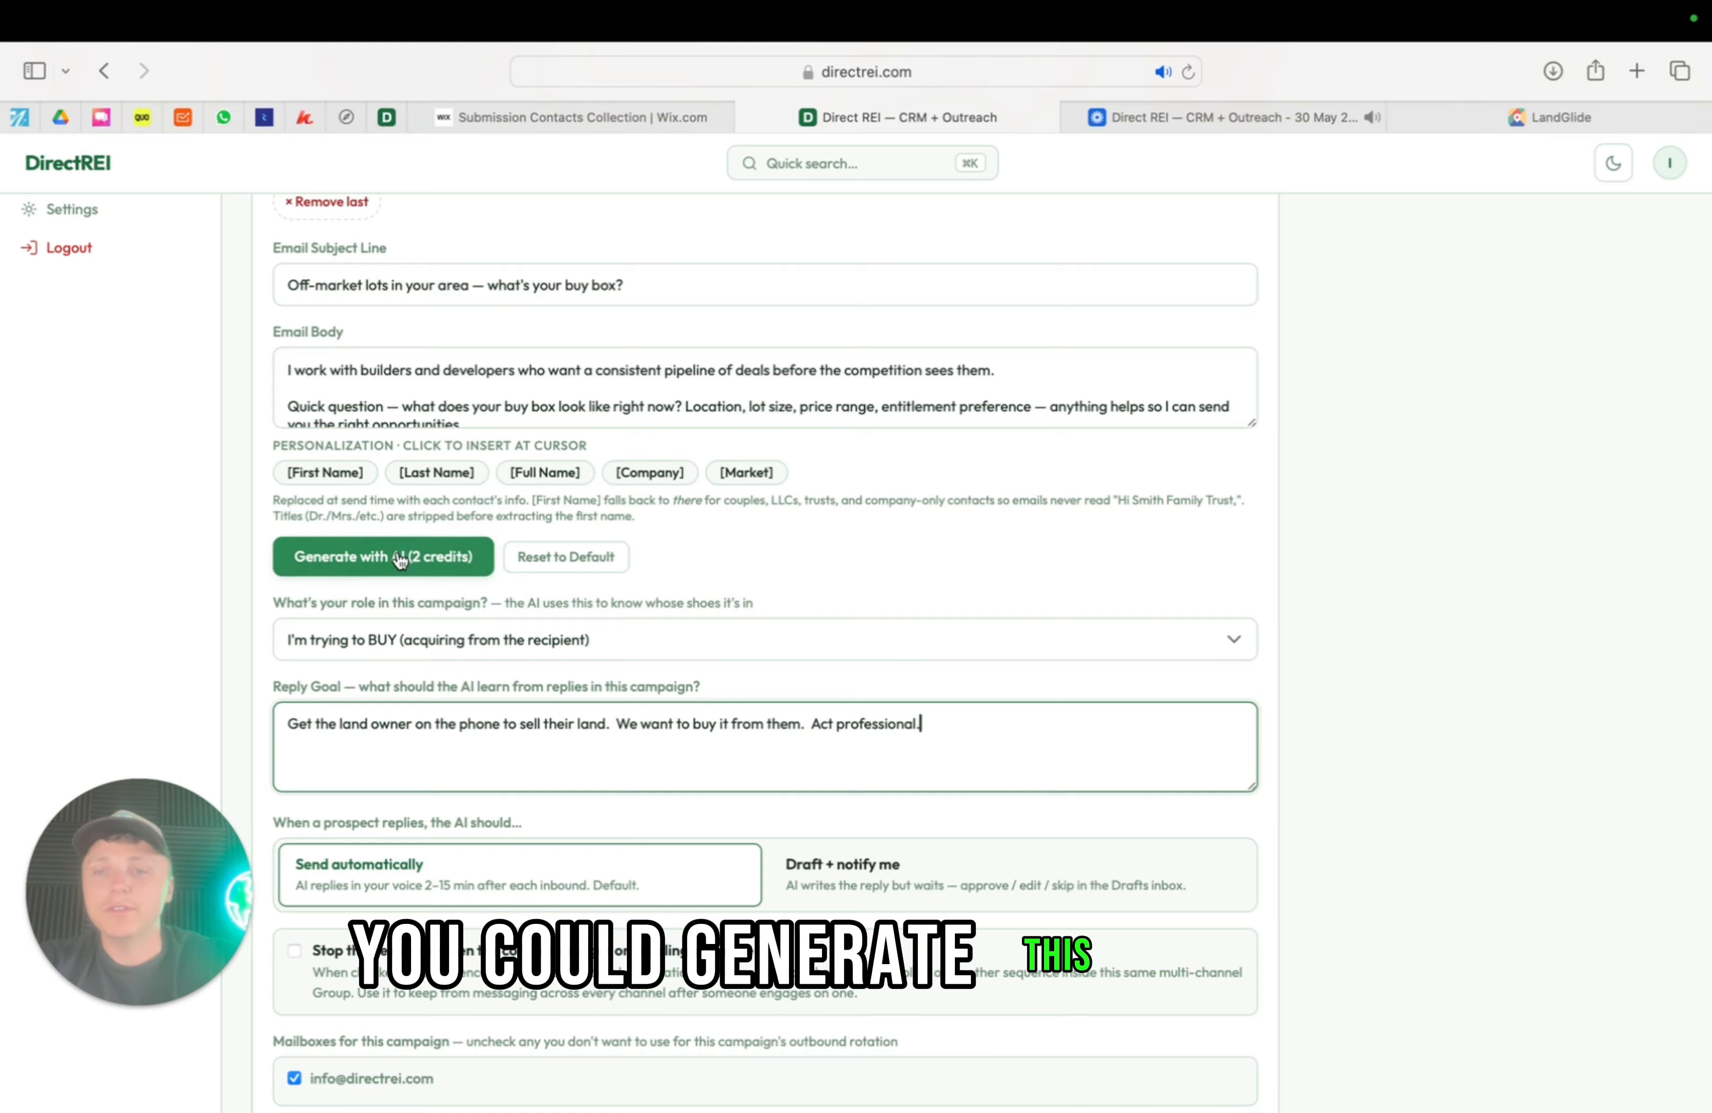
# Look through the first emails of the sequence again, and examine the AI reply handling, mailbox and follow-up cadence settings
pyautogui.scroll(1, 578, 425)
pyautogui.scroll(3, 579, 425)
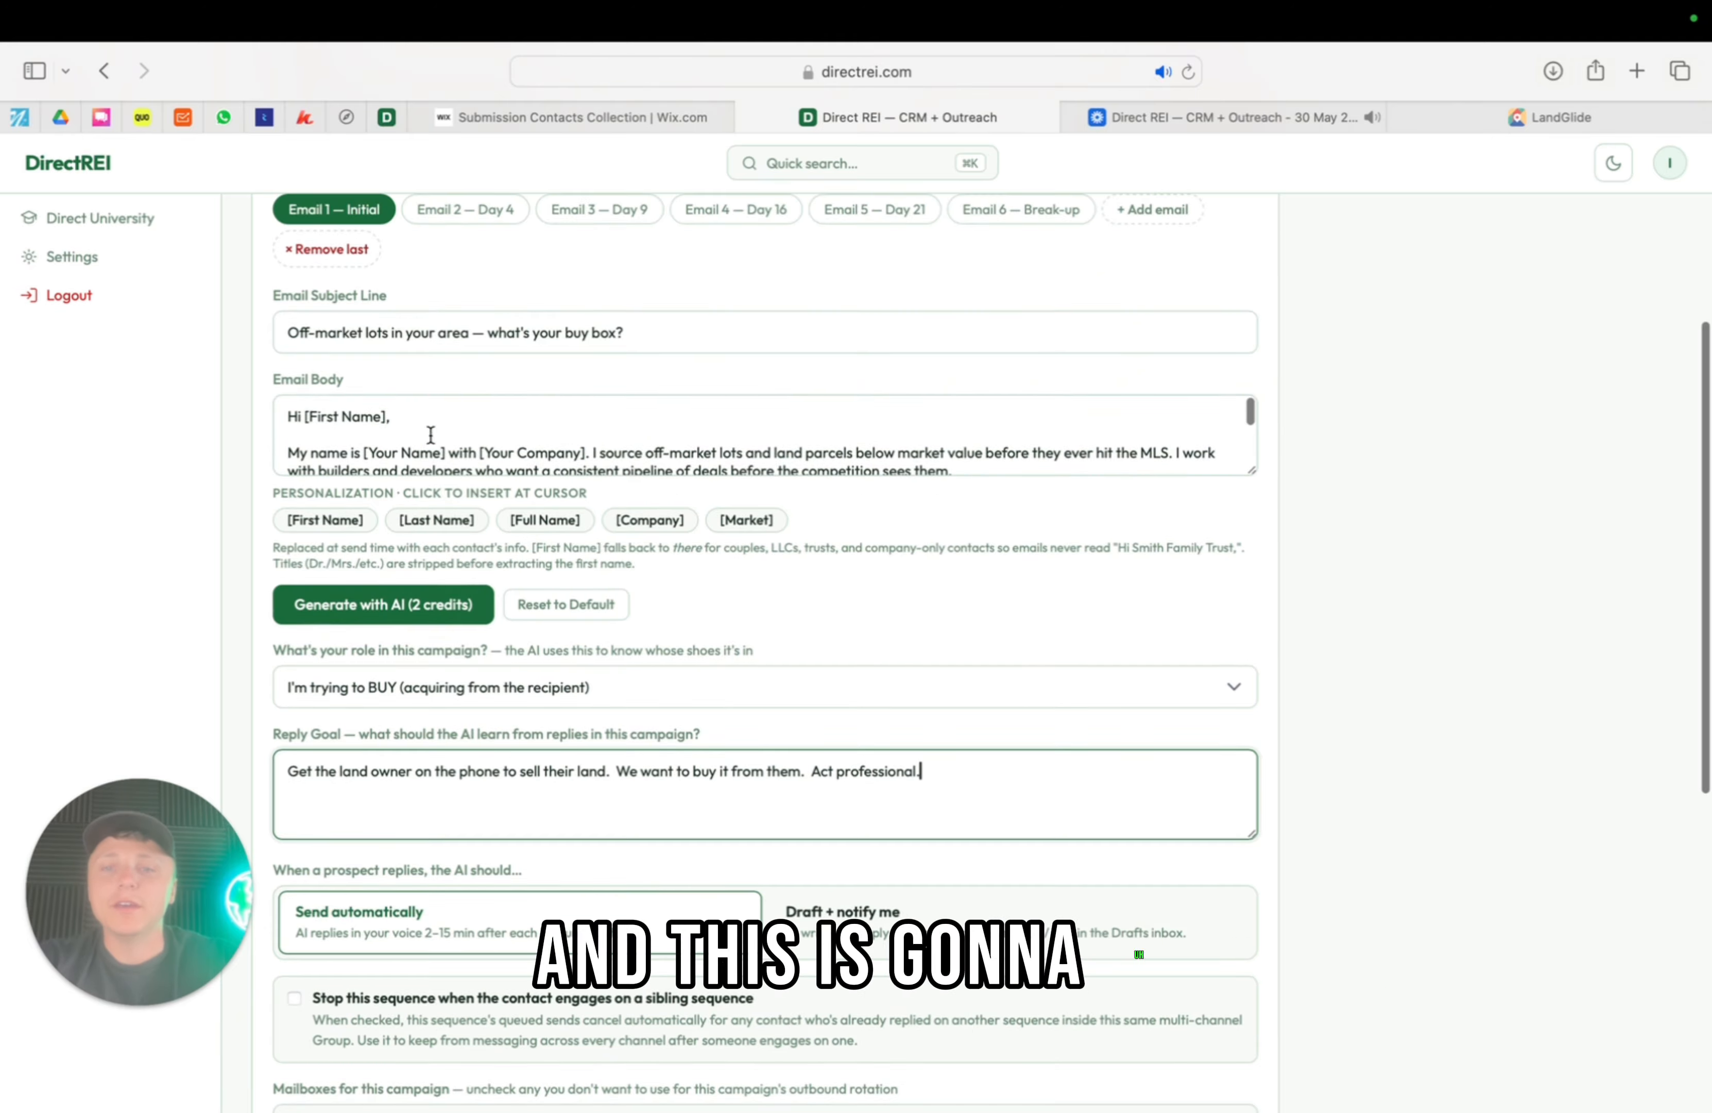
pyautogui.click(487, 217)
pyautogui.click(630, 217)
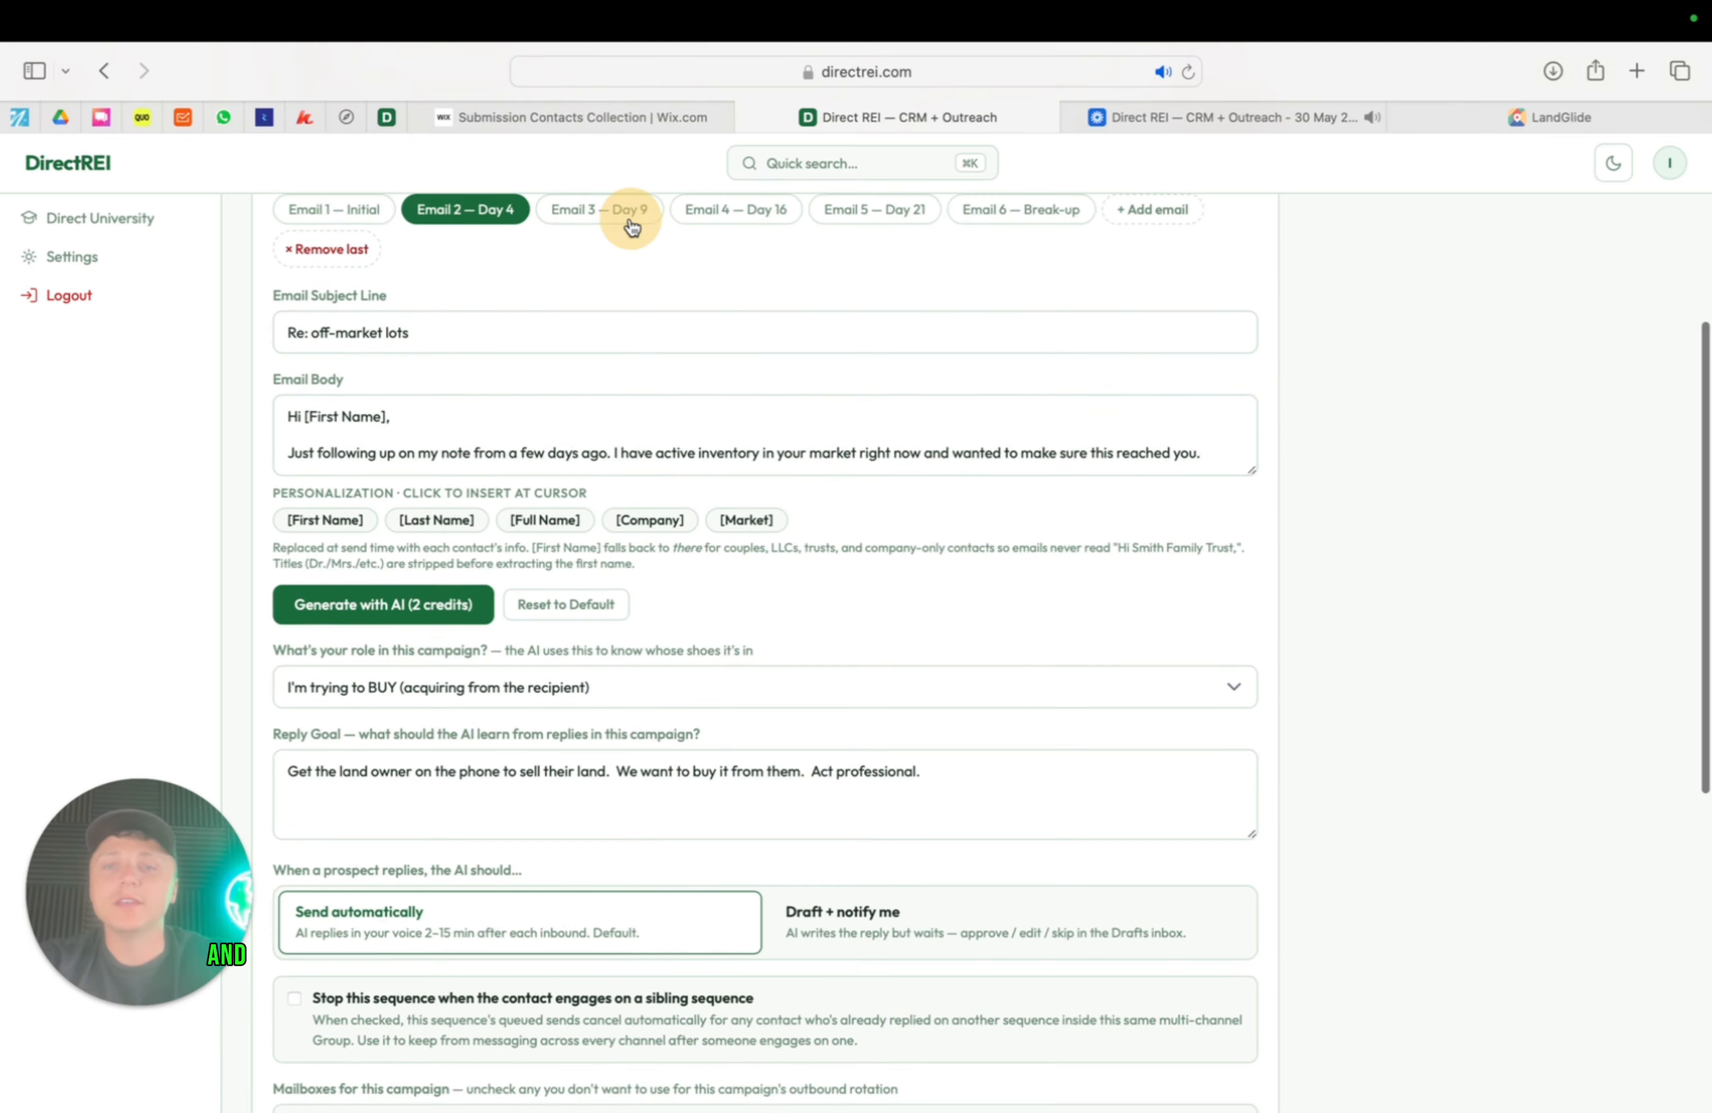
pyautogui.click(415, 211)
pyautogui.click(351, 210)
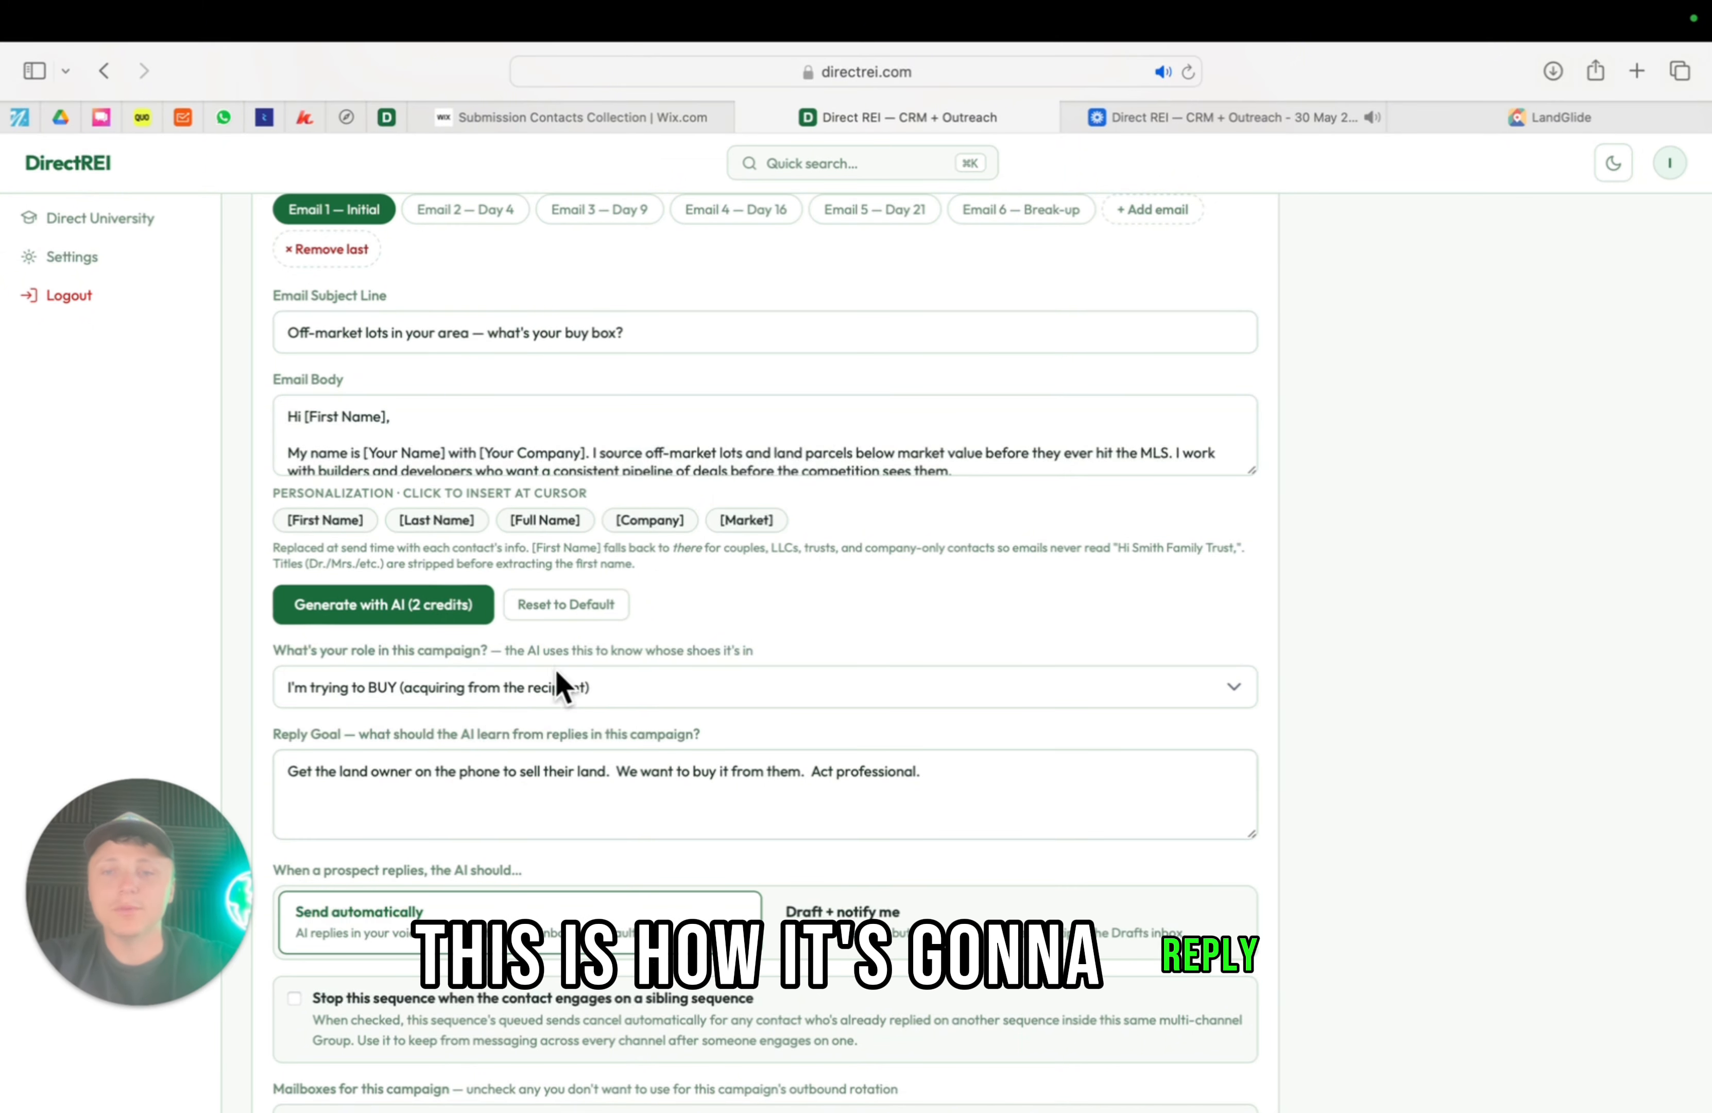
pyautogui.scroll(3, 587, 585)
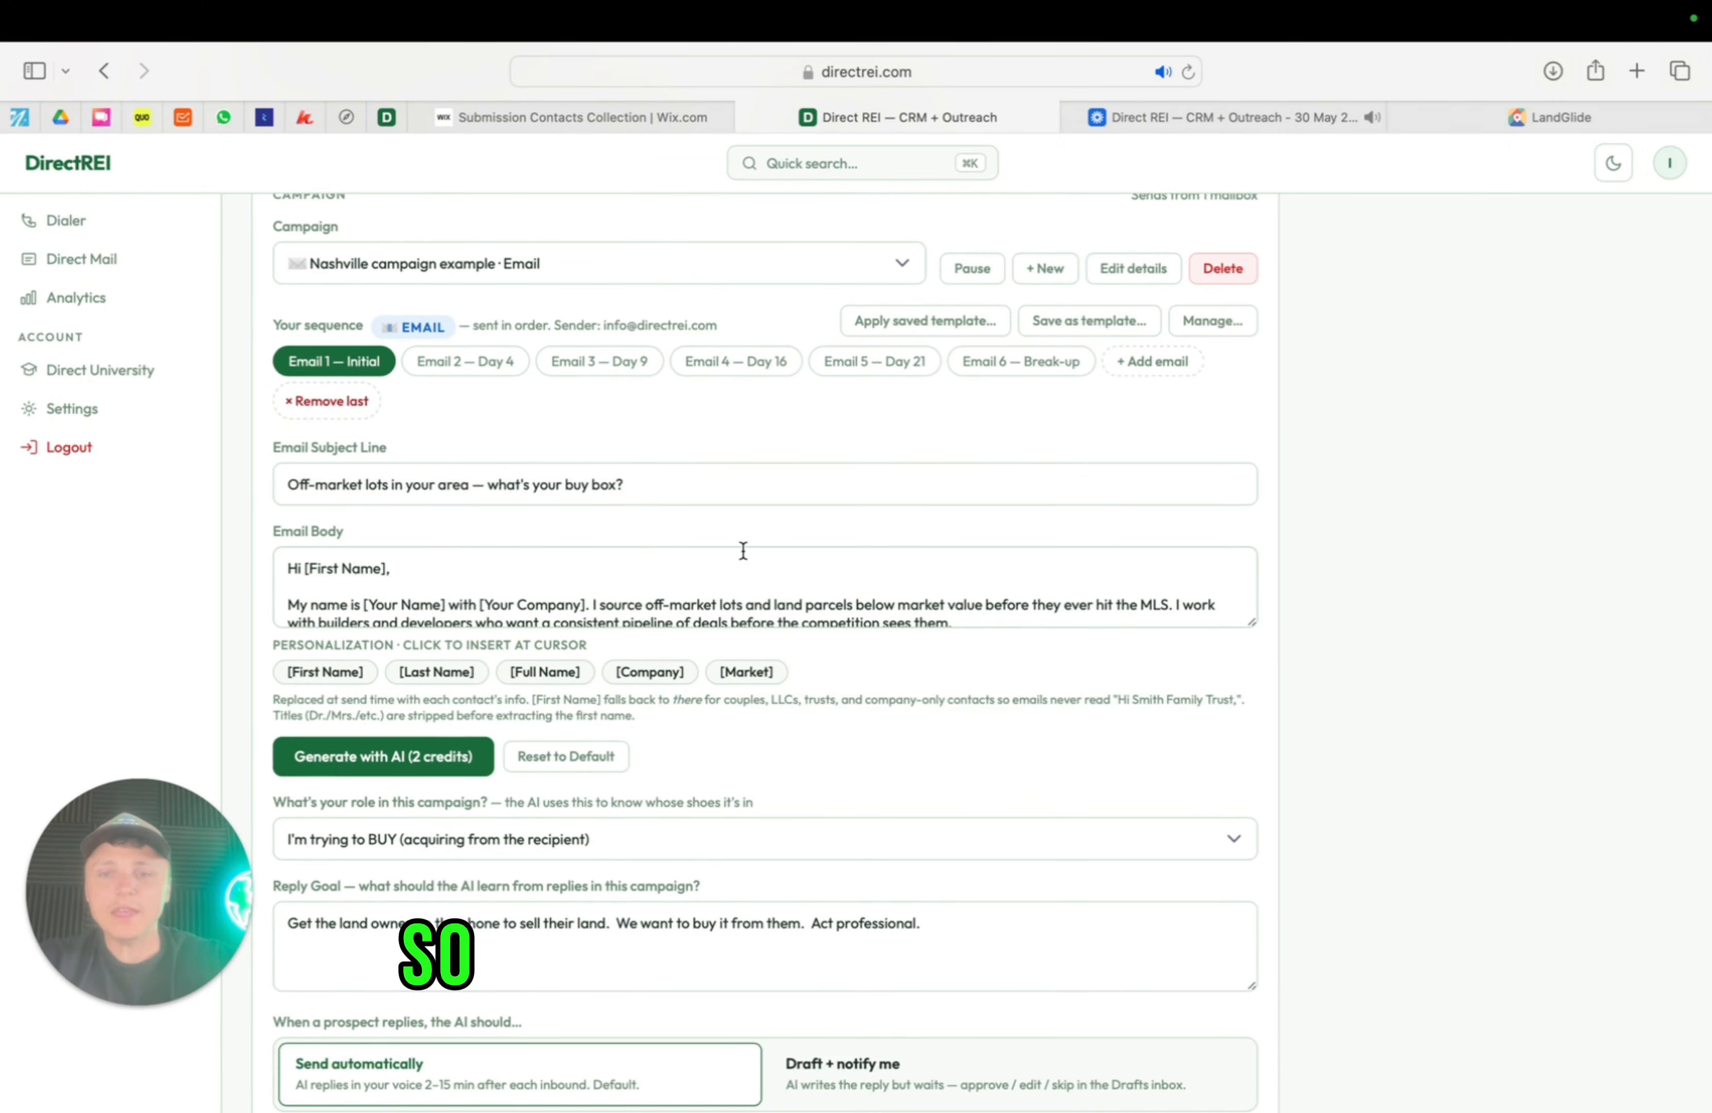
pyautogui.scroll(-10, 783, 511)
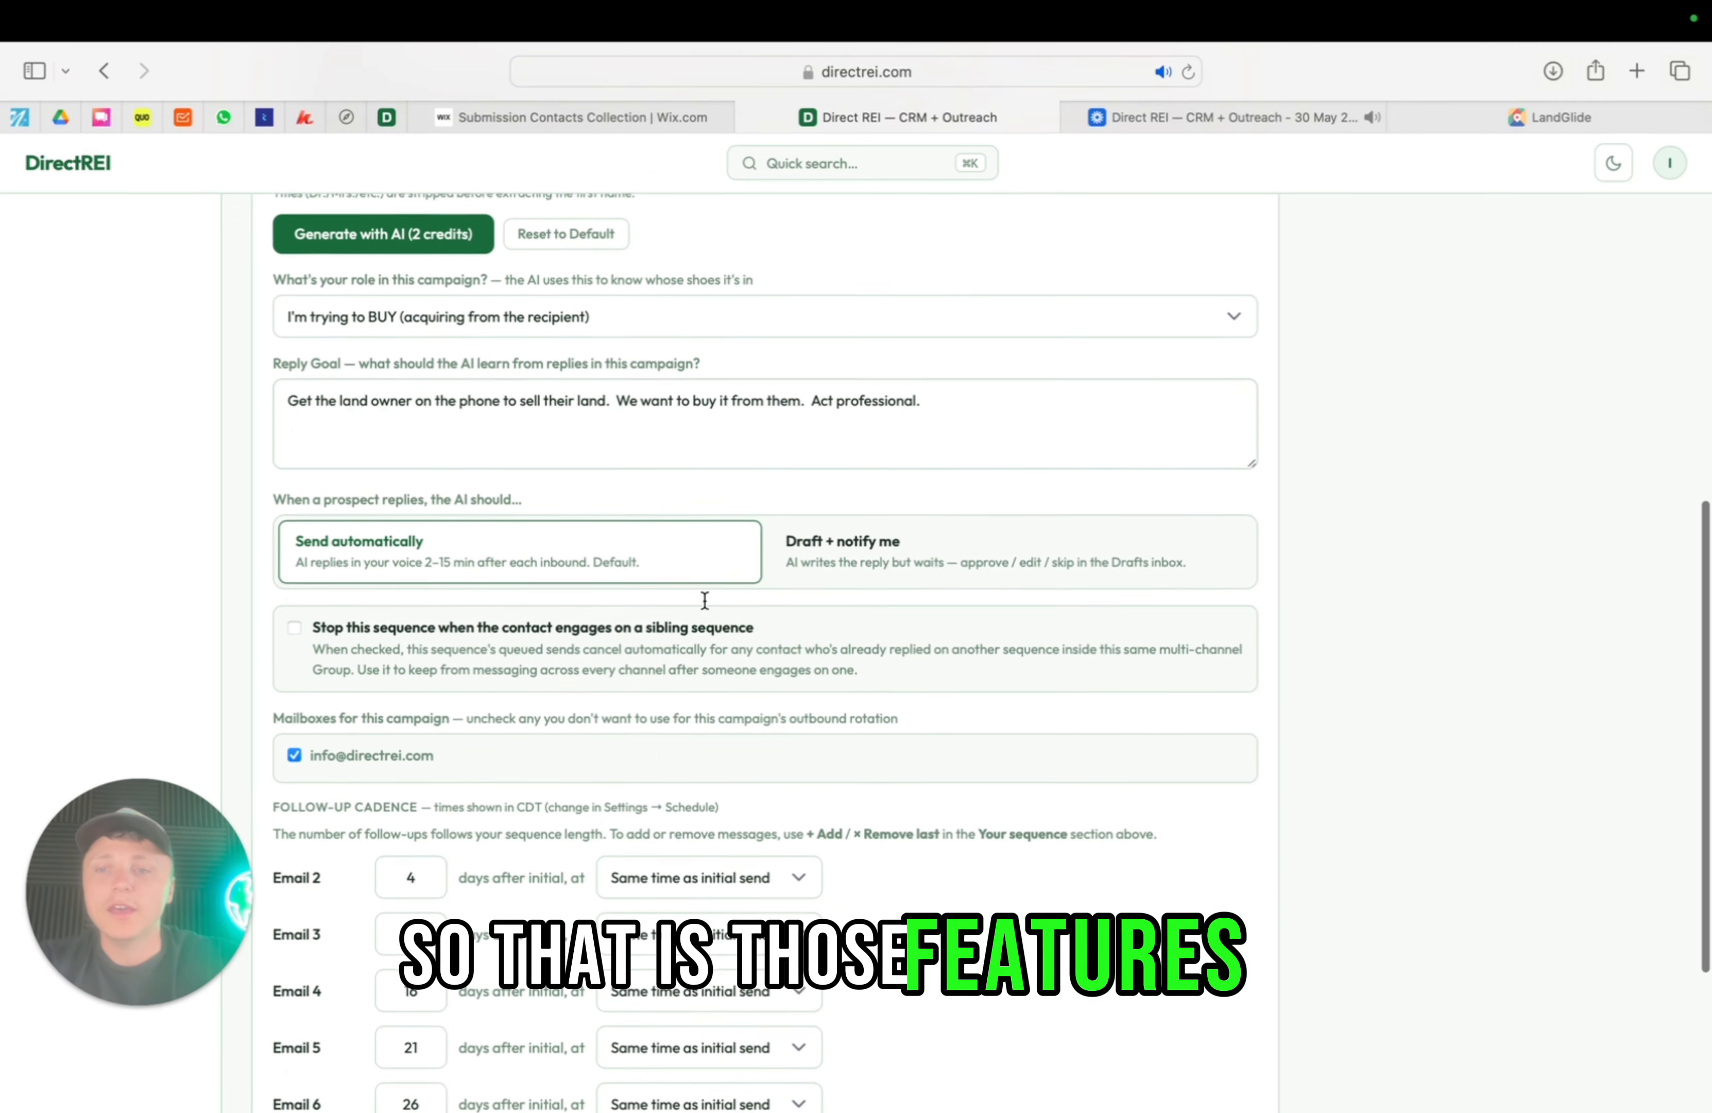
pyautogui.scroll(-1, 704, 600)
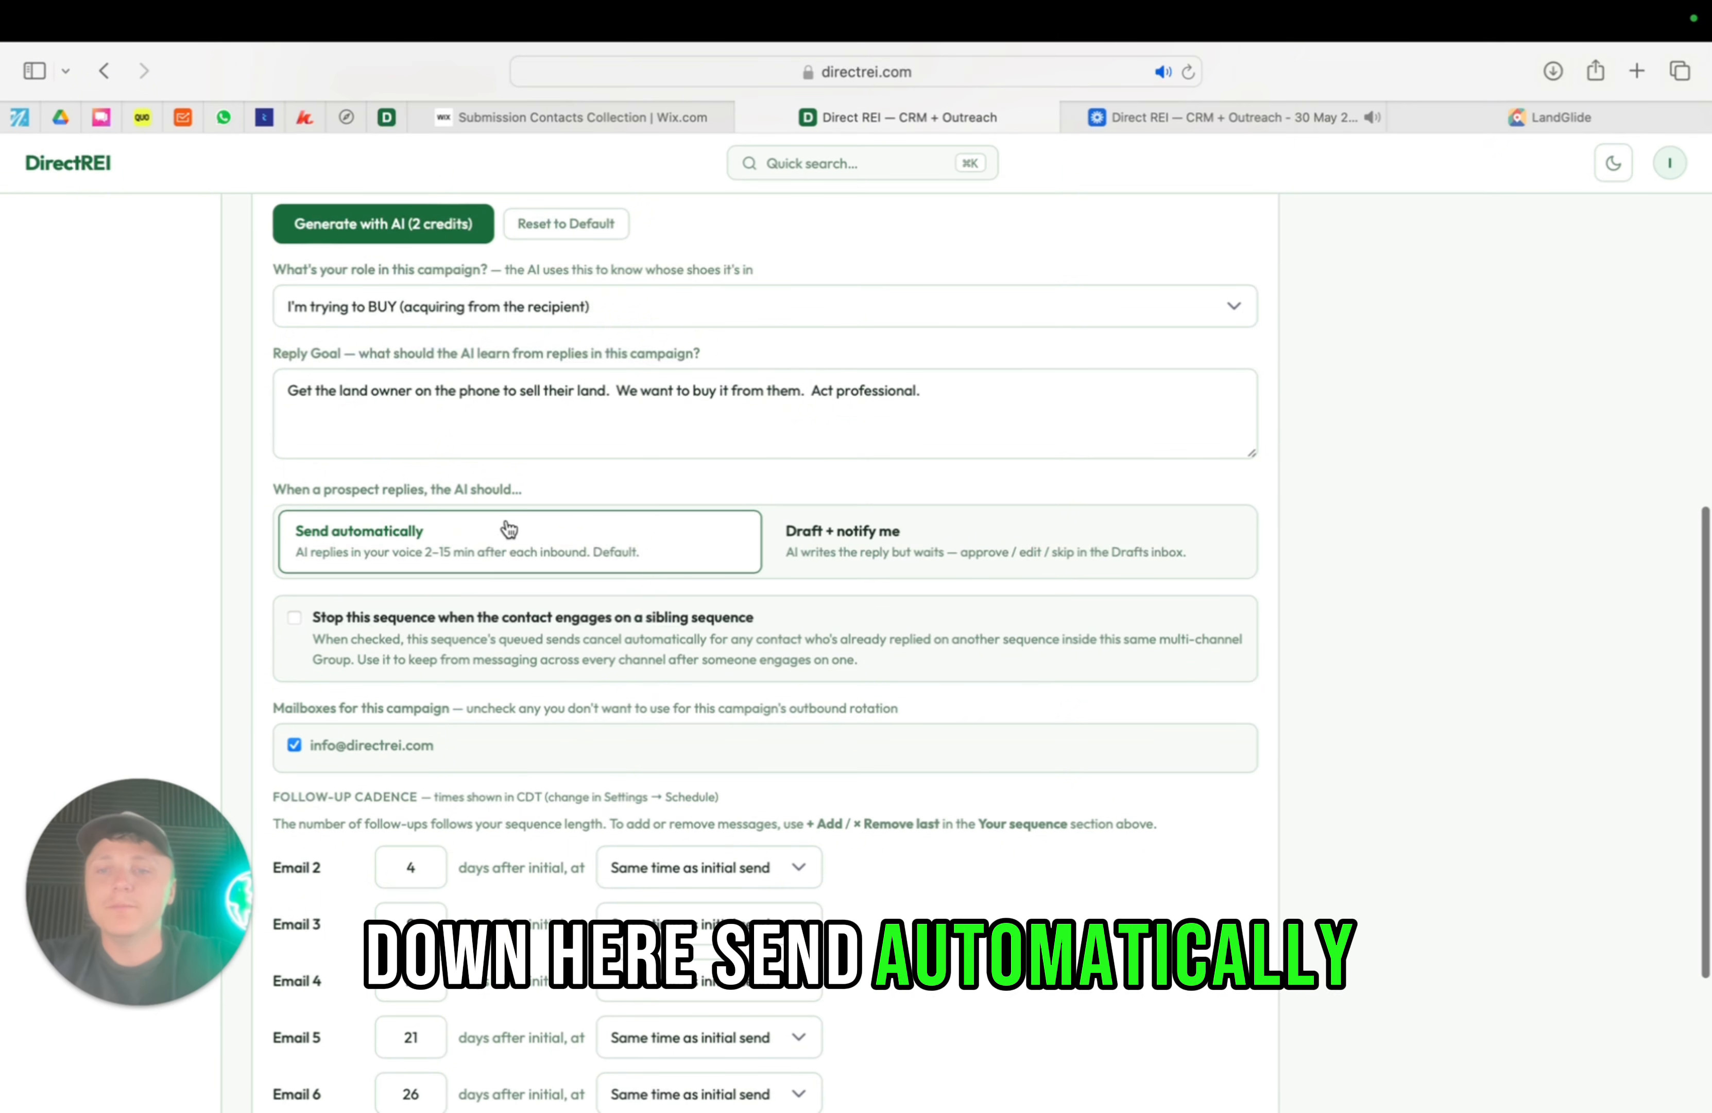
# Set the AI's reply handling to "Draft + notify me" so that replies wait for approval
pyautogui.click(1018, 517)
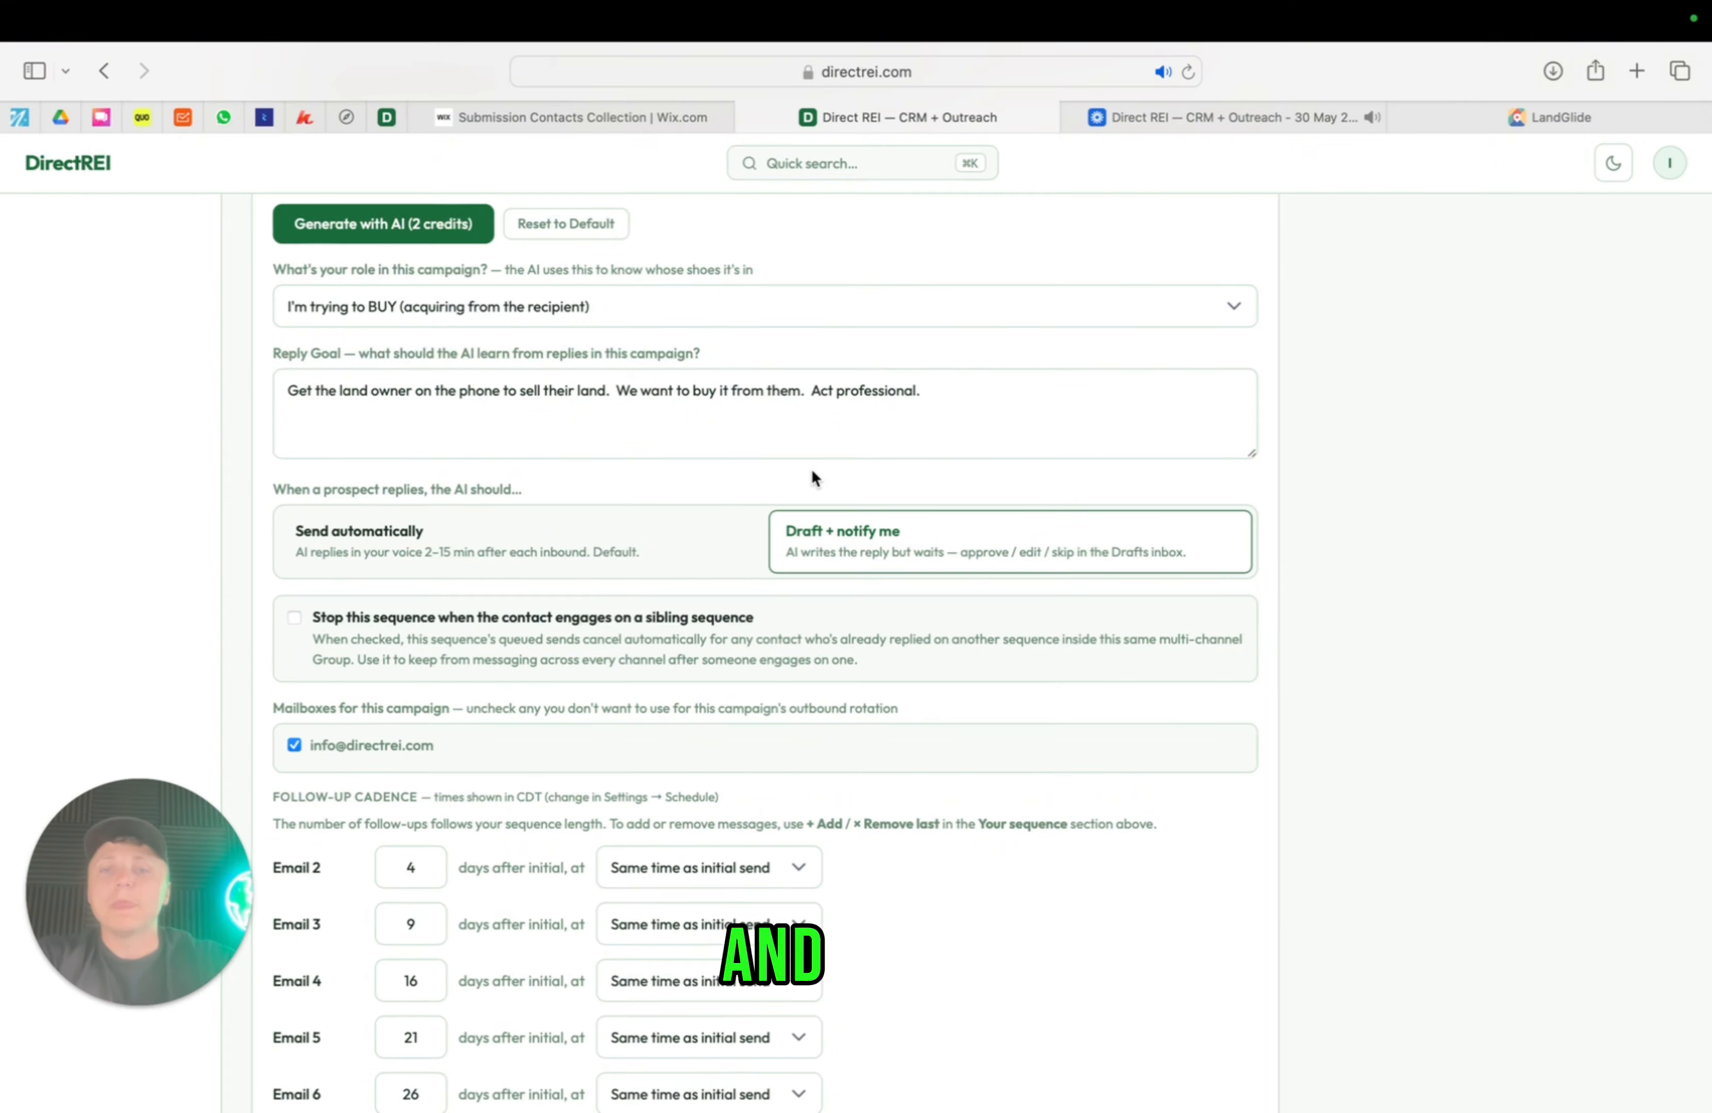
pyautogui.scroll(3, 812, 472)
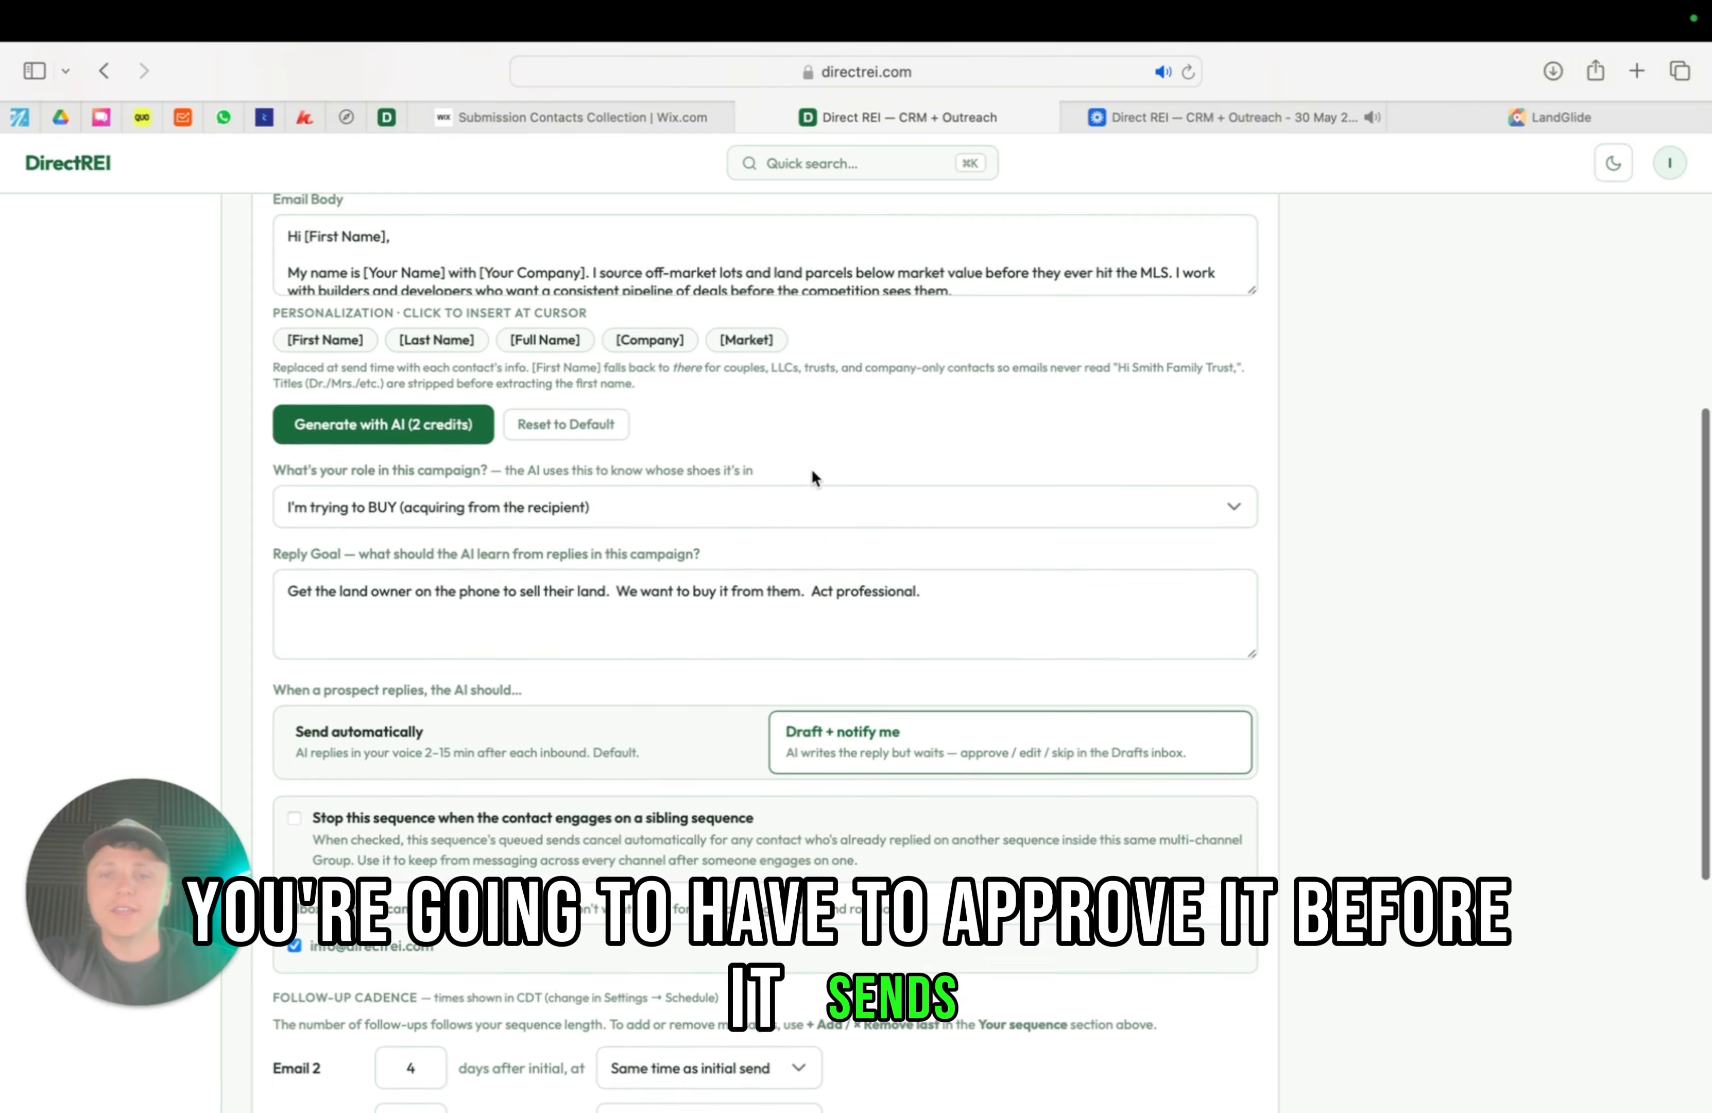
pyautogui.scroll(8, 811, 469)
pyautogui.scroll(-4, 666, 615)
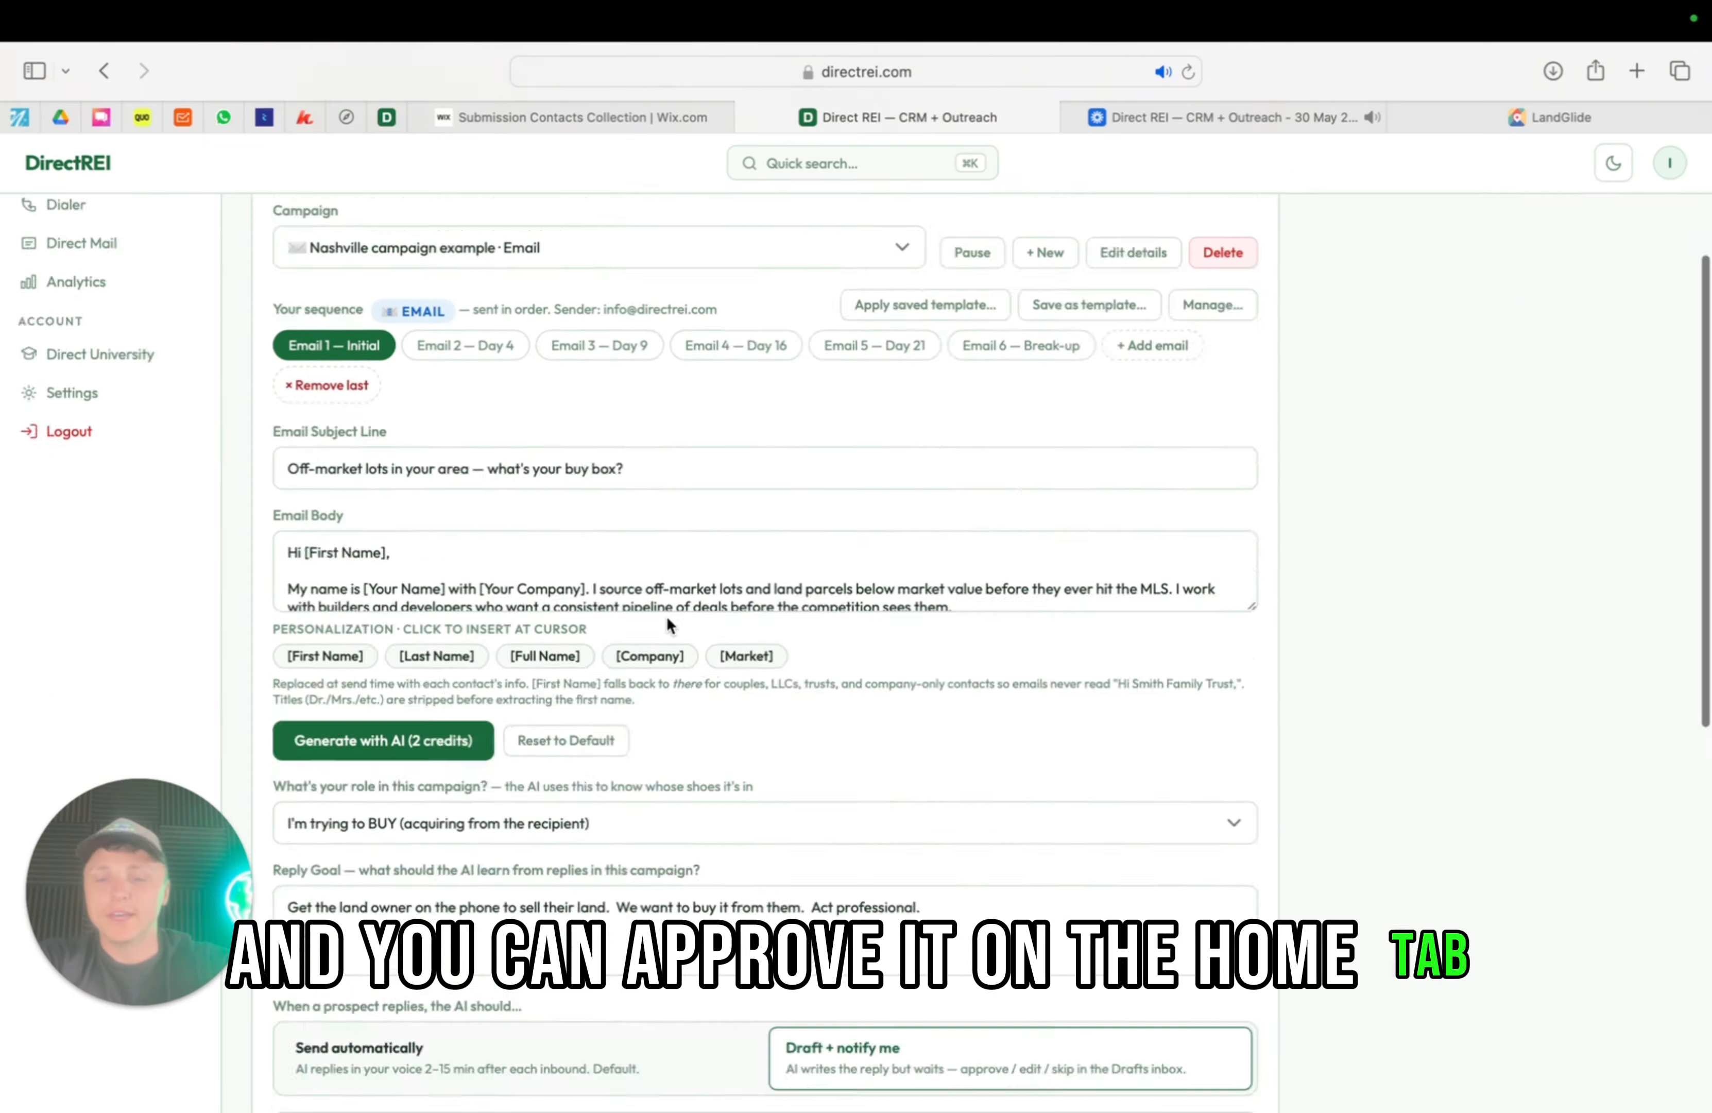
pyautogui.scroll(-10, 666, 616)
pyautogui.scroll(2, 667, 619)
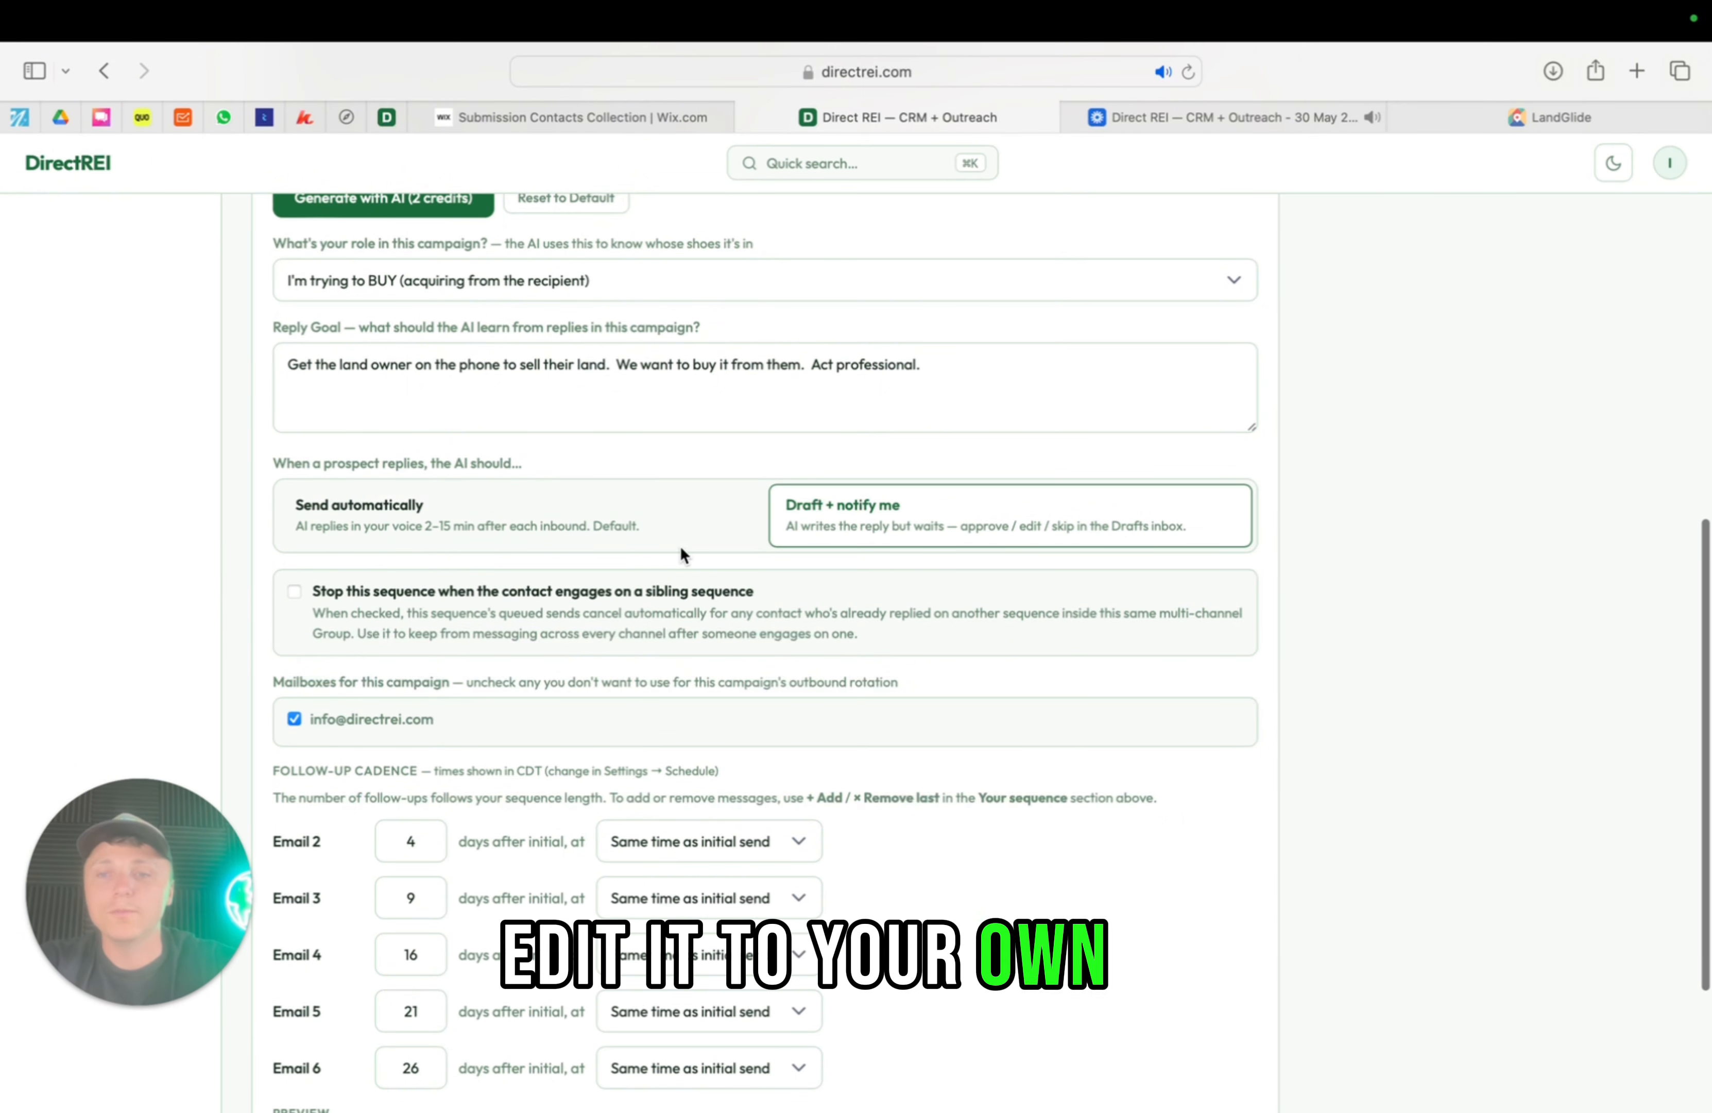
# Enable stopping this email sequence when the contact engages on a sibling sequence
pyautogui.scroll(-2, 712, 481)
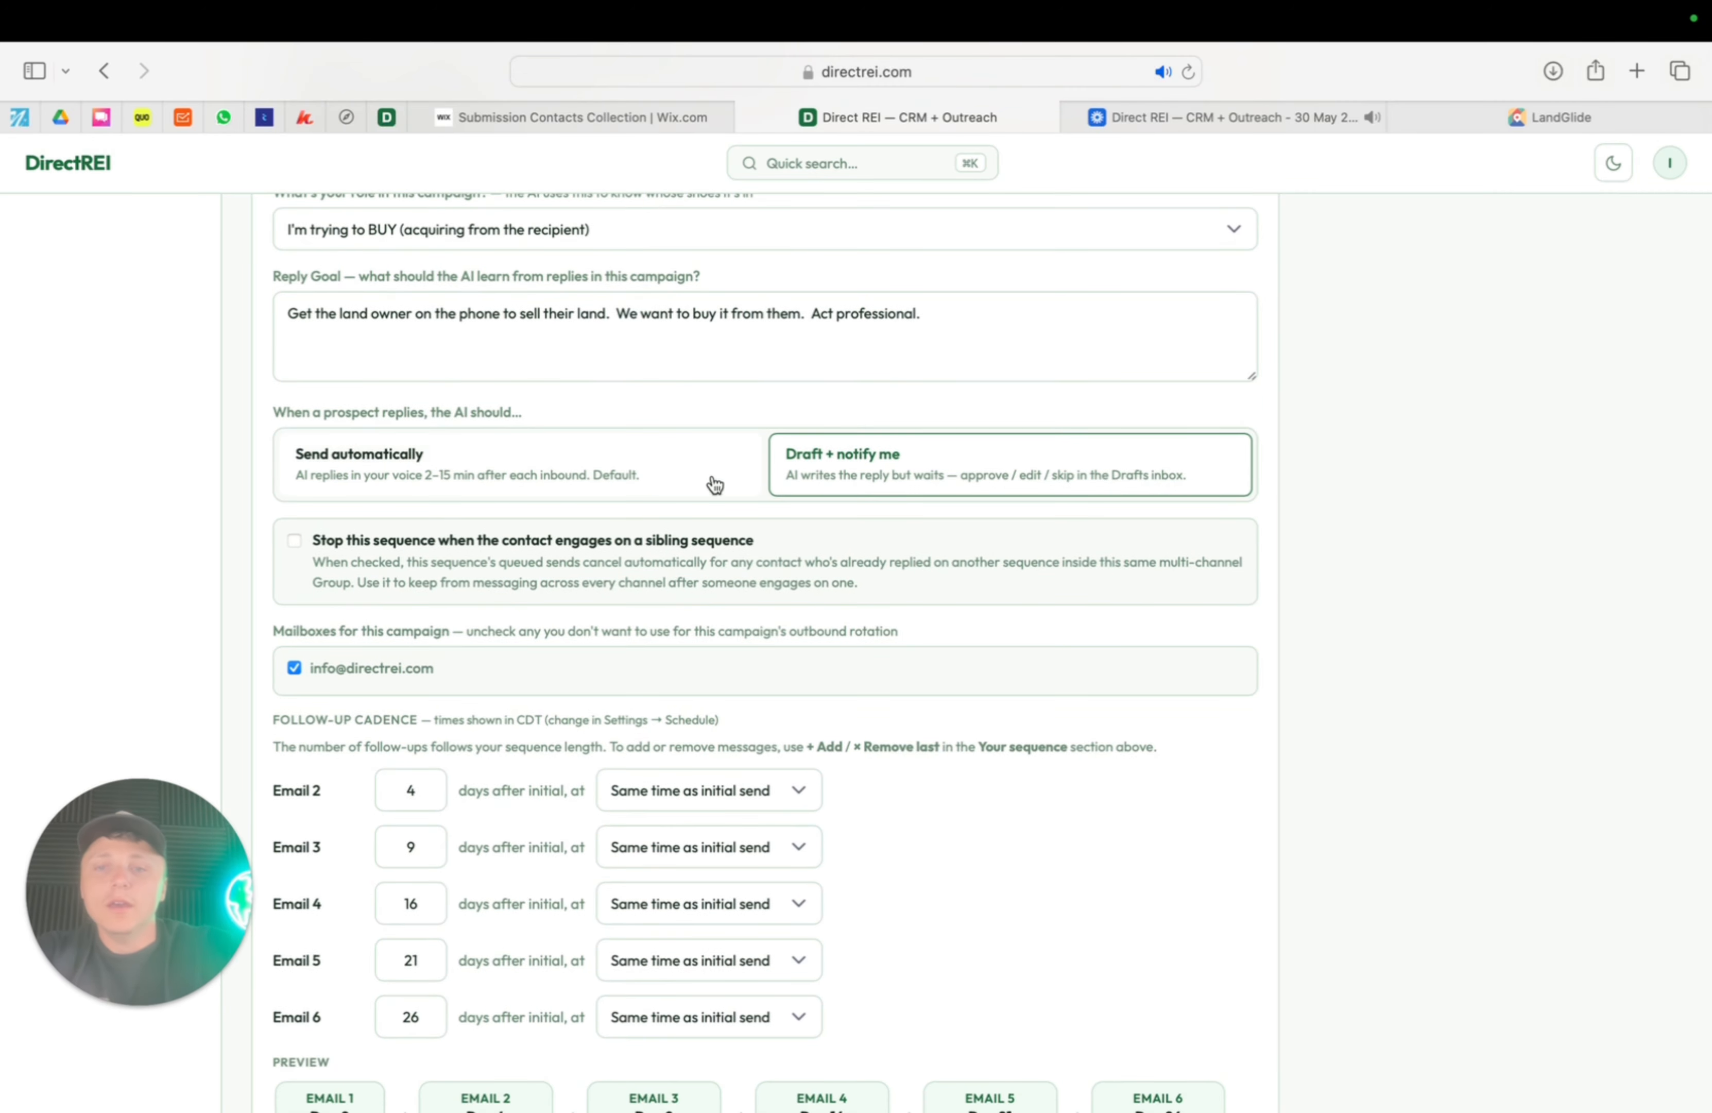
pyautogui.scroll(-1, 431, 549)
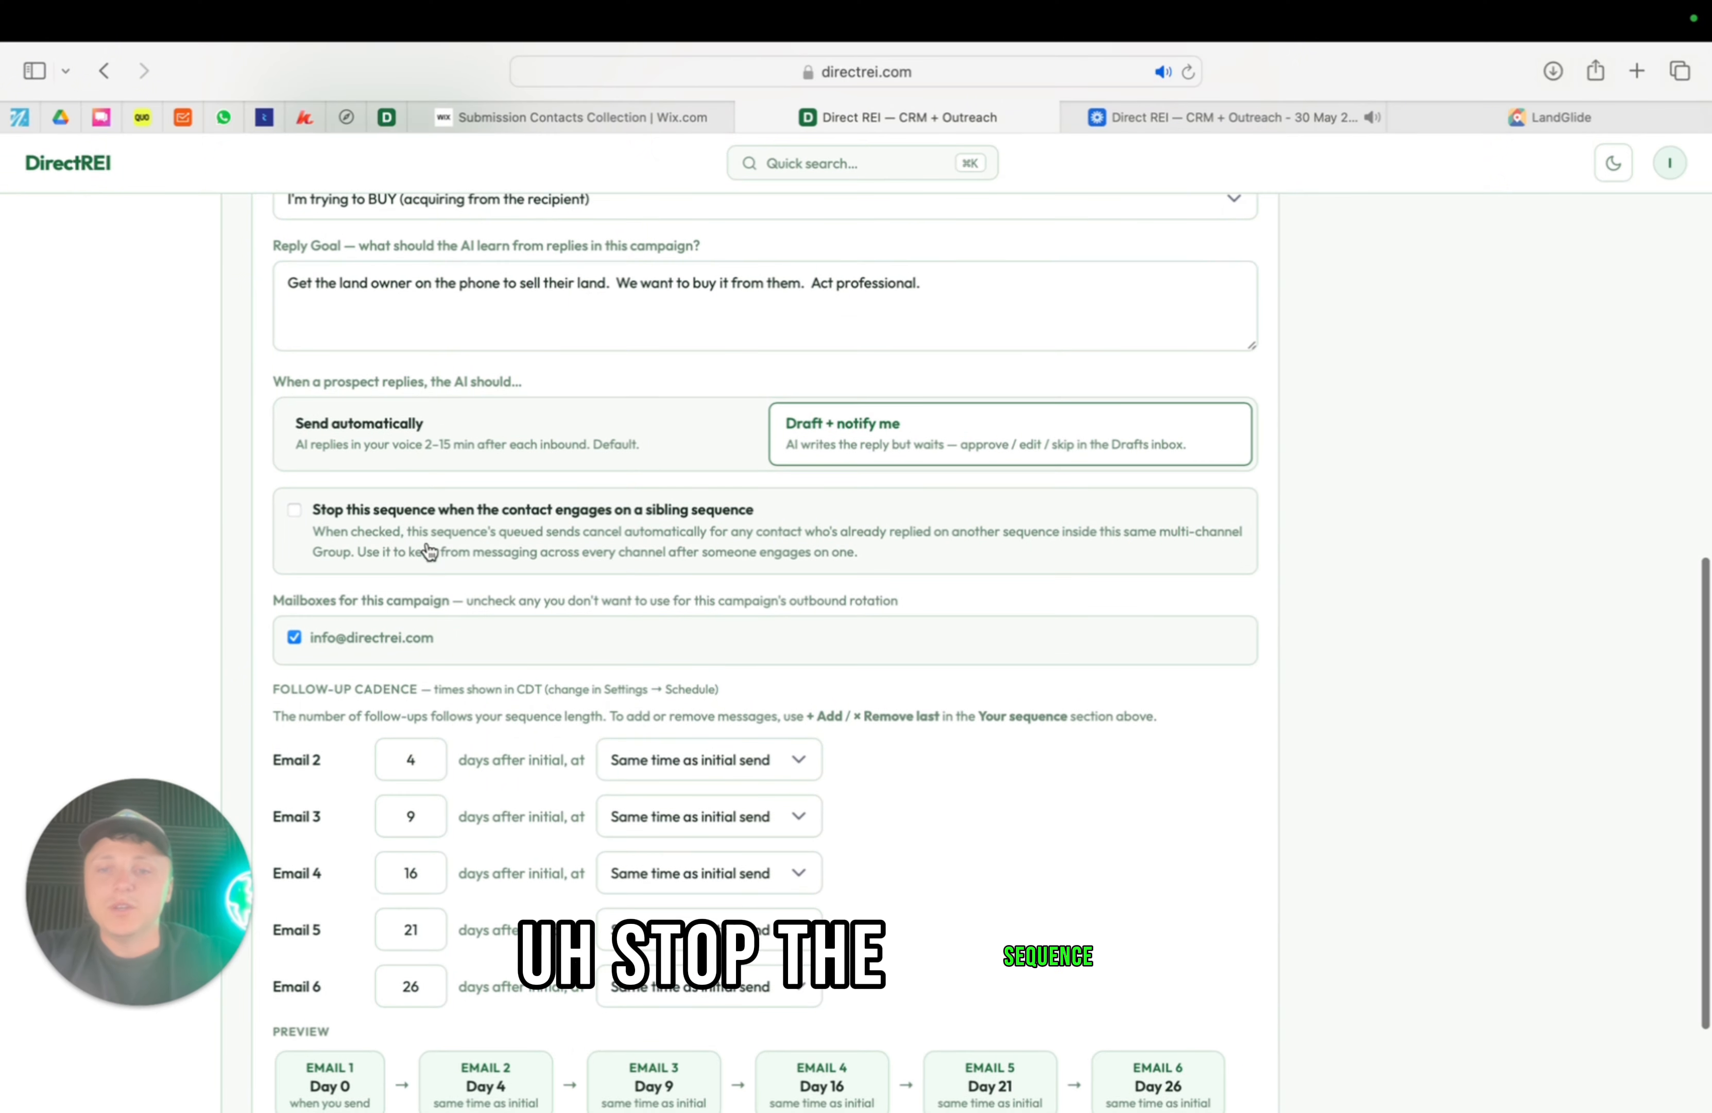
pyautogui.click(554, 510)
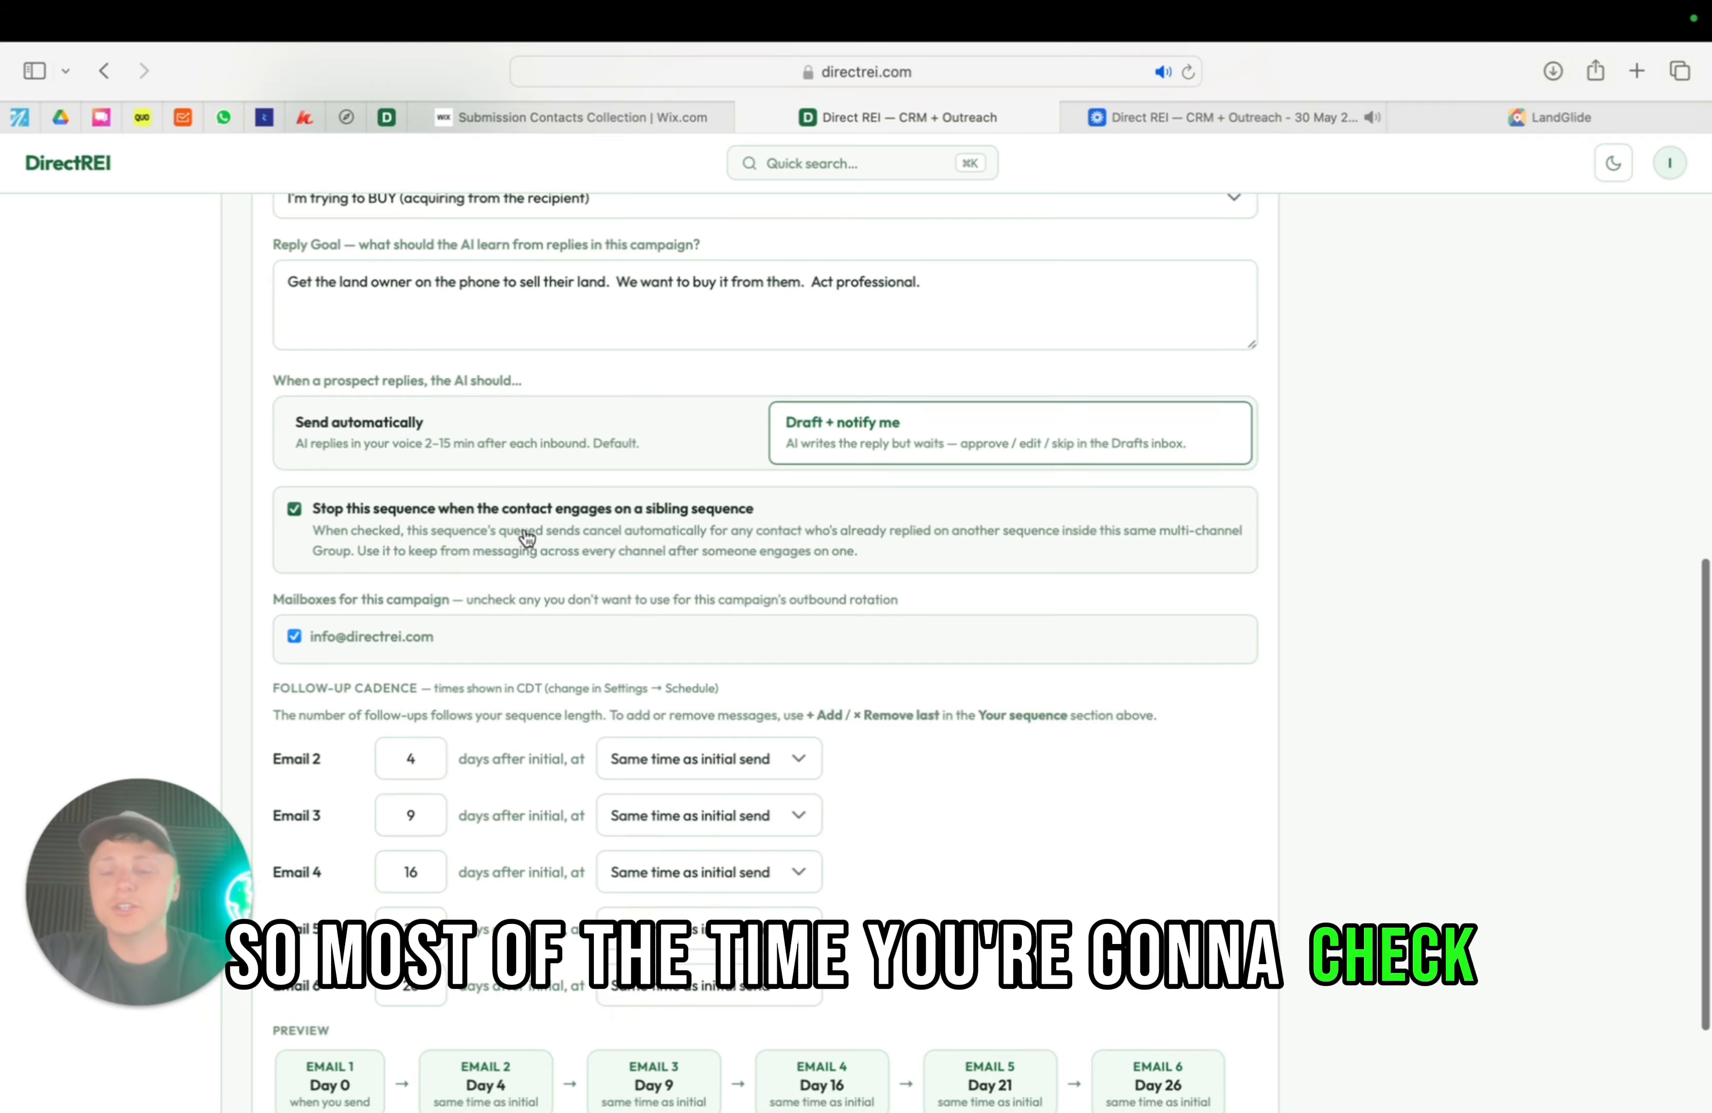
# Exclude the campaign's mailbox from the outbound rotation and include it again
pyautogui.scroll(-1, 526, 538)
pyautogui.scroll(-4, 351, 572)
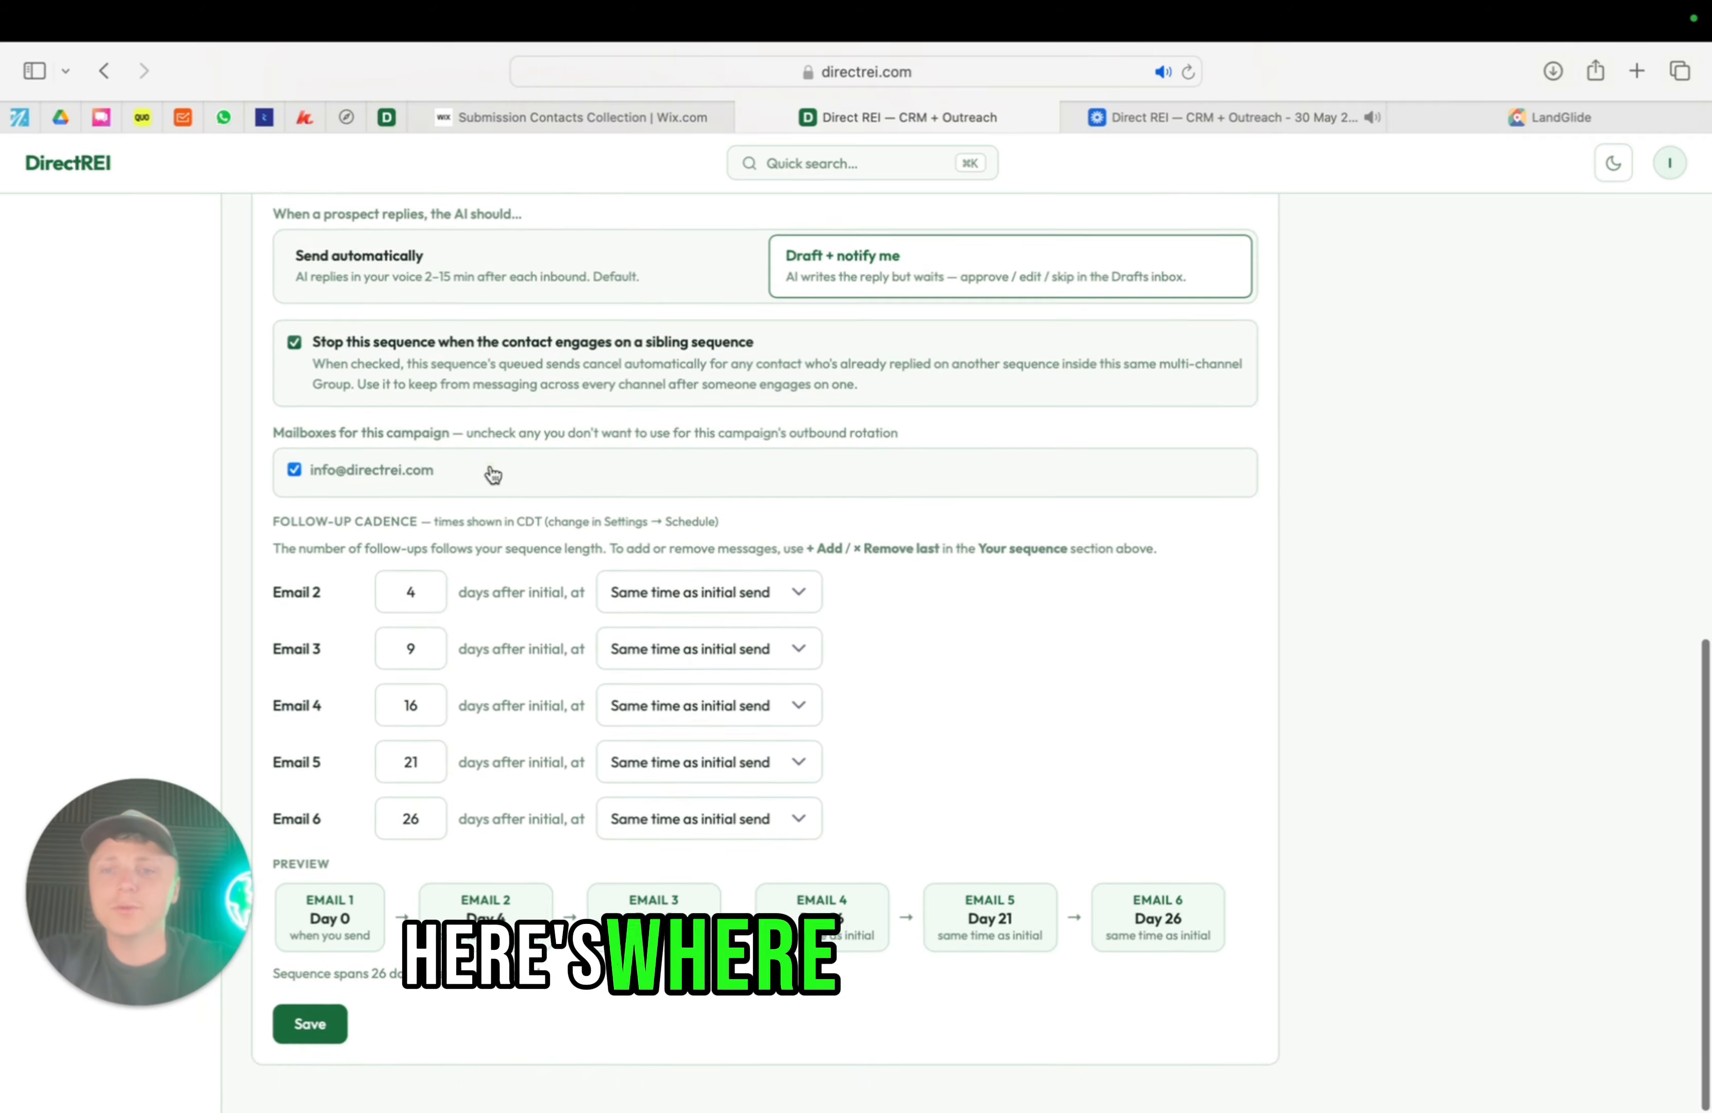
pyautogui.click(294, 470)
pyautogui.click(294, 470)
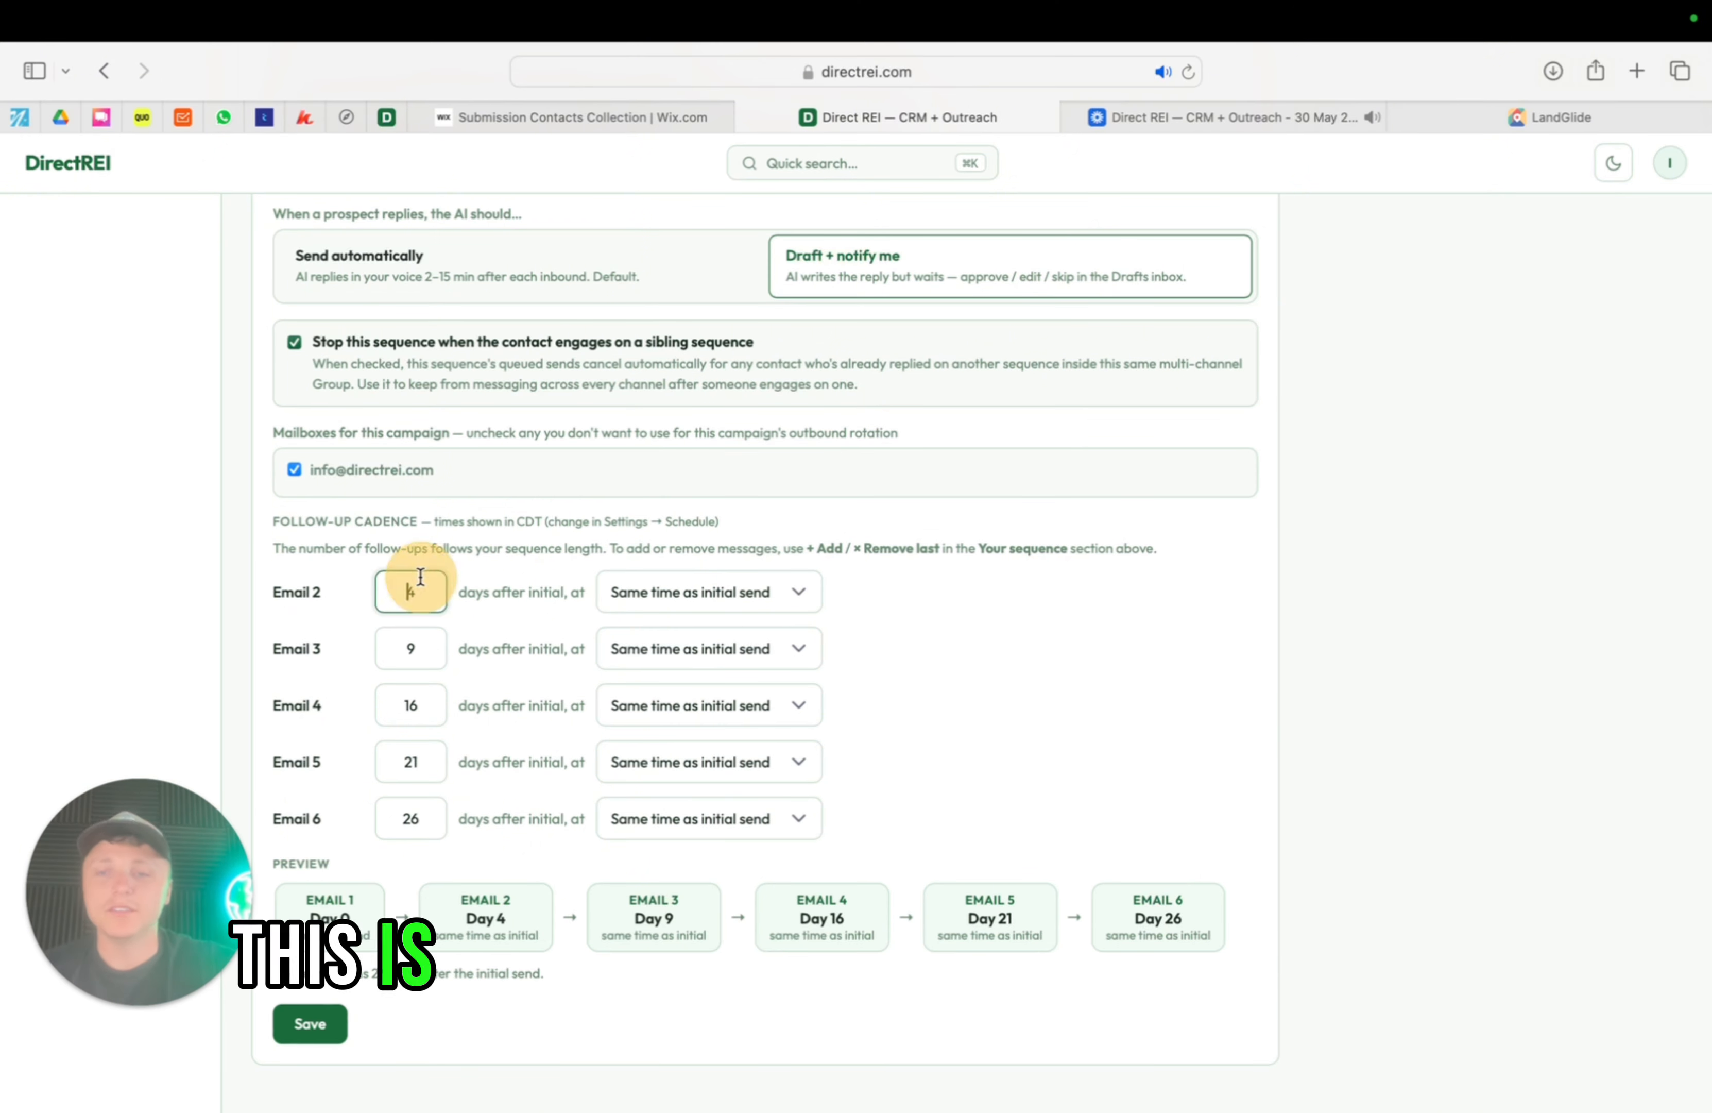
# Compare the follow-up cadence of Emails 2 to 6 with the sequence's email list, without changing any intervals
pyautogui.scroll(15, 589, 590)
pyautogui.scroll(-2, 578, 614)
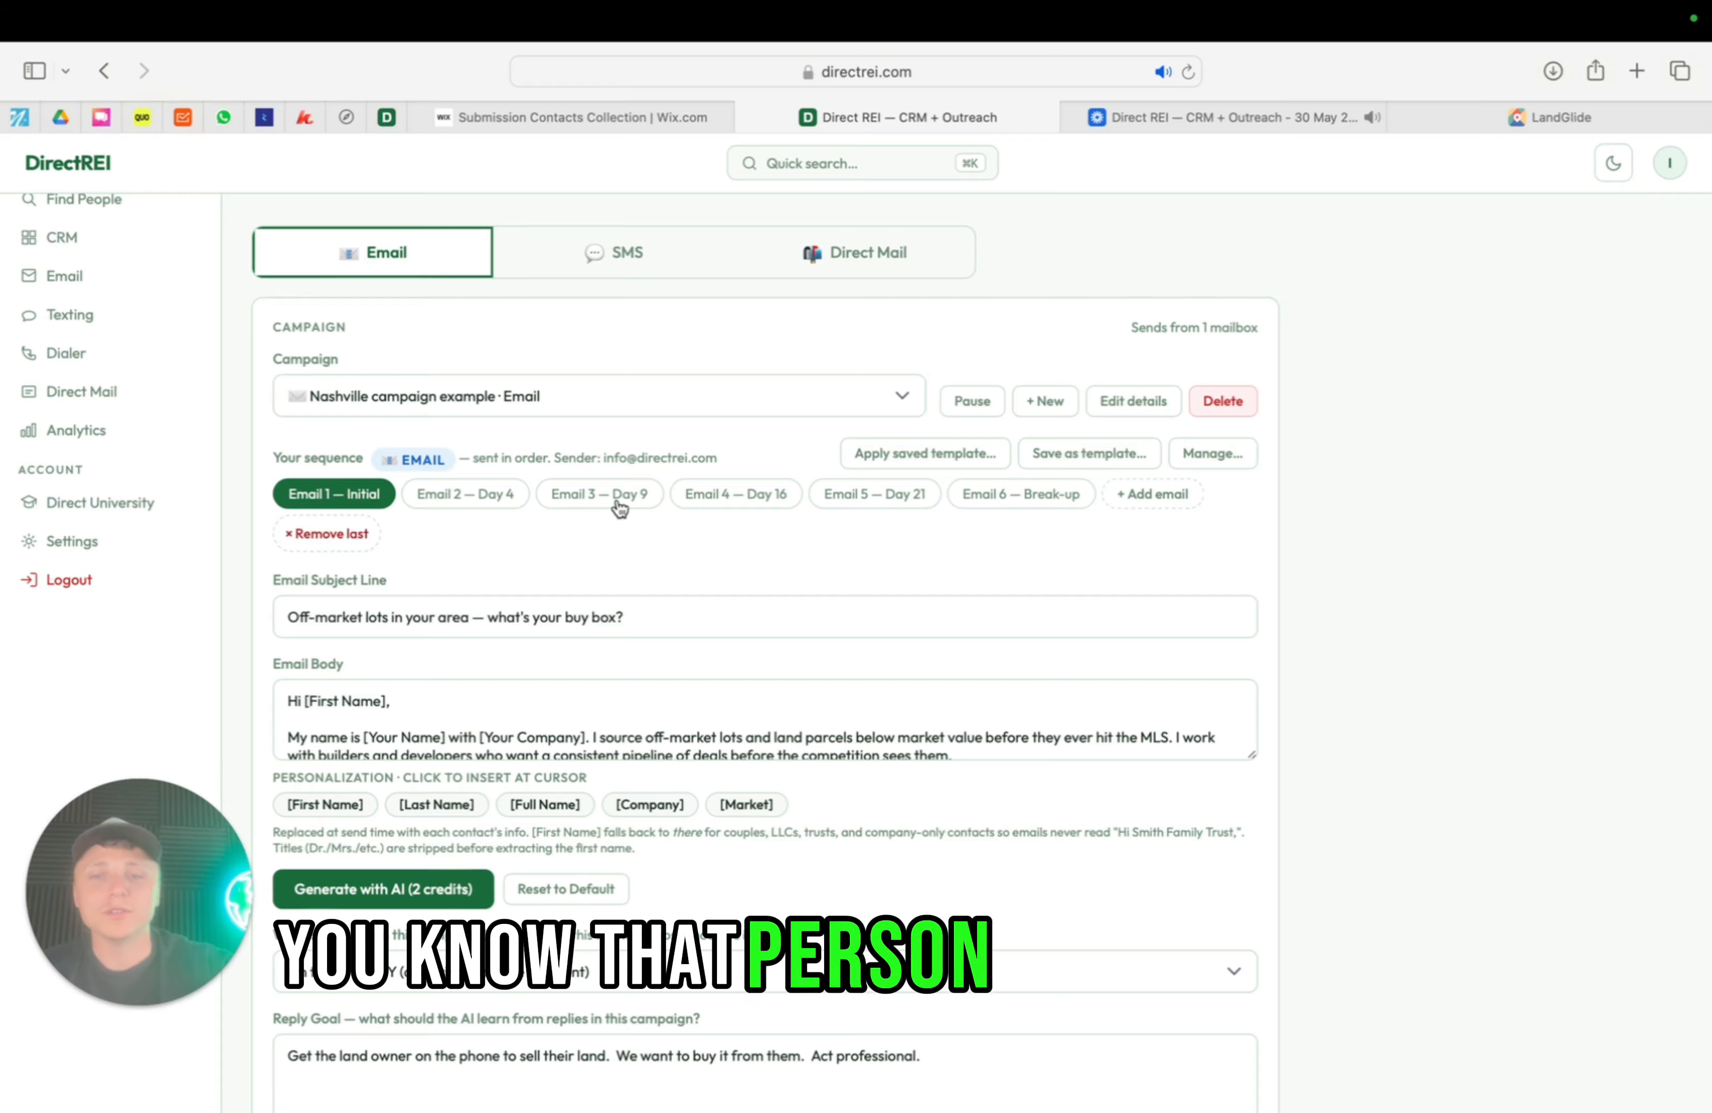
pyautogui.scroll(-12, 1073, 500)
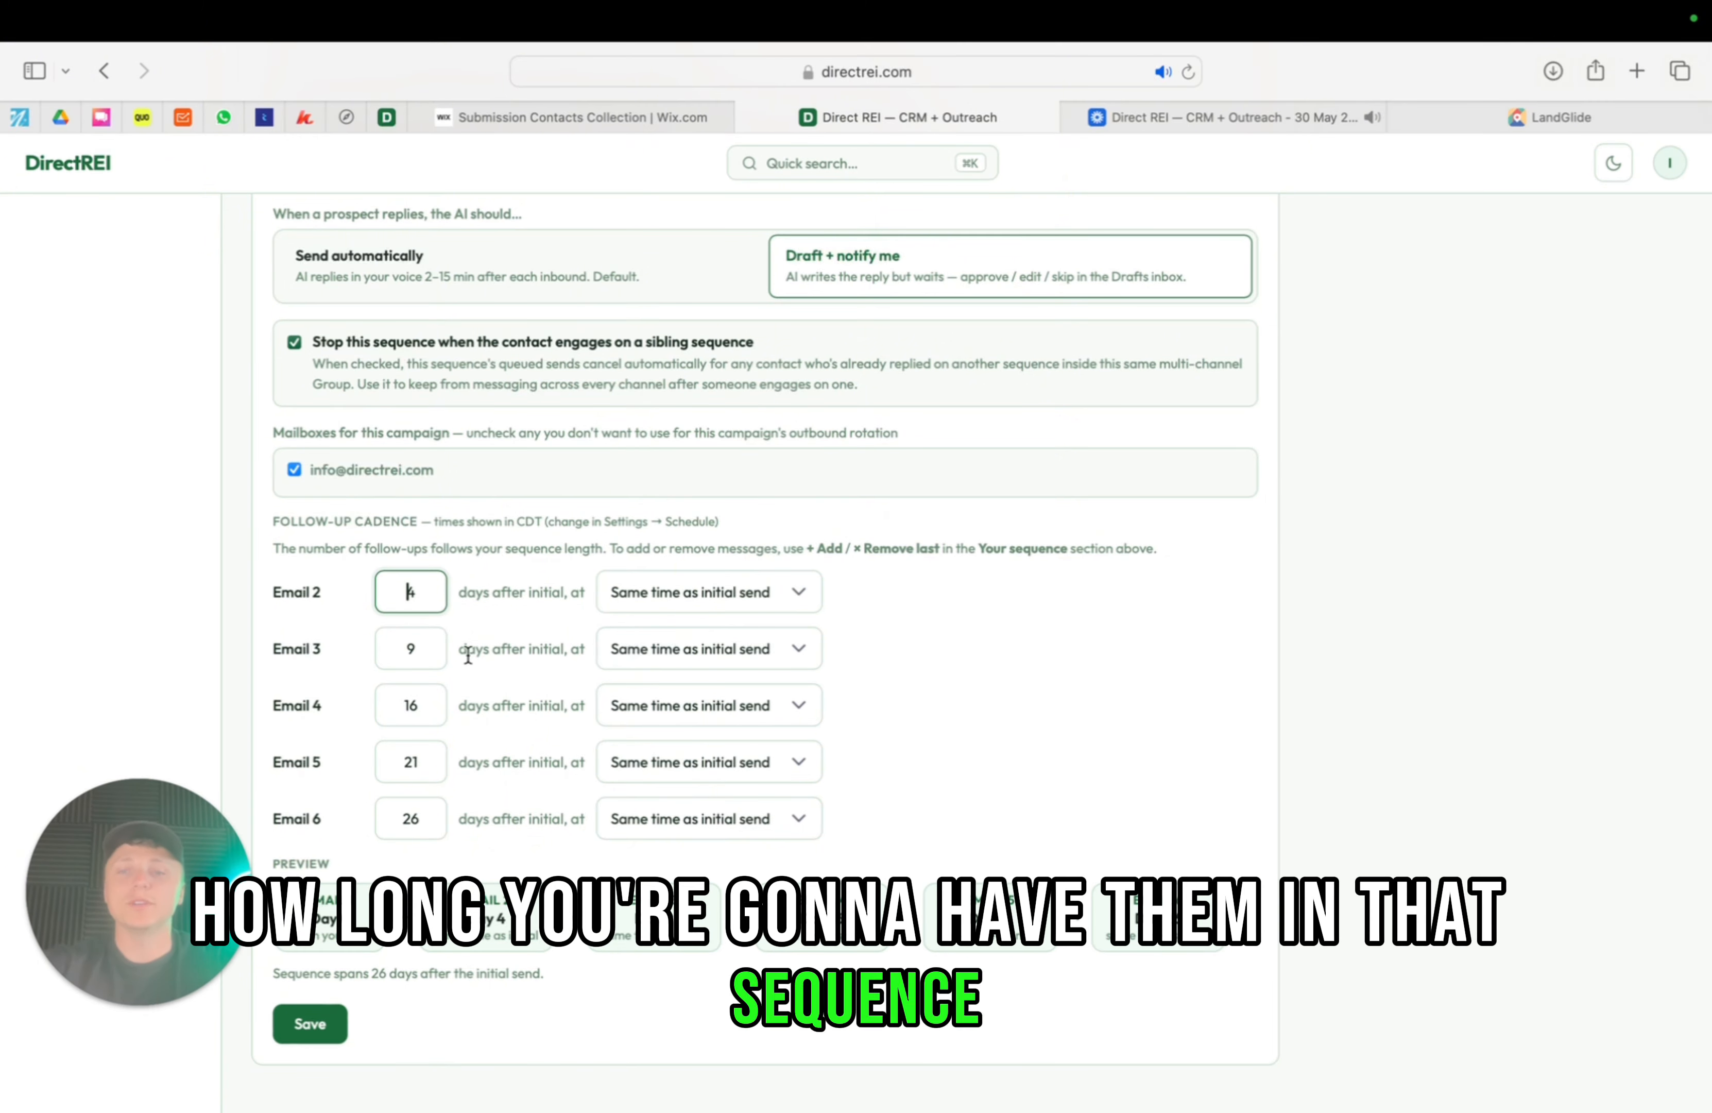
pyautogui.scroll(15, 468, 656)
pyautogui.scroll(-2, 467, 655)
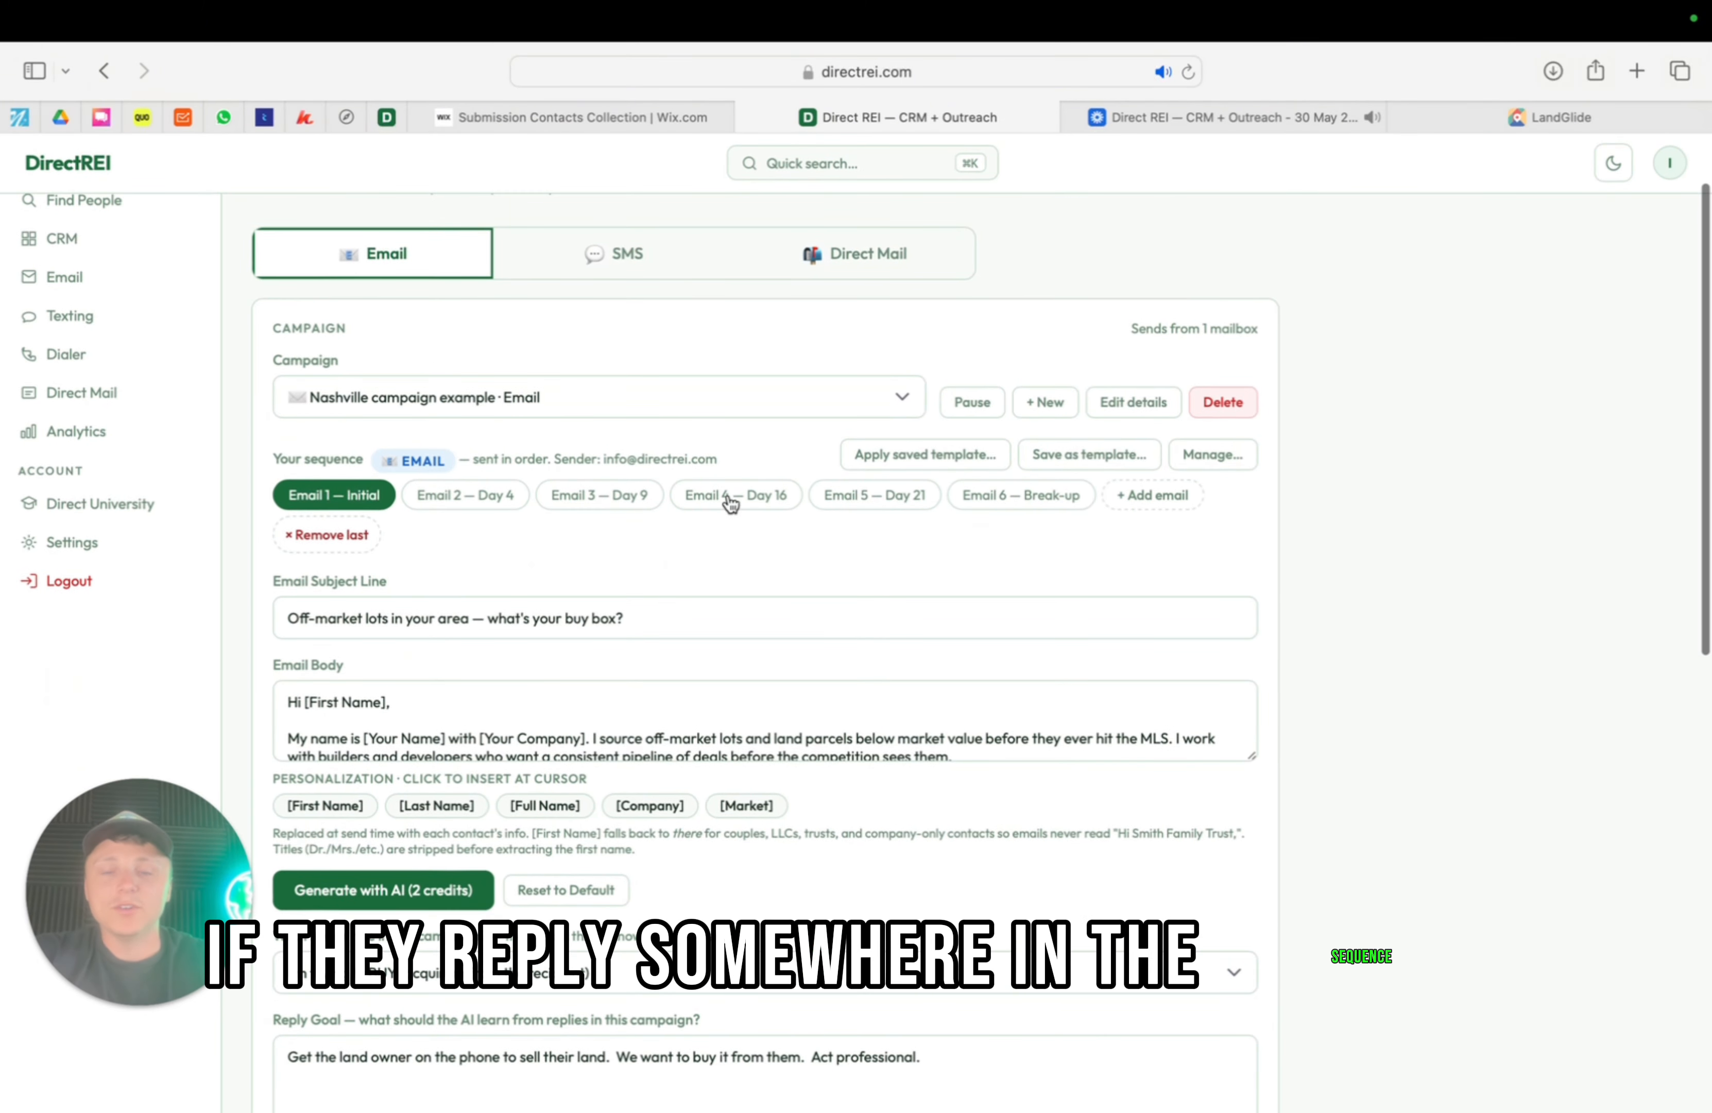
pyautogui.scroll(-12, 731, 504)
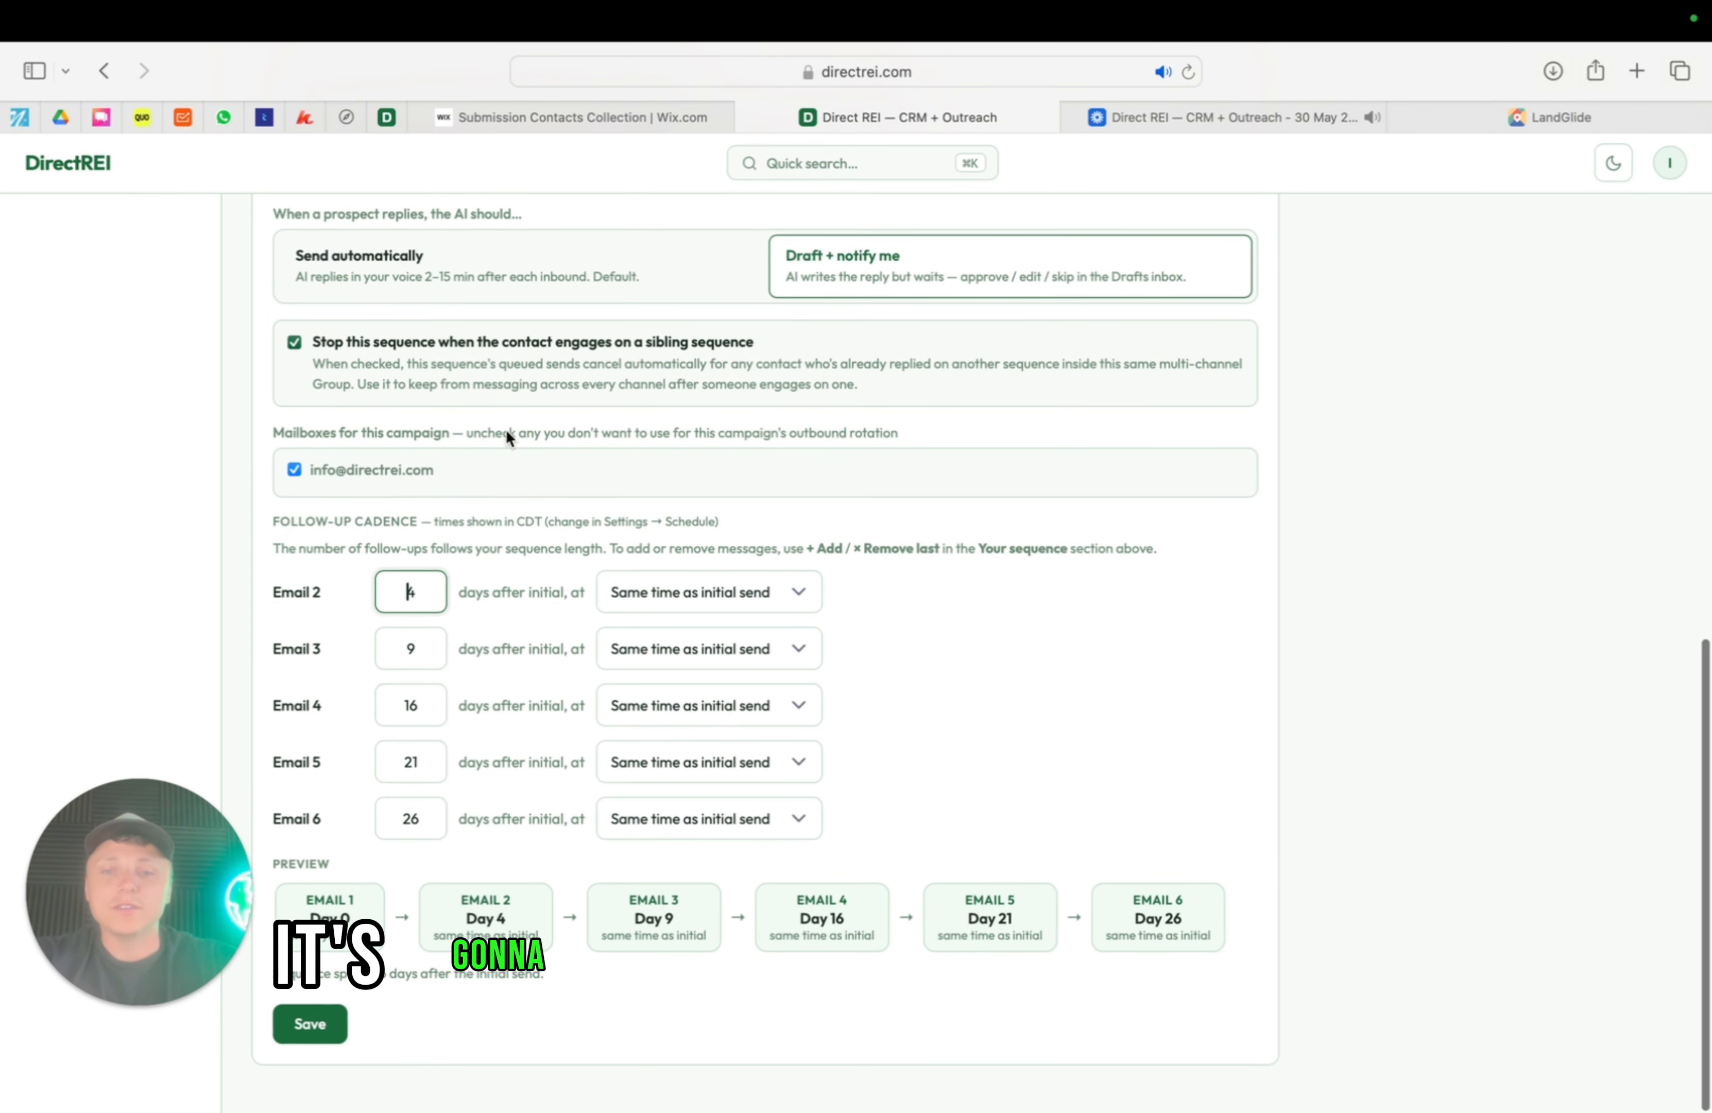
pyautogui.scroll(15, 506, 441)
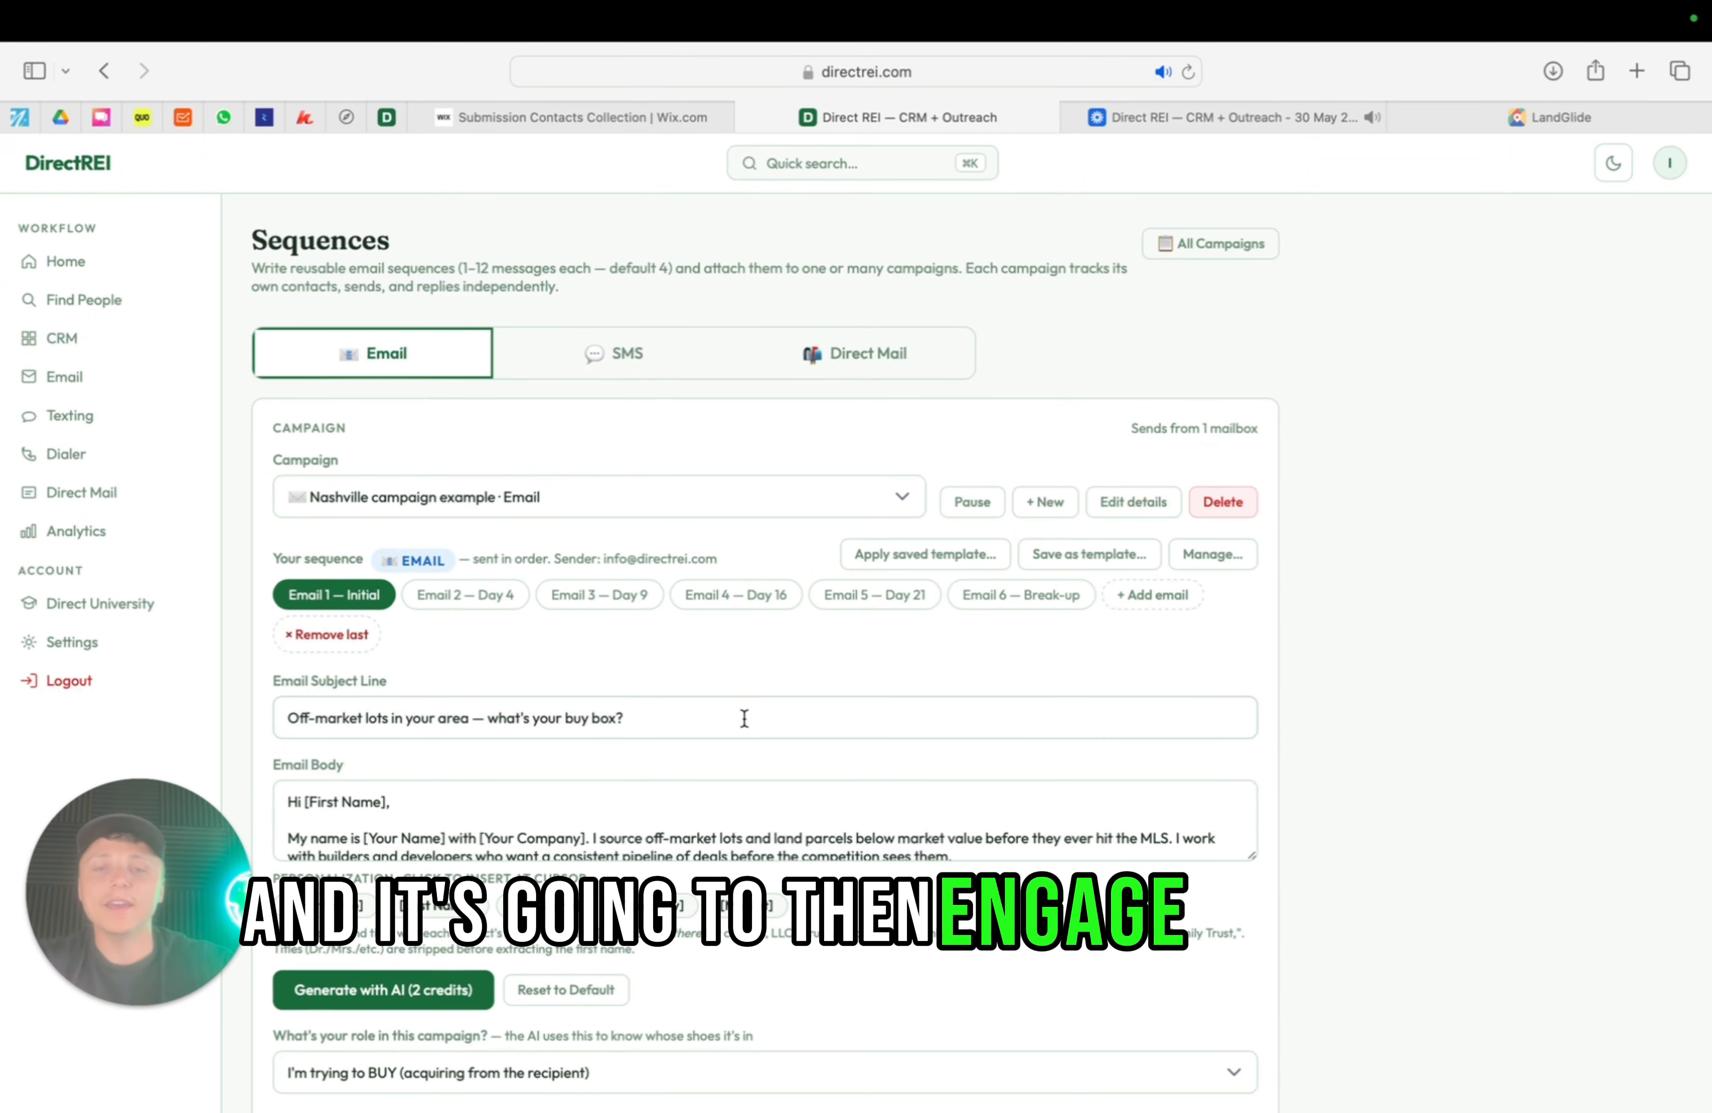
pyautogui.scroll(-15, 718, 698)
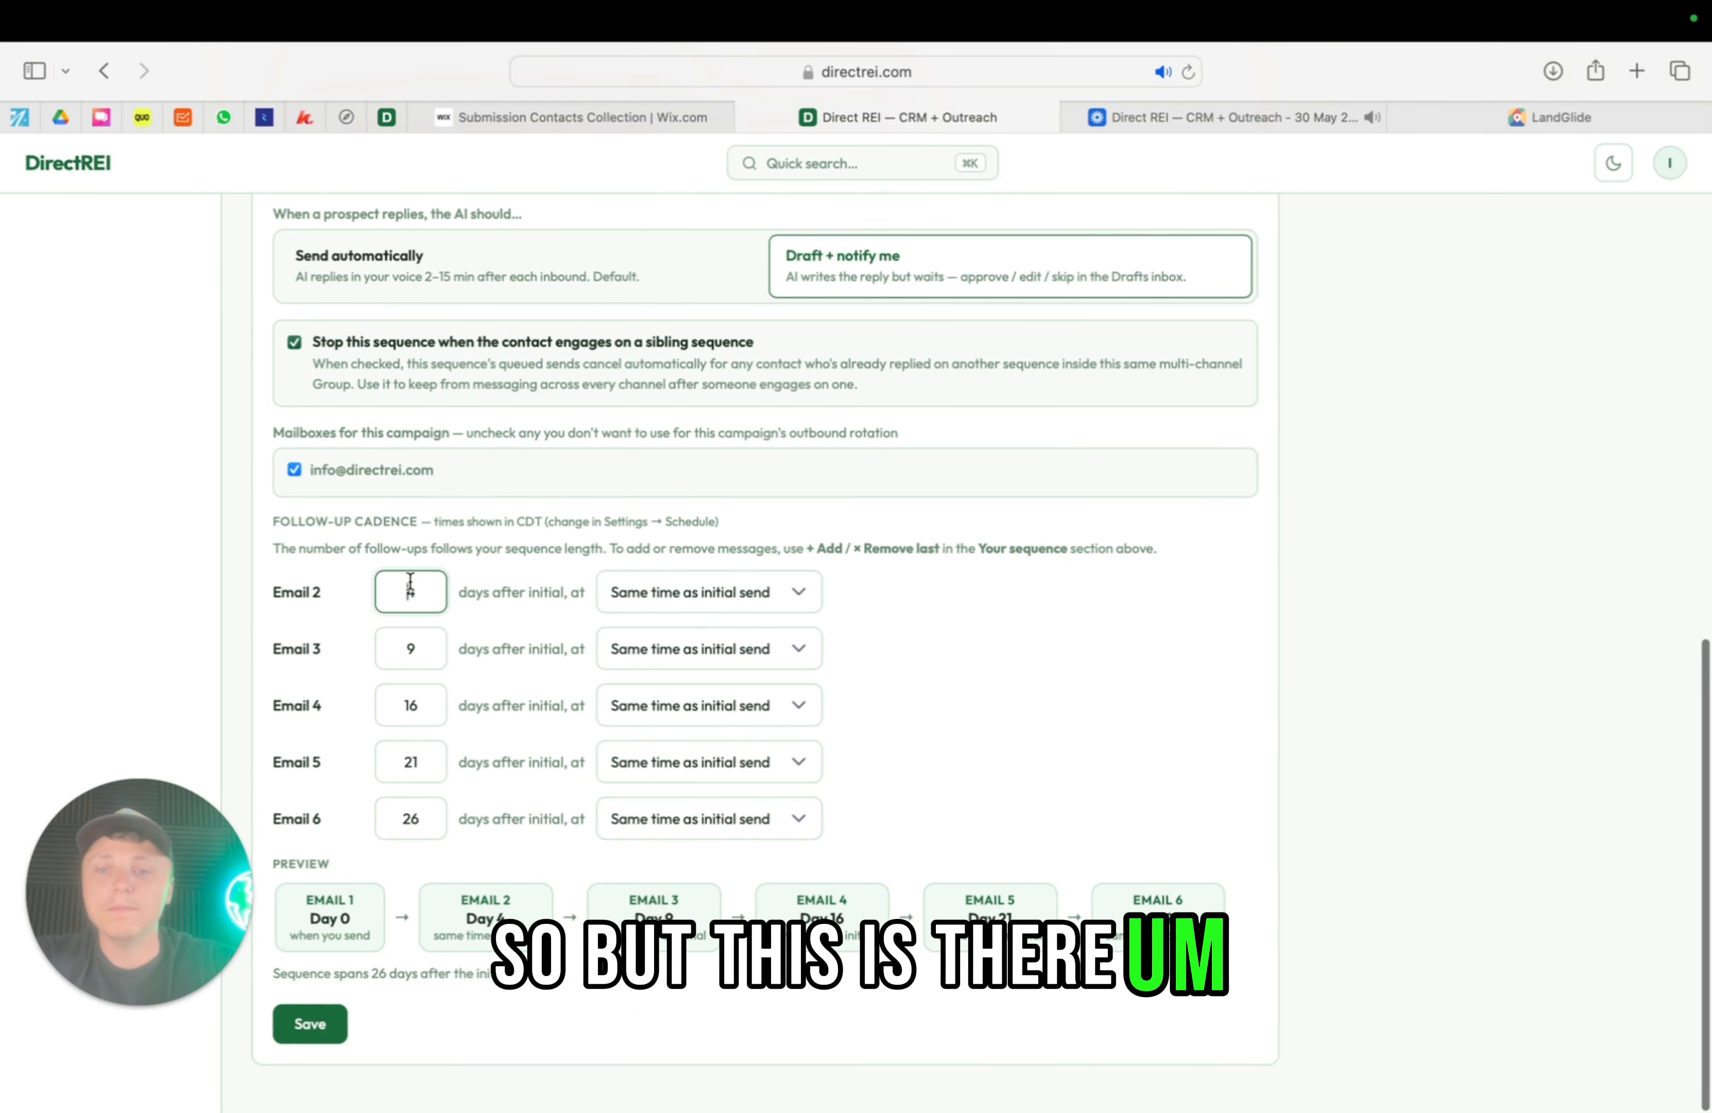
pyautogui.moveTo(836, 542); pyautogui.dragTo(1023, 646)
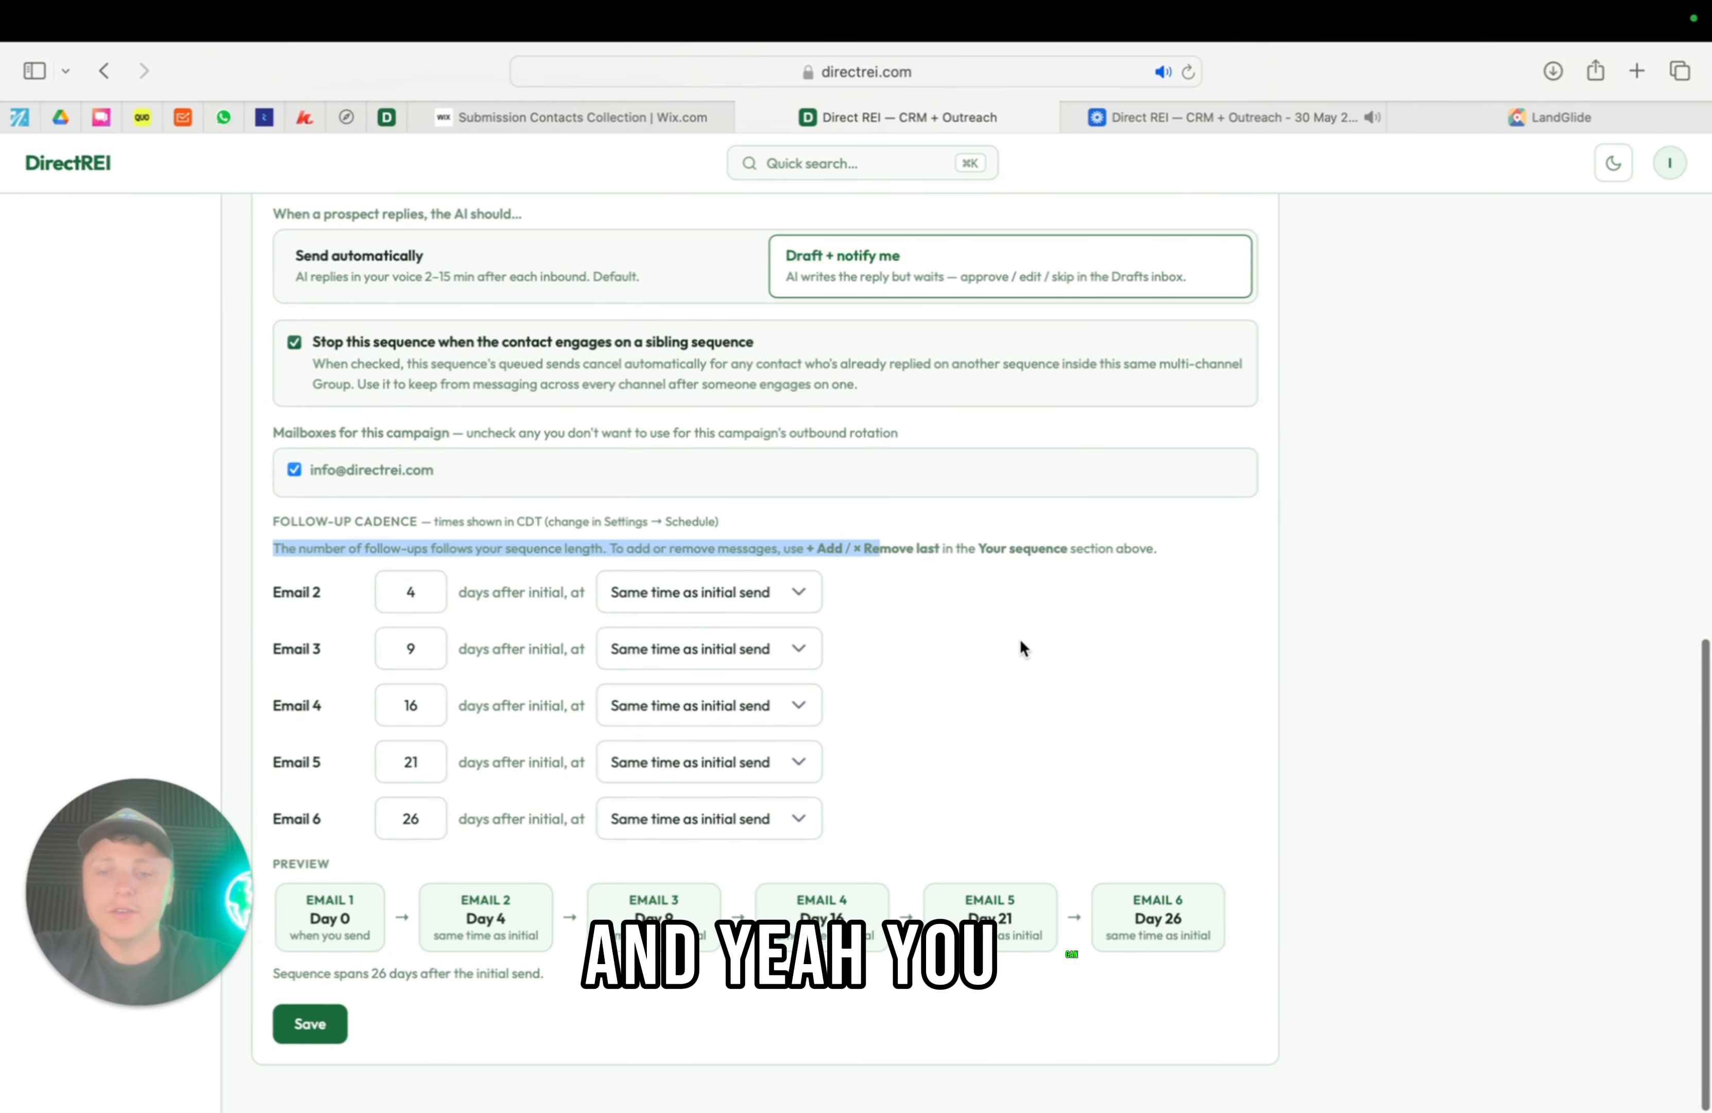
# Inspect the new campaign form and the Nashville email campaign's details, closing both without changes
pyautogui.scroll(15, 815, 791)
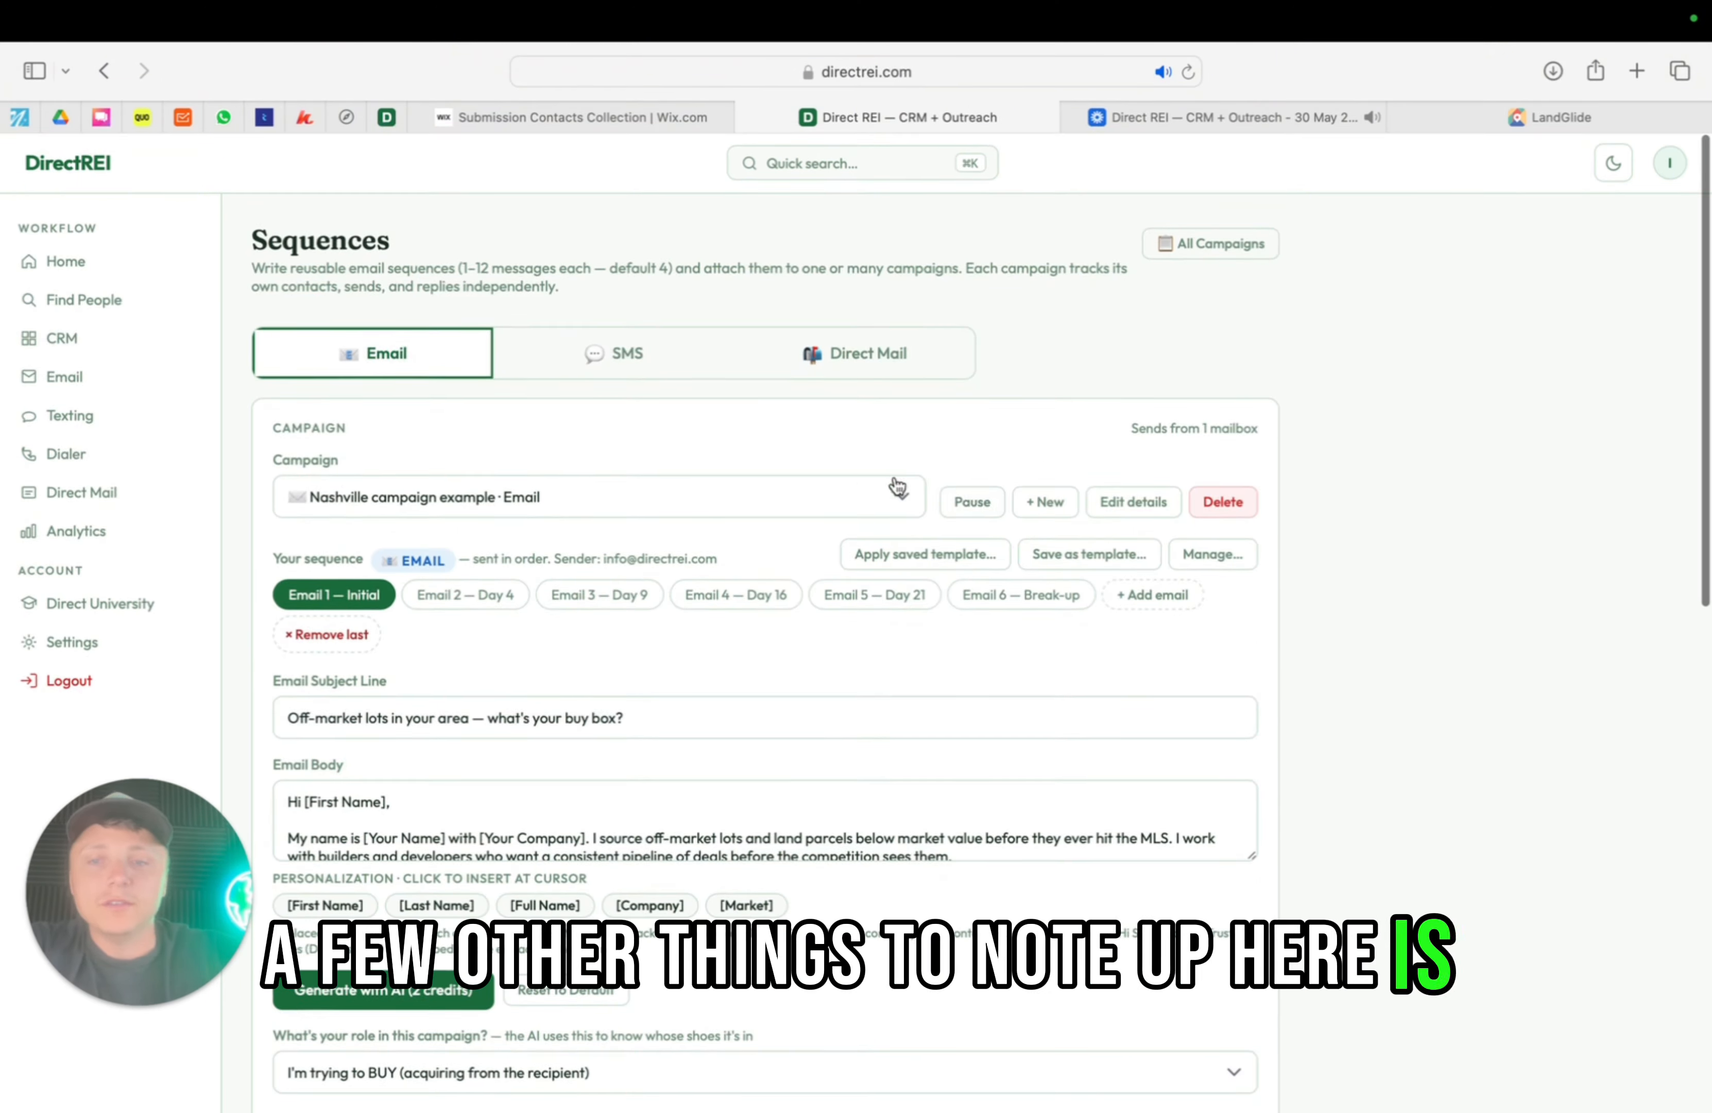
pyautogui.click(1053, 504)
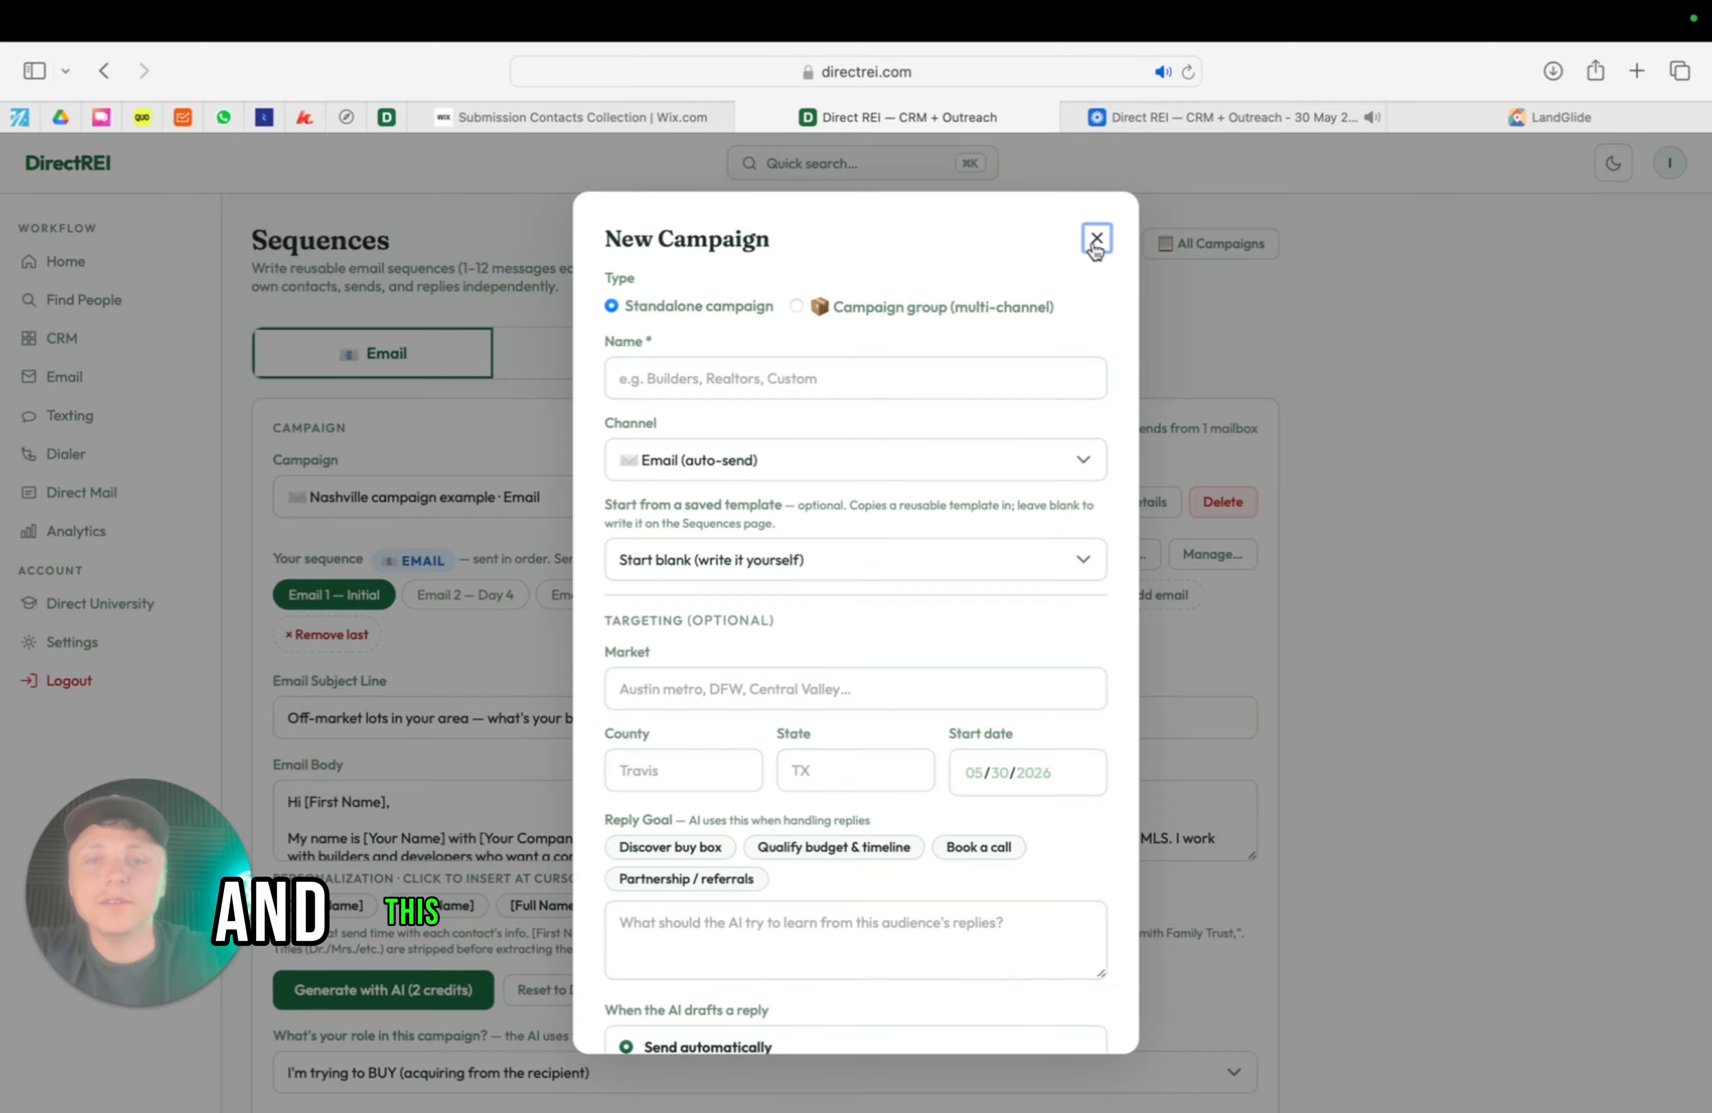
pyautogui.click(1097, 239)
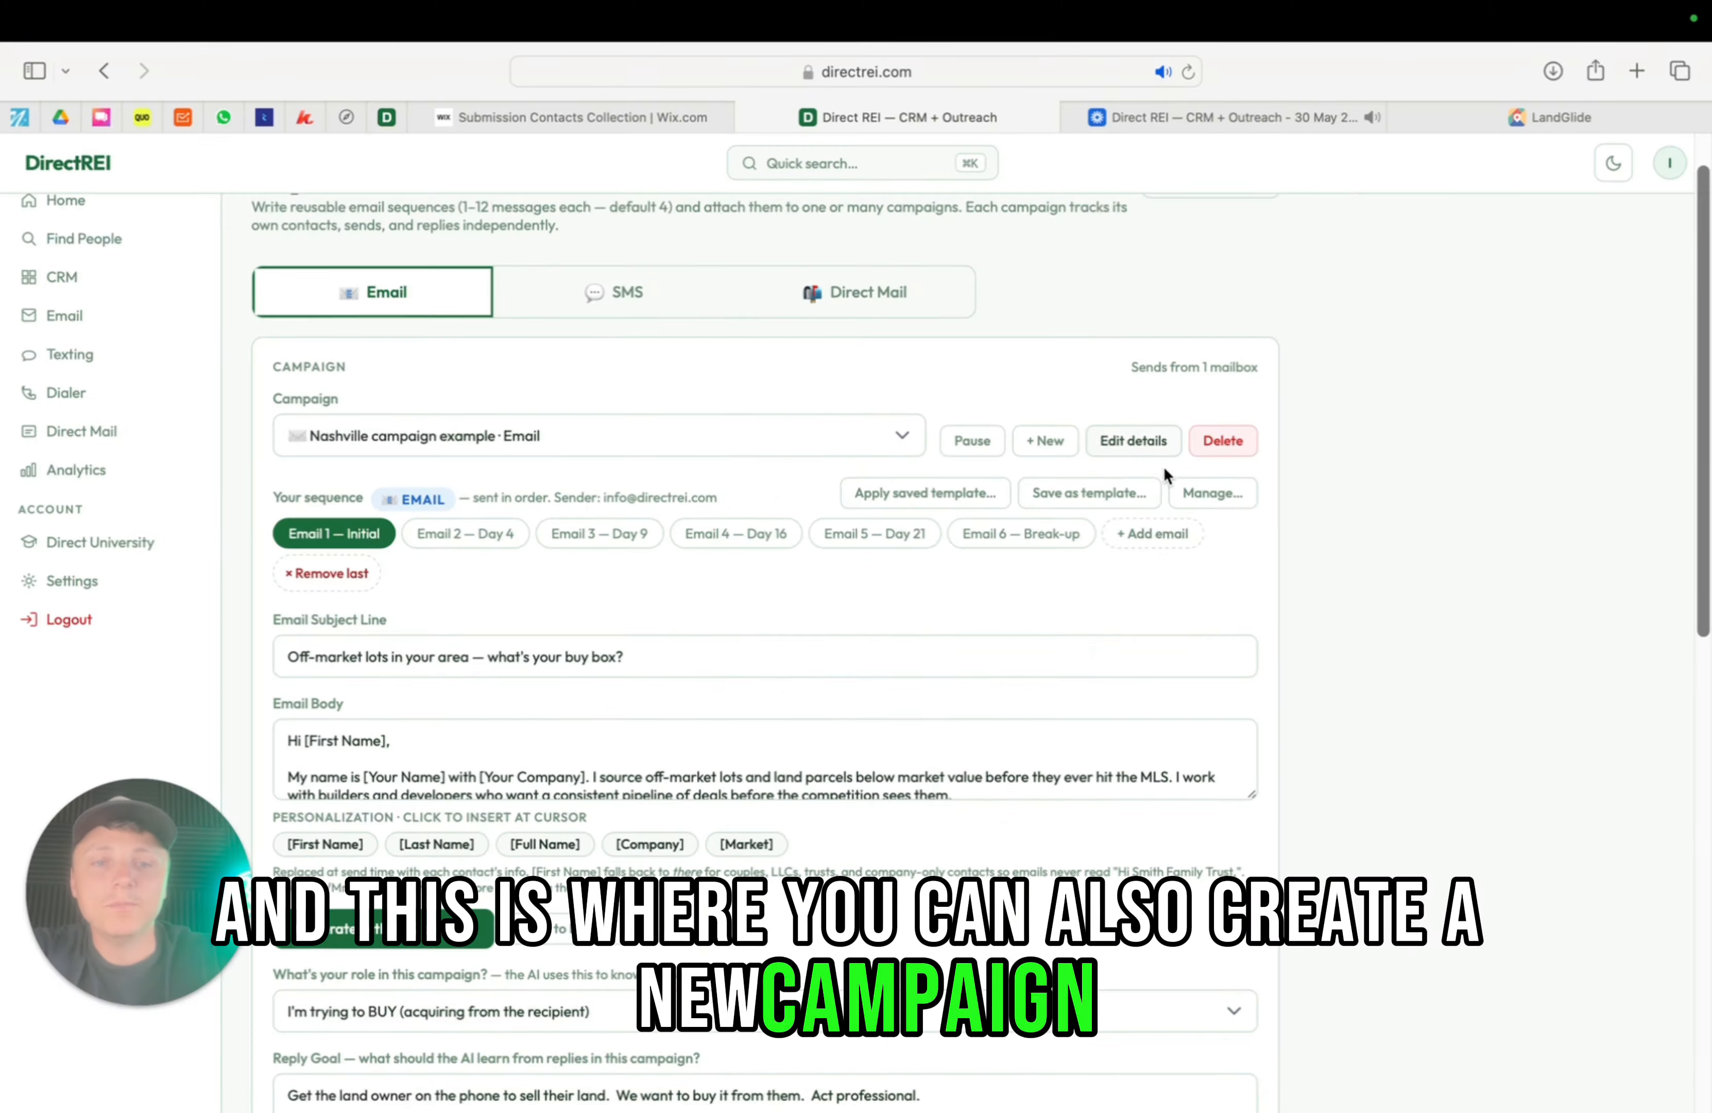
pyautogui.click(1137, 441)
pyautogui.scroll(-5, 773, 520)
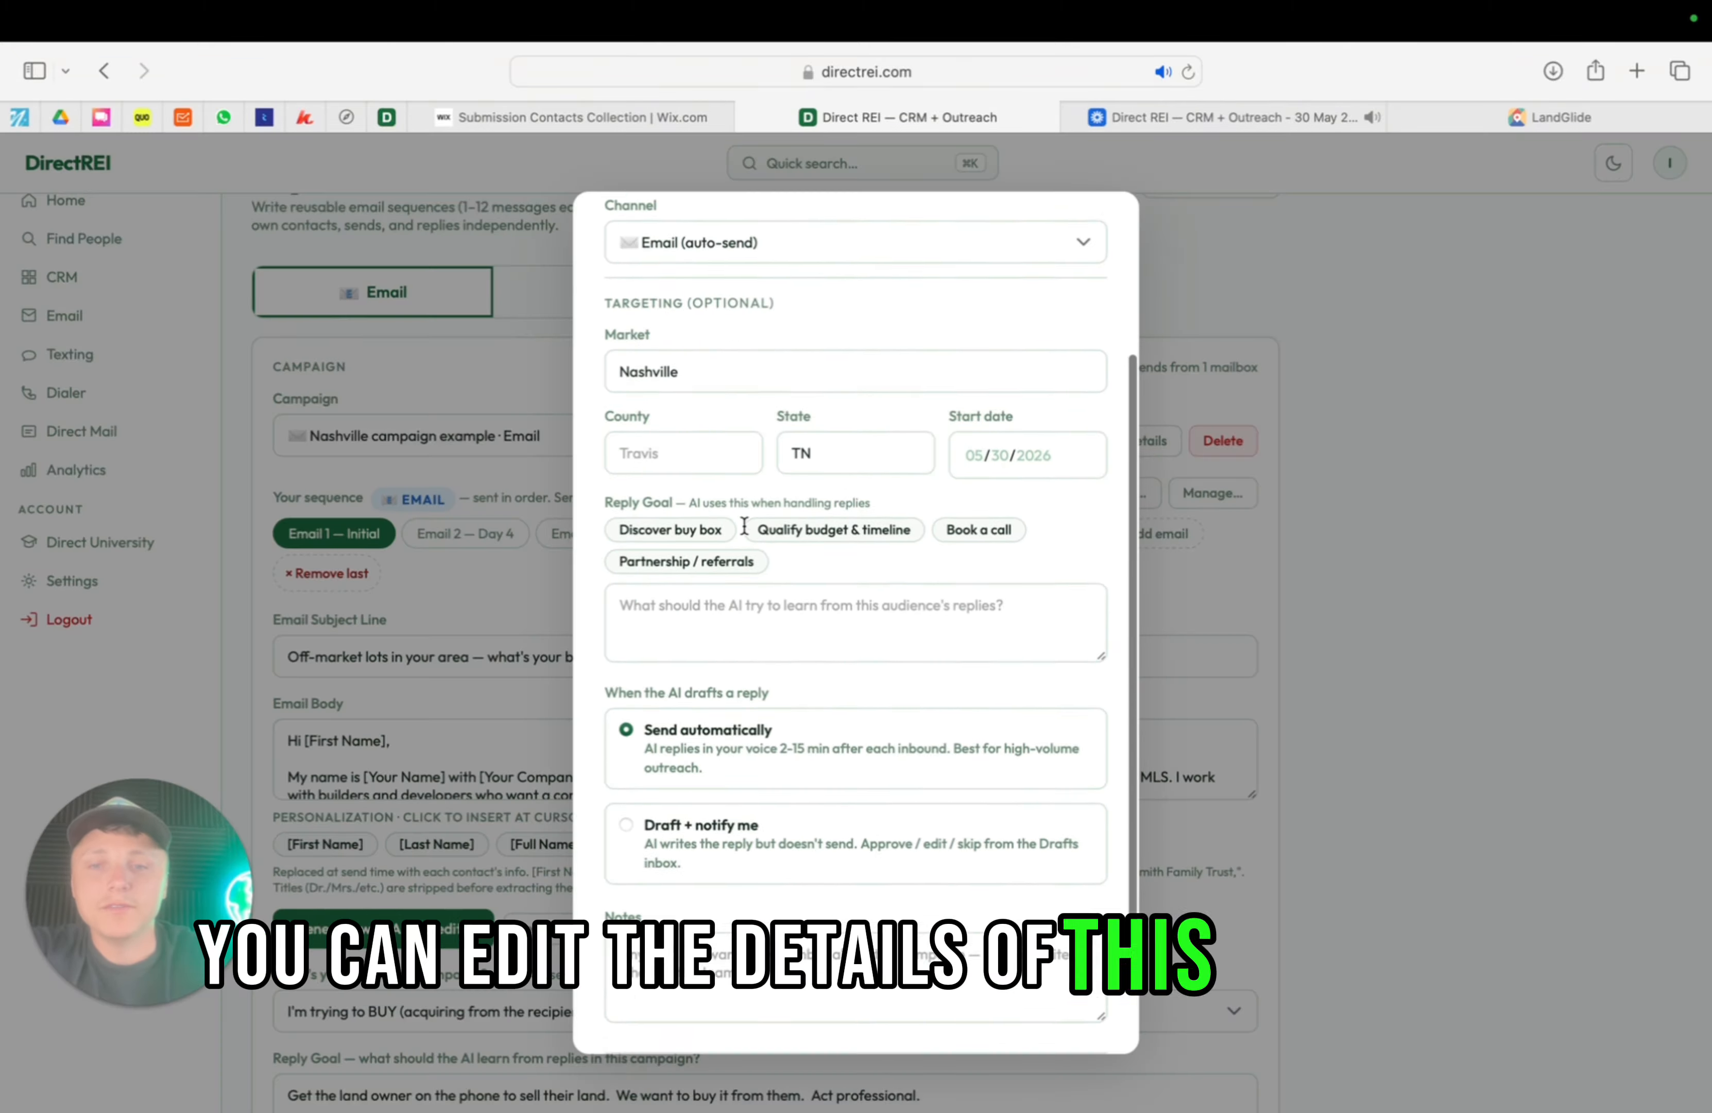
pyautogui.click(1323, 408)
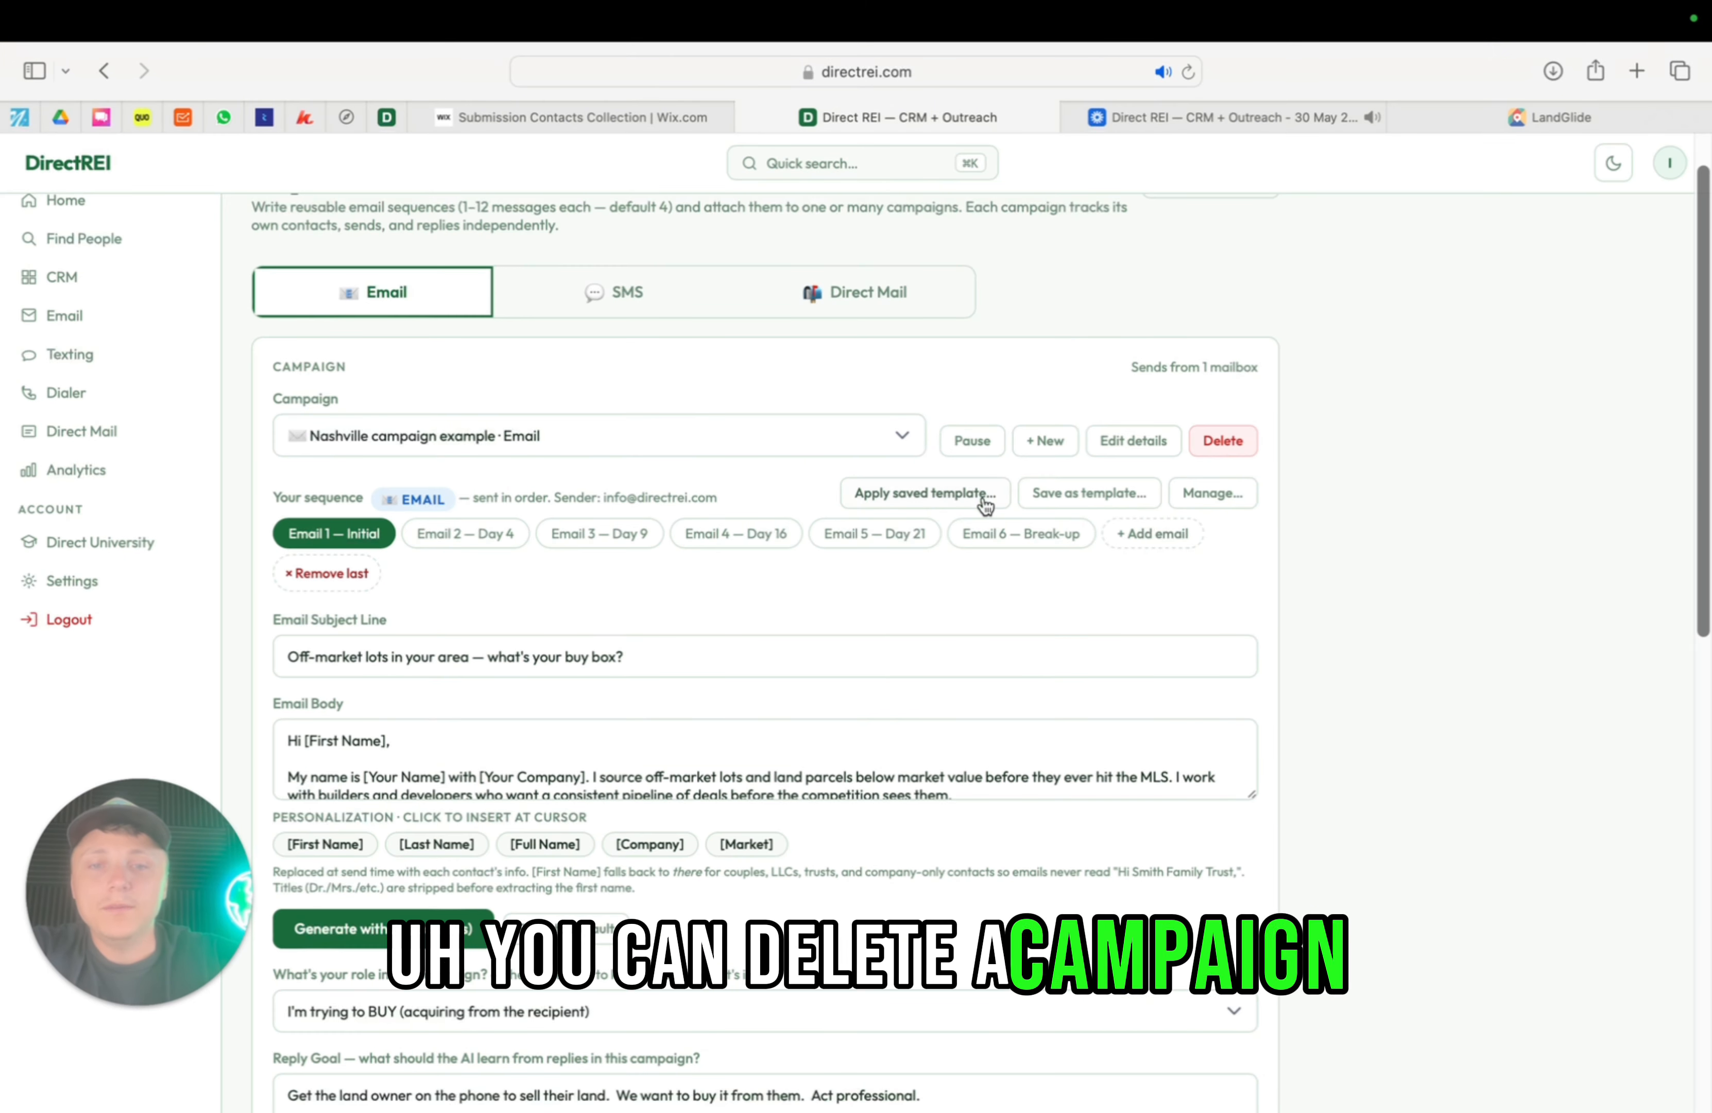
# View the saved templates available for the sequence and close the list without applying one
pyautogui.click(952, 495)
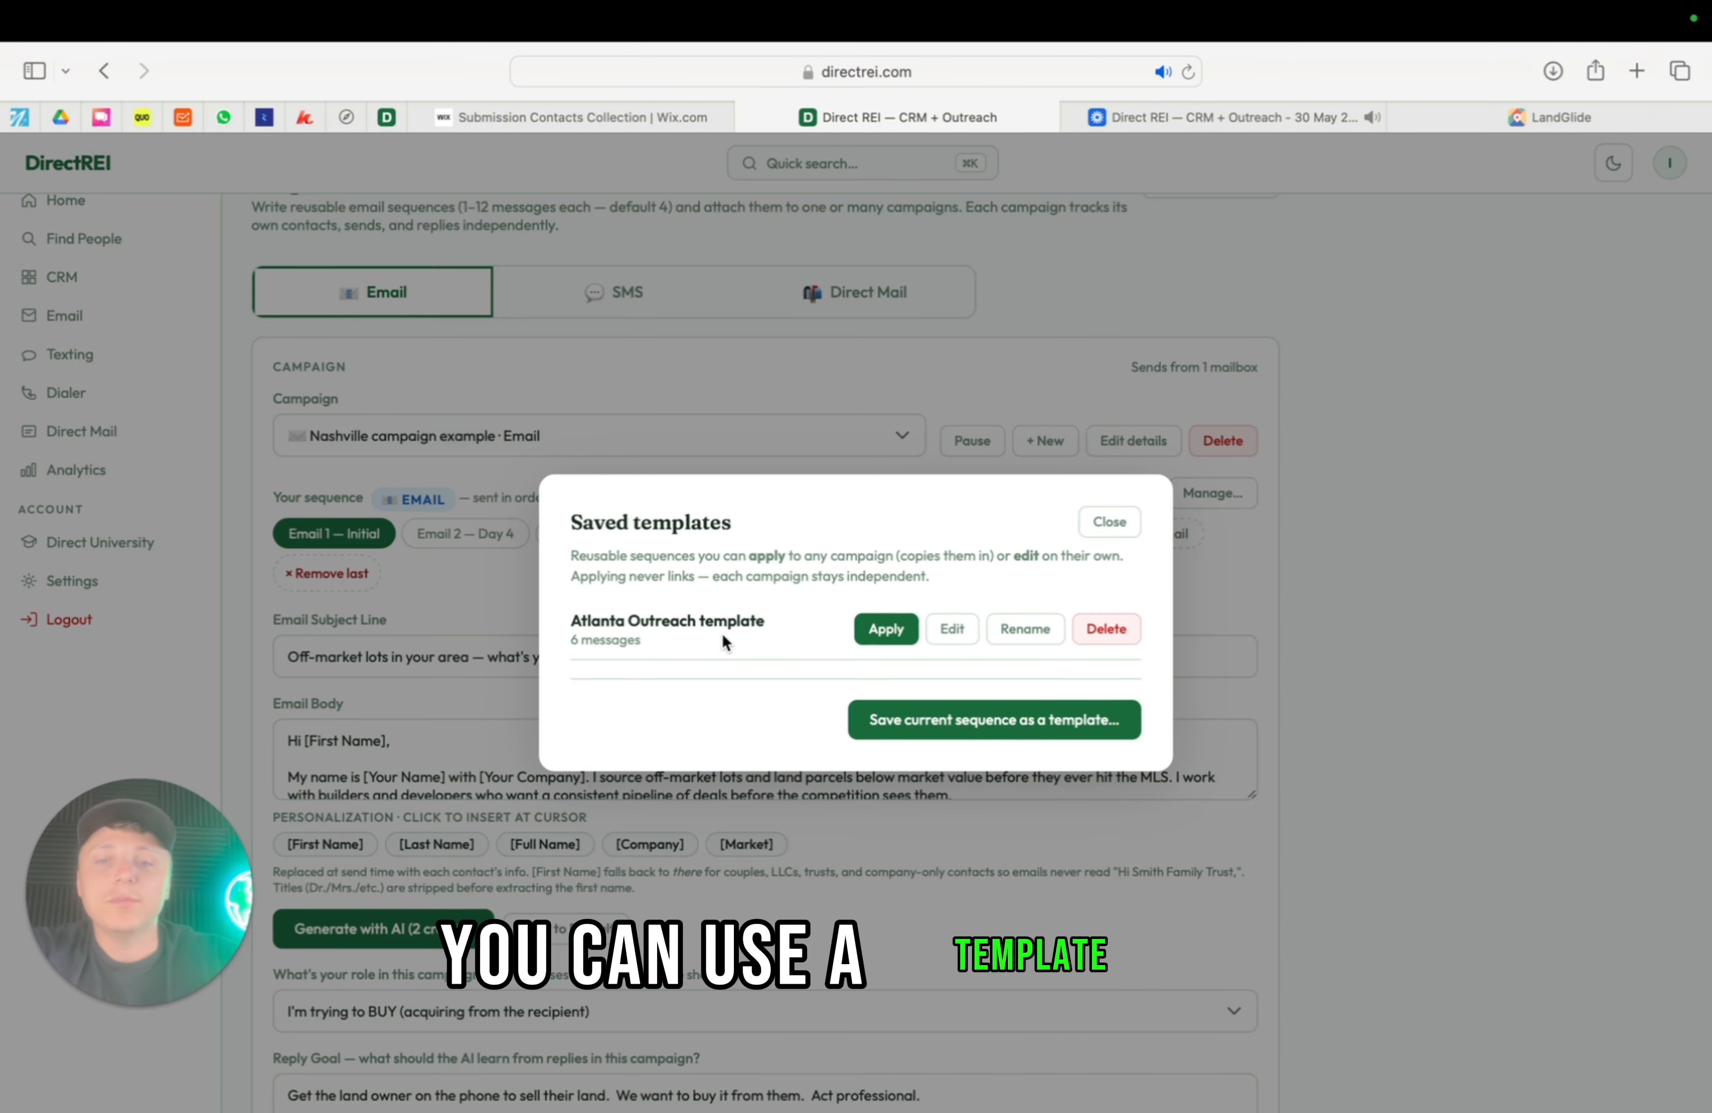
pyautogui.scroll(-1, 660, 644)
pyautogui.scroll(1, 666, 639)
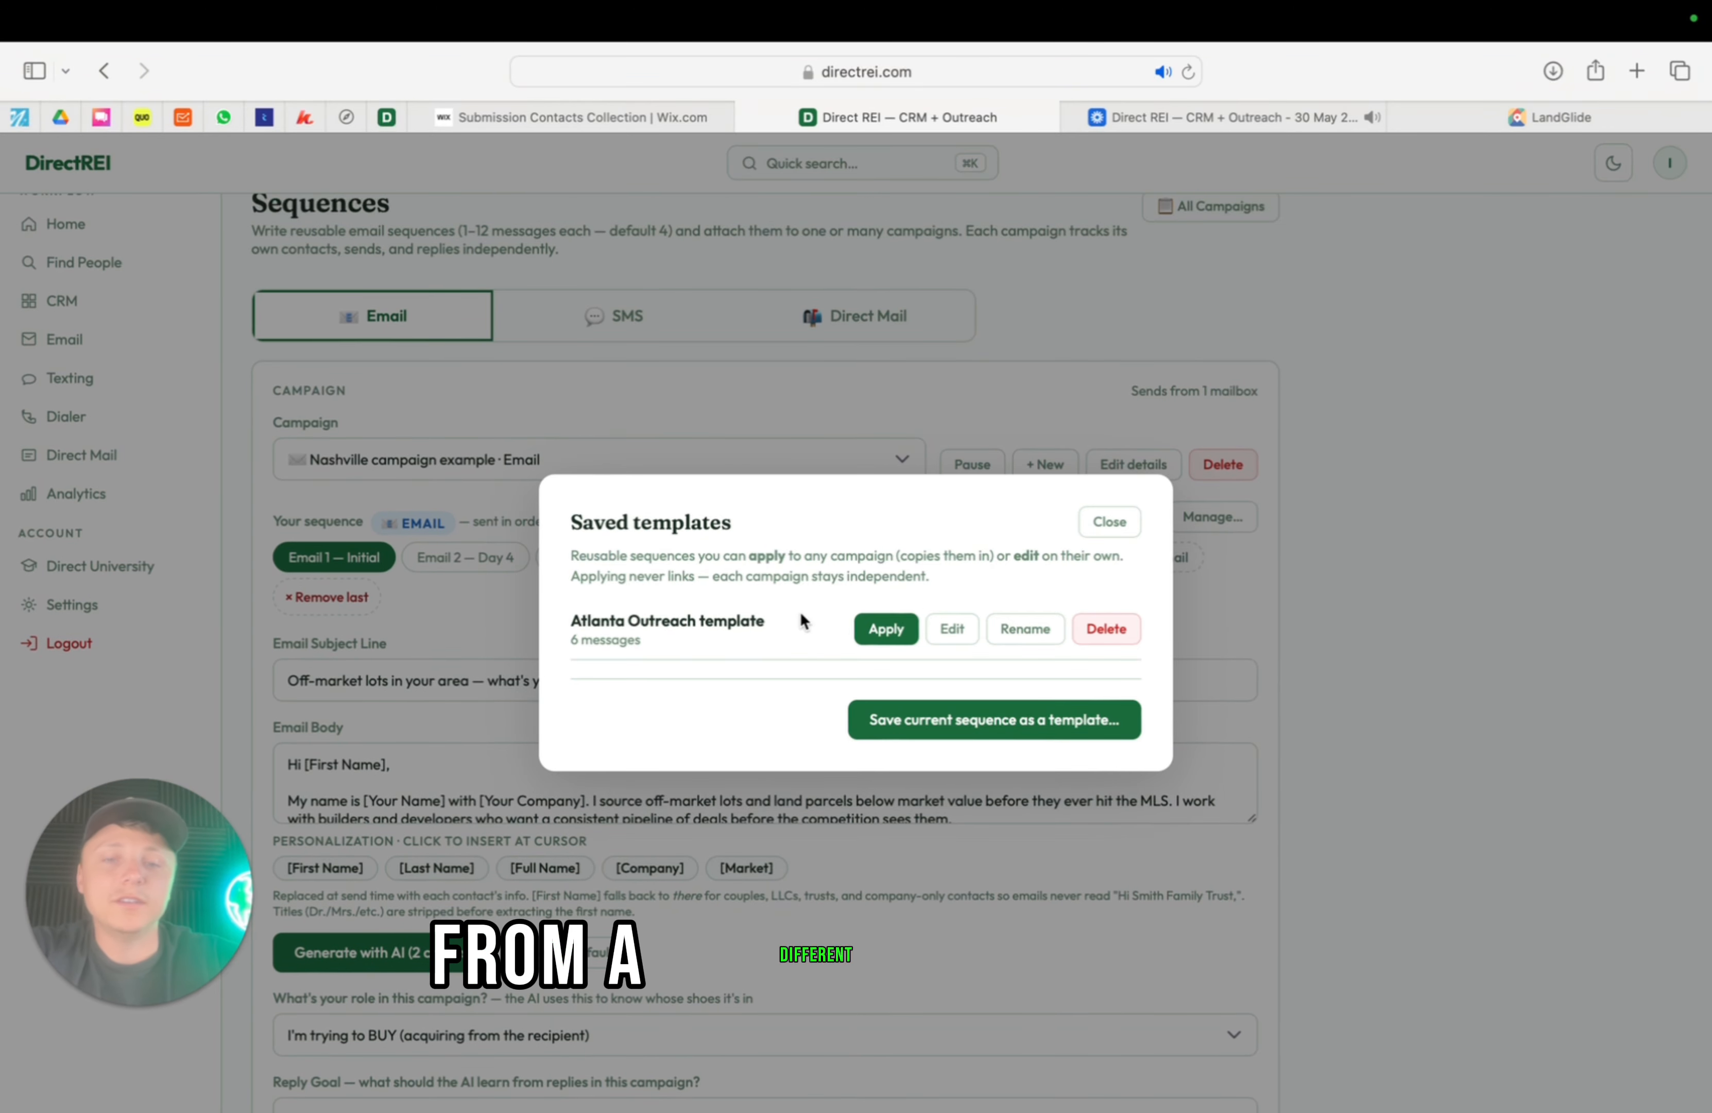
pyautogui.click(1113, 535)
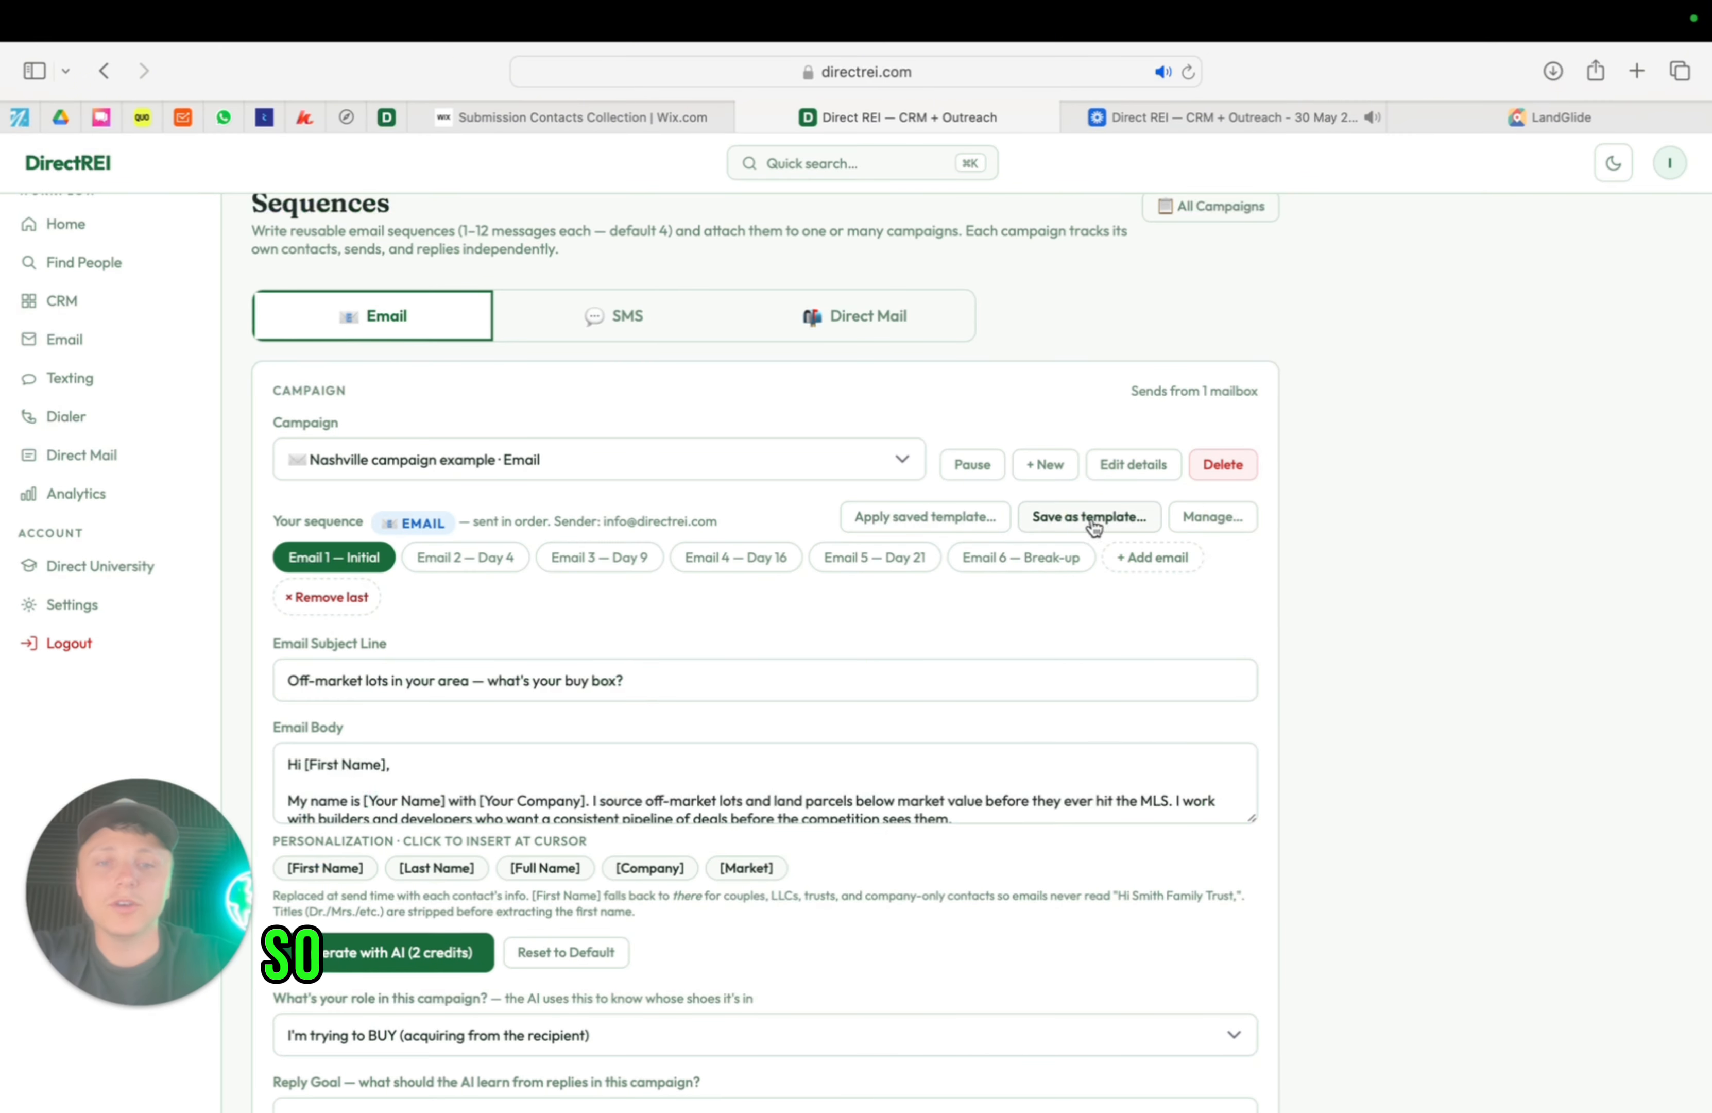
# Save the current email sequence as a reusable template named "Nashville Example Template"
pyautogui.click(1102, 524)
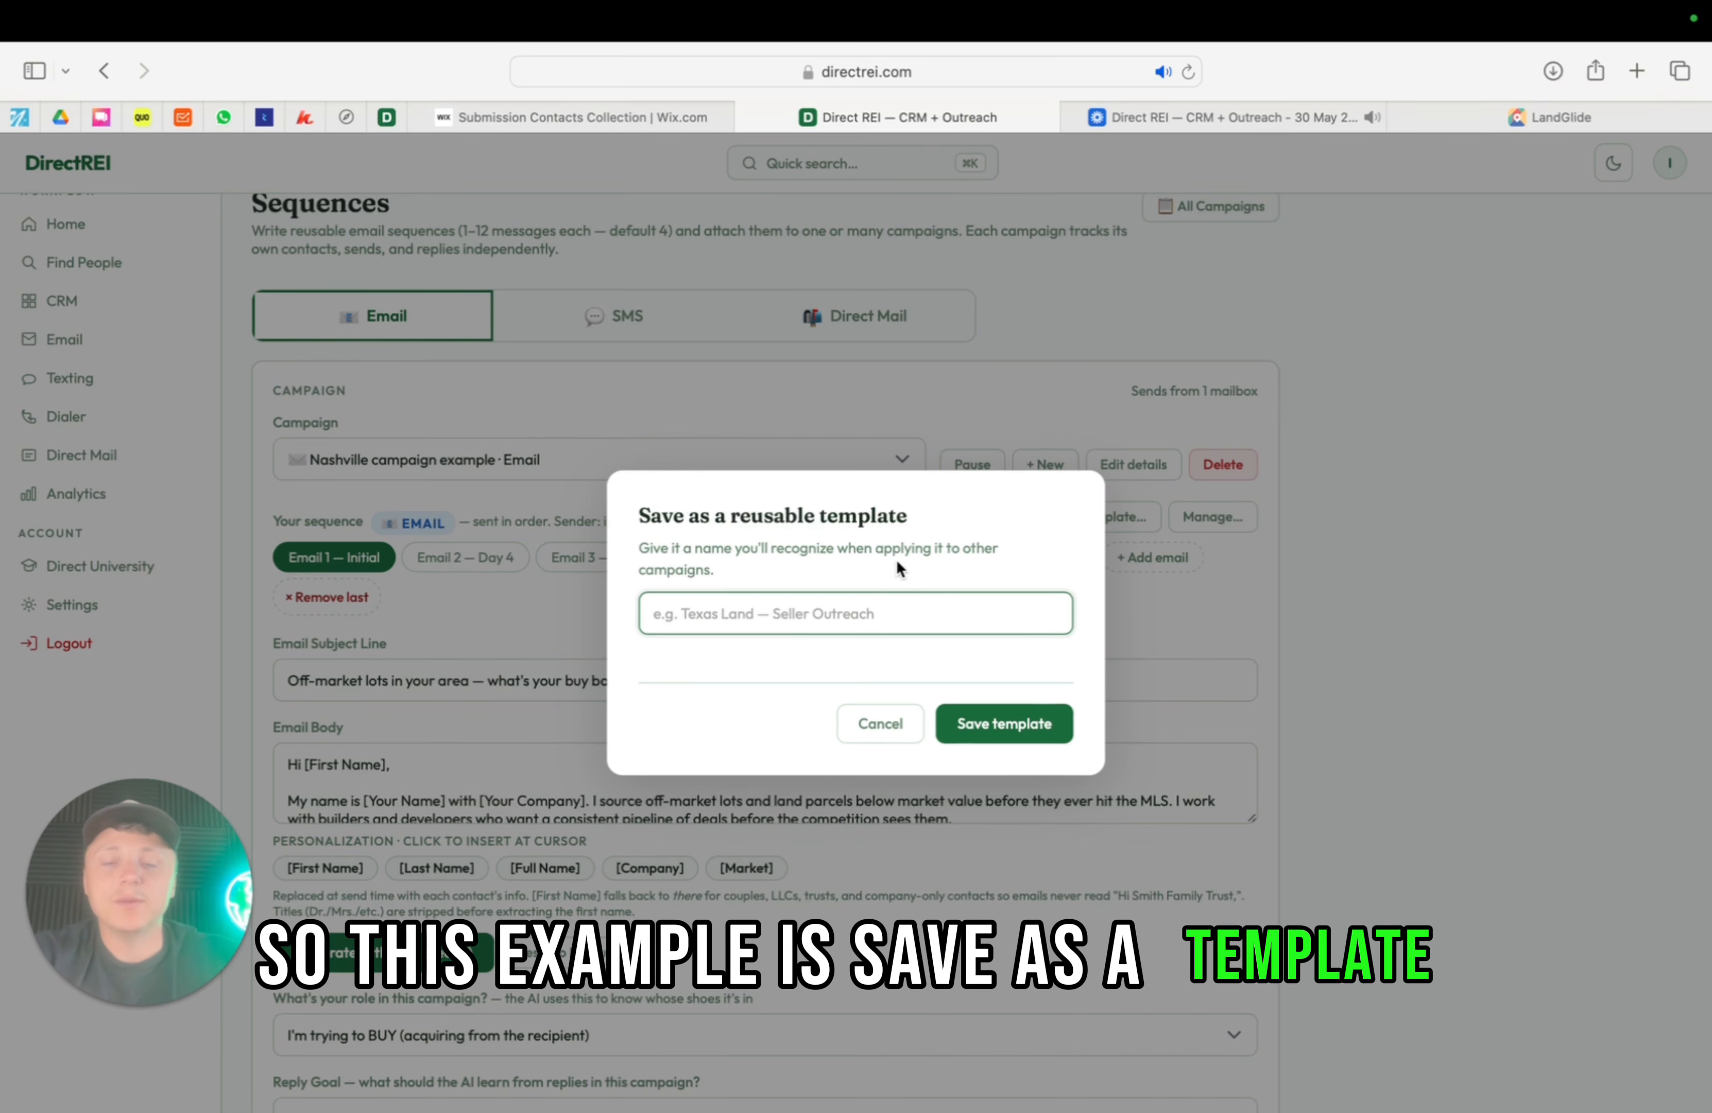
pyautogui.write('Na')
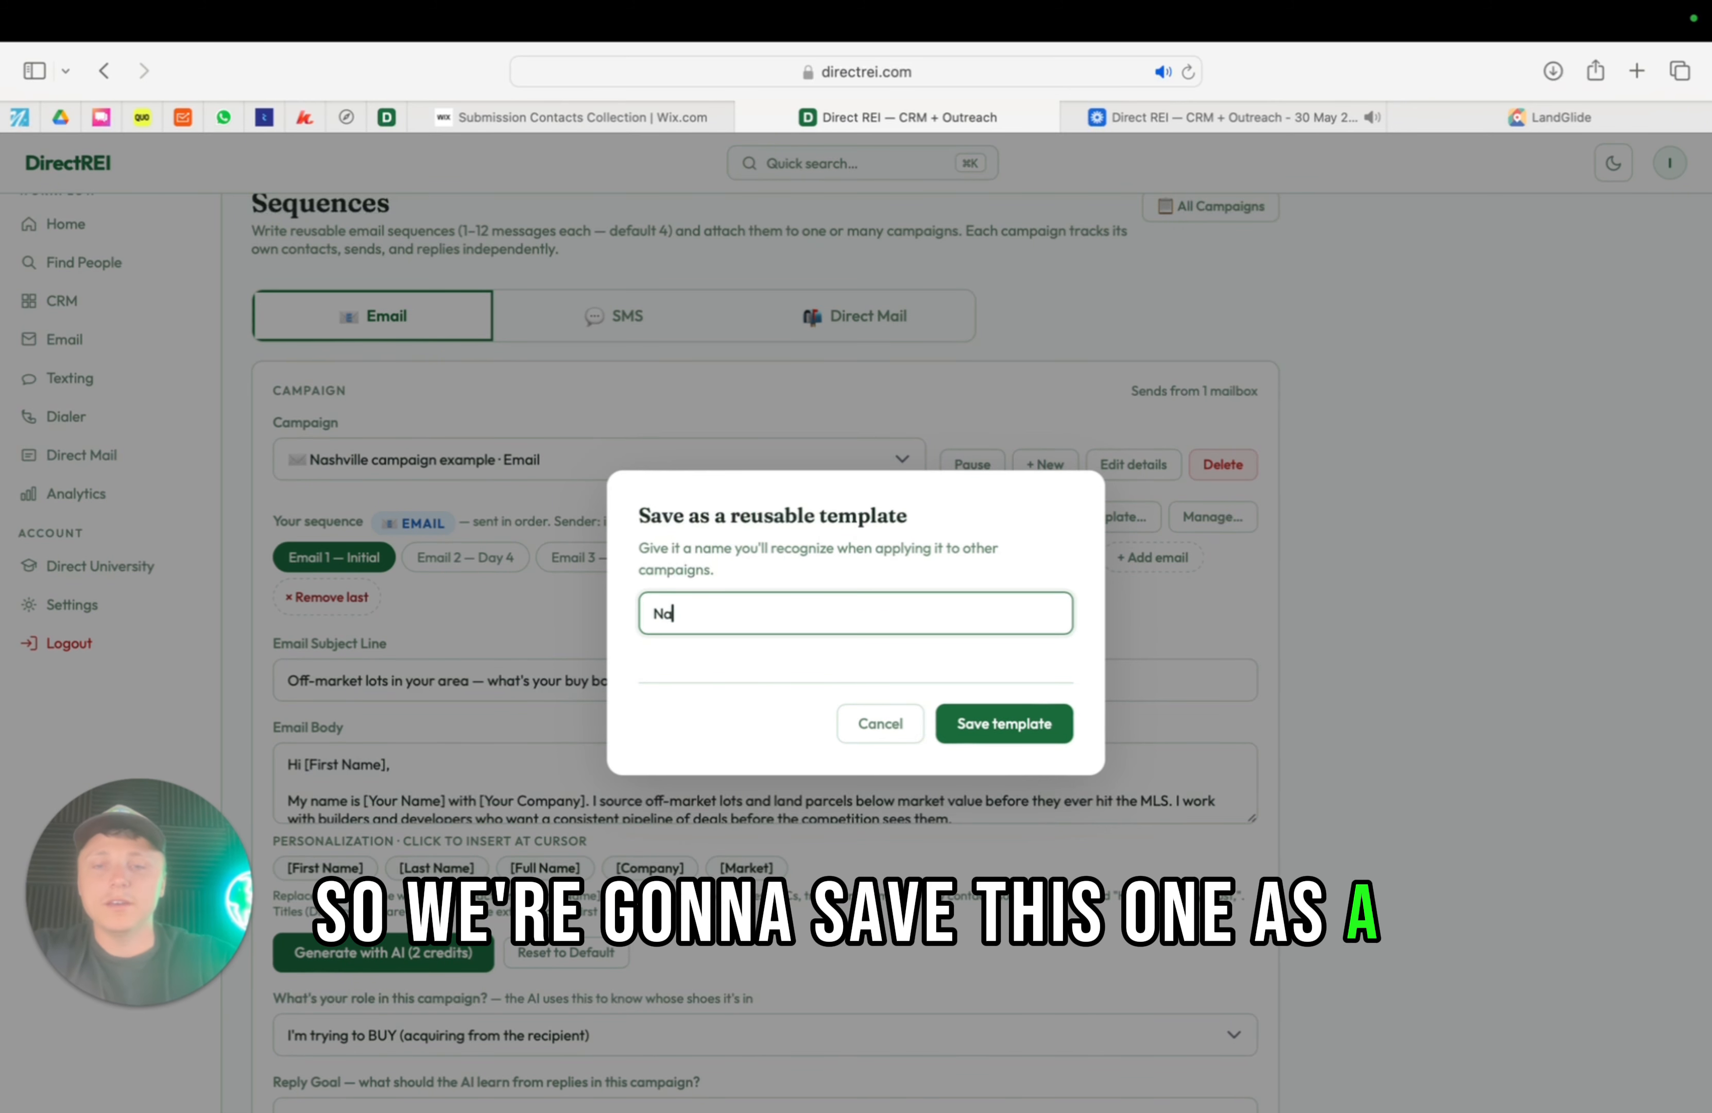
pyautogui.write('shville Exa')
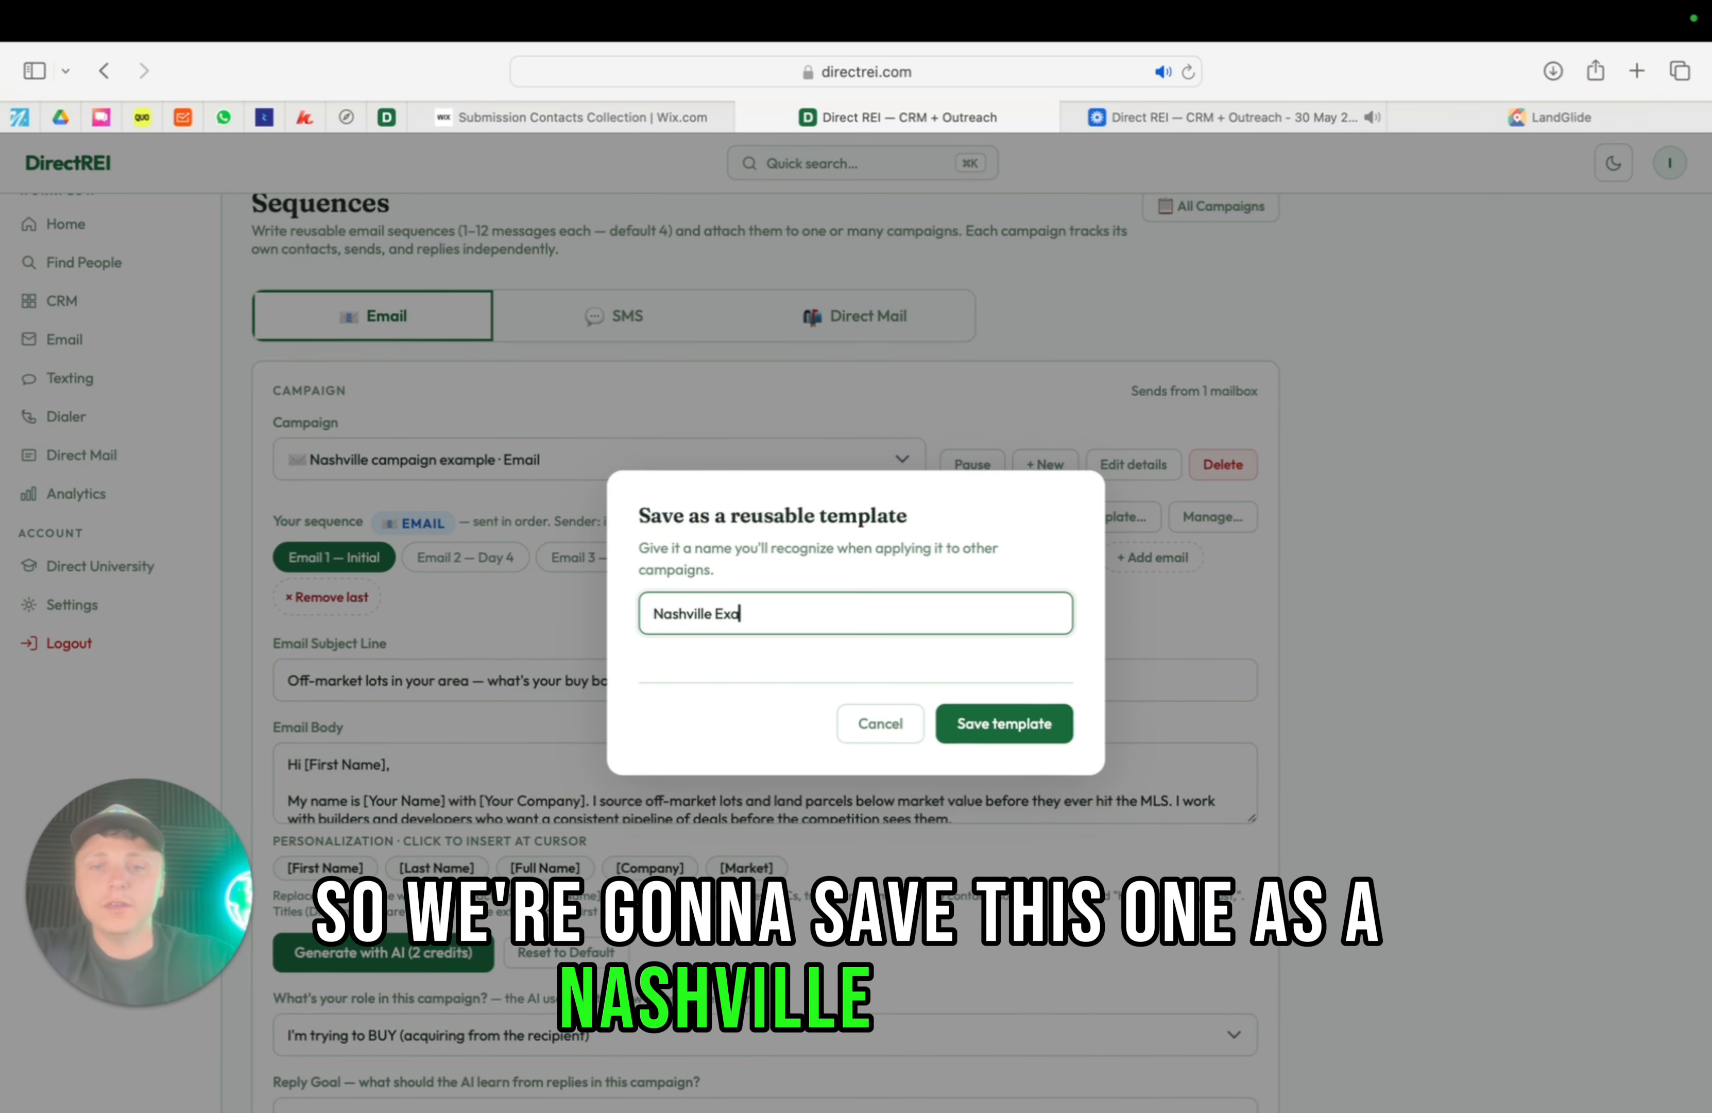
pyautogui.write('mple Template')
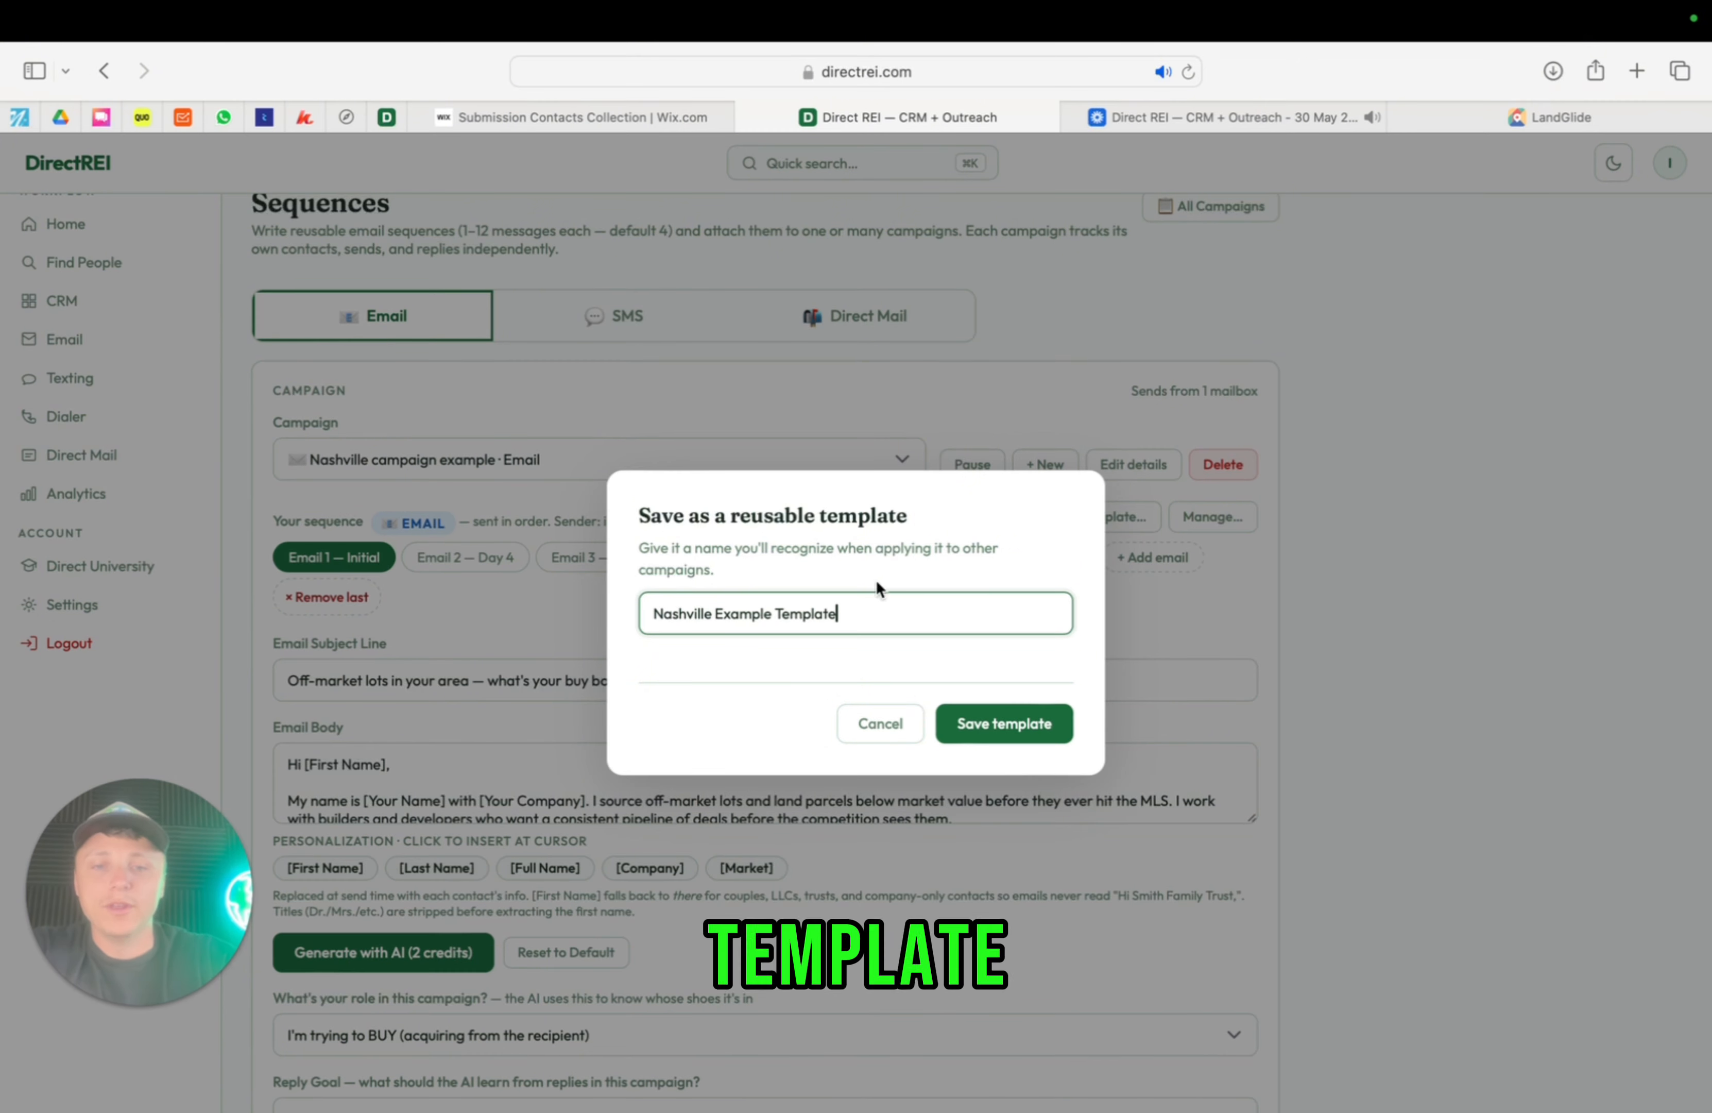
pyautogui.click(1034, 731)
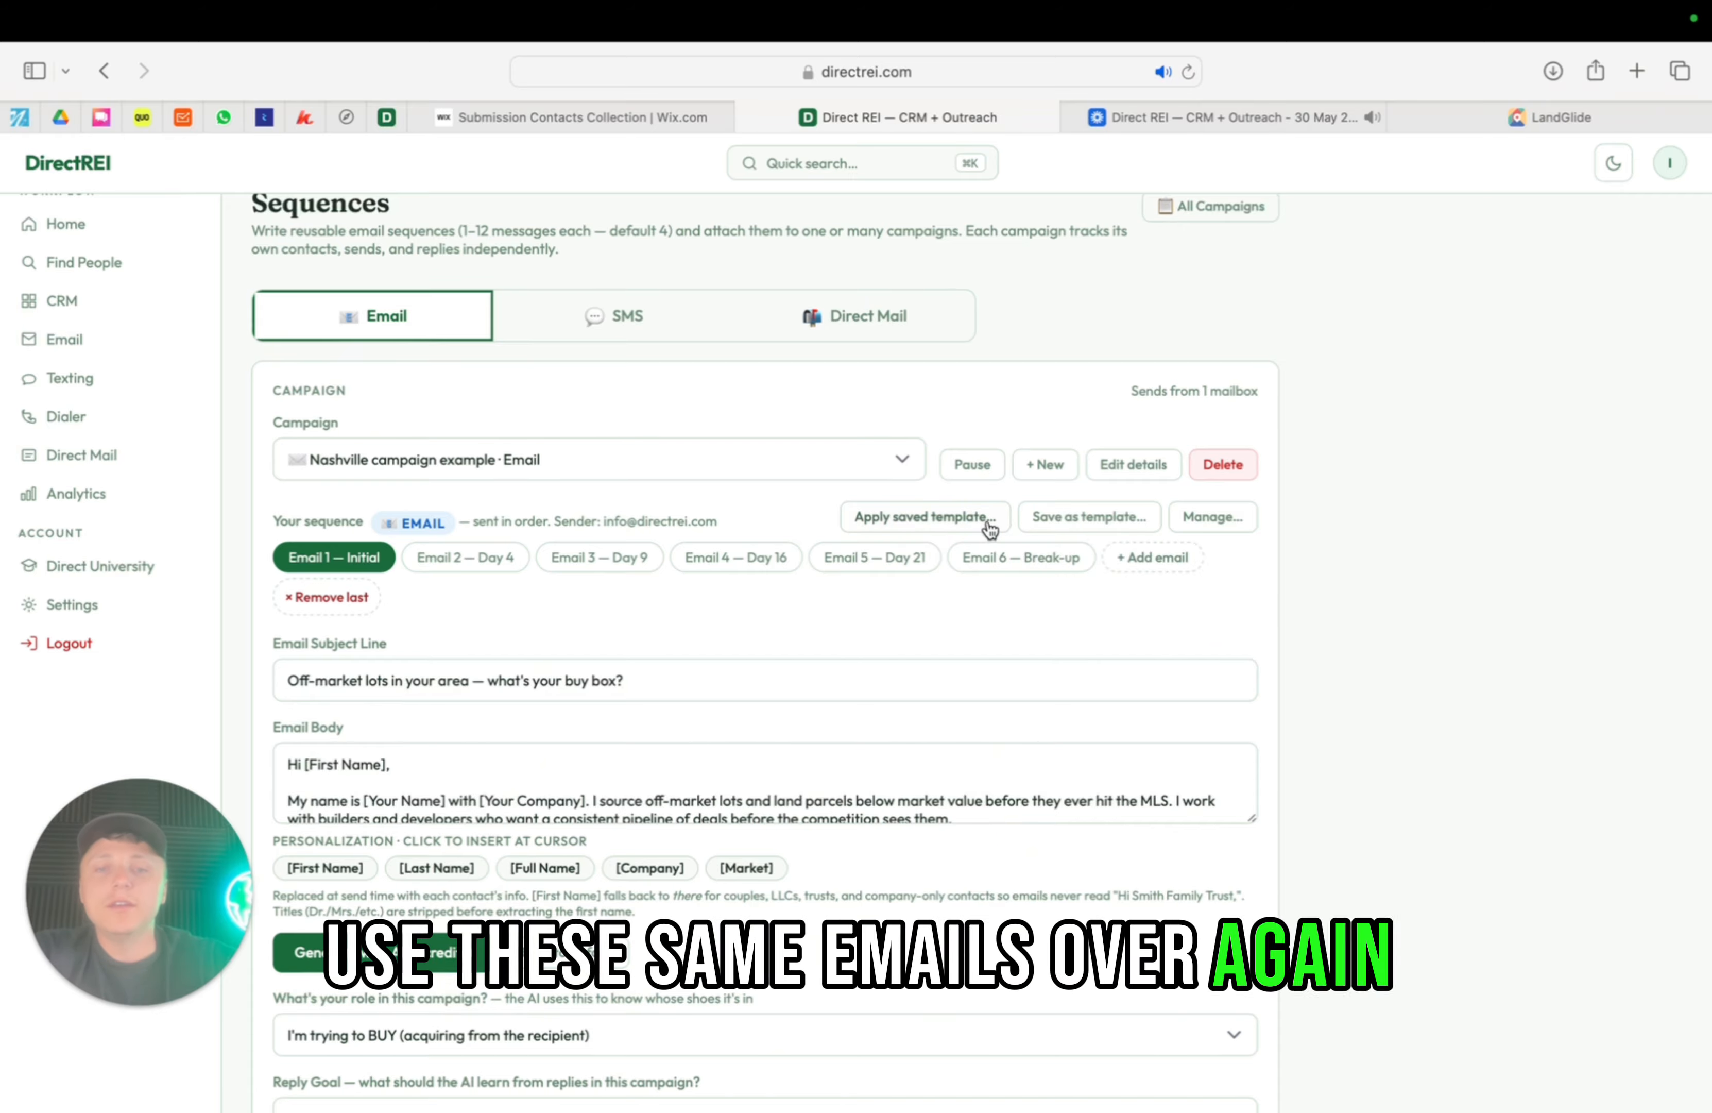
# Open the saved "Atlanta Outreach template" for editing and look over its contents
pyautogui.click(931, 517)
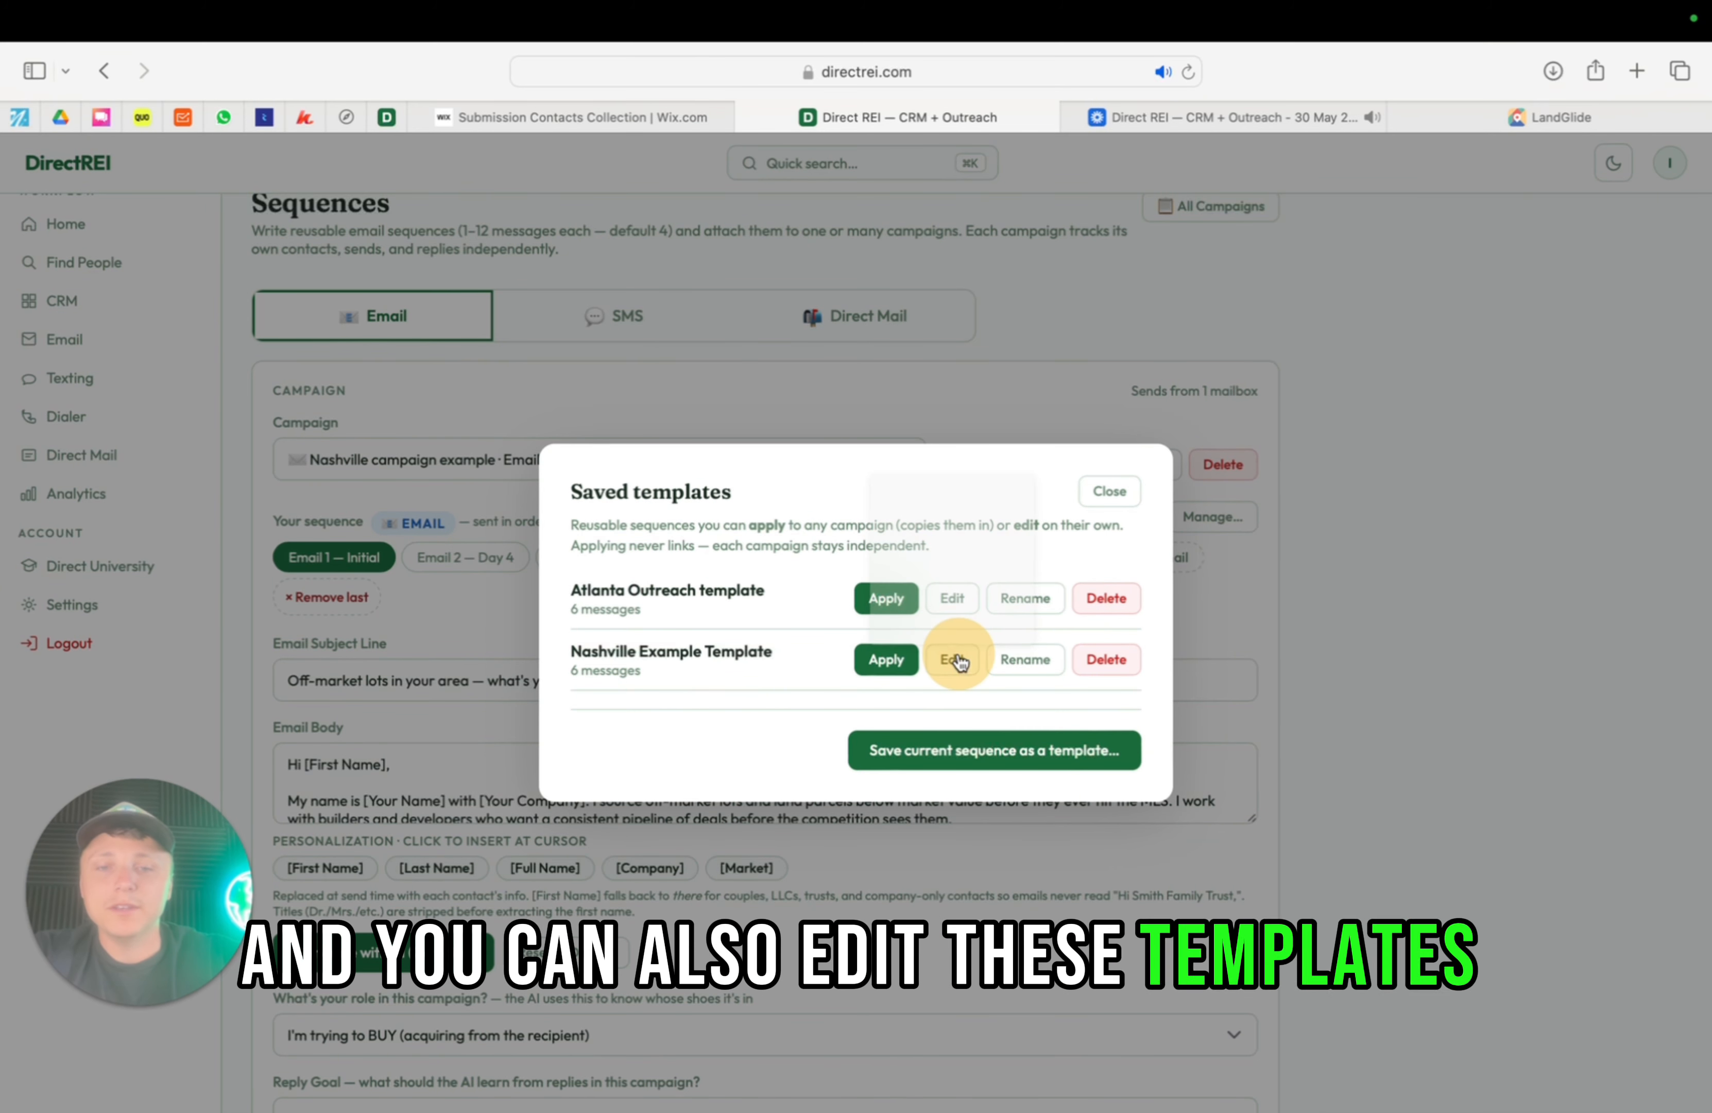
pyautogui.moveTo(601, 592); pyautogui.dragTo(754, 581)
pyautogui.click(754, 581)
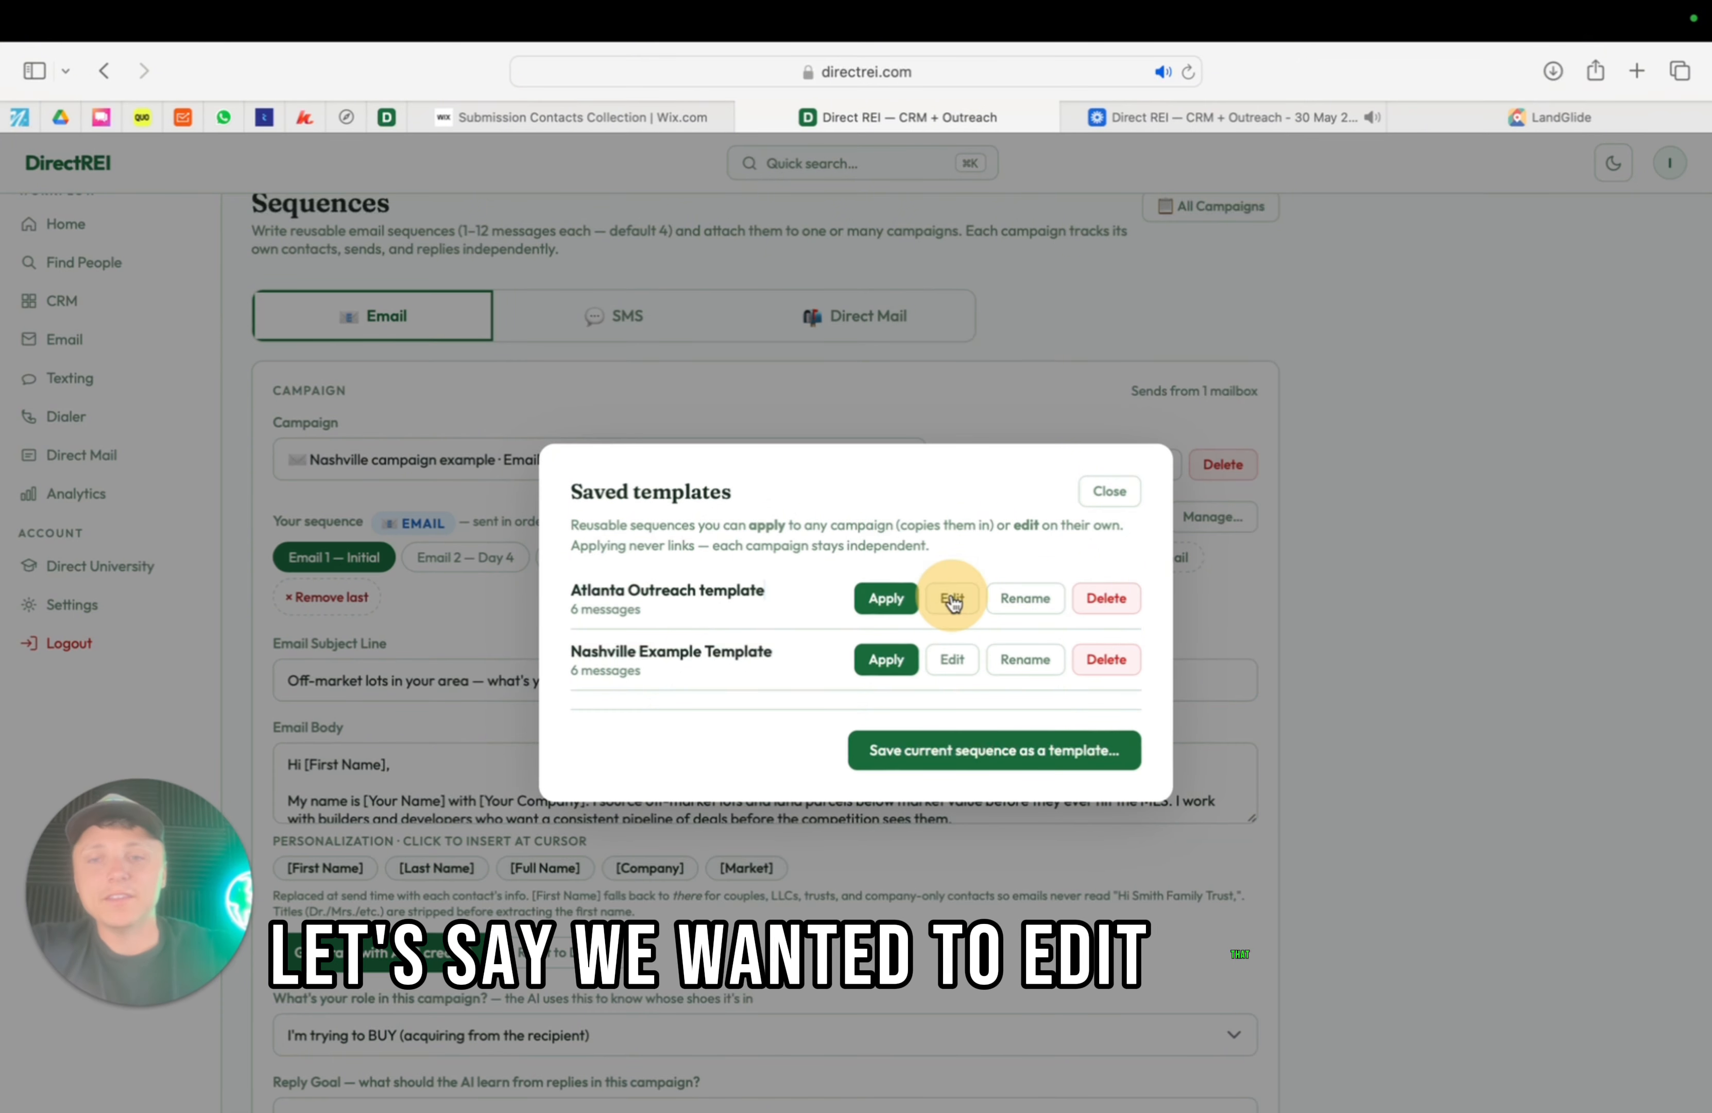
pyautogui.click(970, 614)
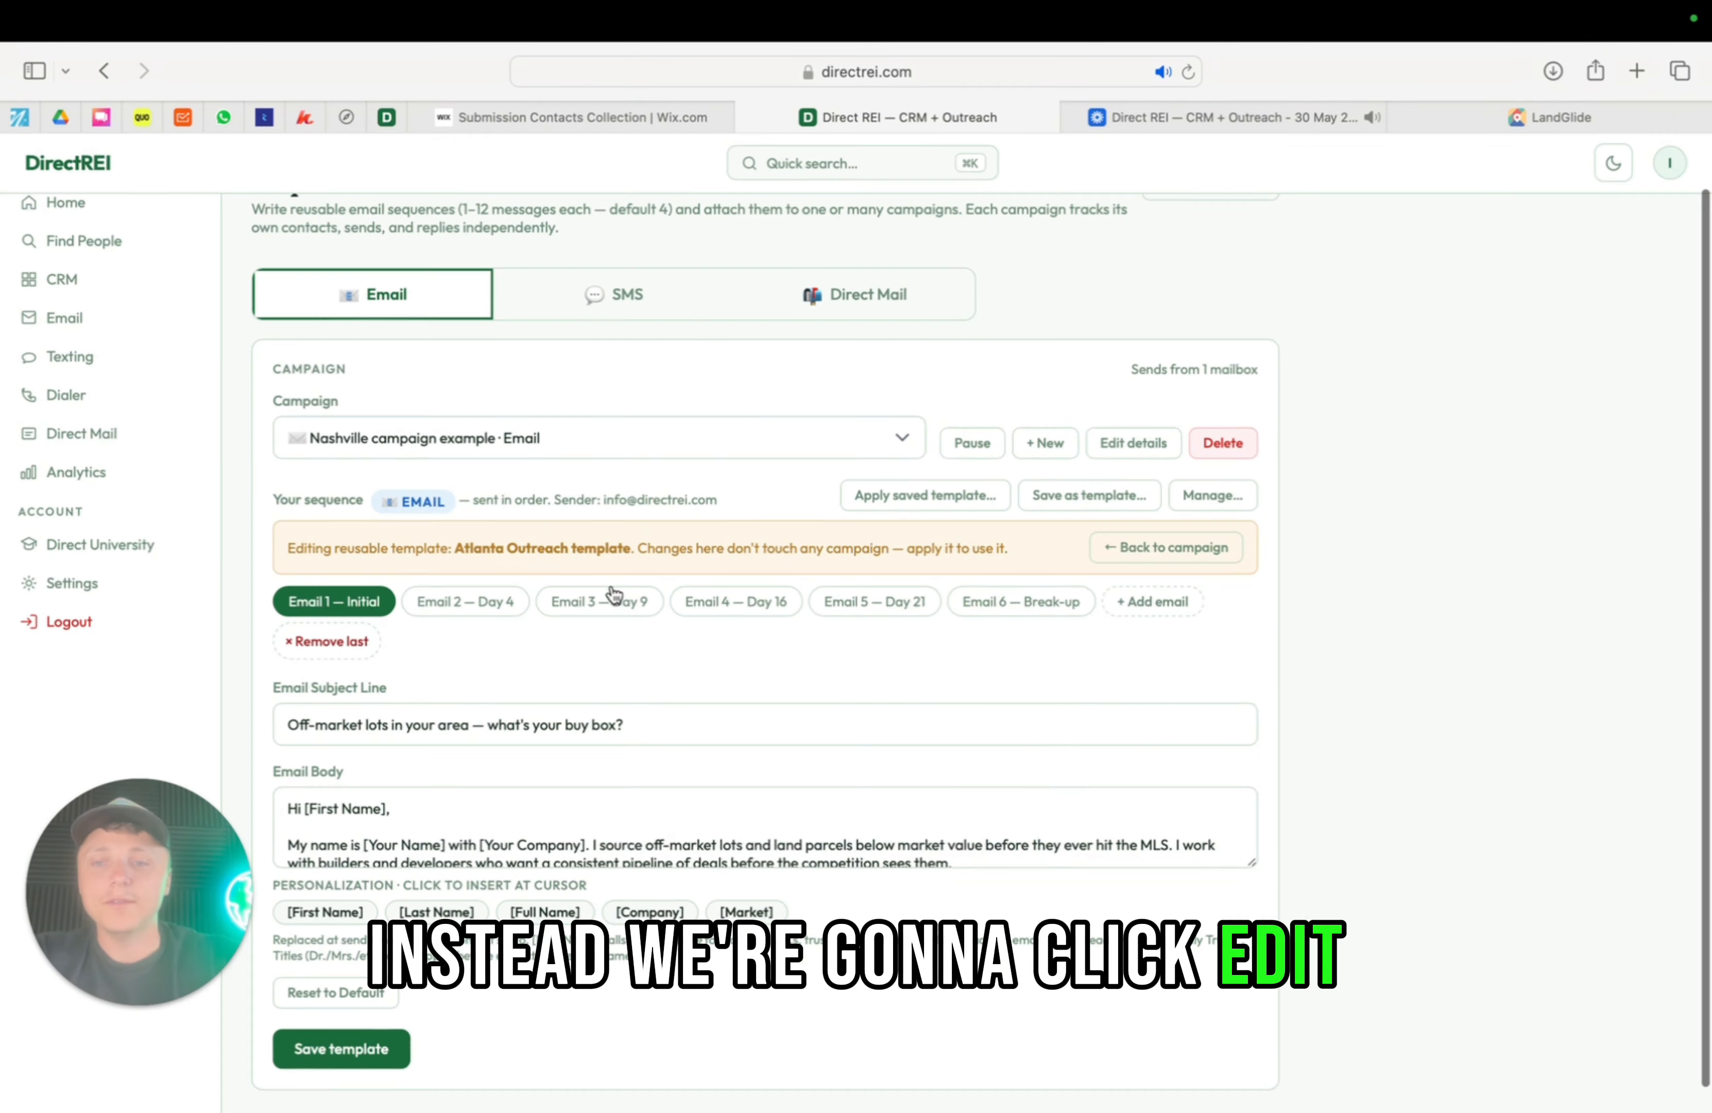
pyautogui.scroll(-1, 607, 592)
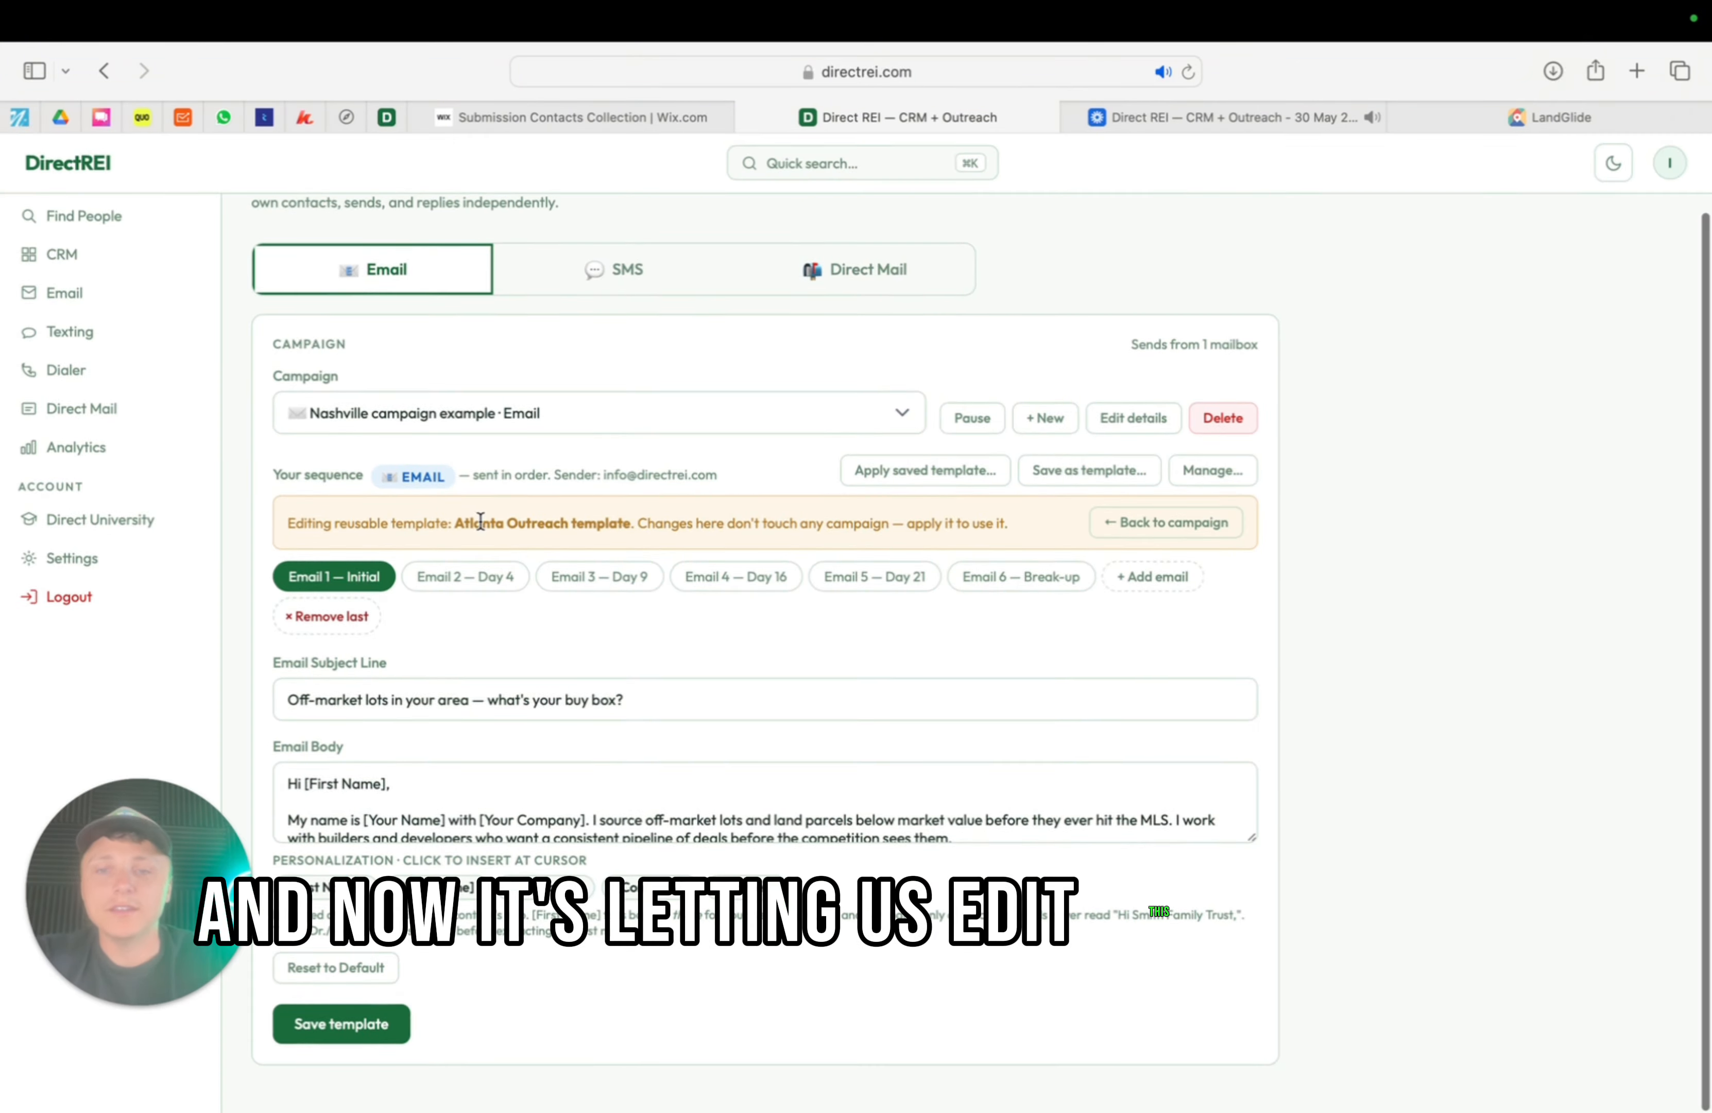
# Leave template editing for the Nashville campaign's sequence, check the saved templates once more and close the list
pyautogui.click(1166, 523)
pyautogui.click(1212, 470)
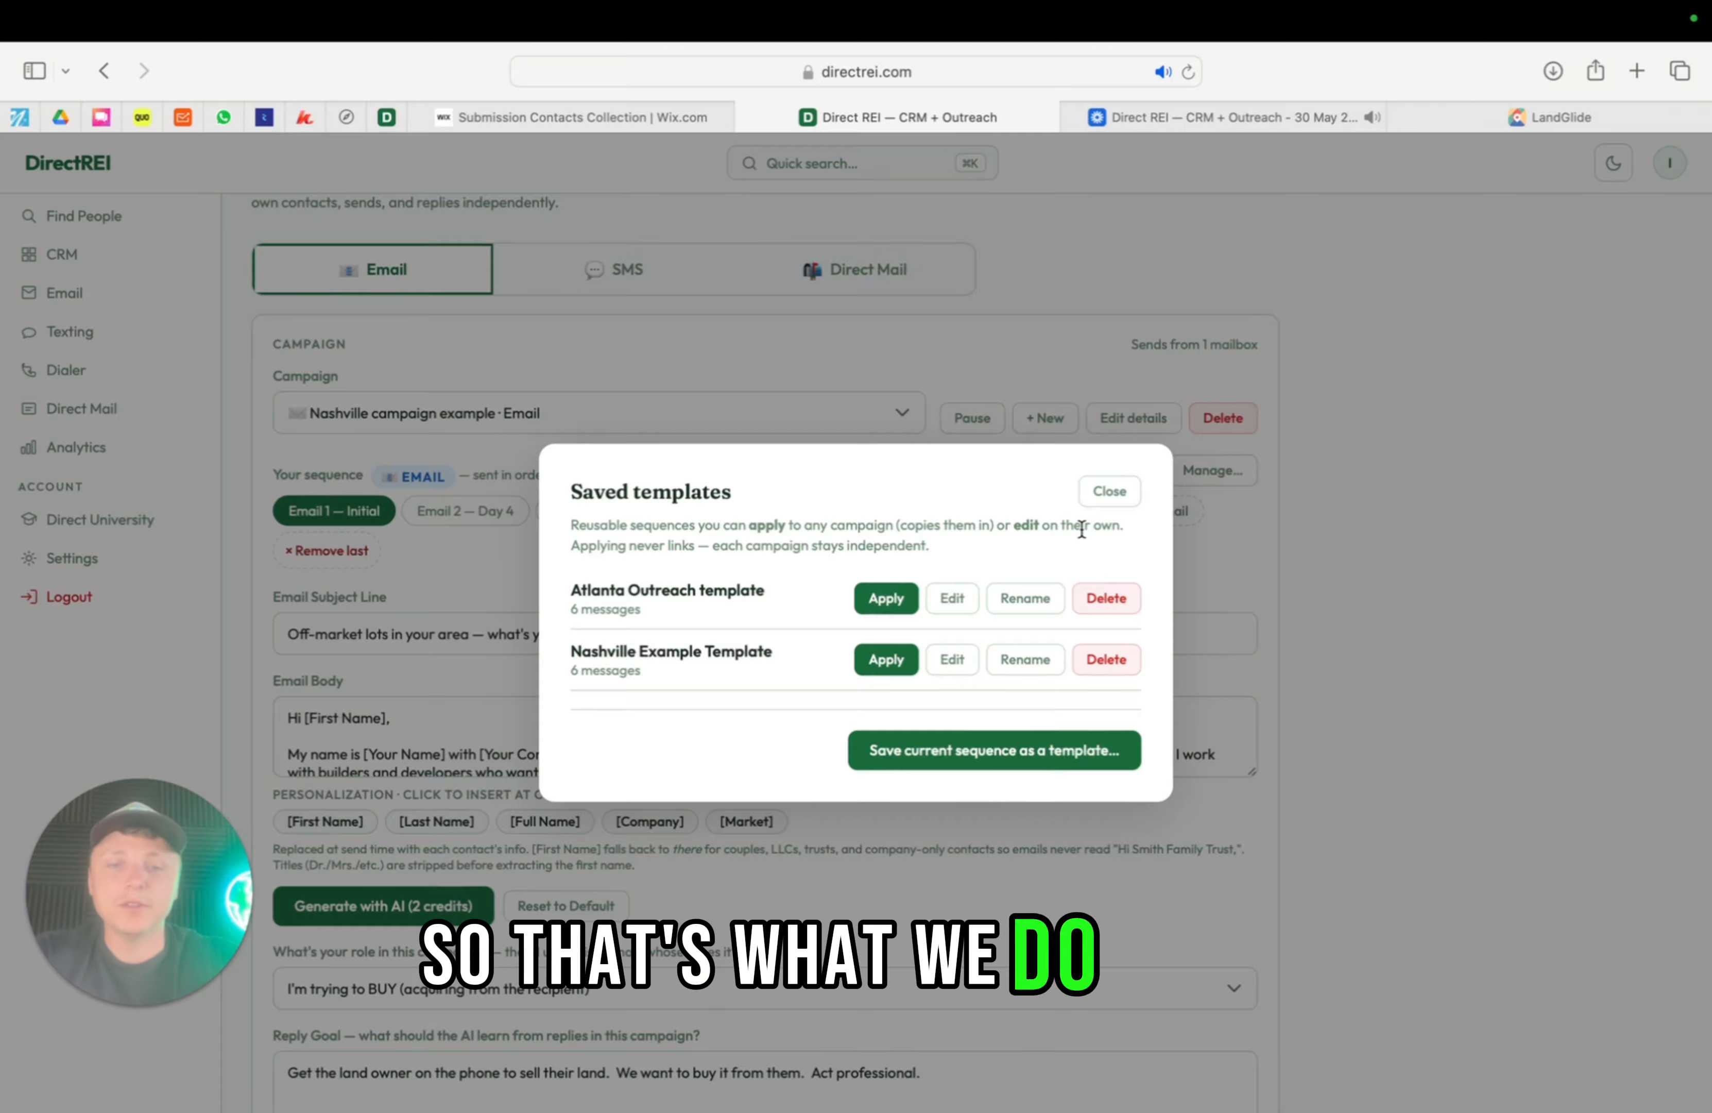
pyautogui.click(1109, 488)
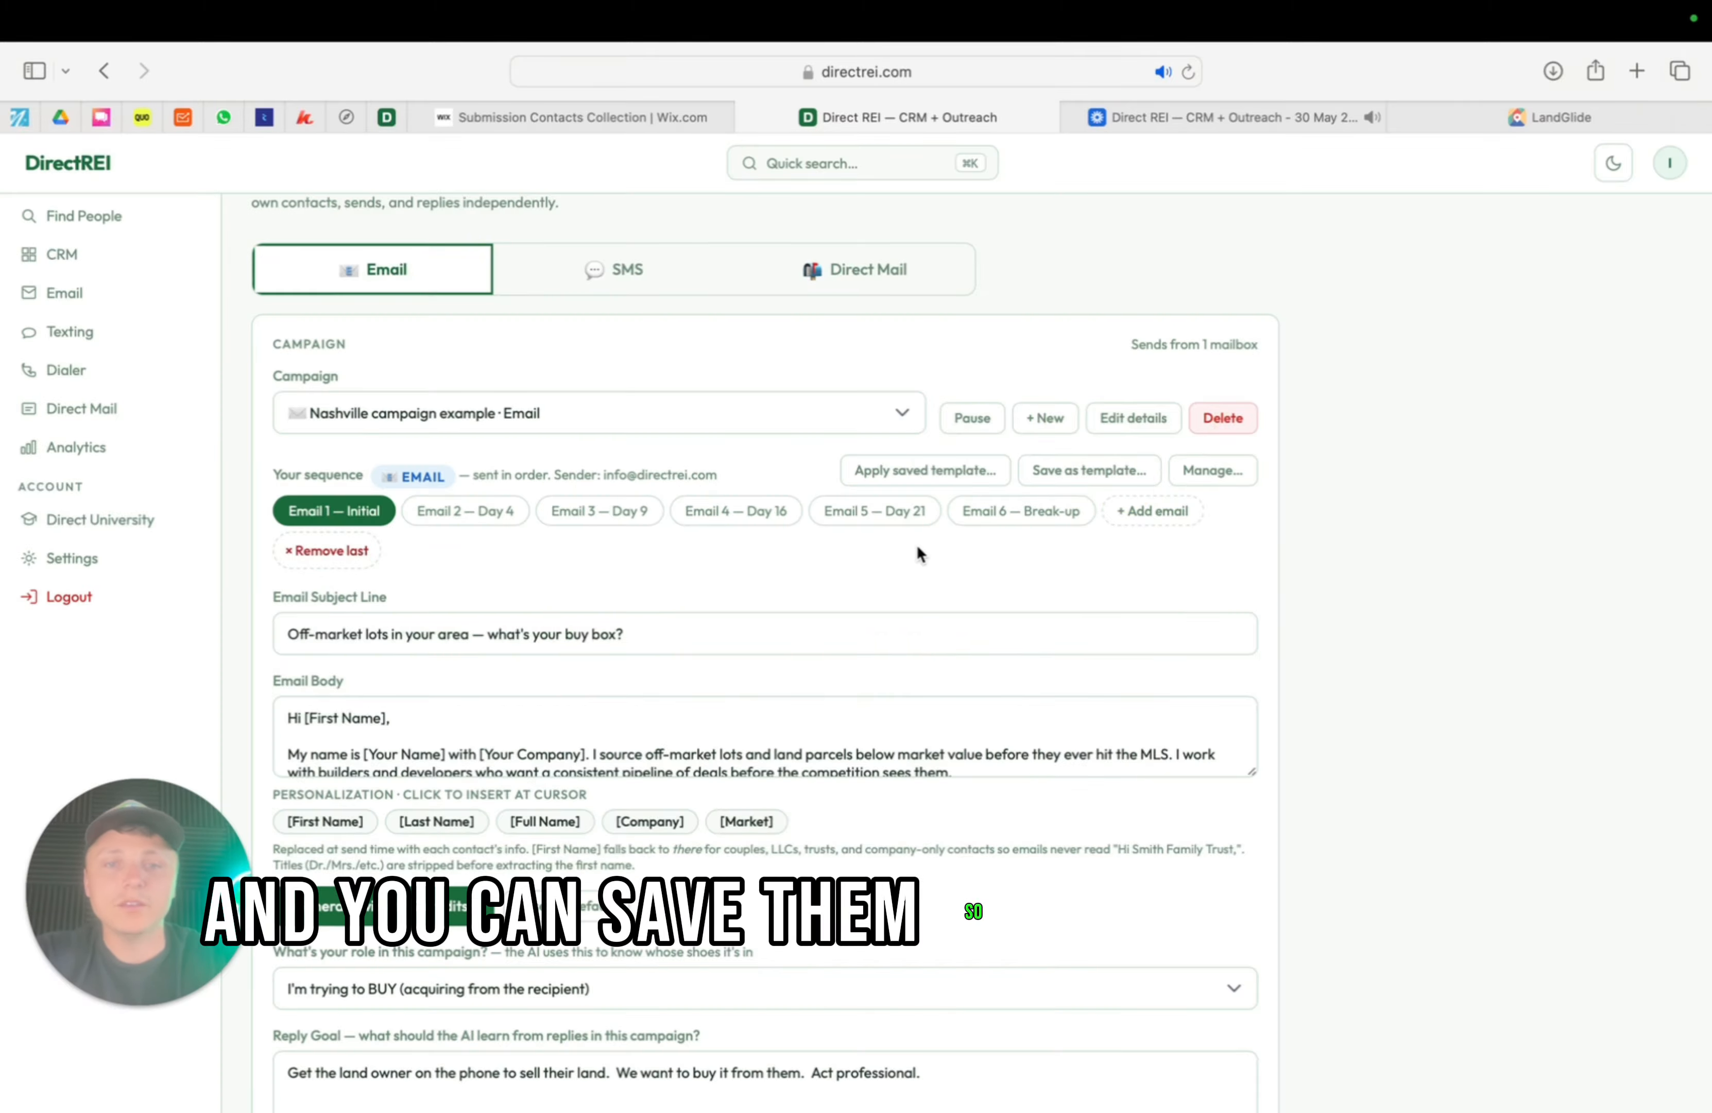
# Select all sellers in the CRM and add them to the "Nashville campaign example · Email" campaign
pyautogui.scroll(2, 917, 535)
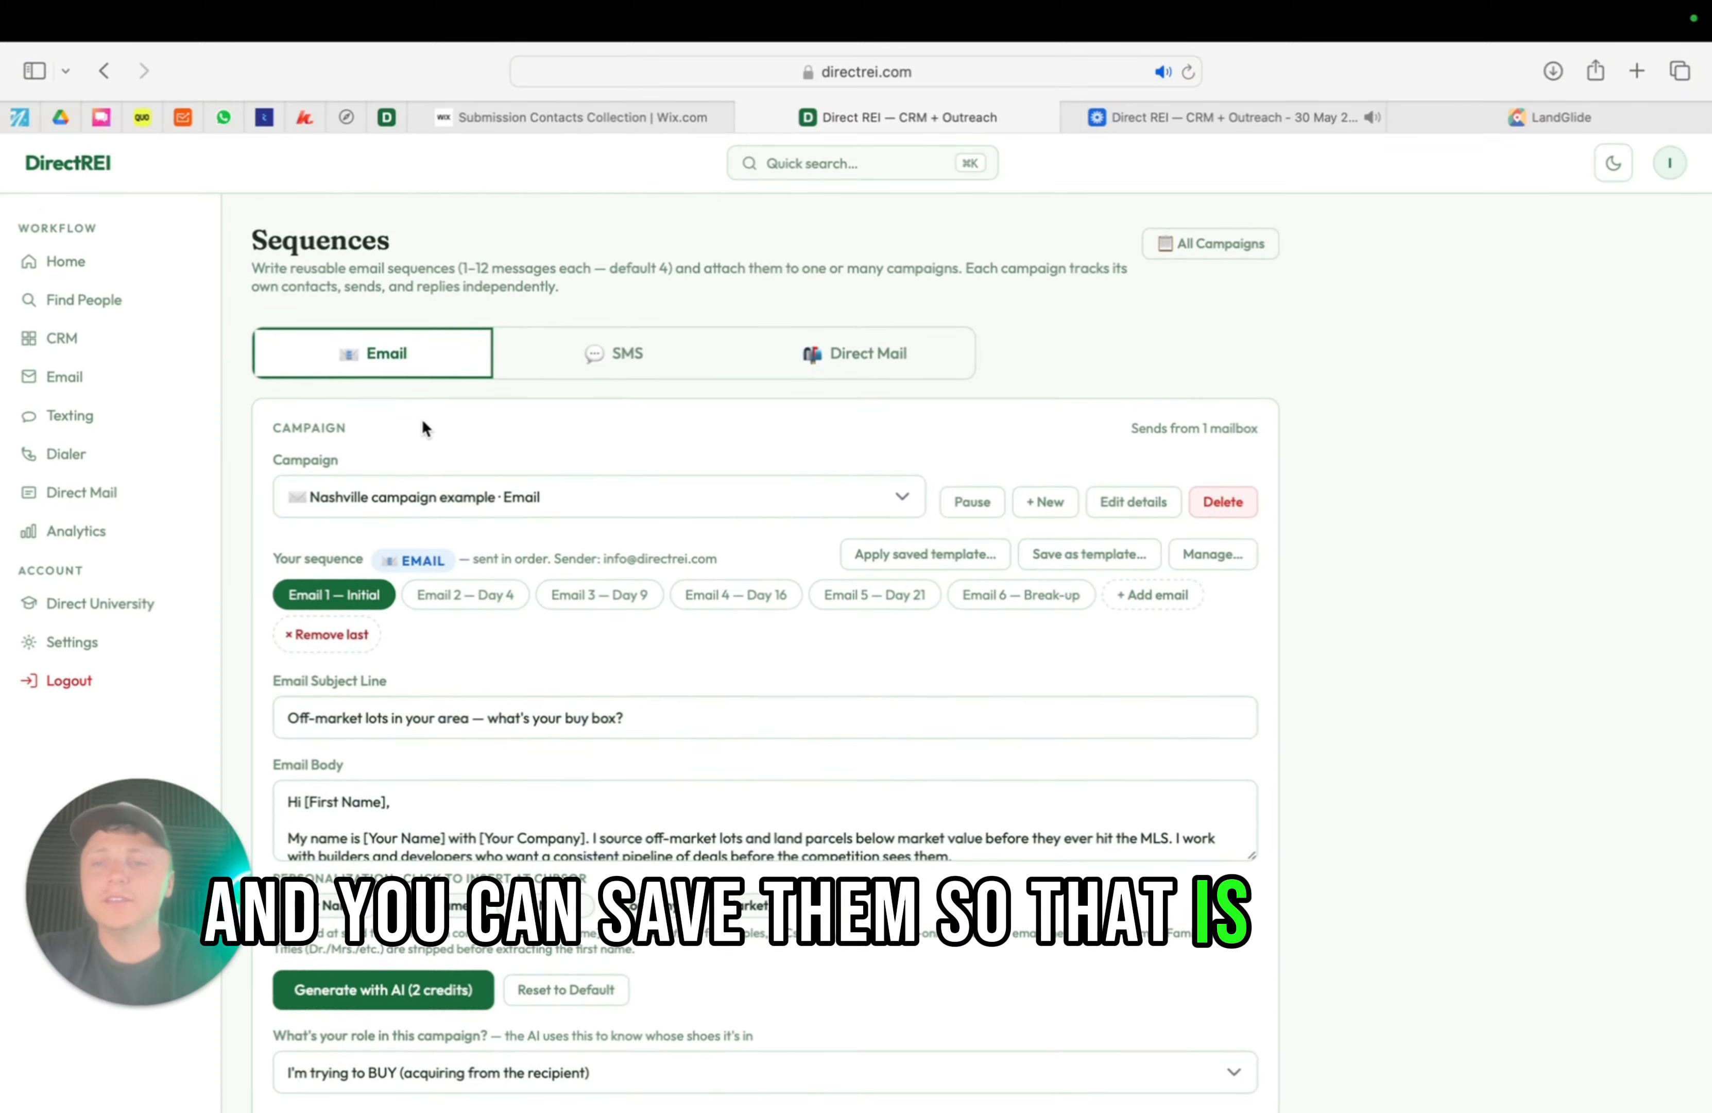
pyautogui.scroll(-1, 422, 420)
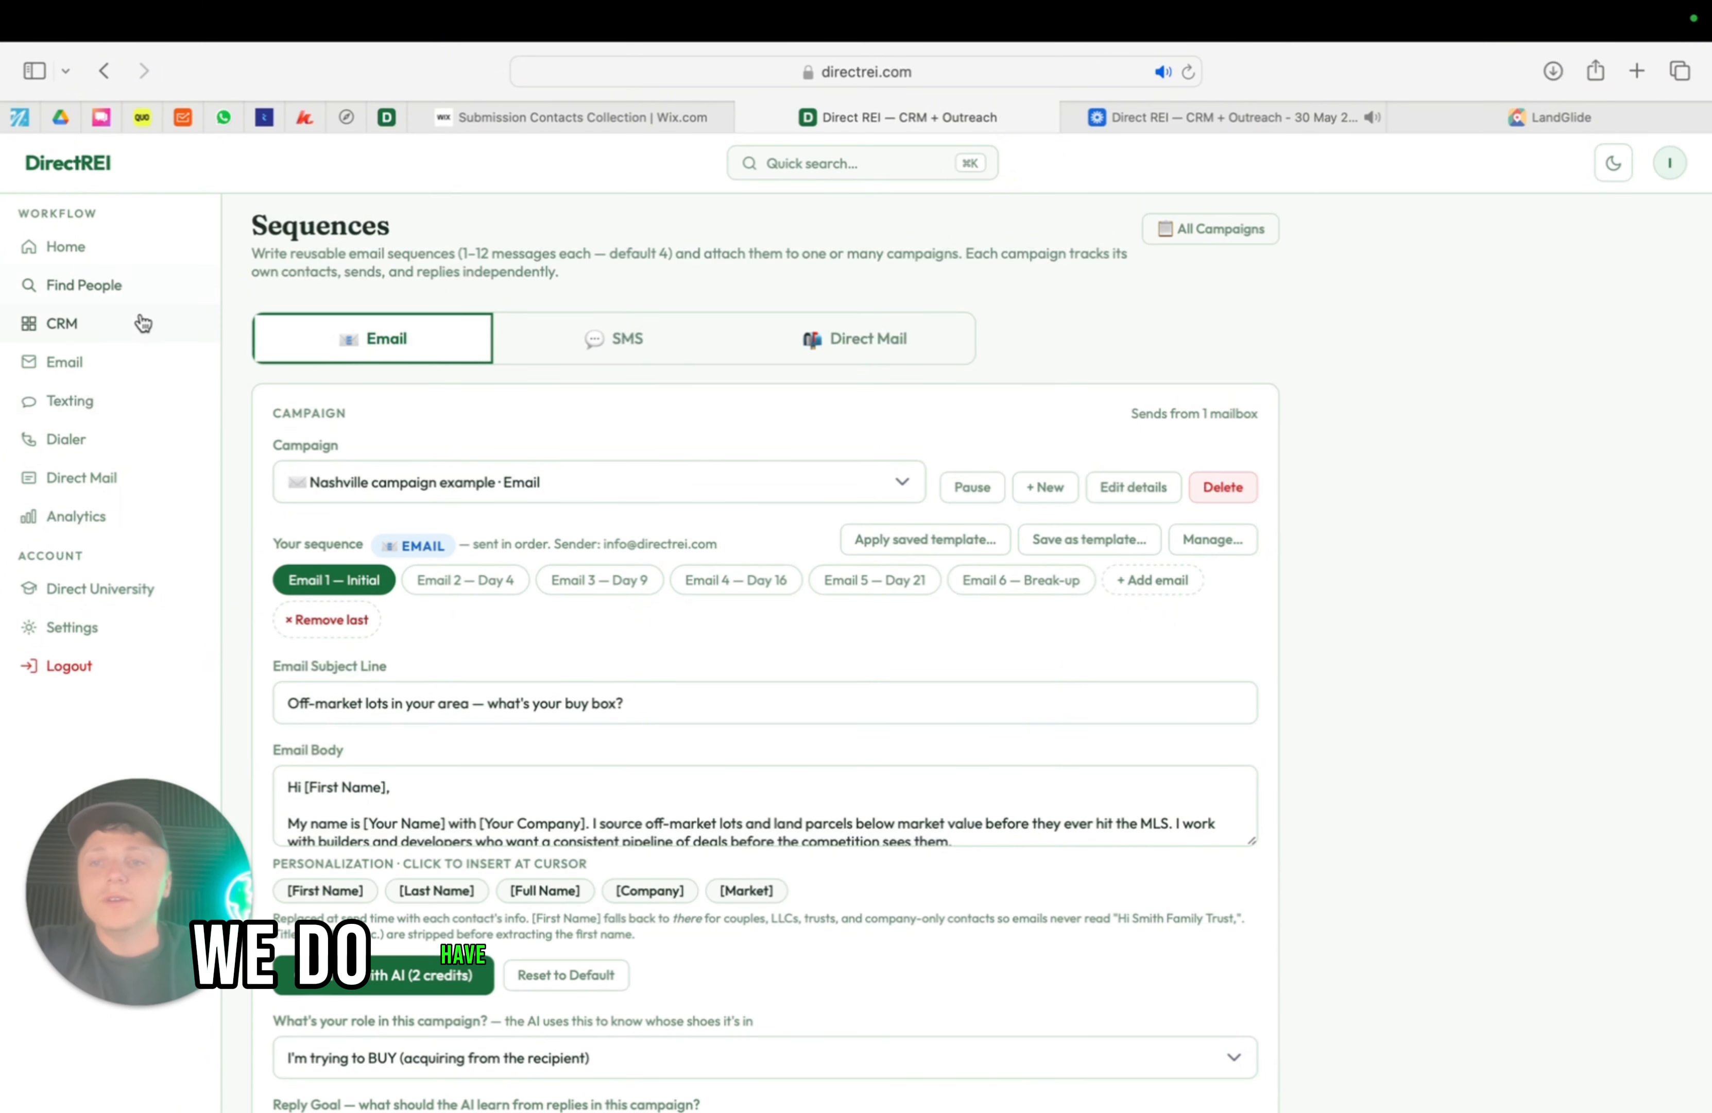
pyautogui.click(105, 328)
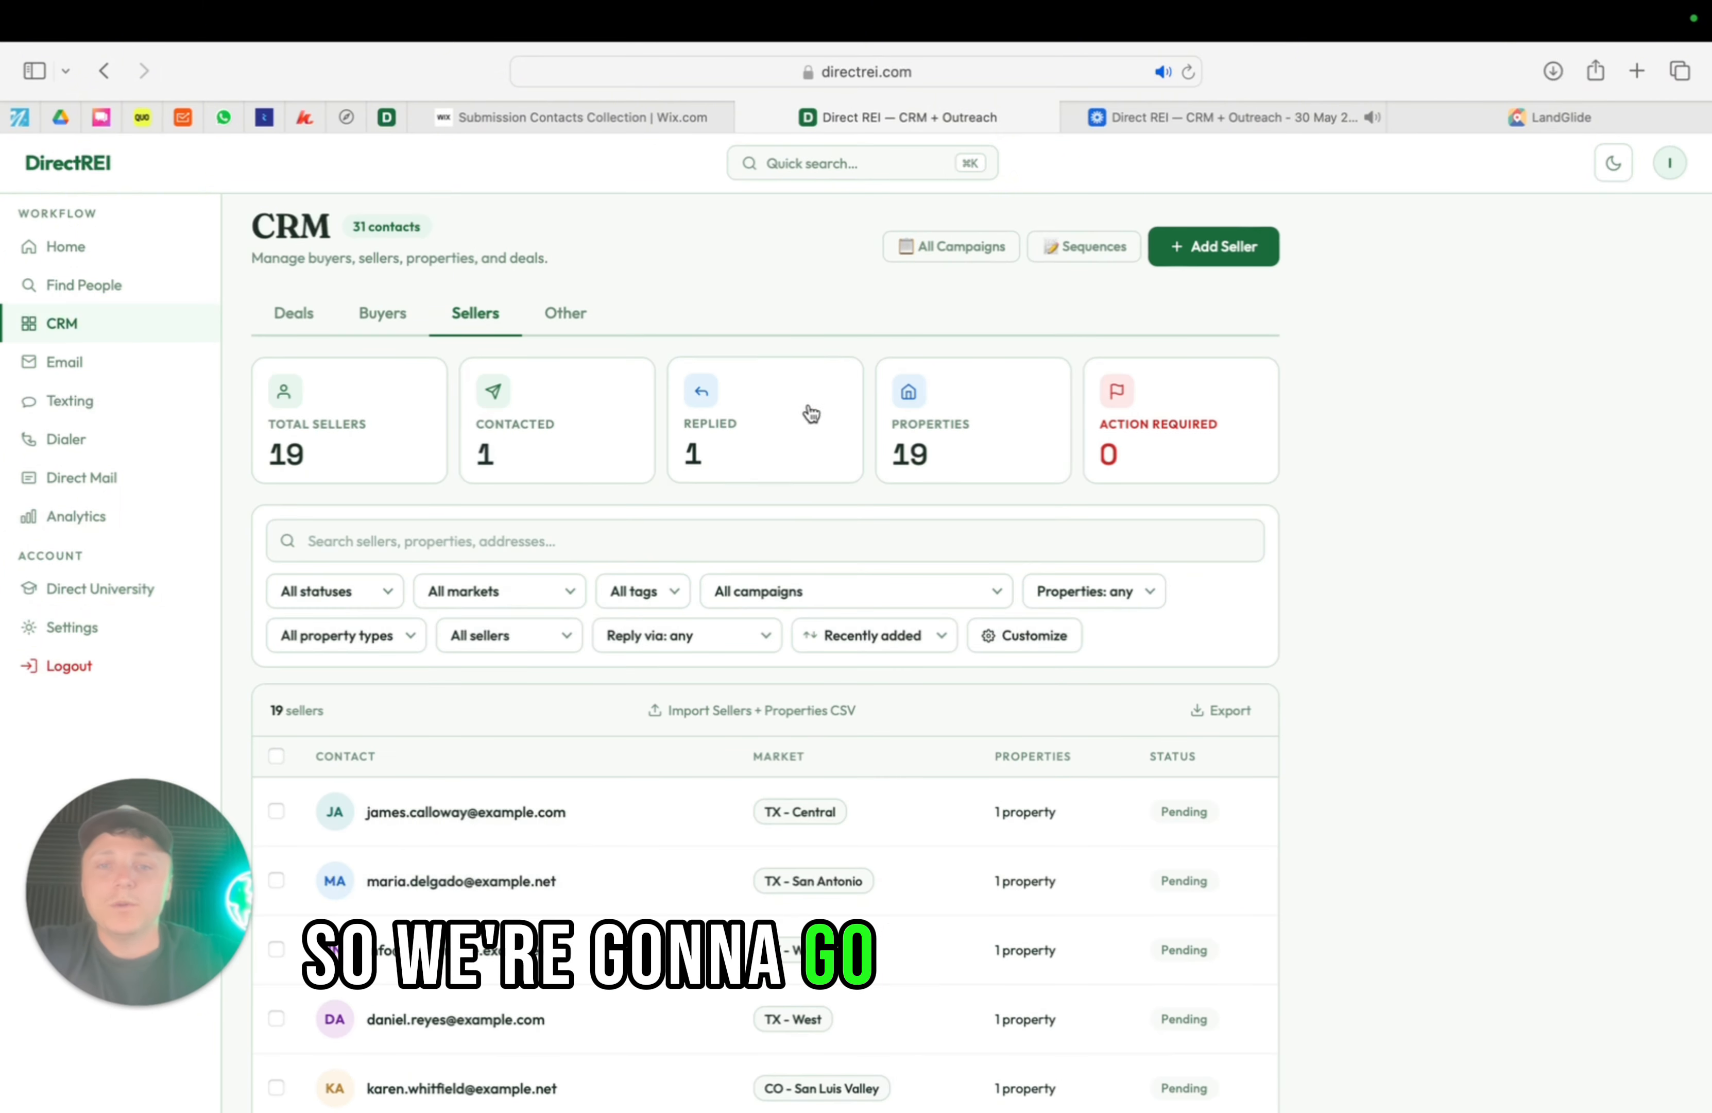
pyautogui.scroll(-3, 518, 748)
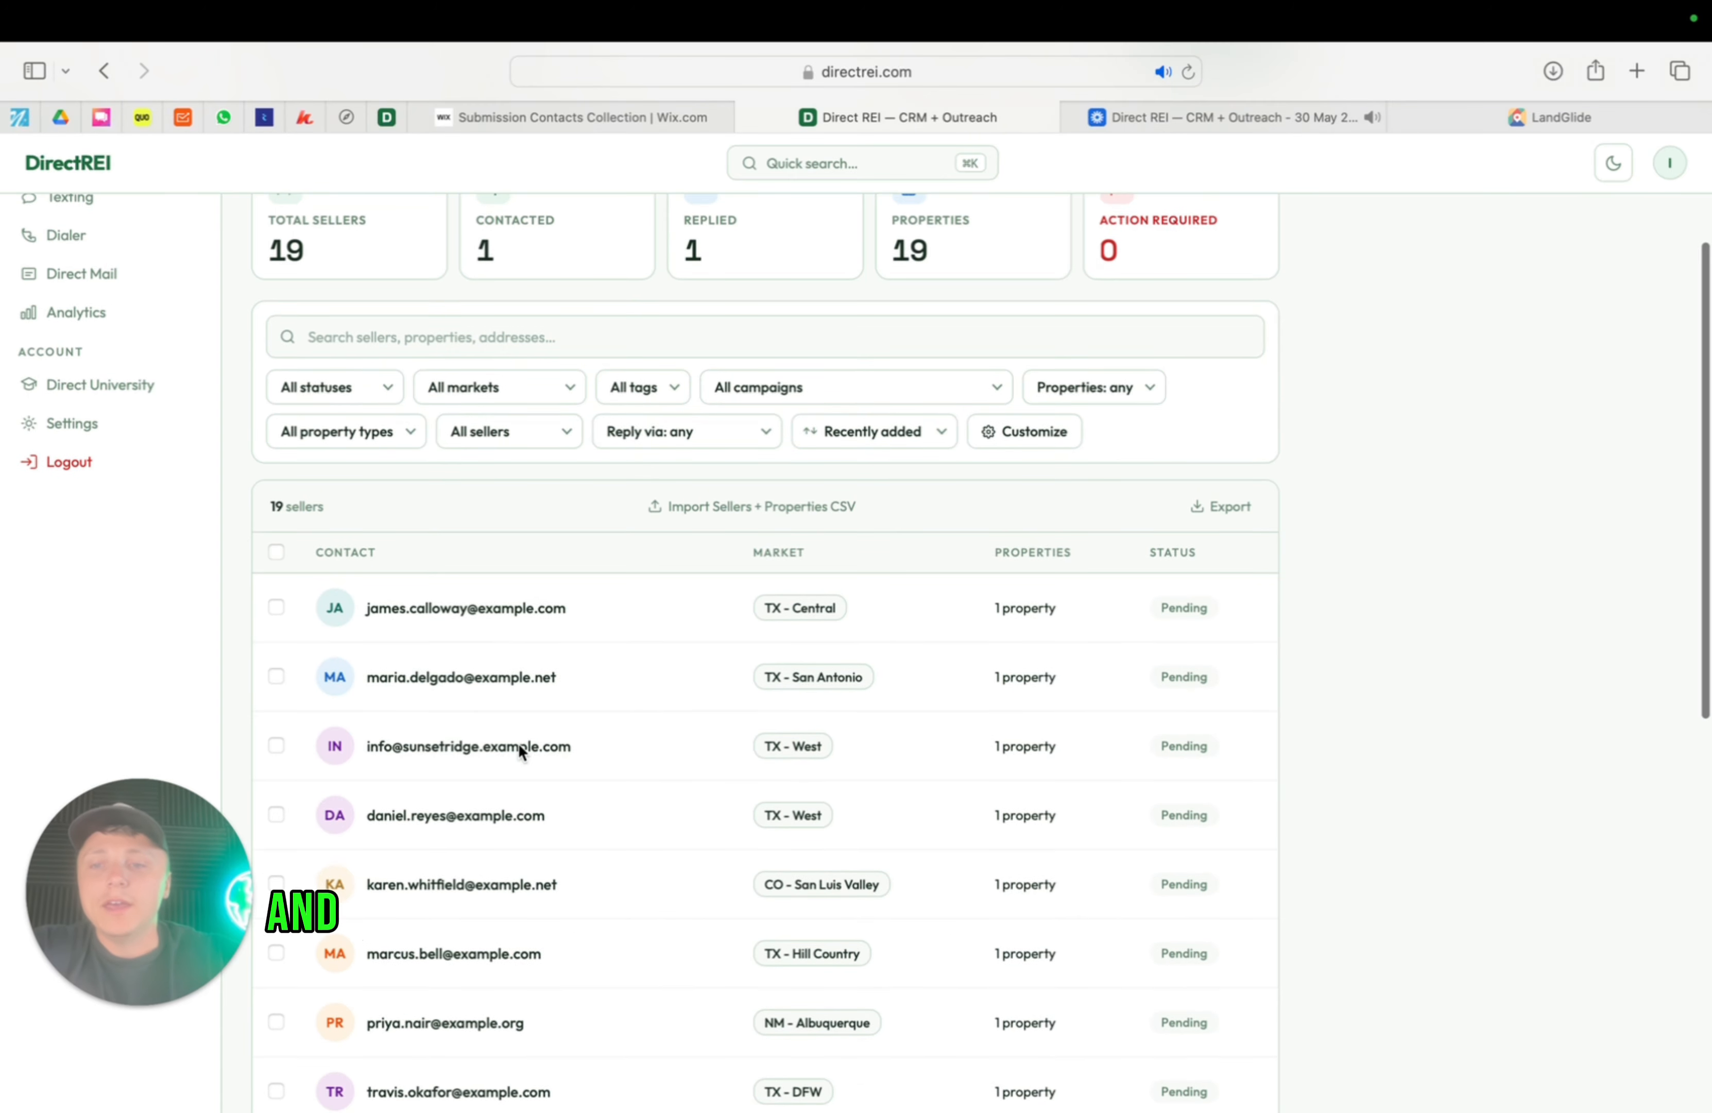
pyautogui.click(276, 551)
pyautogui.click(666, 560)
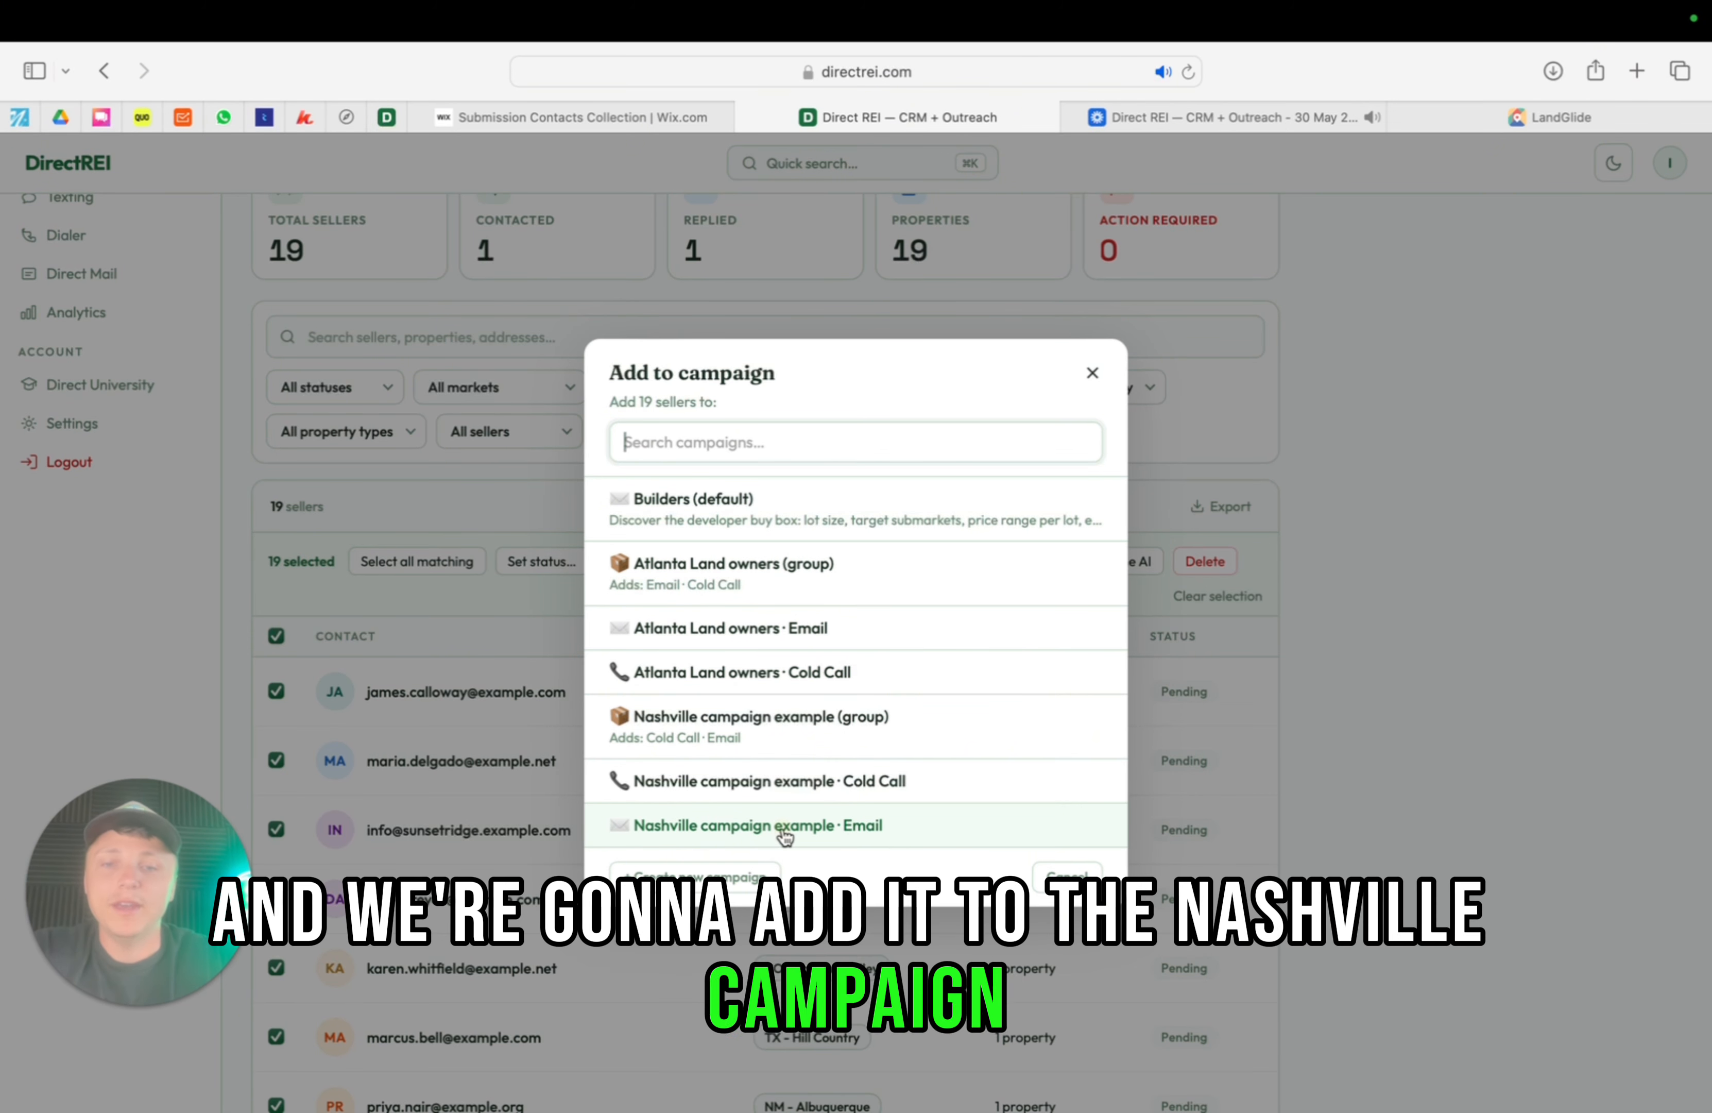
pyautogui.click(760, 838)
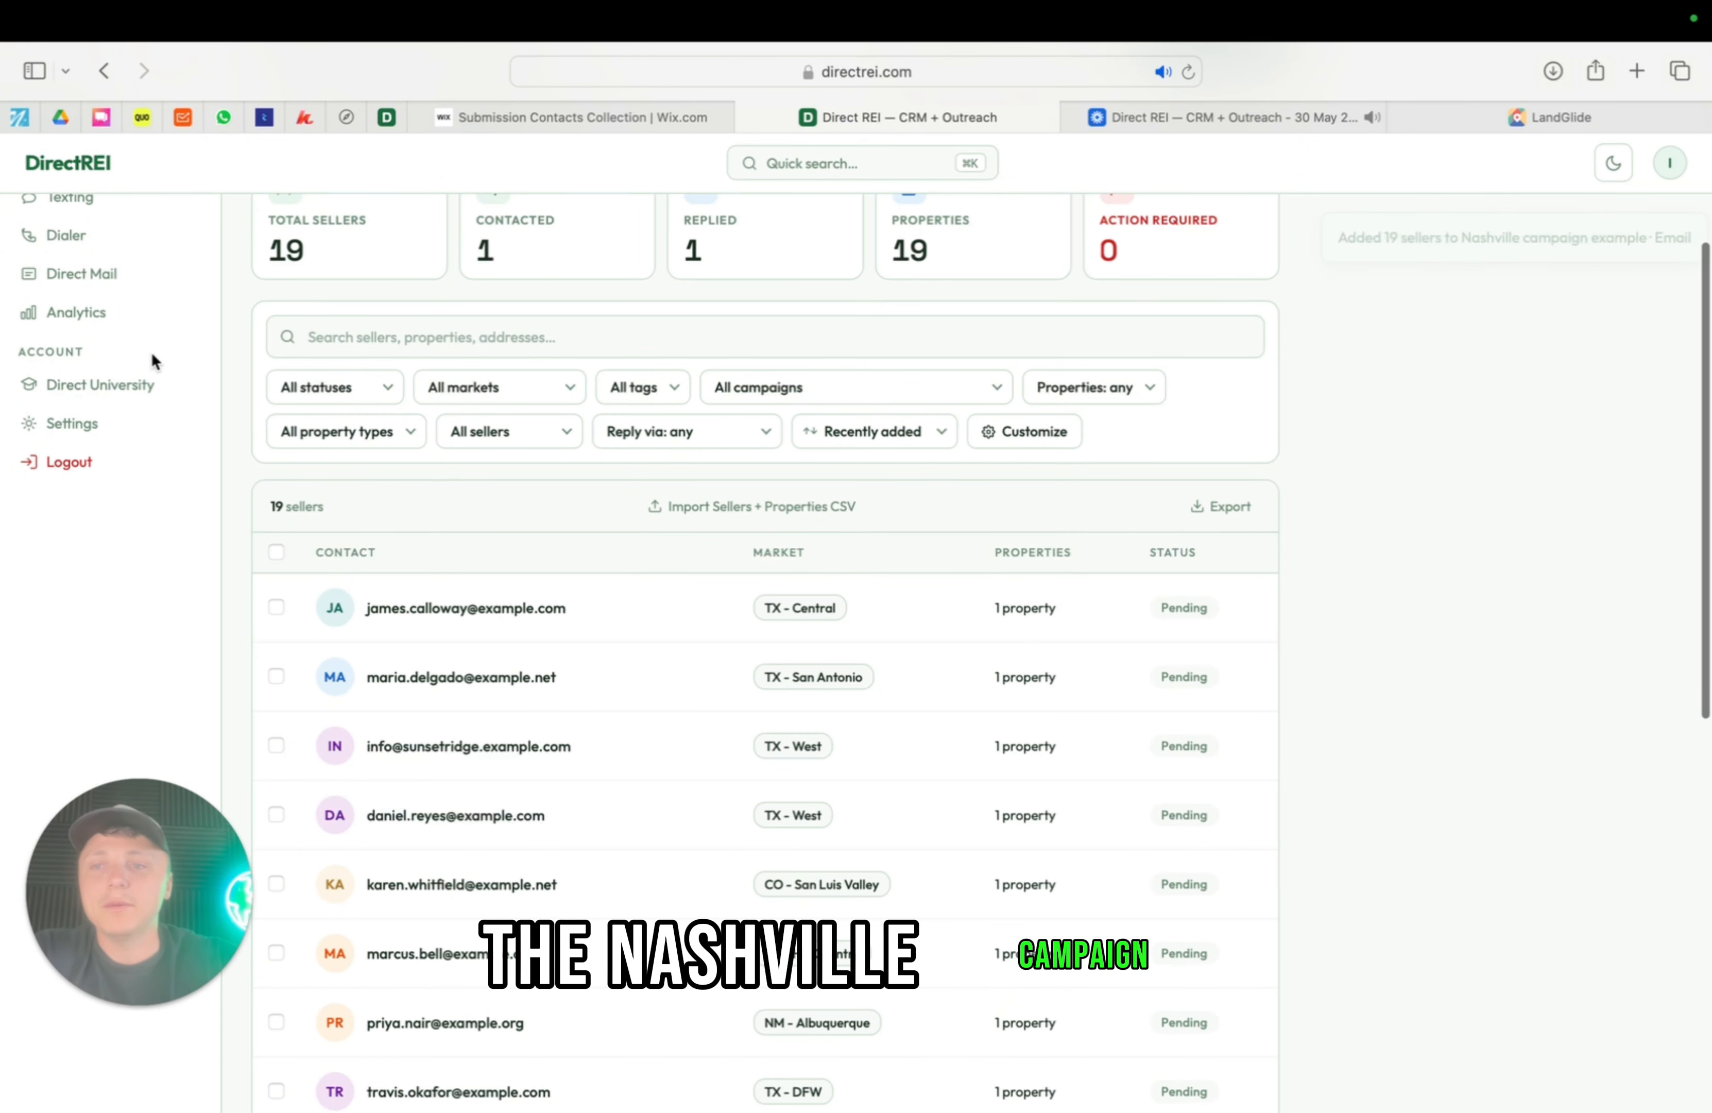
# Go to the email enrollment page and select every listed contact with the "Atlanta Land owners · Email" campaign chosen
pyautogui.scroll(3, 151, 352)
pyautogui.click(117, 305)
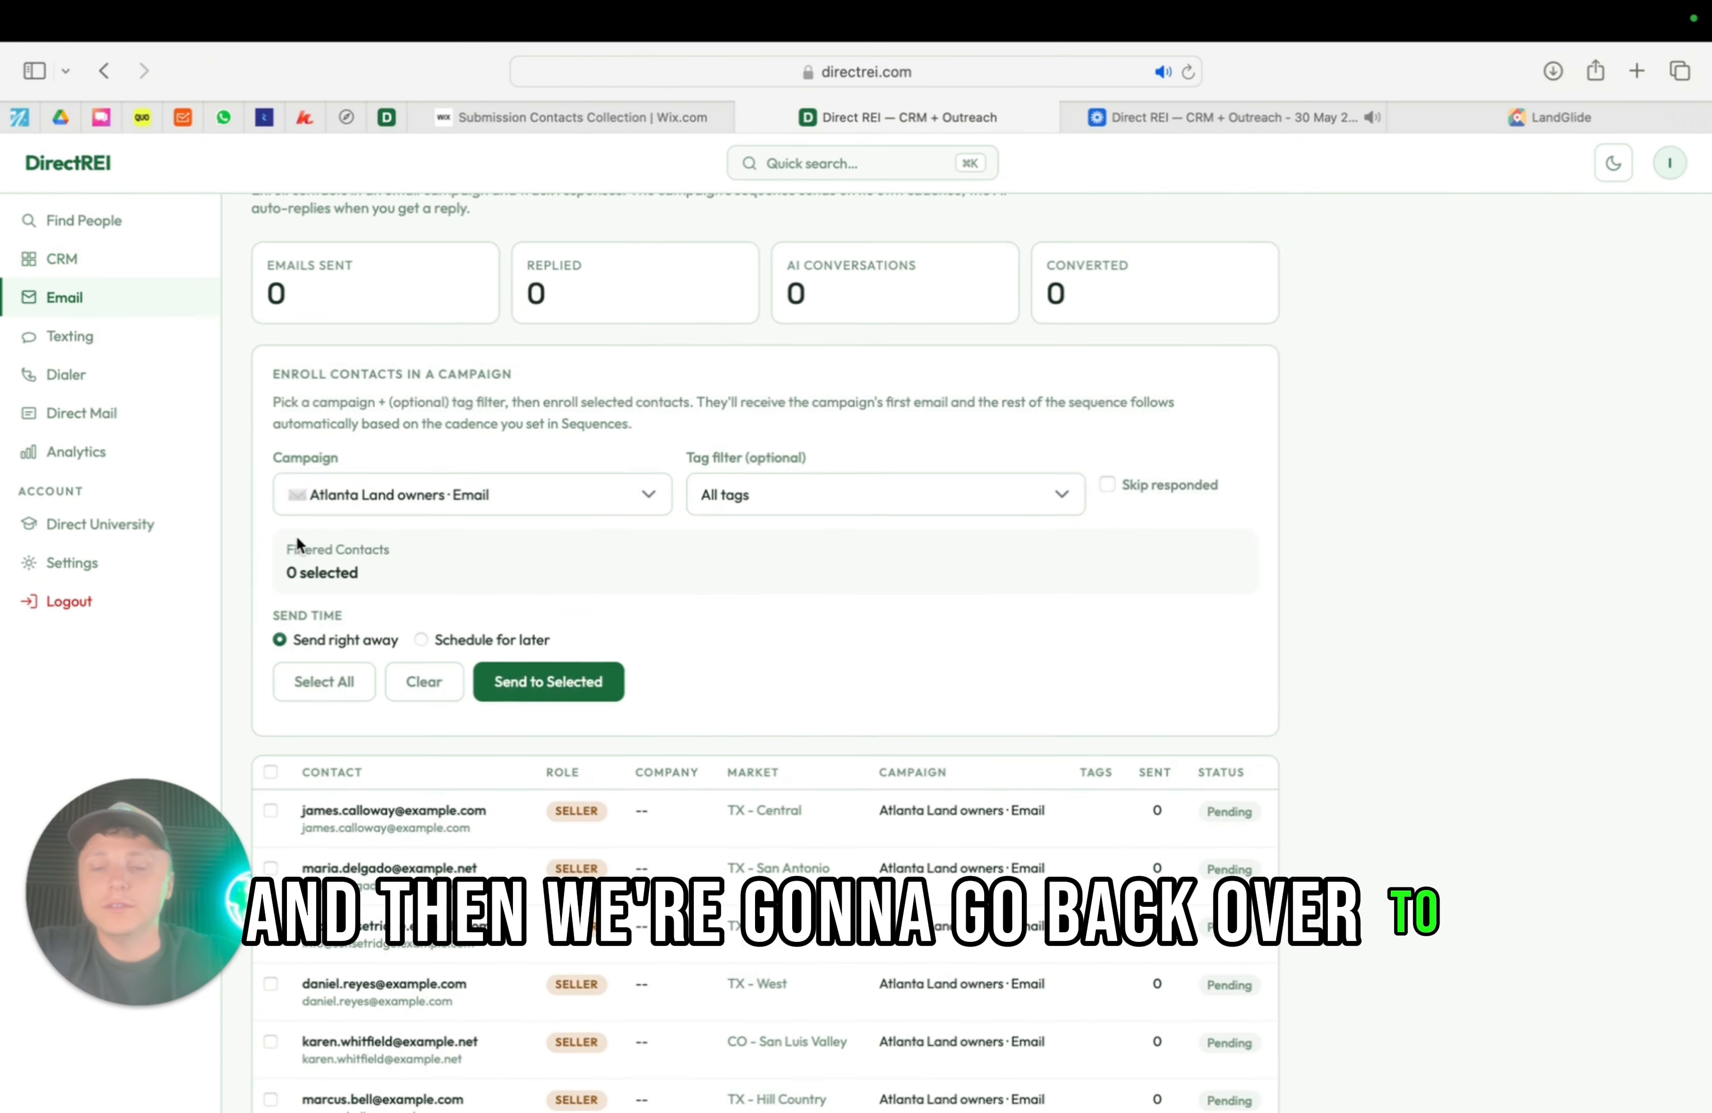
pyautogui.click(475, 508)
pyautogui.click(673, 597)
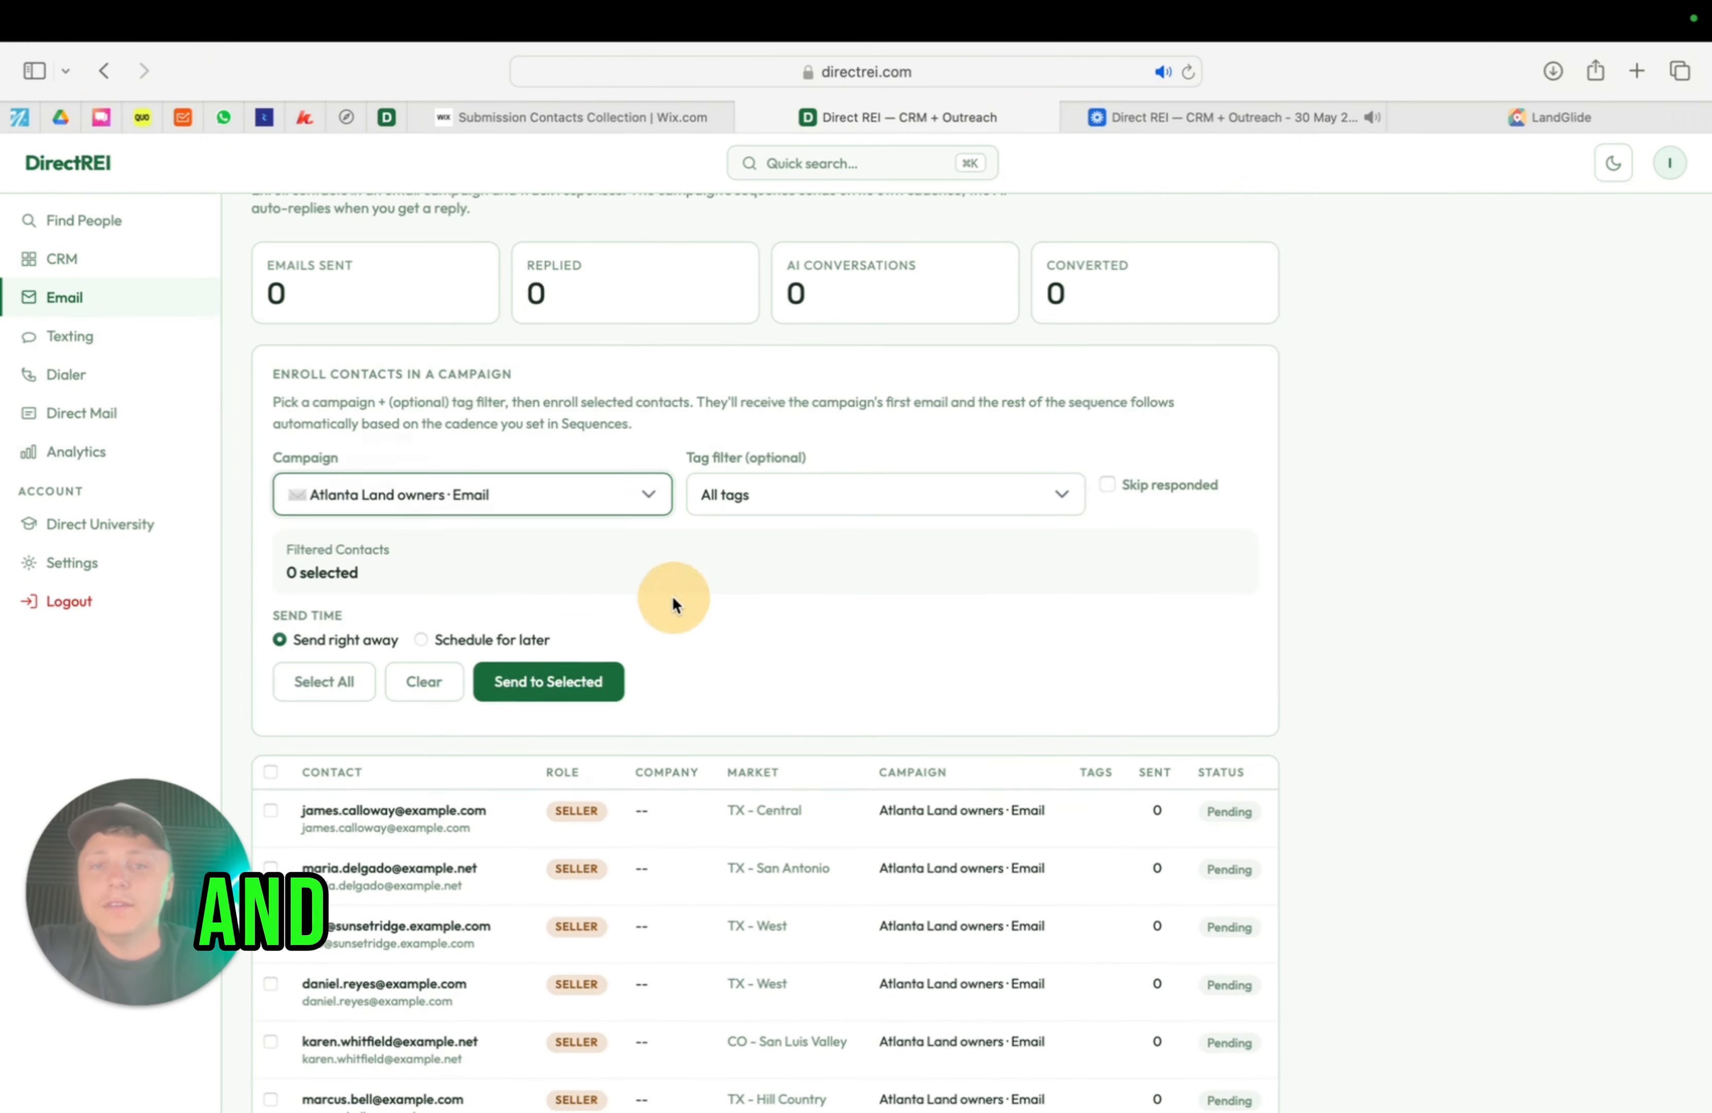
pyautogui.scroll(-1, 374, 504)
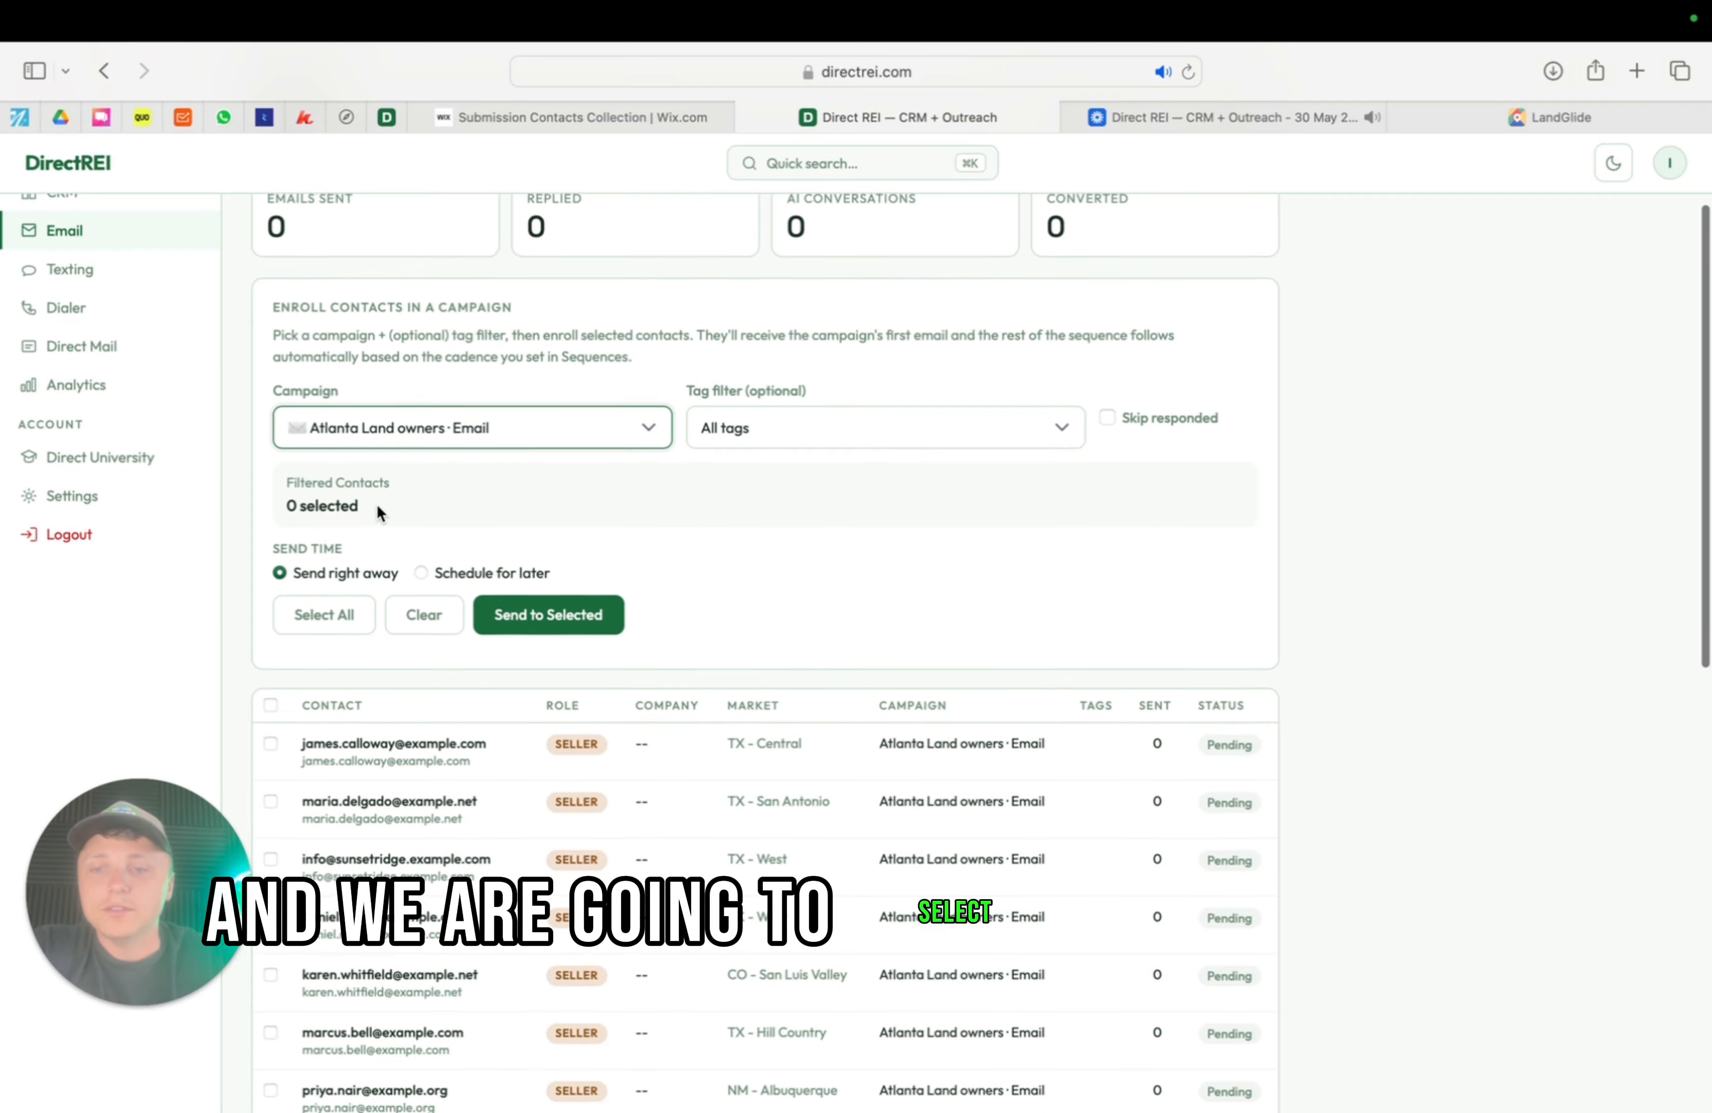
pyautogui.scroll(-1, 296, 679)
pyautogui.click(271, 659)
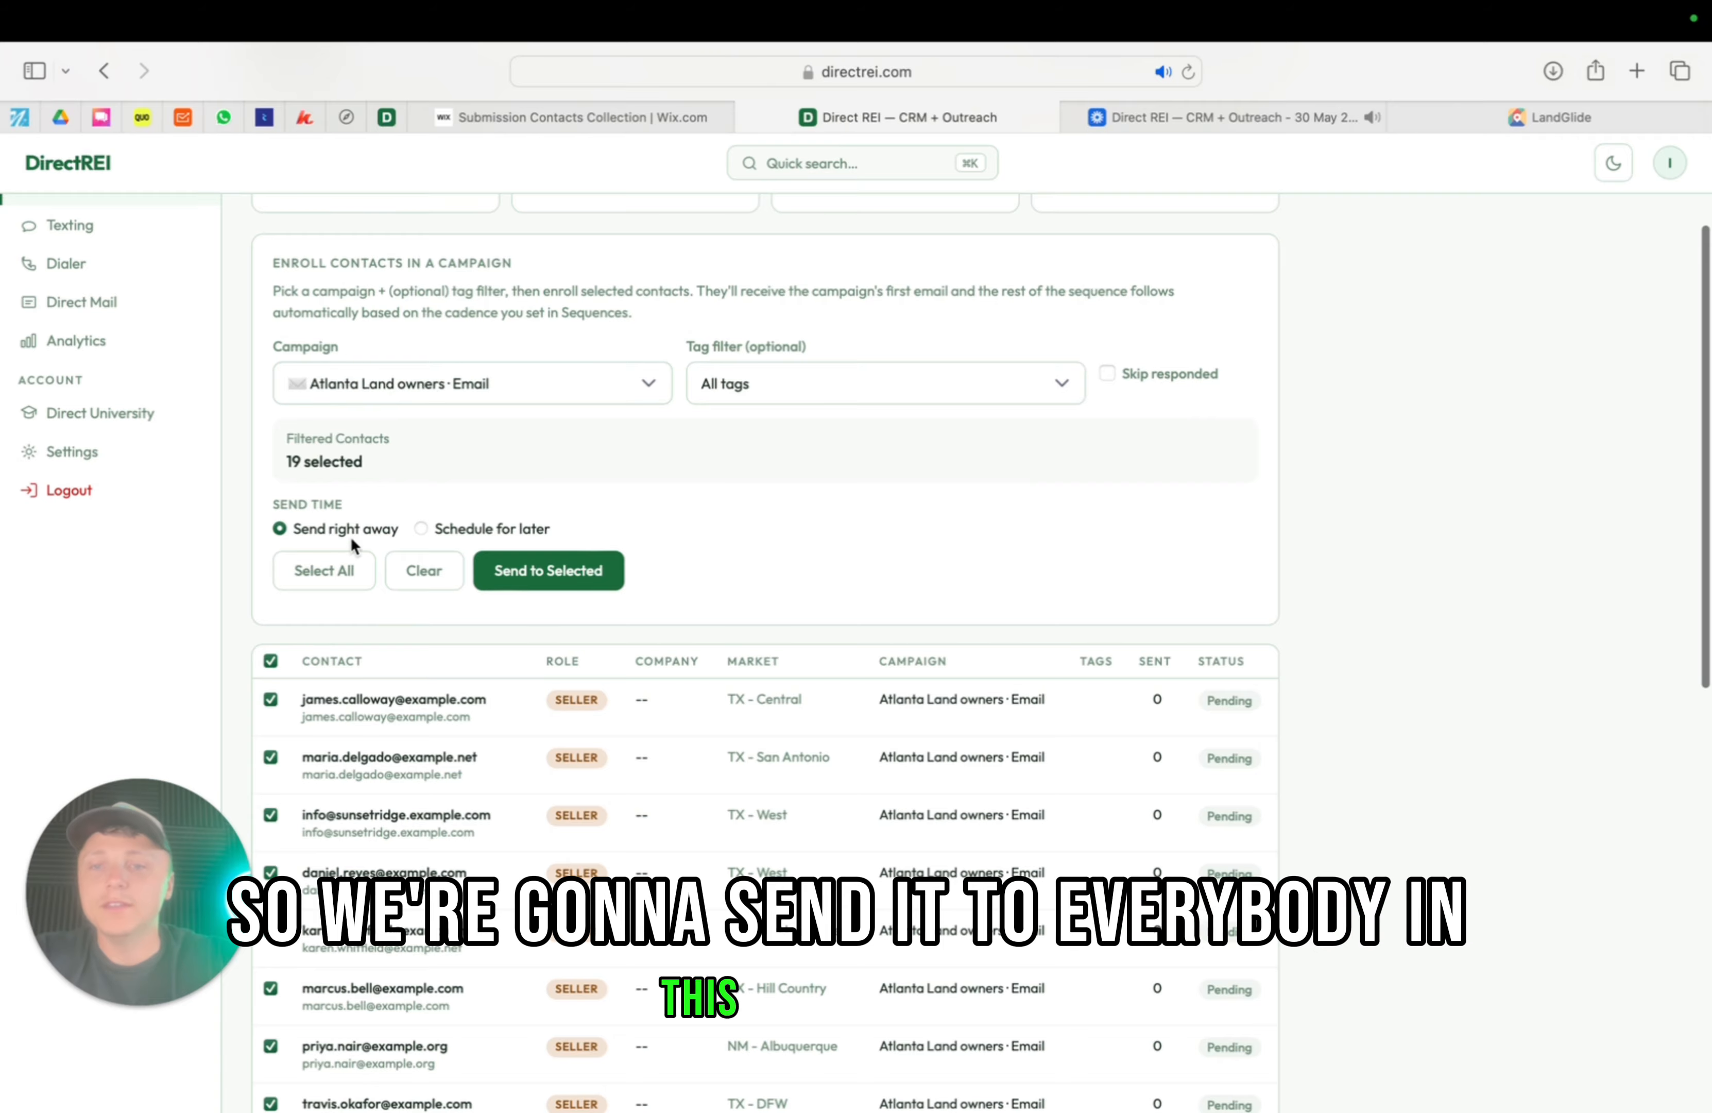
# Attach the existing "nashville outreach" direct mail campaign to the "Nashville campaign example" group
pyautogui.scroll(-1, 352, 540)
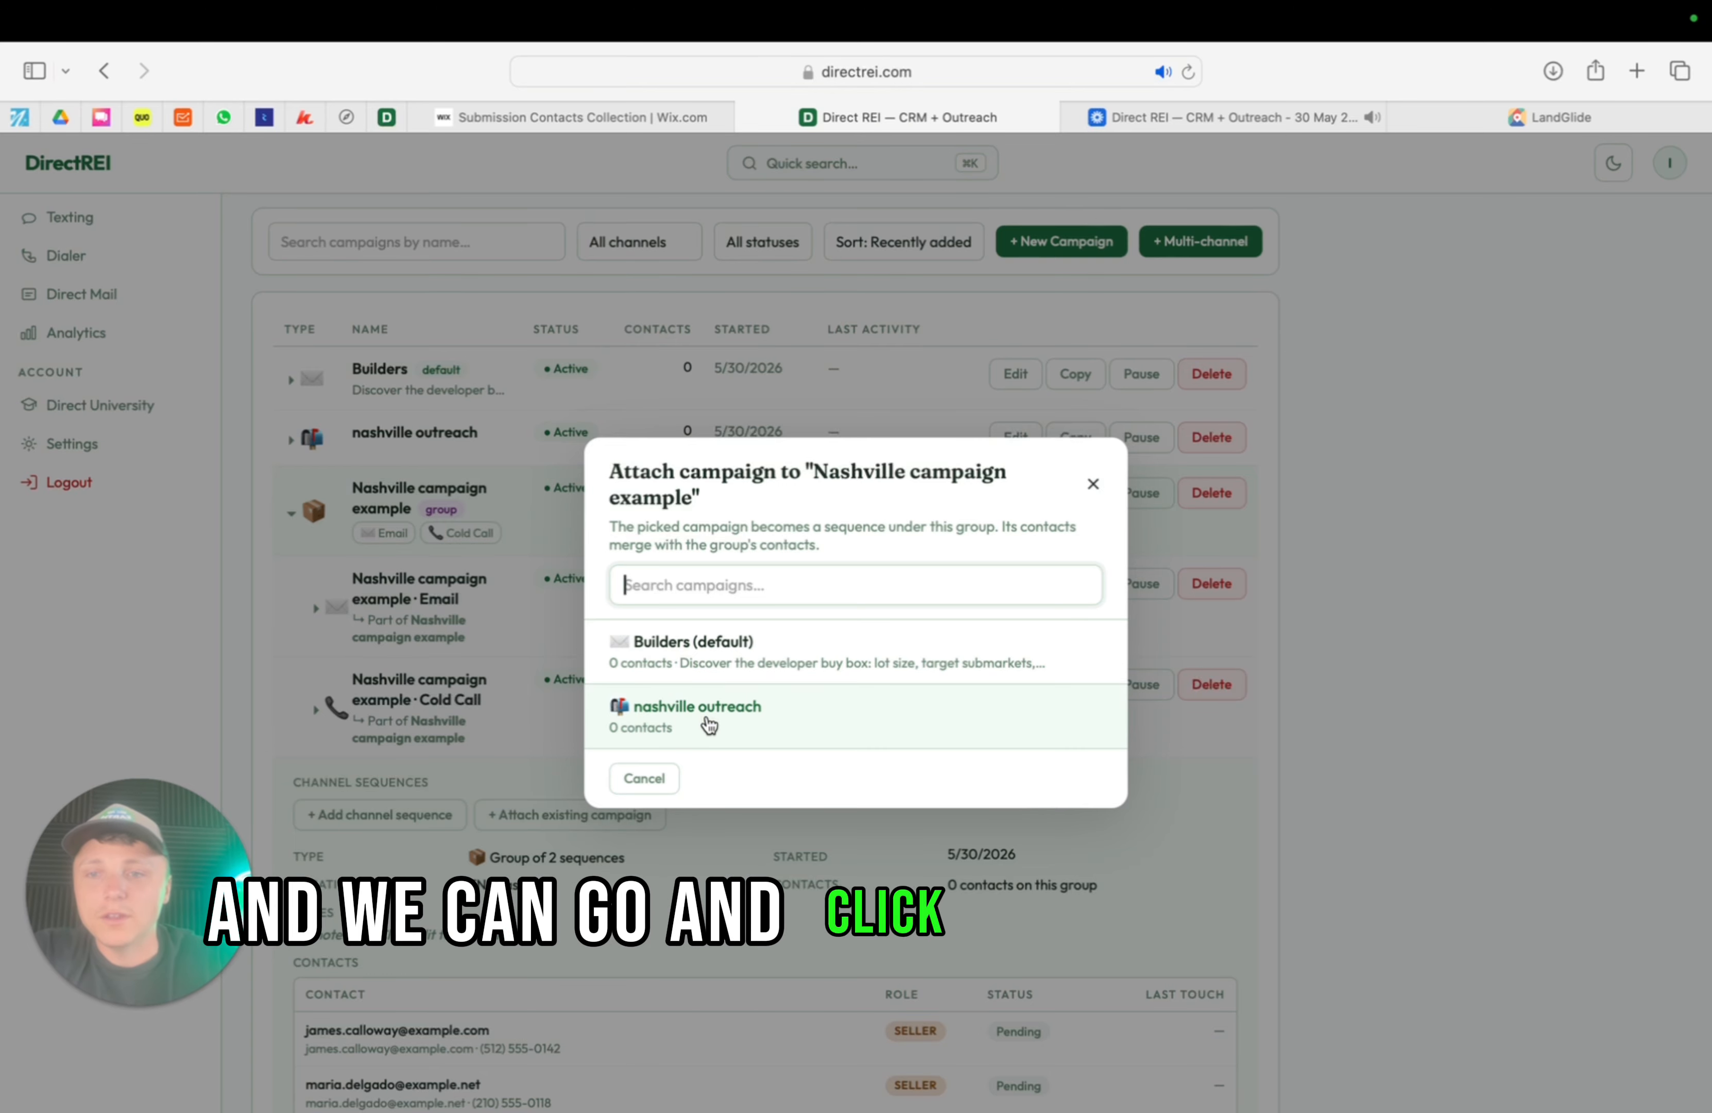
pyautogui.click(706, 719)
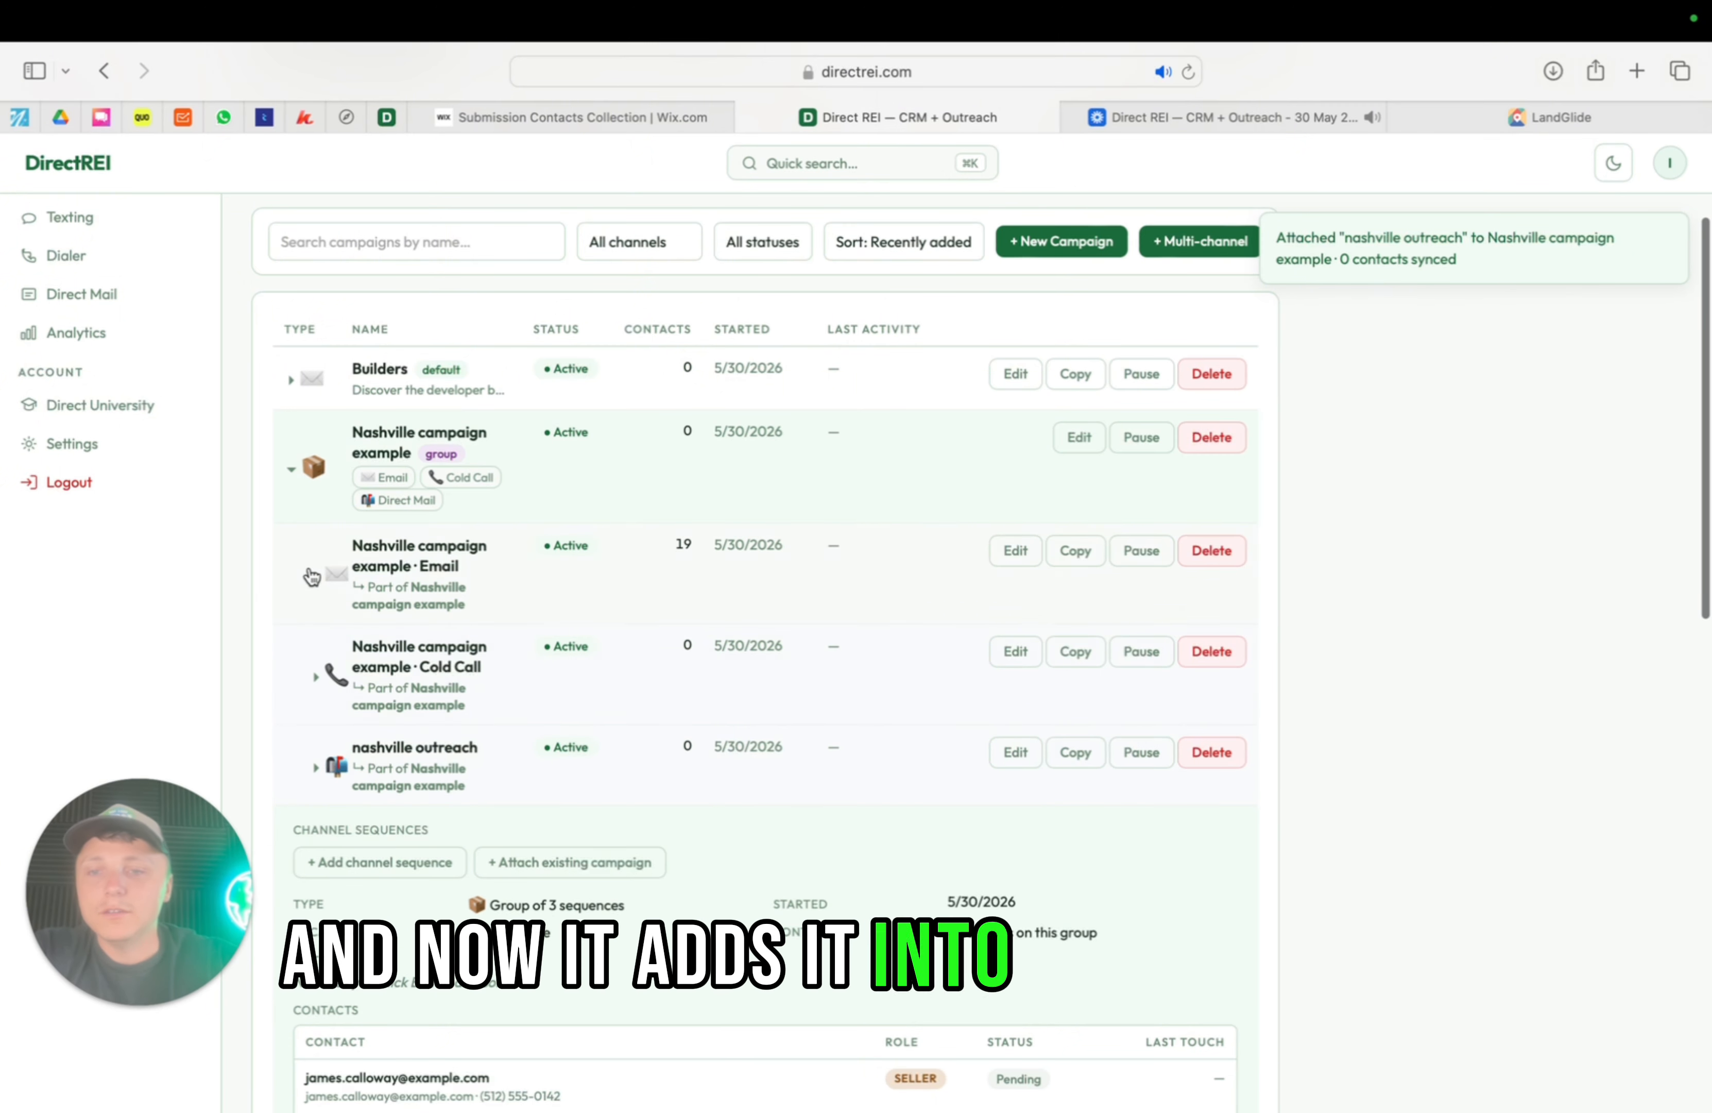
# View the form for adding a channel sequence to the "Nashville campaign example" group and close it without adding one
pyautogui.scroll(-1, 346, 715)
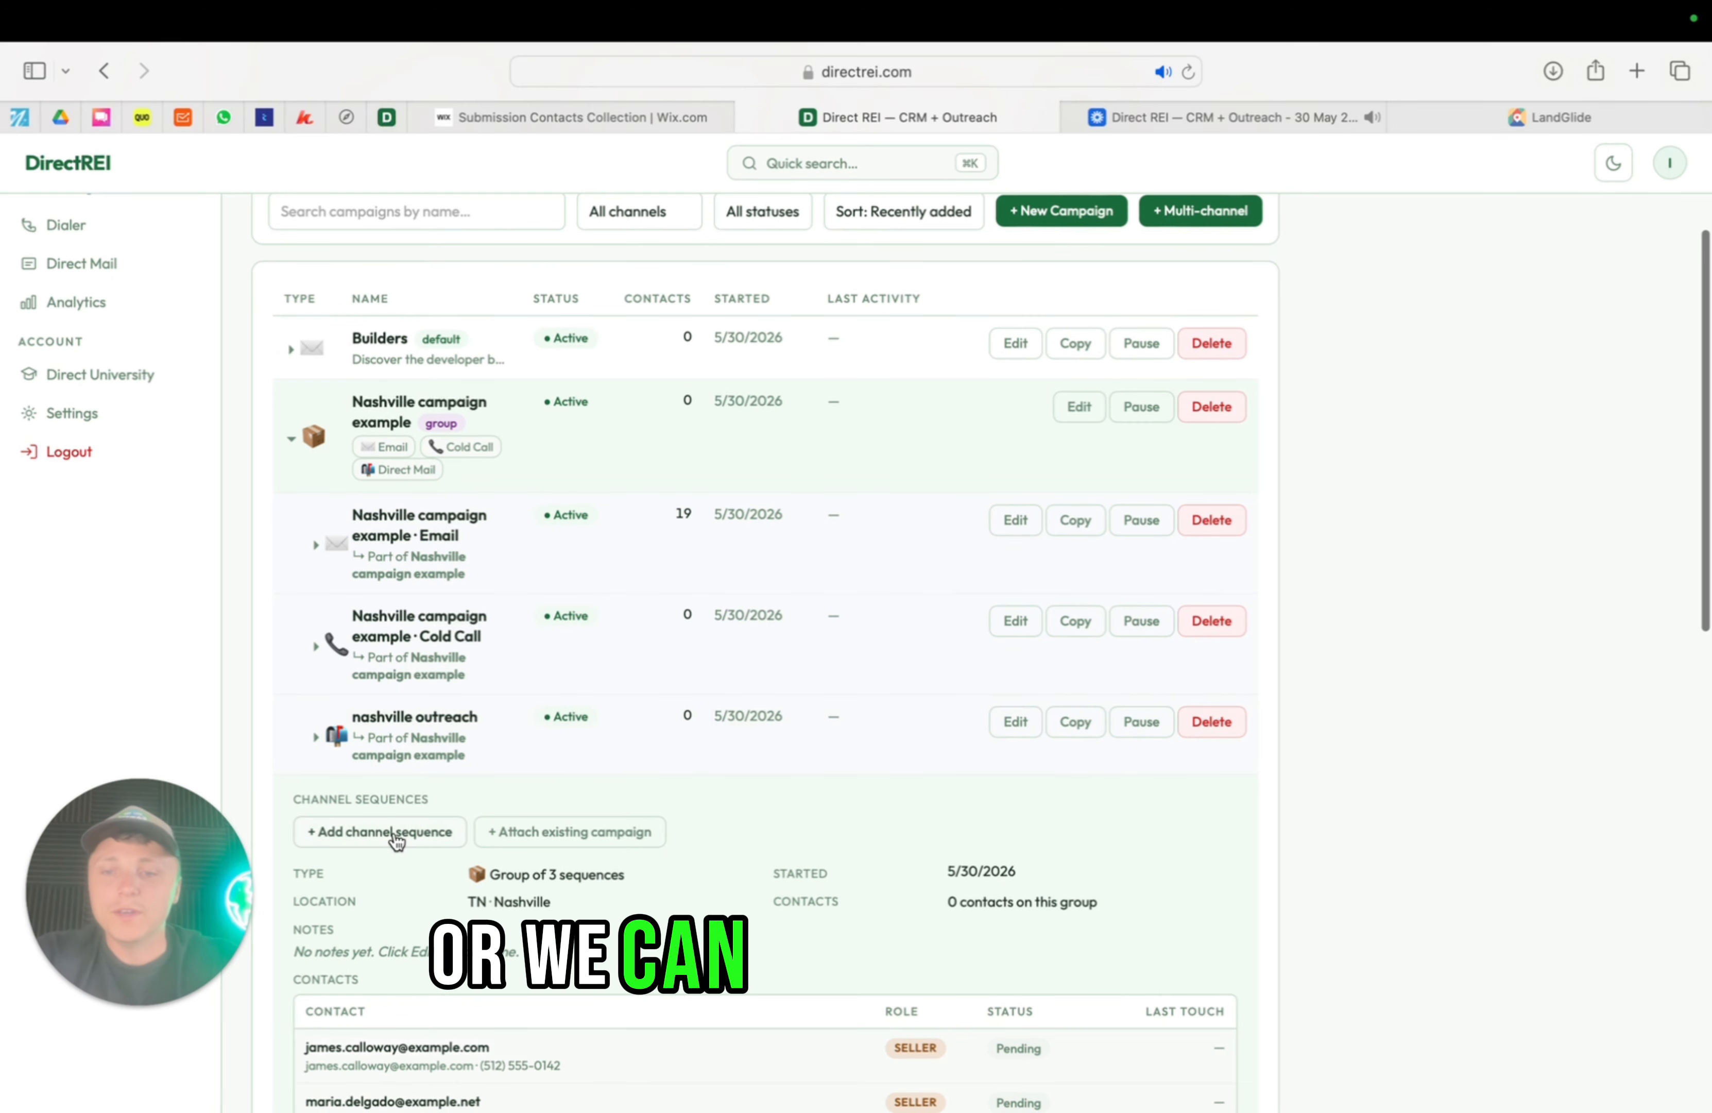
pyautogui.click(417, 847)
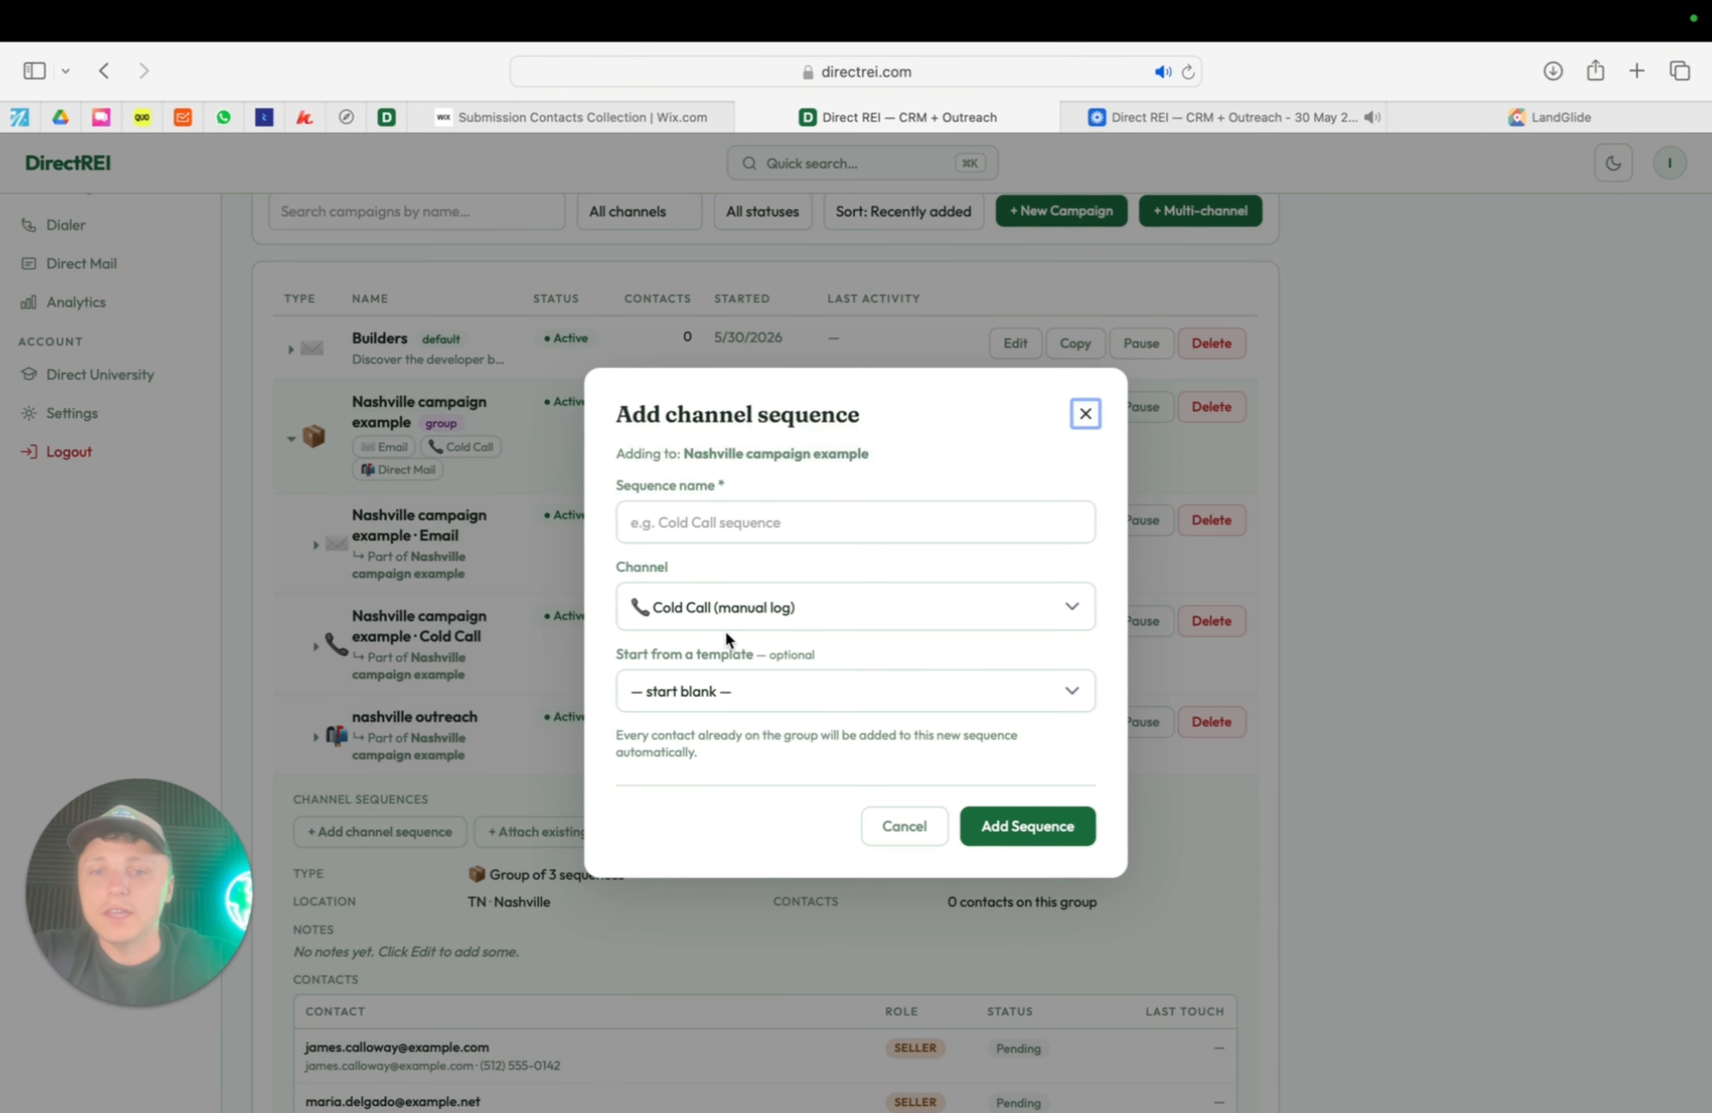
pyautogui.click(703, 523)
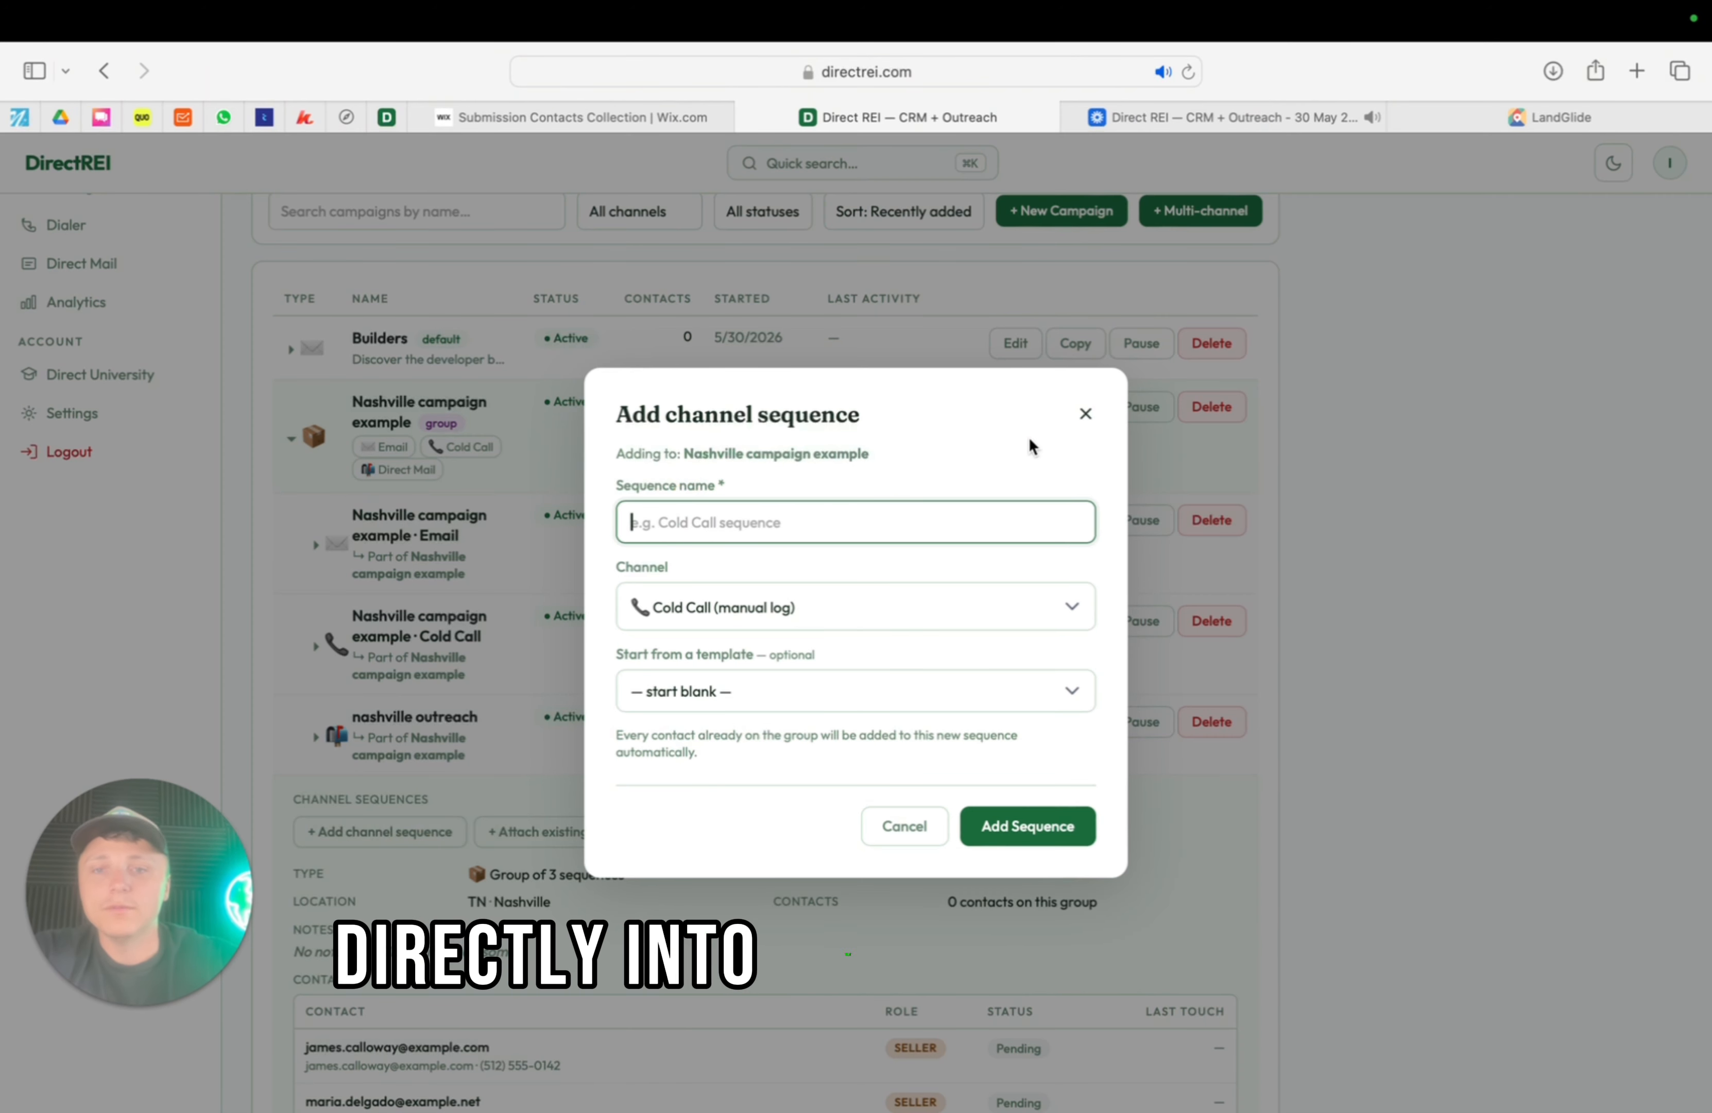
pyautogui.click(1086, 417)
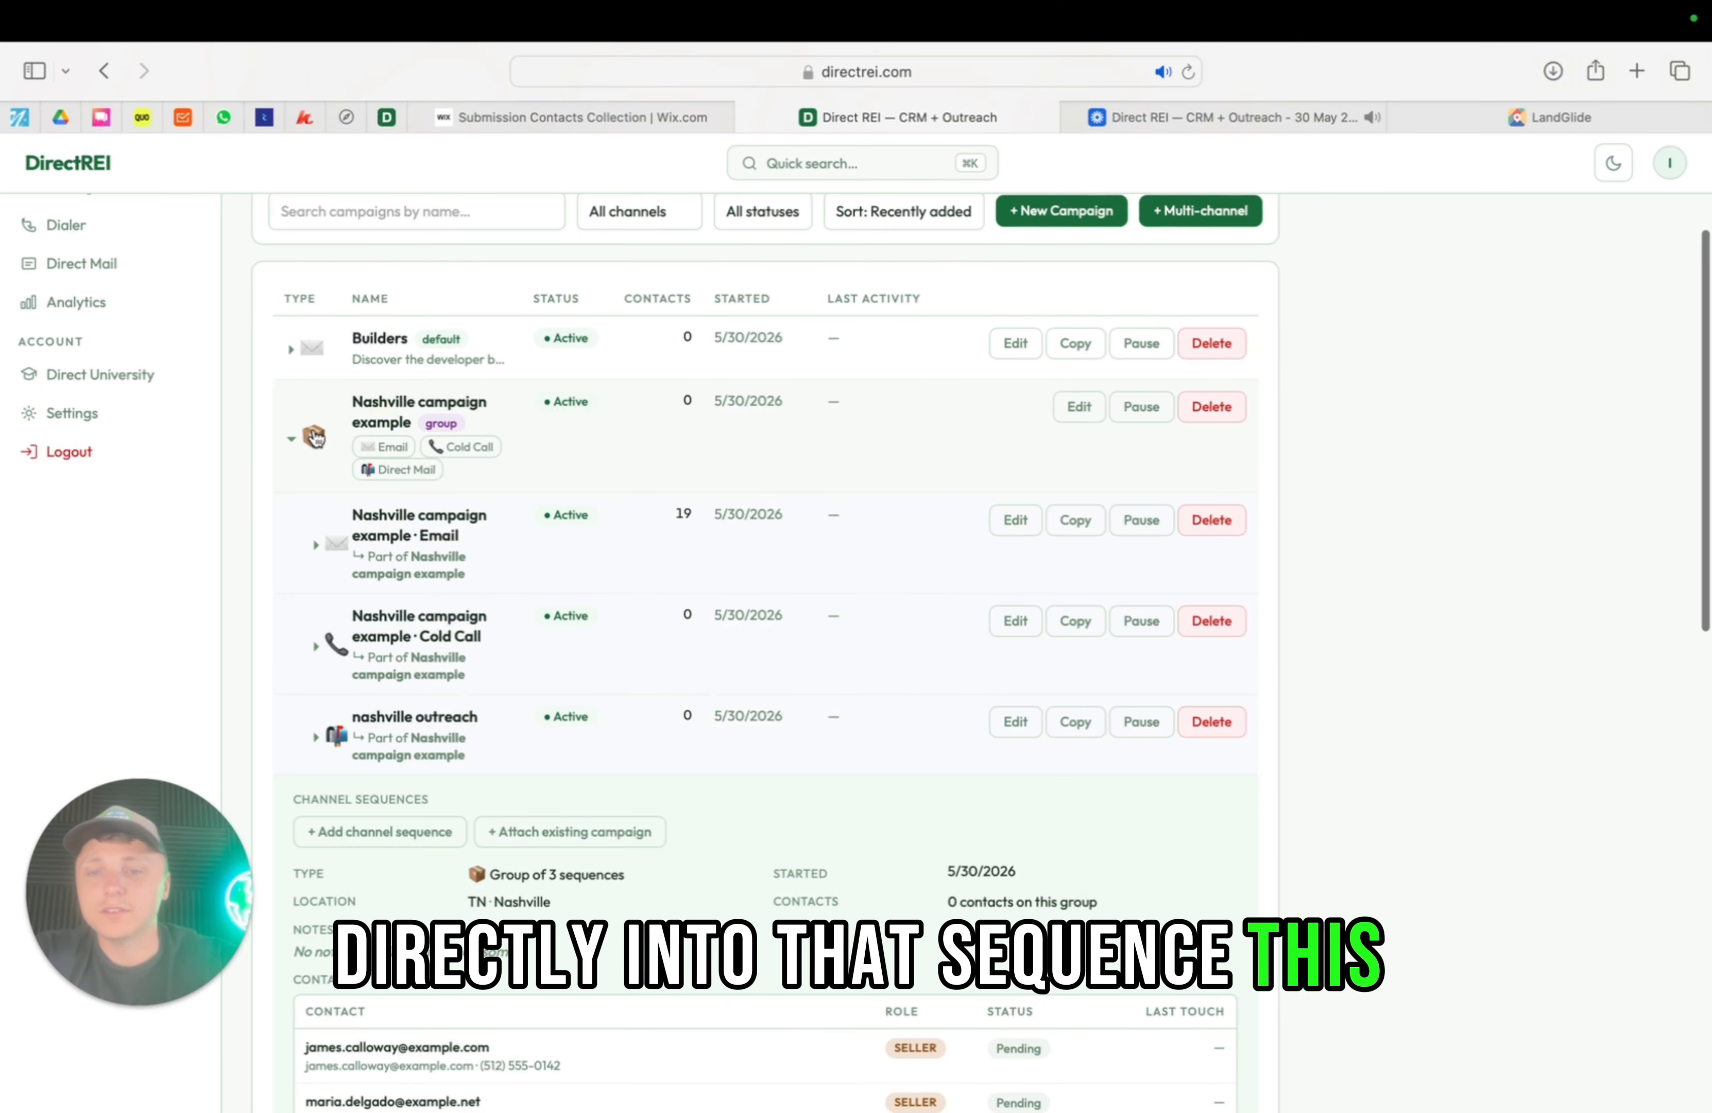
pyautogui.click(355, 832)
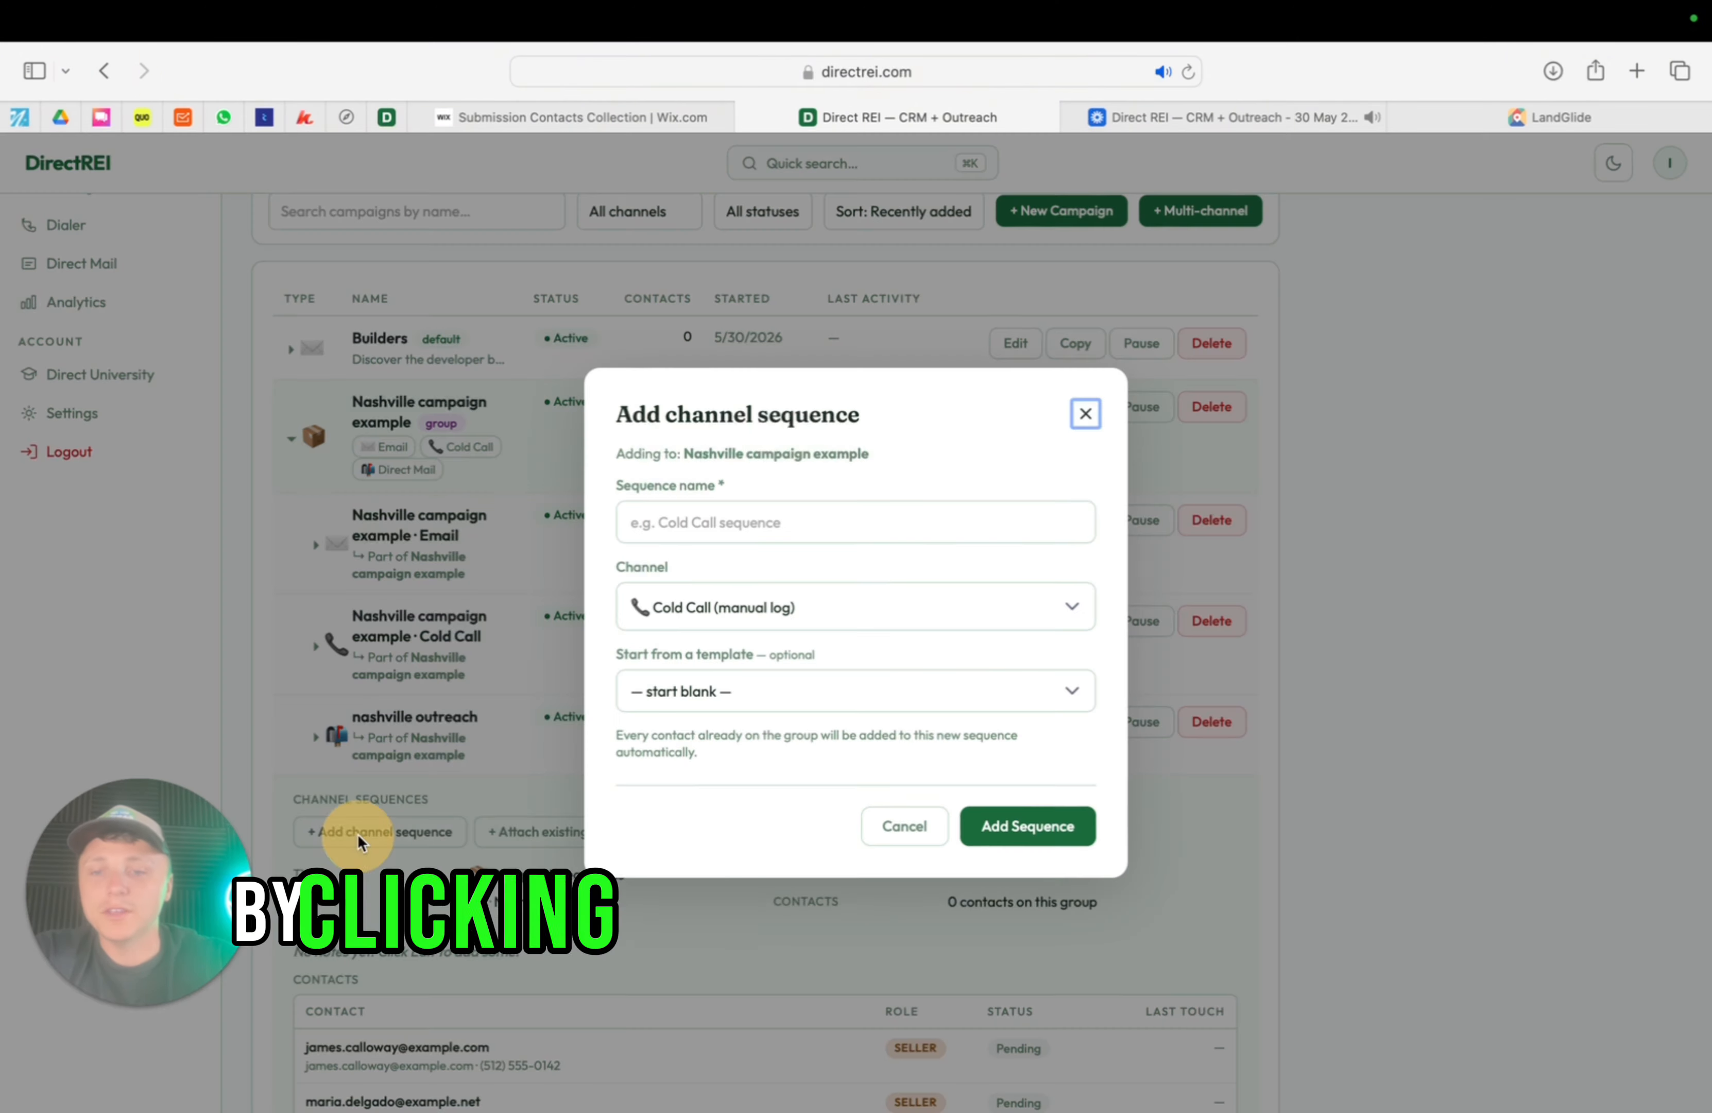
pyautogui.click(1086, 413)
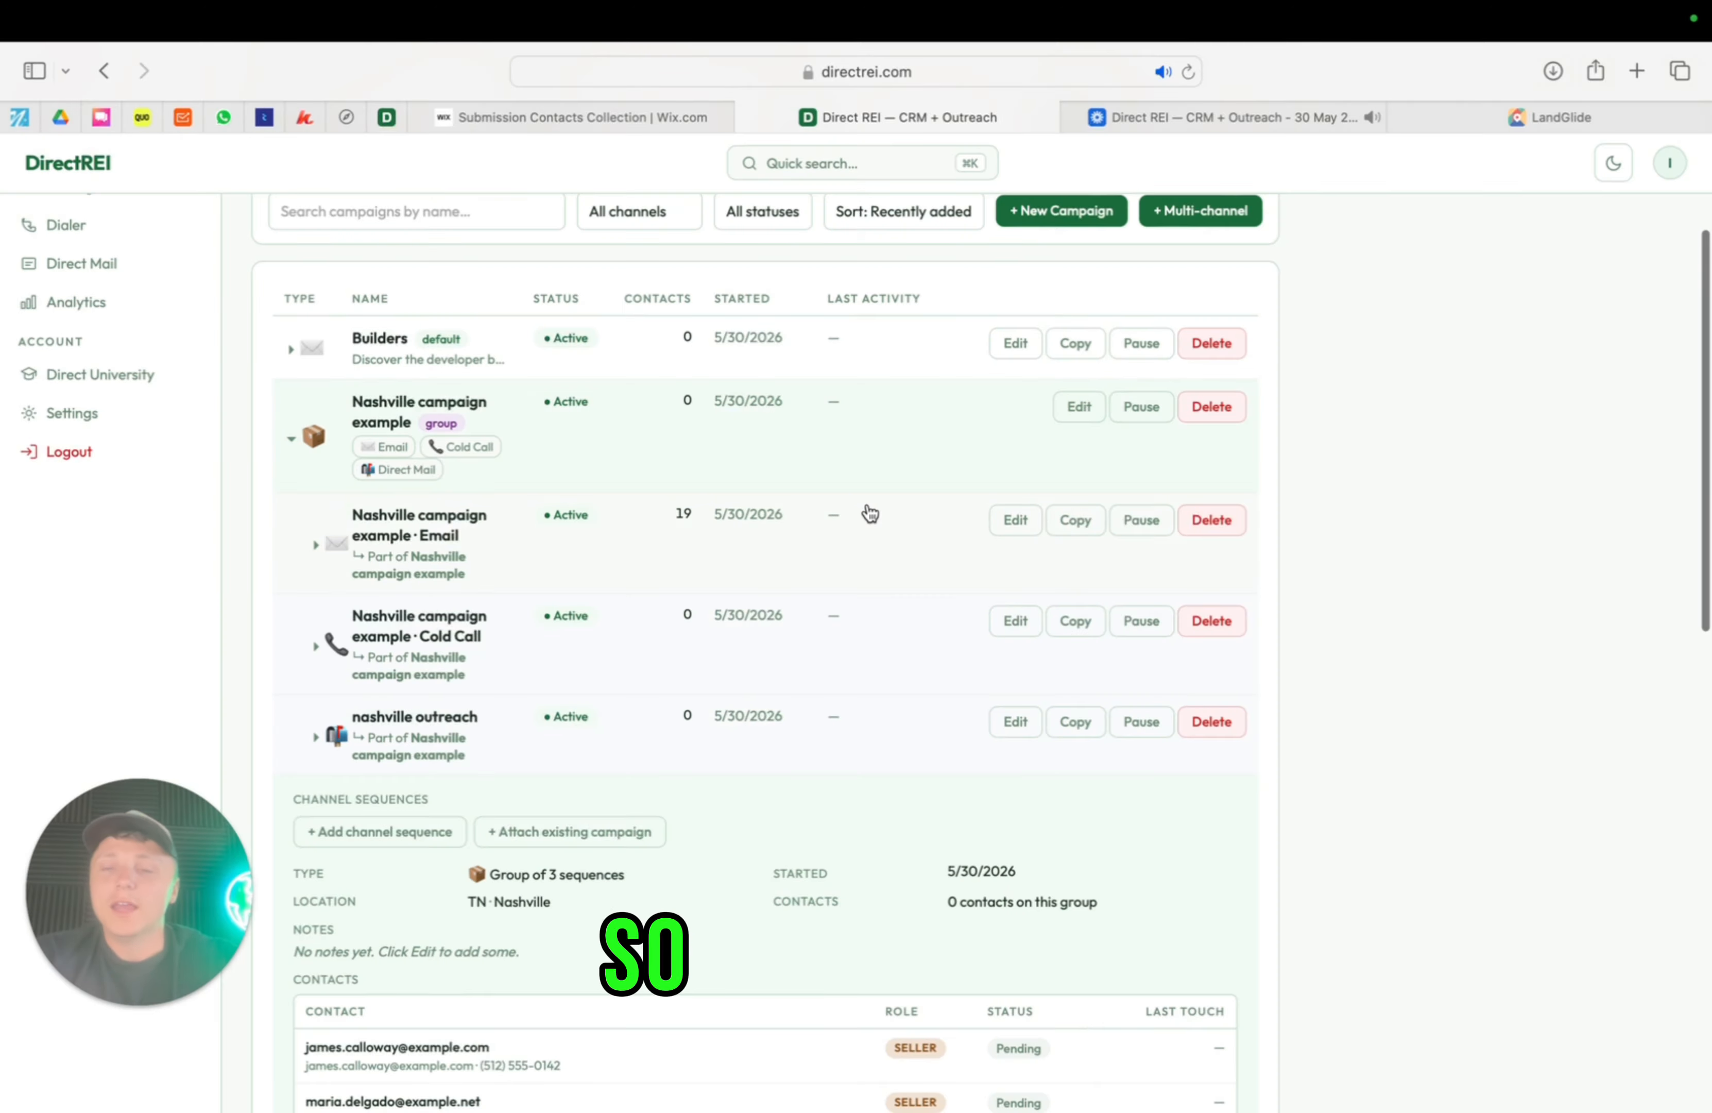
pyautogui.scroll(5, 870, 513)
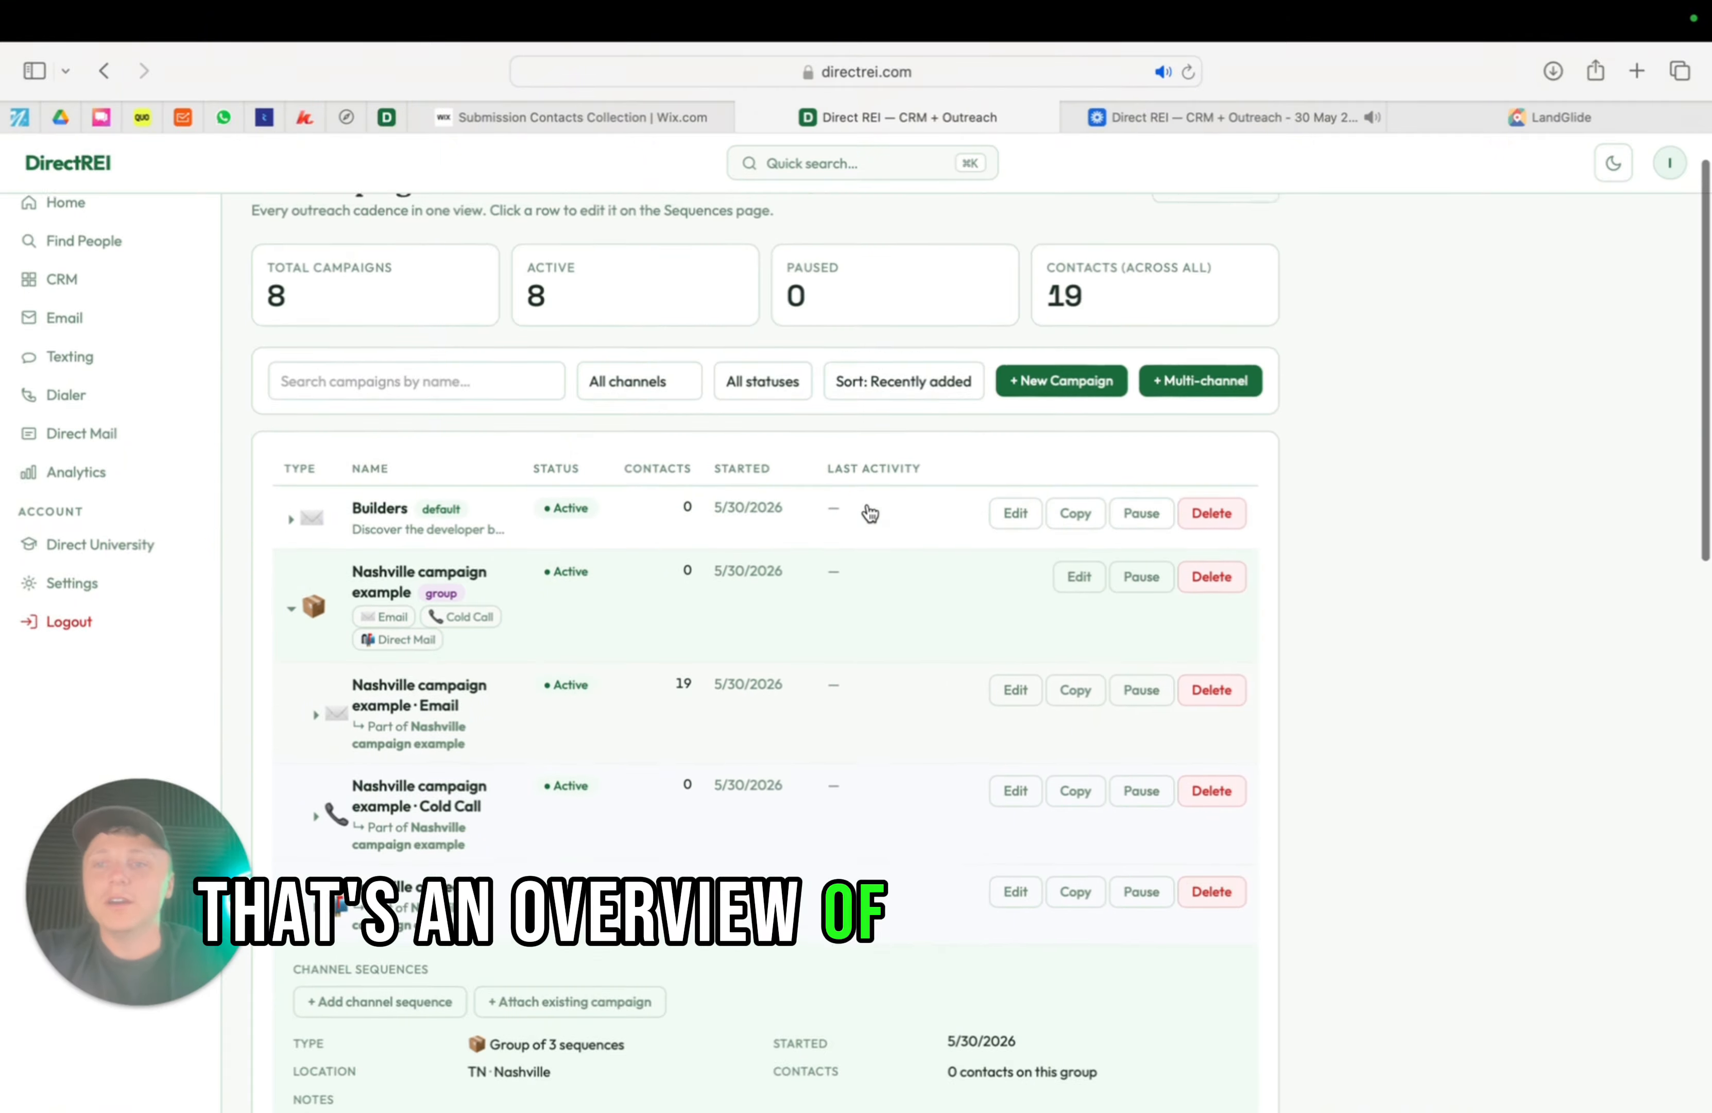